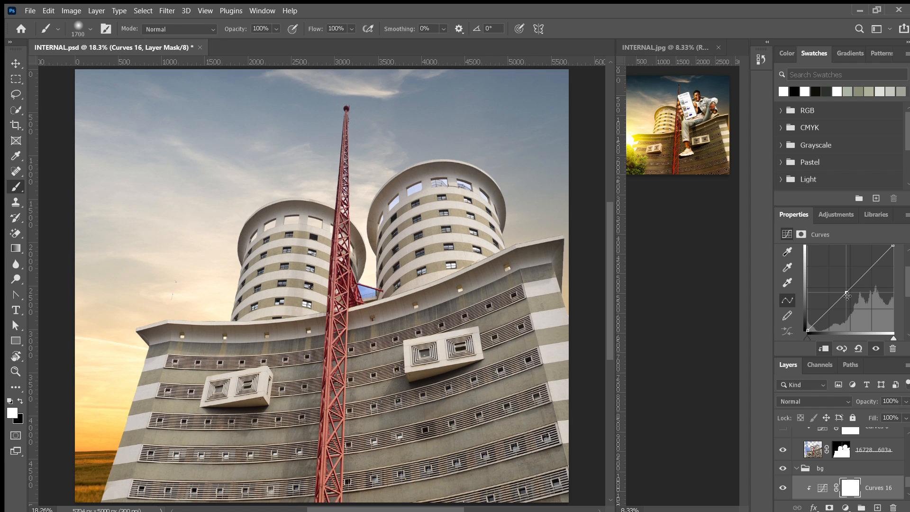
Step: Darken the sky by lowering the Curves 16 midtones, and mask the effect off the horizon and field with a 2400 px black brush
{"action": "mouse_move", "coordinate": [847, 295]}
{"action": "left_mouse_down"}
{"action": "mouse_move", "coordinate": [858, 313]}
{"action": "mouse_move", "coordinate": [857, 303]}
{"action": "left_mouse_up"}
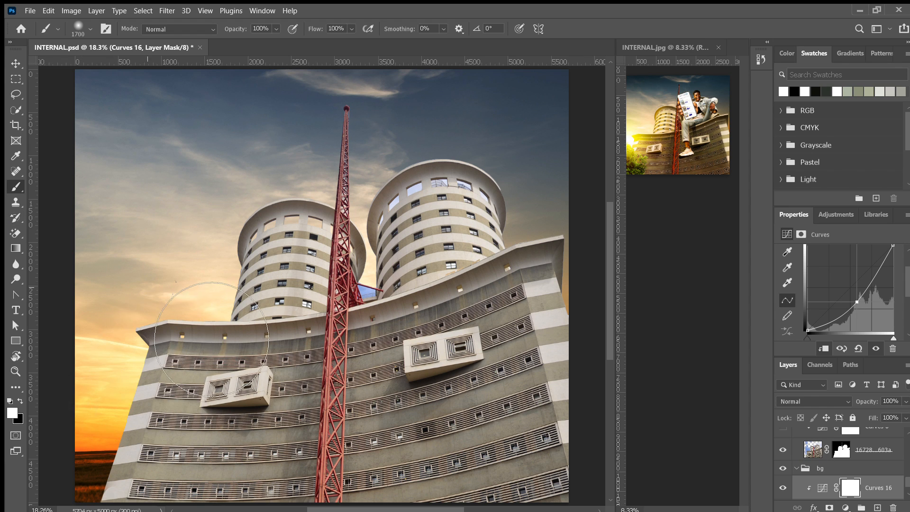
{"action": "key", "text": "x"}
{"action": "scroll", "coordinate": [214, 335], "scroll_direction": "down", "scroll_amount": 3}
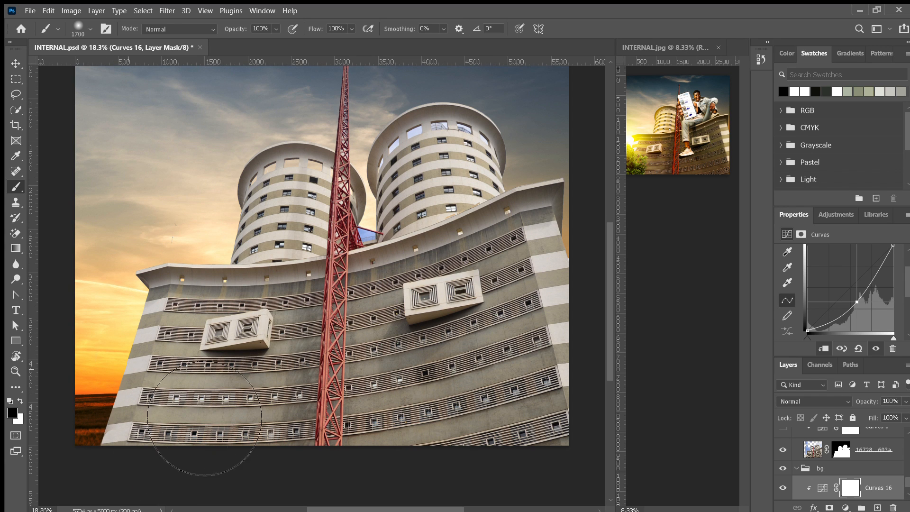
{"action": "key", "text": "]"}
{"action": "key", "text": "]"}
{"action": "key", "text": "]"}
{"action": "key", "text": "]"}
{"action": "key", "text": "]"}
{"action": "key", "text": "]"}
{"action": "key", "text": "]"}
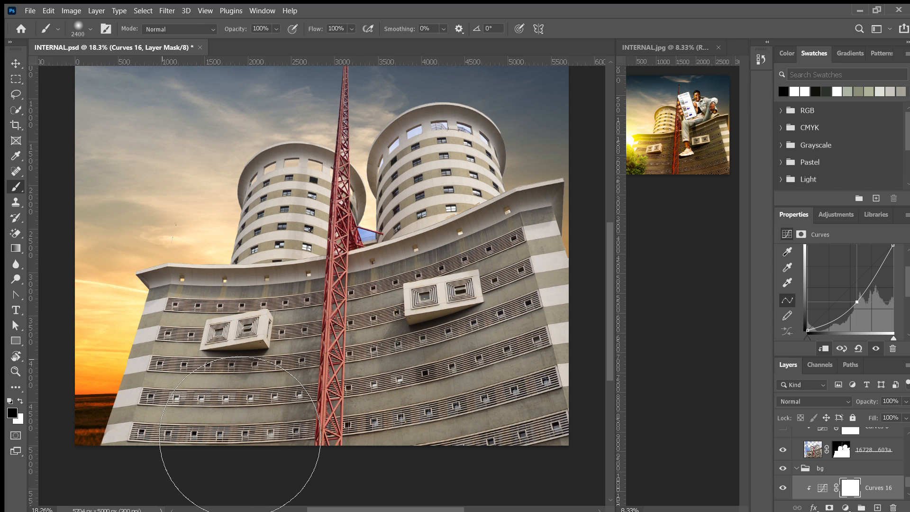
{"action": "scroll", "coordinate": [162, 360], "scroll_direction": "down", "scroll_amount": 2}
{"action": "scroll", "coordinate": [162, 359], "scroll_direction": "left", "scroll_amount": 4}
{"action": "left_click_drag", "start_coordinate": [266, 426], "coordinate": [161, 332]}
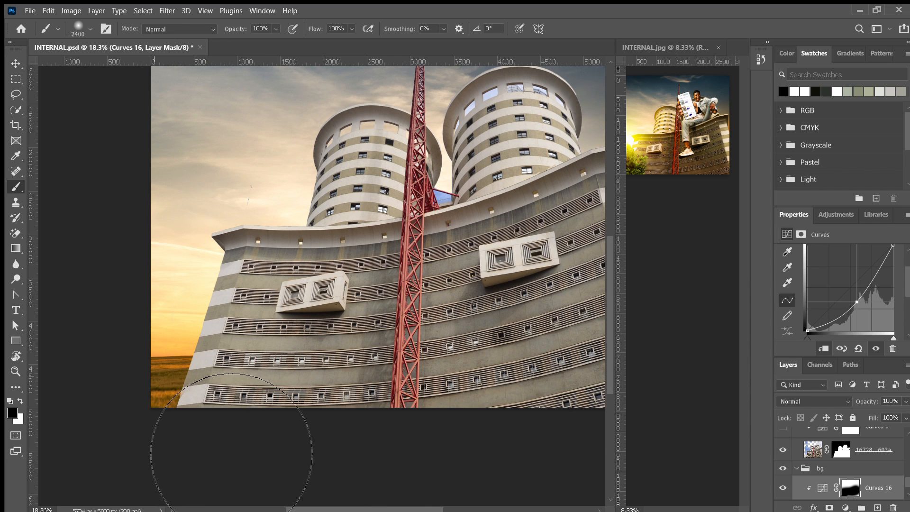
{"action": "scroll", "coordinate": [227, 447], "scroll_direction": "up", "scroll_amount": 6}
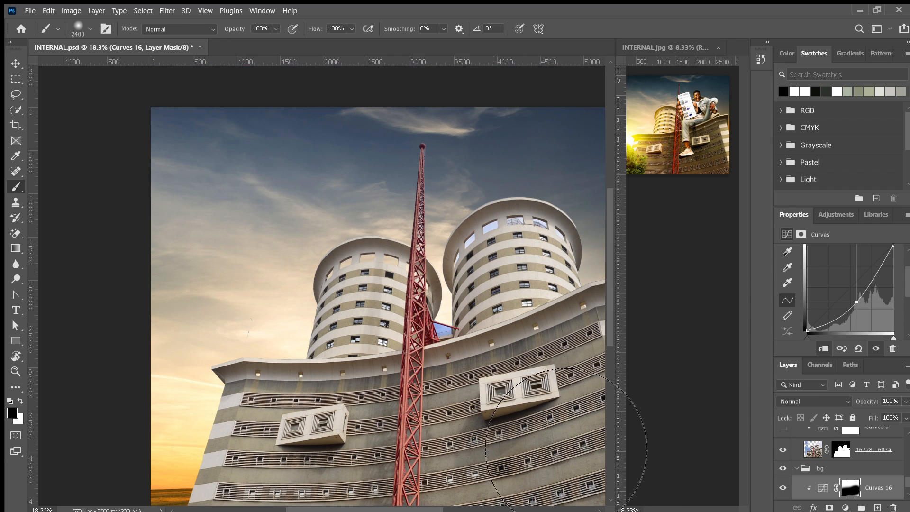
{"action": "scroll", "coordinate": [536, 461], "scroll_direction": "down", "scroll_amount": 4}
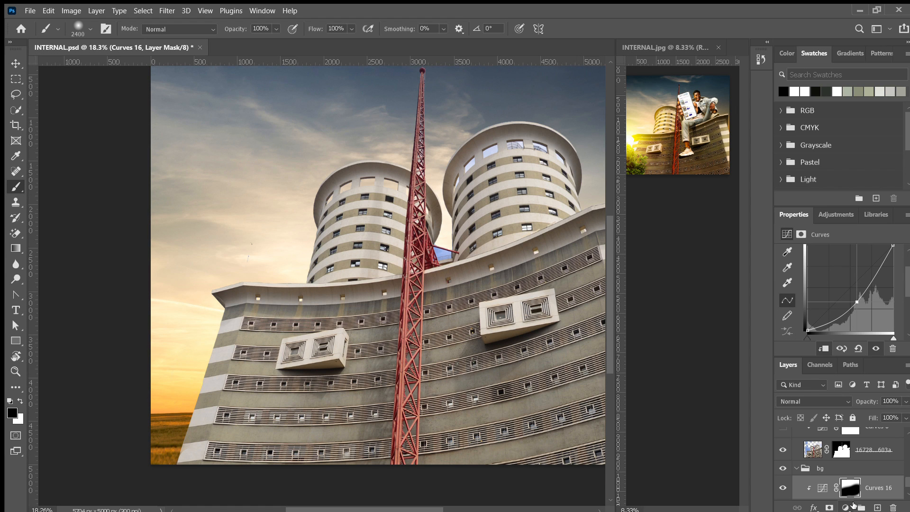
Step: Add a clipped Curves adjustment above Curves 16 with raised midtones for brightening, and invert its mask to black
{"action": "key", "text": "ctrl+m"}
{"action": "left_click", "coordinate": [824, 348]}
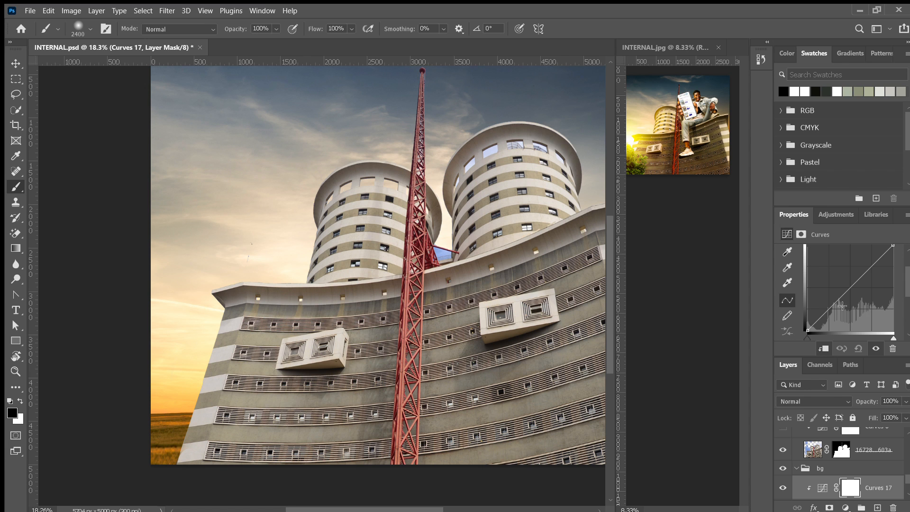
{"action": "mouse_move", "coordinate": [851, 288]}
{"action": "left_mouse_down"}
{"action": "mouse_move", "coordinate": [828, 269]}
{"action": "mouse_move", "coordinate": [837, 283]}
{"action": "left_mouse_up"}
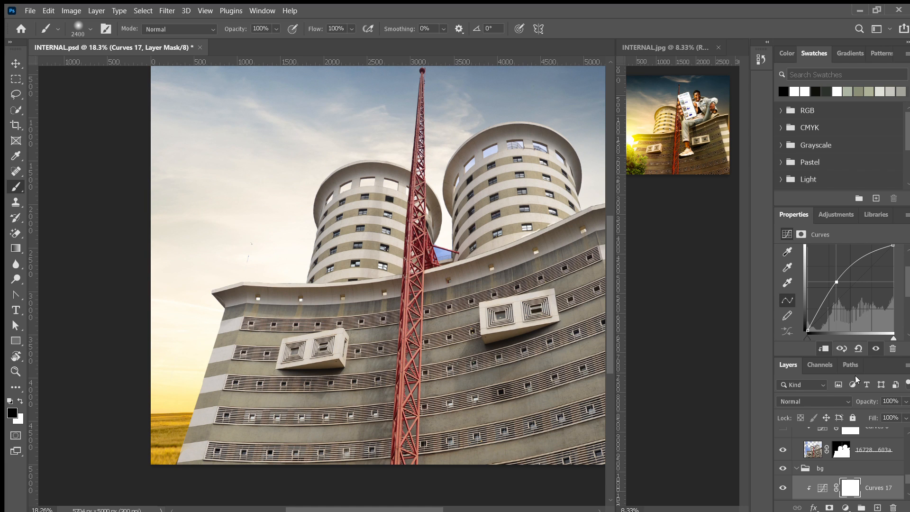
{"action": "key", "text": "ctrl+i"}
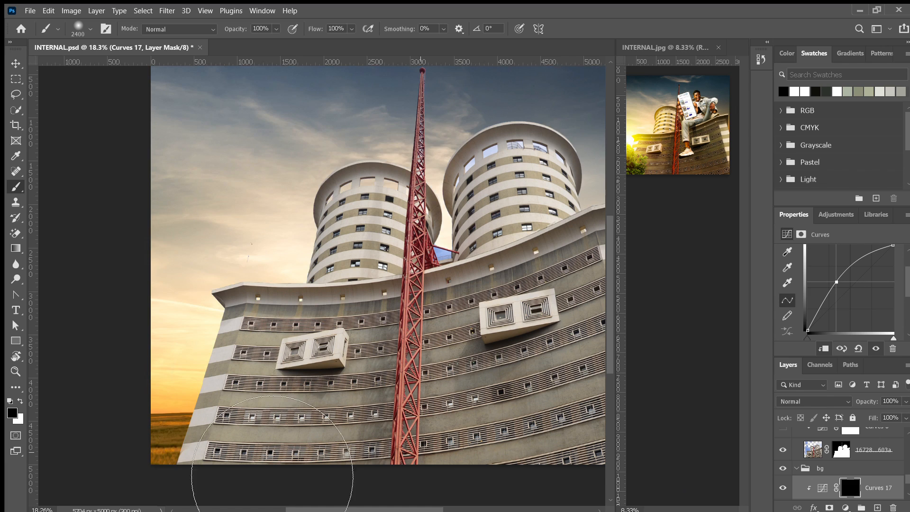
Step: Paint white on the Curves 17 mask across the lower part of the picture to brighten the horizon and field
{"action": "key", "text": "x"}
{"action": "scroll", "coordinate": [298, 403], "scroll_direction": "down", "scroll_amount": 3}
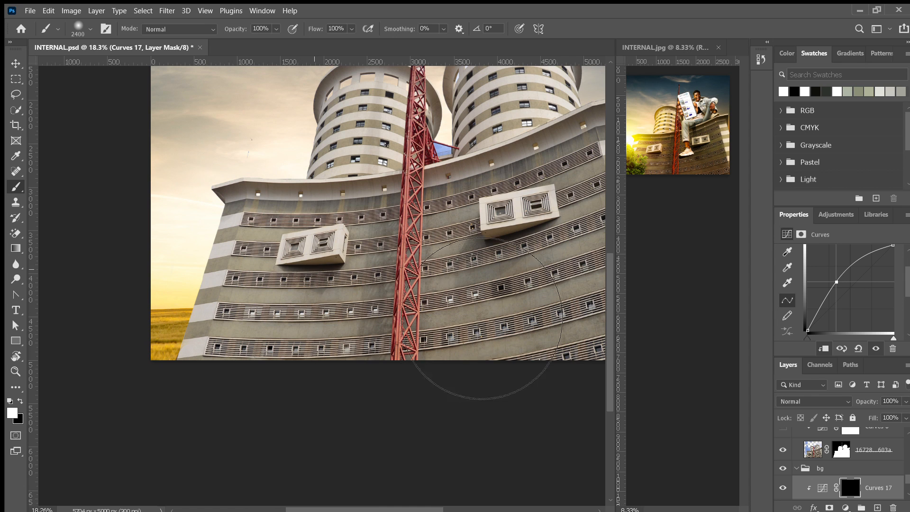
{"action": "scroll", "coordinate": [508, 365], "scroll_direction": "up", "scroll_amount": 1}
{"action": "left_click_drag", "start_coordinate": [508, 366], "coordinate": [586, 282]}
{"action": "scroll", "coordinate": [586, 281], "scroll_direction": "up", "scroll_amount": 2}
{"action": "scroll", "coordinate": [616, 246], "scroll_direction": "right", "scroll_amount": 3}
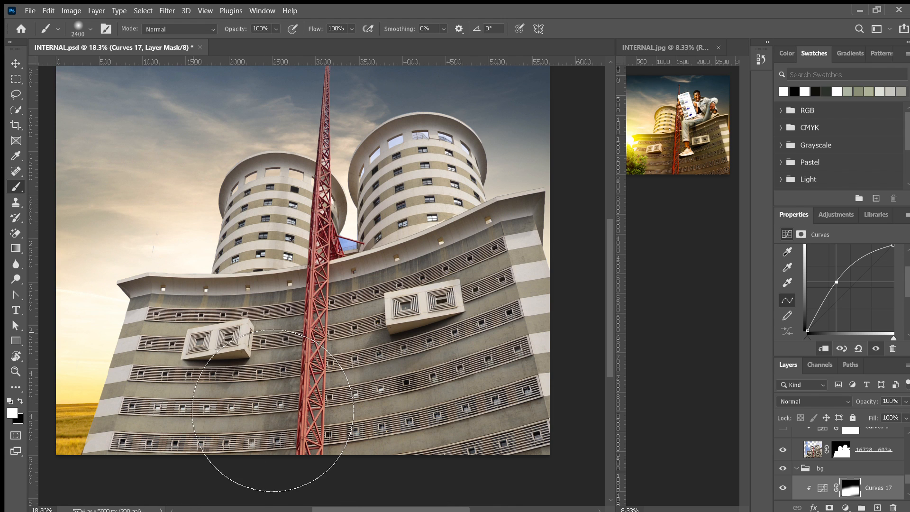
Step: Switch the painting colour to black and set the brush flow to 2% for the Curves 17 mask
{"action": "key", "text": "x"}
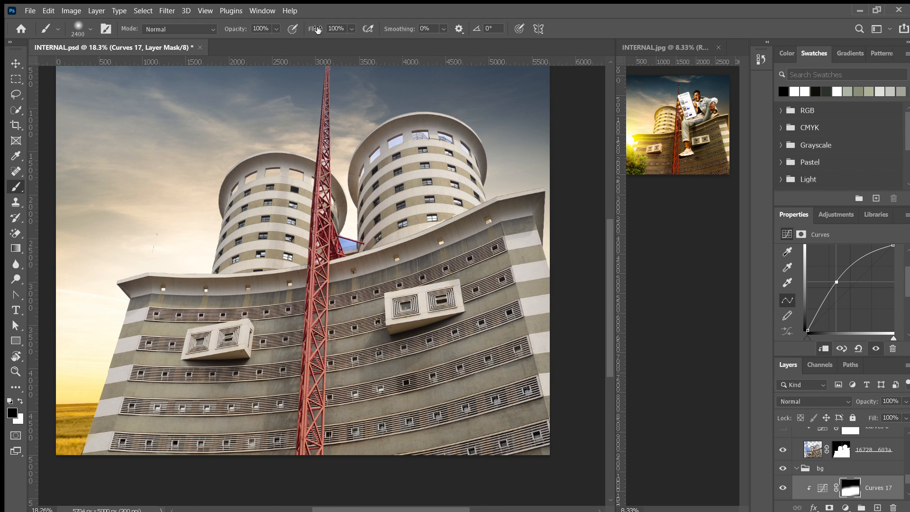
{"action": "left_click_drag", "start_coordinate": [314, 31], "coordinate": [205, 56]}
{"action": "key", "text": "Return"}
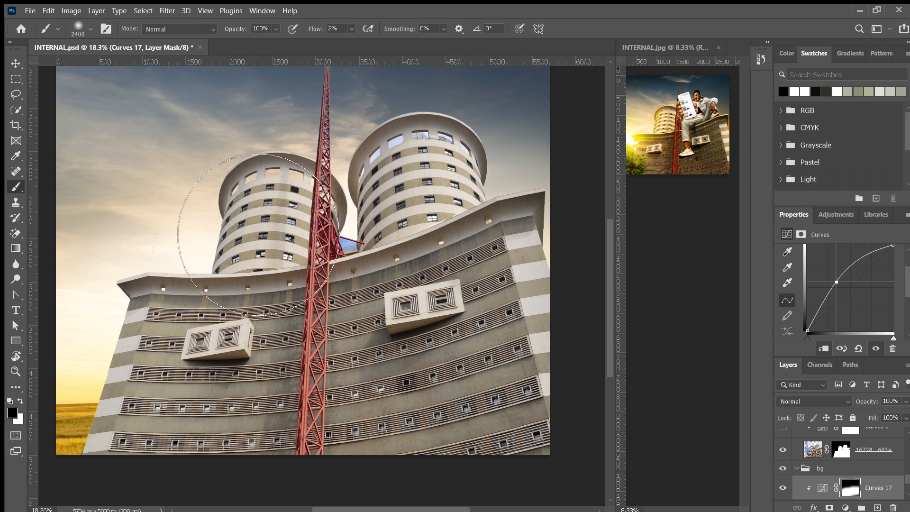
{"action": "scroll", "coordinate": [224, 274], "scroll_direction": "left", "scroll_amount": 5}
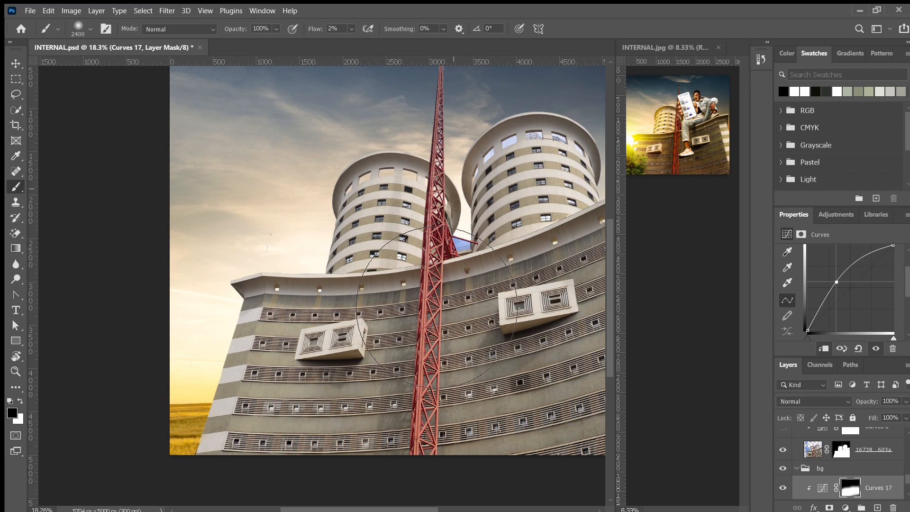
{"action": "scroll", "coordinate": [522, 251], "scroll_direction": "right", "scroll_amount": 7}
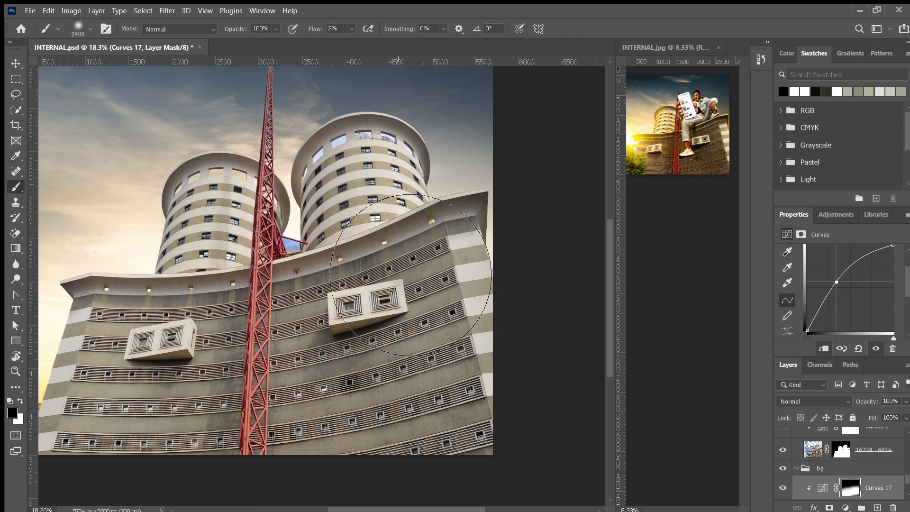
{"action": "scroll", "coordinate": [387, 252], "scroll_direction": "left", "scroll_amount": 3}
{"action": "scroll", "coordinate": [387, 252], "scroll_direction": "up", "scroll_amount": 4}
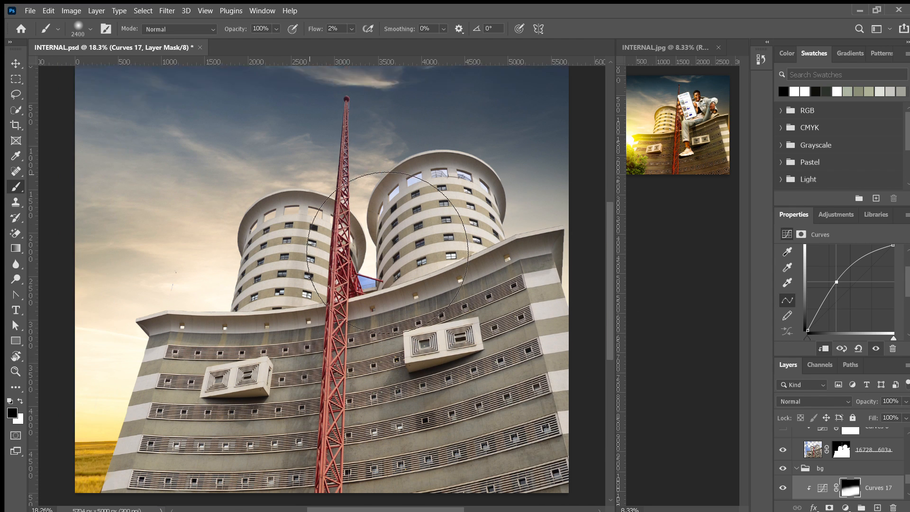
{"action": "scroll", "coordinate": [439, 423], "scroll_direction": "down", "scroll_amount": 2}
{"action": "scroll", "coordinate": [438, 423], "scroll_direction": "right", "scroll_amount": 2}
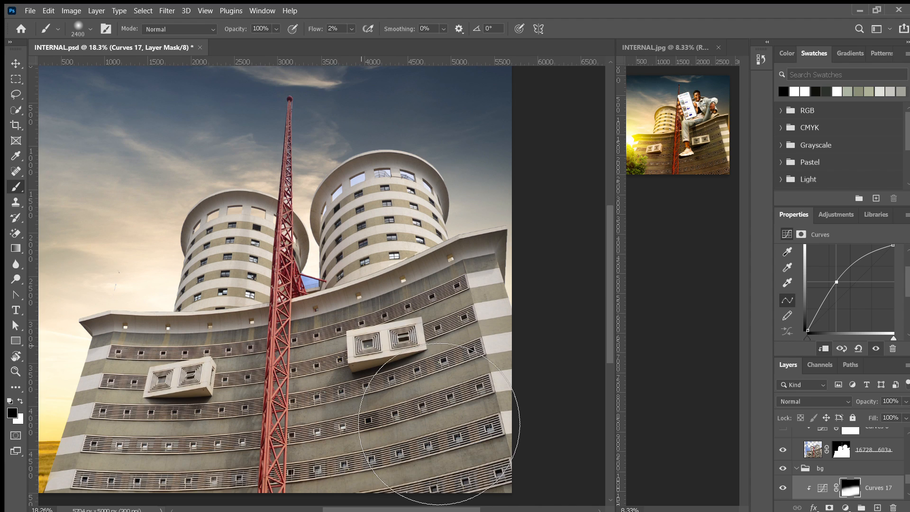
{"action": "scroll", "coordinate": [467, 437], "scroll_direction": "left", "scroll_amount": 3}
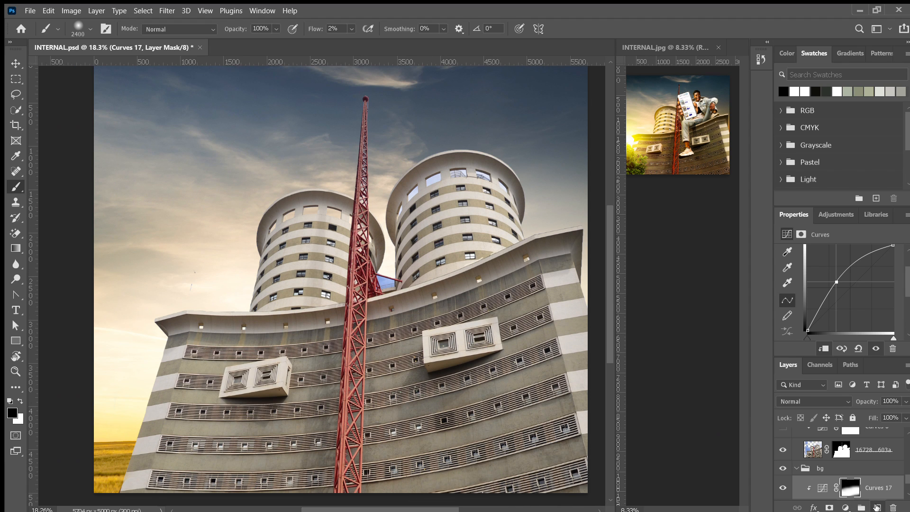
Step: Create a new empty layer above Curves 17 and set the black brush's flow to 7%
{"action": "left_click", "coordinate": [878, 506]}
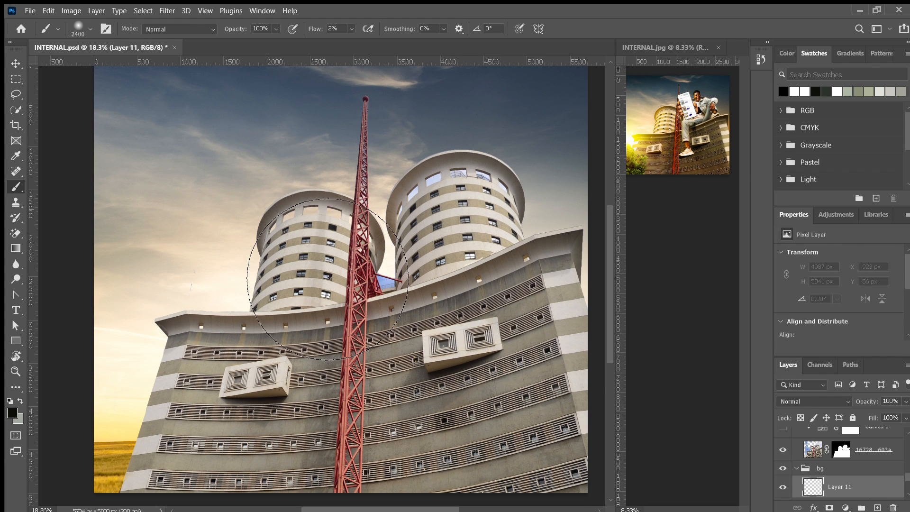
{"action": "scroll", "coordinate": [200, 265], "scroll_direction": "up", "scroll_amount": 3}
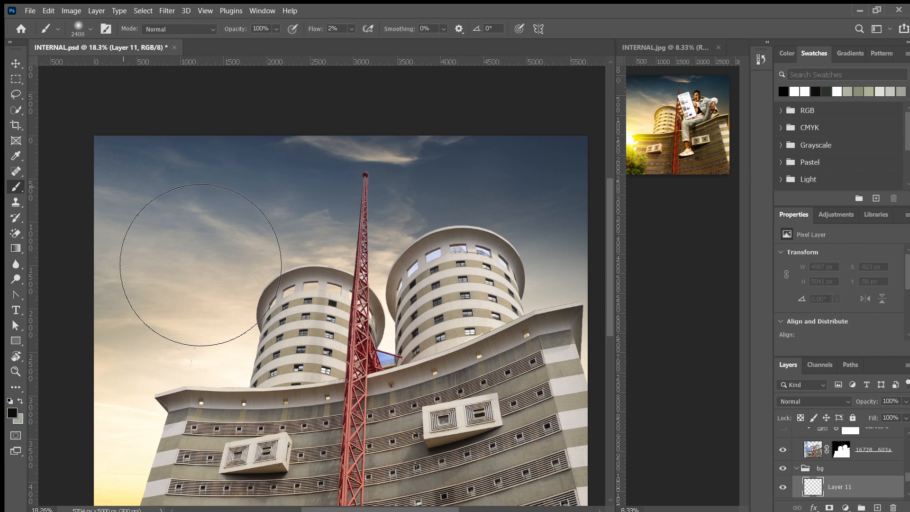
{"action": "scroll", "coordinate": [189, 204], "scroll_direction": "up", "scroll_amount": 1}
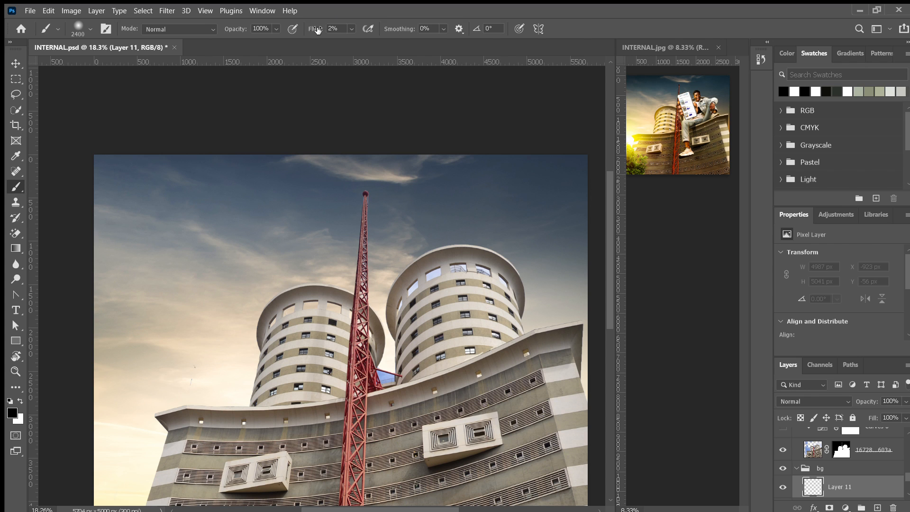
{"action": "left_click_drag", "start_coordinate": [319, 30], "coordinate": [321, 30]}
{"action": "scroll", "coordinate": [429, 312], "scroll_direction": "left", "scroll_amount": 5}
{"action": "scroll", "coordinate": [428, 312], "scroll_direction": "up", "scroll_amount": 6}
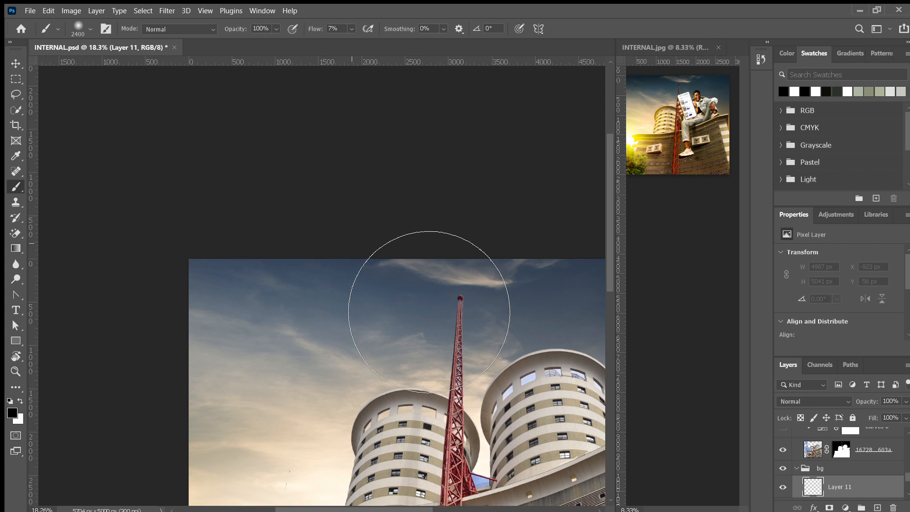
{"action": "scroll", "coordinate": [328, 279], "scroll_direction": "down", "scroll_amount": 3}
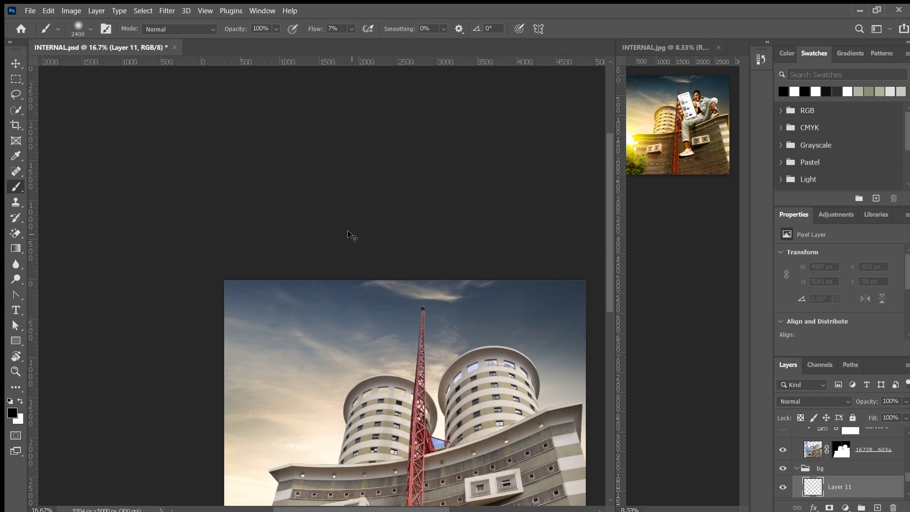
Step: Enlarge the brush to 3600 px and paint soft black shading across the upper sky on Layer 11
{"action": "key", "text": "bracketright"}
{"action": "key", "text": "bracketright"}
{"action": "key", "text": "bracketright"}
{"action": "key", "text": "bracketright"}
{"action": "key", "text": "bracketright"}
{"action": "key", "text": "bracketright"}
{"action": "key", "text": "bracketright"}
{"action": "key", "text": "bracketright"}
{"action": "key", "text": "bracketright"}
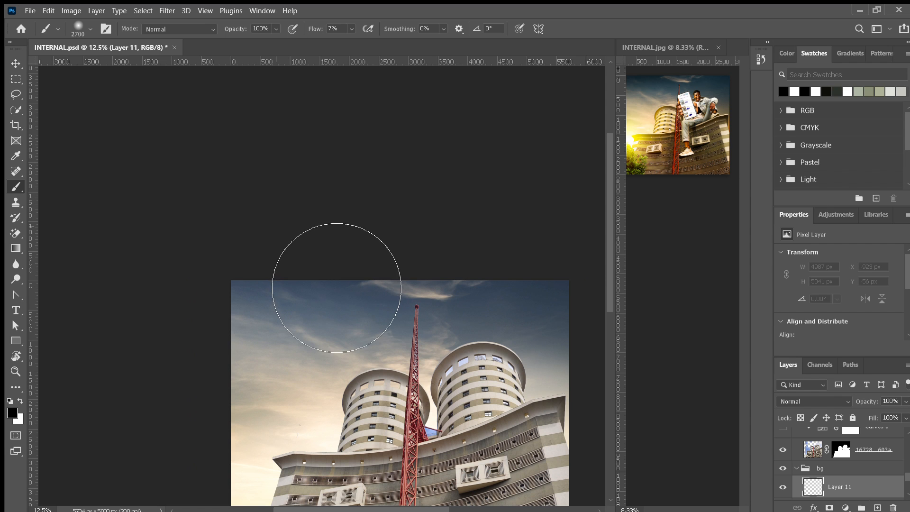
{"action": "key", "text": "bracketright"}
{"action": "key", "text": "bracketright"}
{"action": "key", "text": "bracketright"}
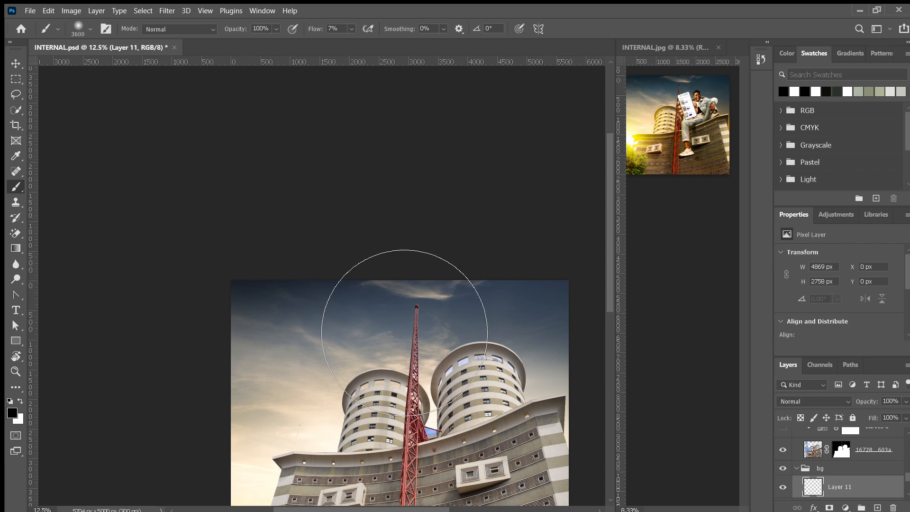
{"action": "left_click_drag", "start_coordinate": [478, 289], "coordinate": [526, 281]}
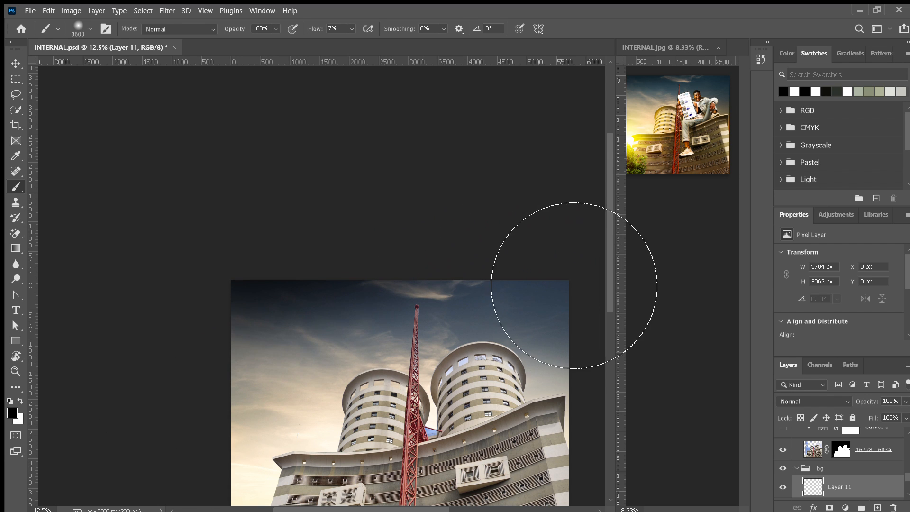
{"action": "mouse_move", "coordinate": [427, 318]}
{"action": "left_mouse_down"}
{"action": "mouse_move", "coordinate": [445, 372]}
{"action": "mouse_move", "coordinate": [545, 367]}
{"action": "mouse_move", "coordinate": [645, 347]}
{"action": "left_mouse_up"}
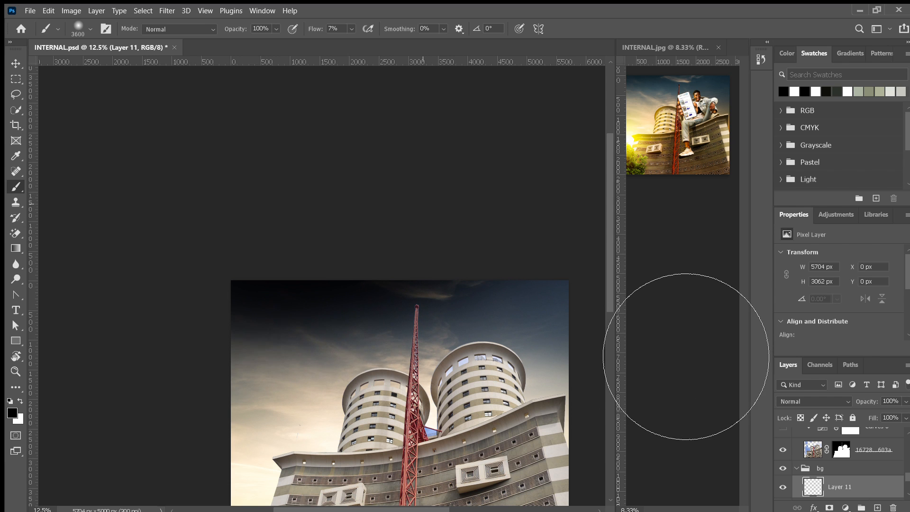
{"action": "left_click_drag", "start_coordinate": [786, 436], "coordinate": [722, 432]}
Step: Set Layer 11 to the Multiply blend mode and lower its opacity to 61%
{"action": "scroll", "coordinate": [455, 421], "scroll_direction": "right", "scroll_amount": 3}
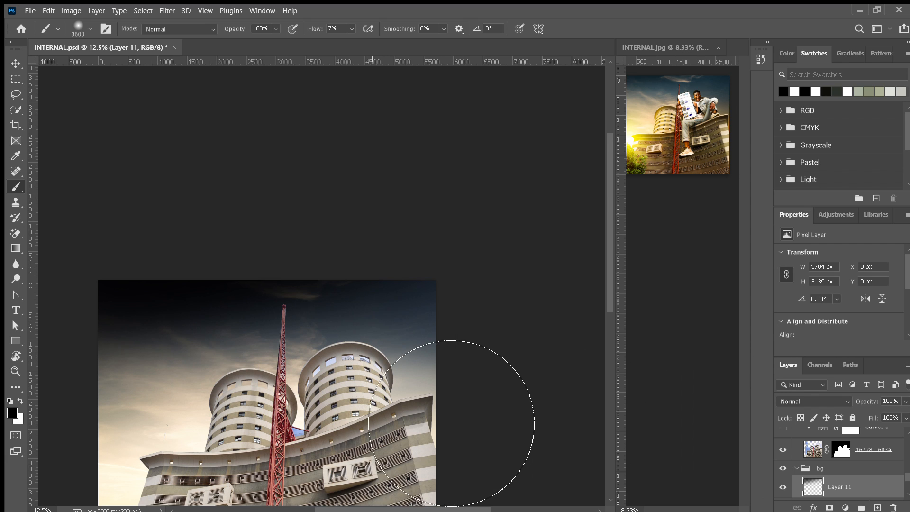
{"action": "scroll", "coordinate": [455, 421], "scroll_direction": "down", "scroll_amount": 2}
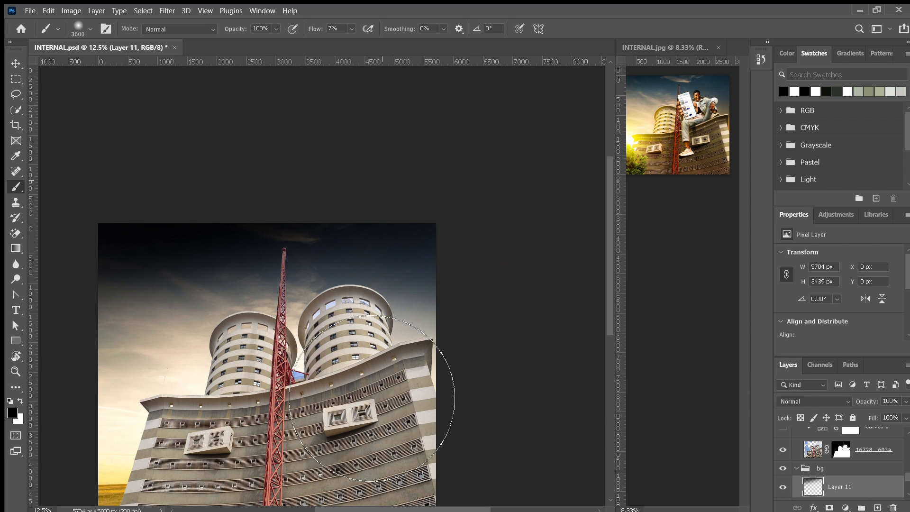
{"action": "scroll", "coordinate": [683, 352], "scroll_direction": "left", "scroll_amount": 2}
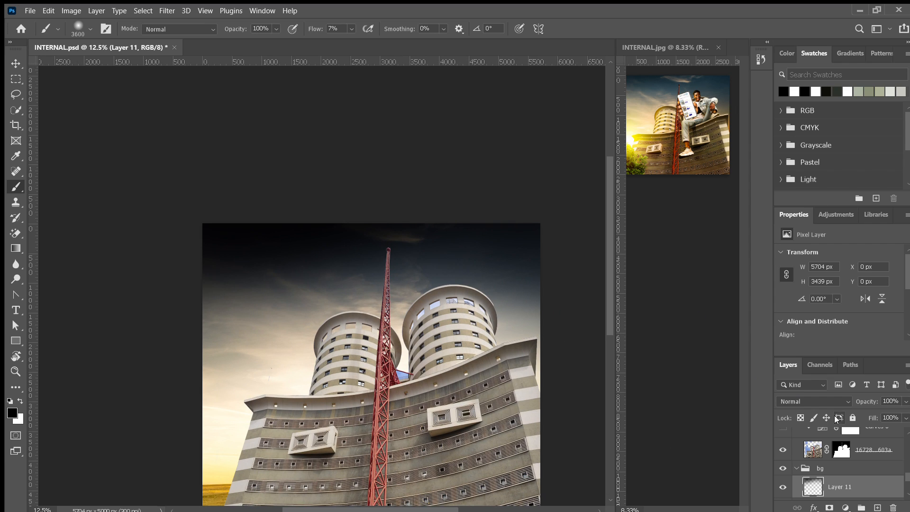
{"action": "left_click", "coordinate": [843, 397]}
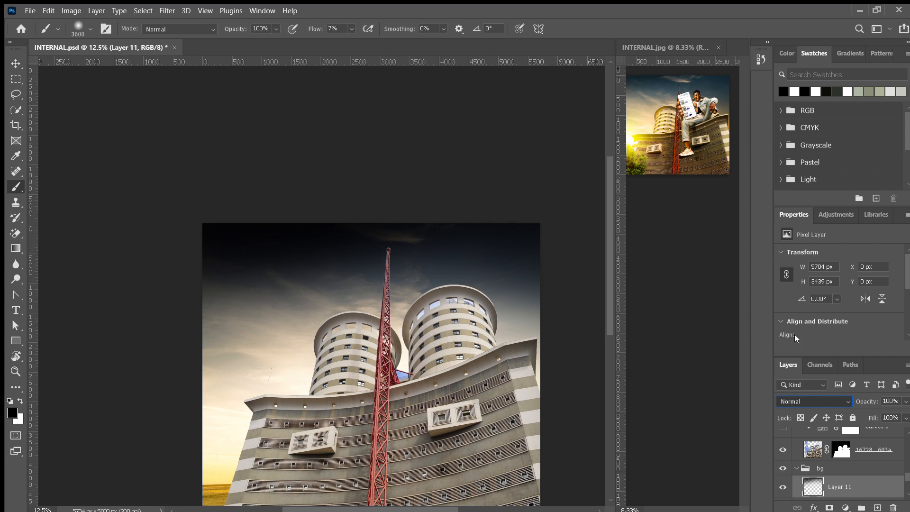
{"action": "key", "text": "m"}
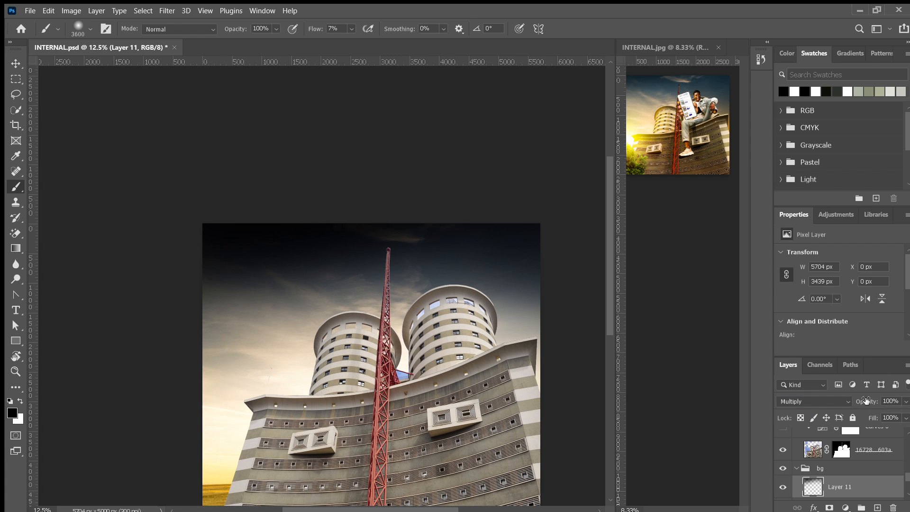
{"action": "left_click_drag", "start_coordinate": [866, 401], "coordinate": [840, 404]}
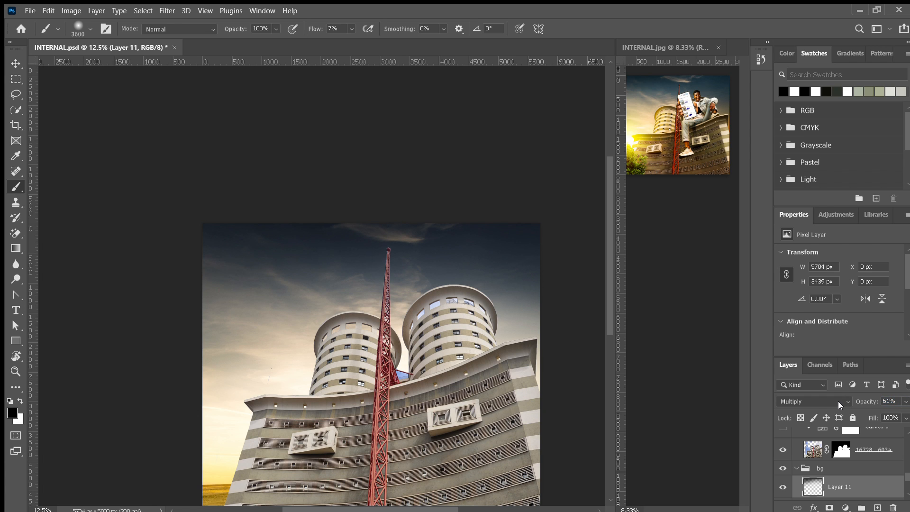
Step: Add a Hue/Saturation adjustment clipped above Curves 17 and set its master saturation to +26
{"action": "scroll", "coordinate": [868, 484], "scroll_direction": "down", "scroll_amount": 2}
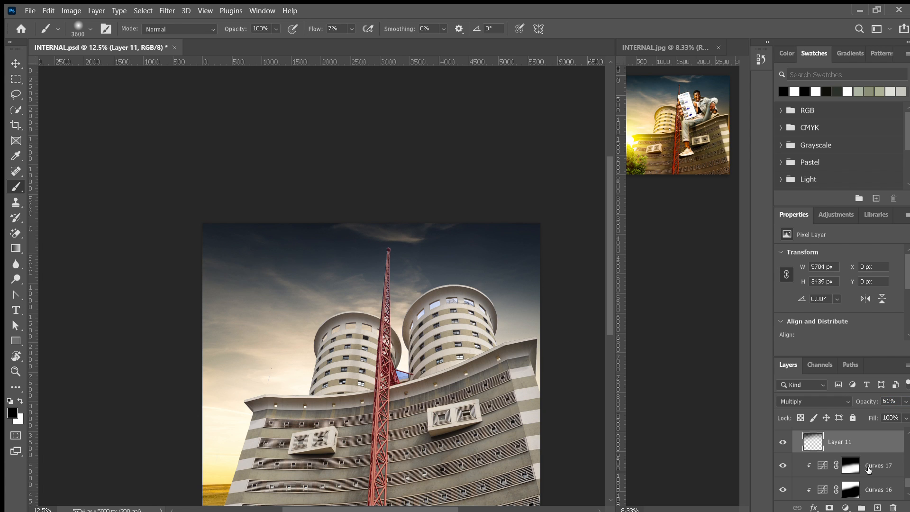
{"action": "left_click", "coordinate": [870, 465]}
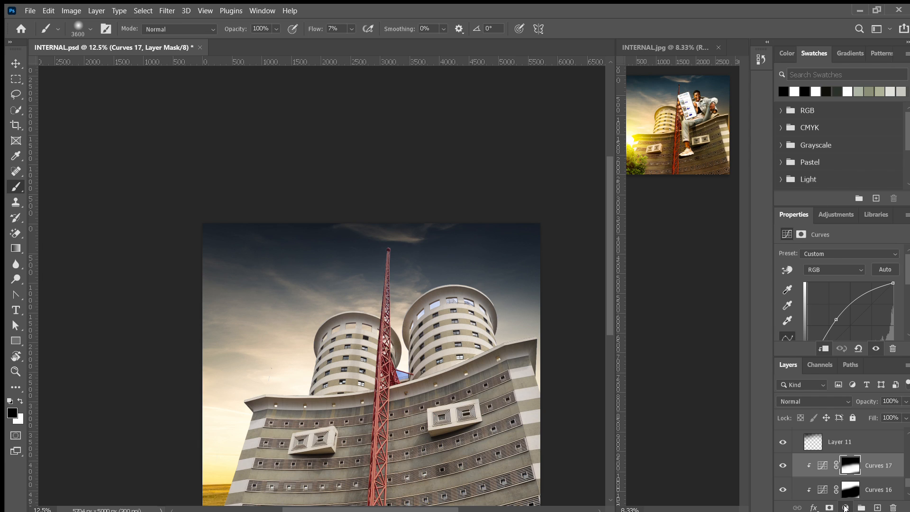
{"action": "left_click", "coordinate": [837, 393]}
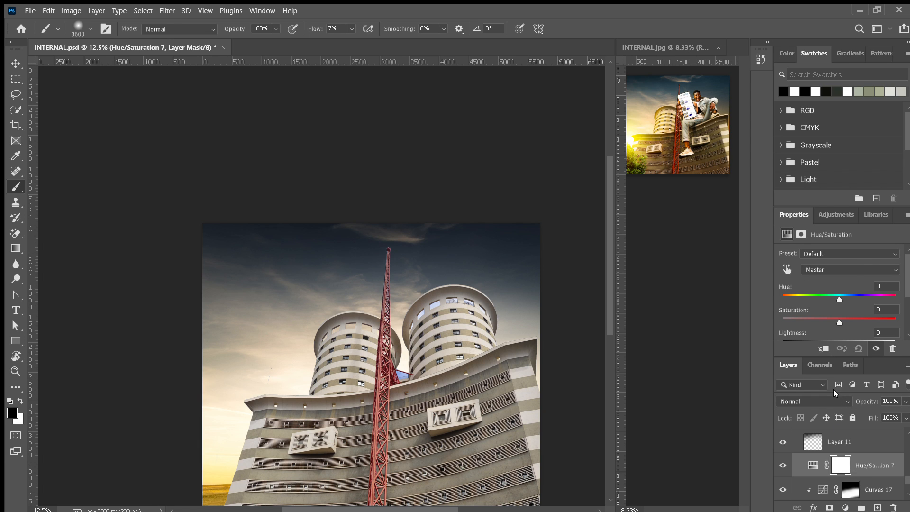
{"action": "left_click", "coordinate": [824, 348]}
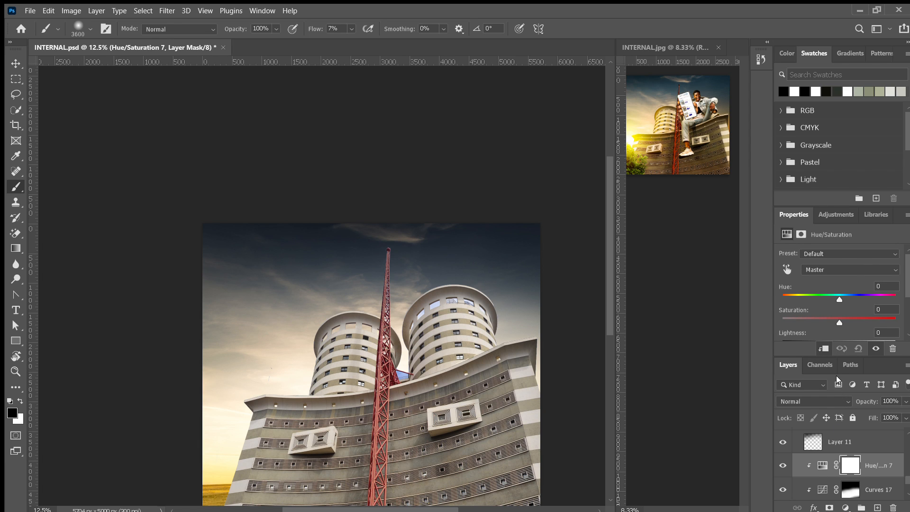
{"action": "left_click_drag", "start_coordinate": [835, 317], "coordinate": [838, 317]}
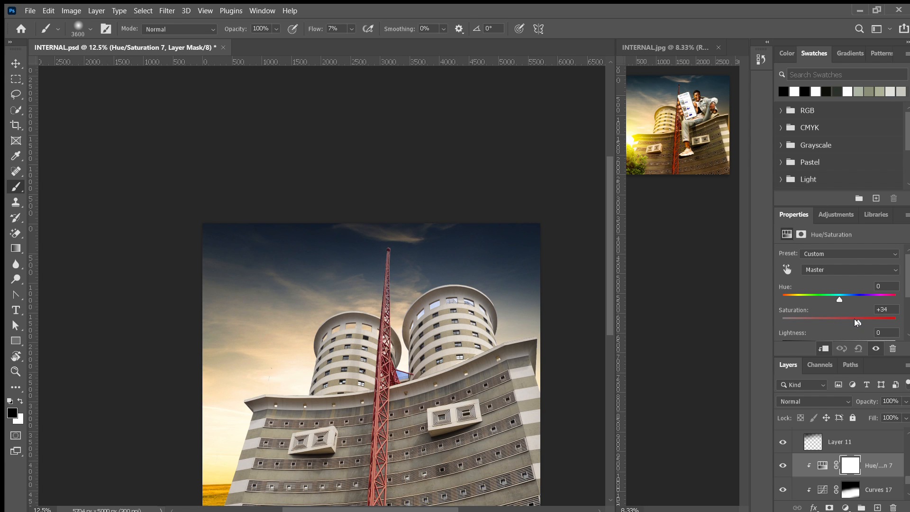
{"action": "left_click_drag", "start_coordinate": [850, 319], "coordinate": [849, 318]}
Step: Sample the warm sky beside the towers, raise the Yellows saturation to +42, and save the document
{"action": "left_click", "coordinate": [785, 269]}
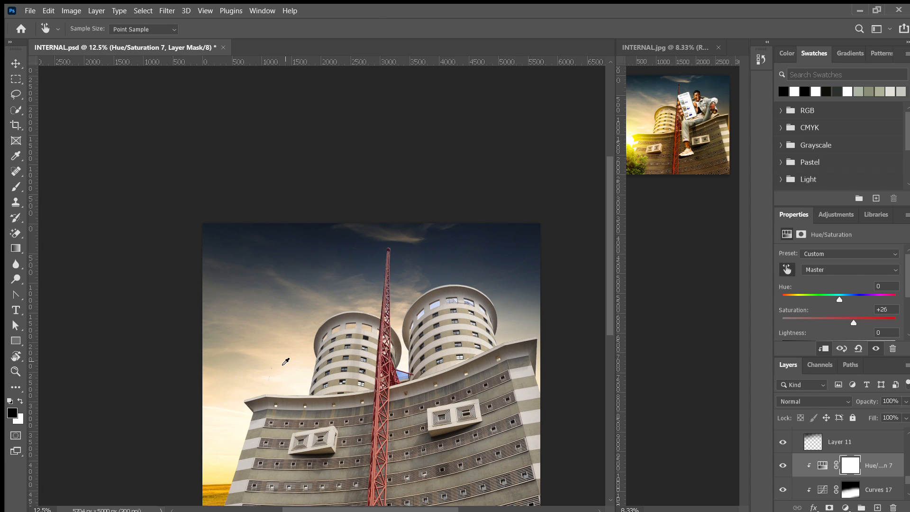
{"action": "left_click", "coordinate": [283, 366]}
{"action": "left_click", "coordinate": [836, 319]}
{"action": "key", "text": "ctrl+minus"}
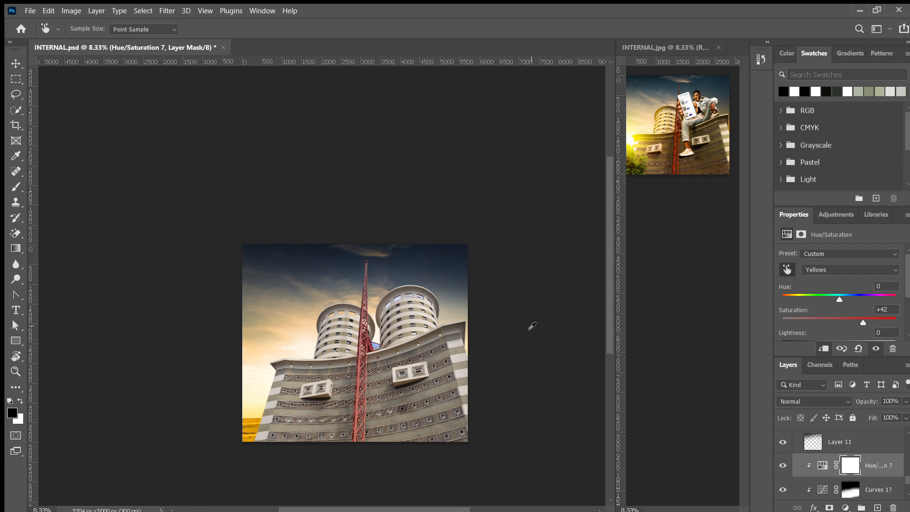
{"action": "key", "text": "ctrl+plus"}
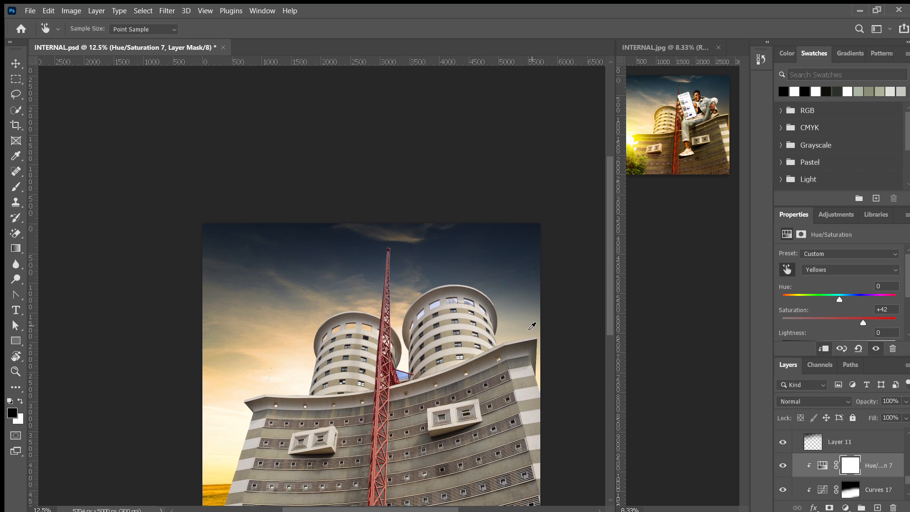
{"action": "key", "text": "ctrl+s"}
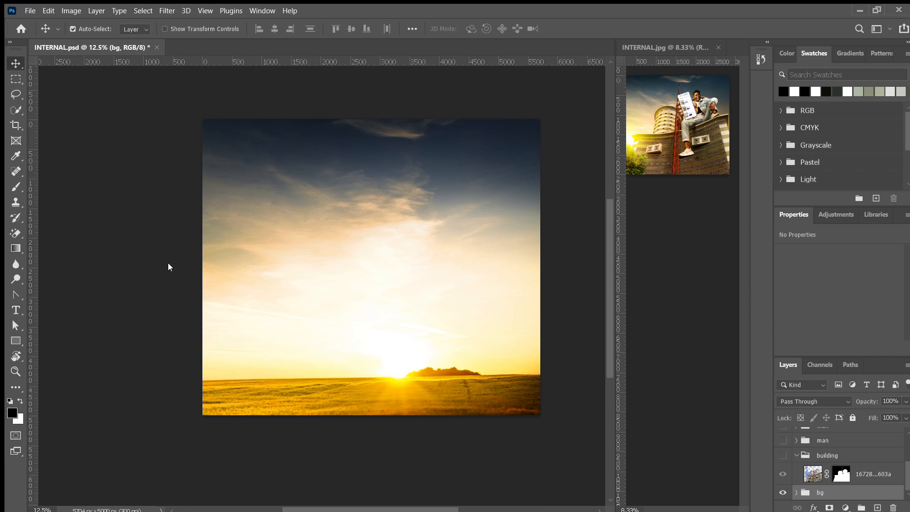
Step: Stamp the visible background into a new merged layer and place it above the building image inside the building group
{"action": "left_click", "coordinate": [783, 457]}
{"action": "left_click", "coordinate": [783, 457]}
{"action": "key", "text": "ctrl+alt+shift+e"}
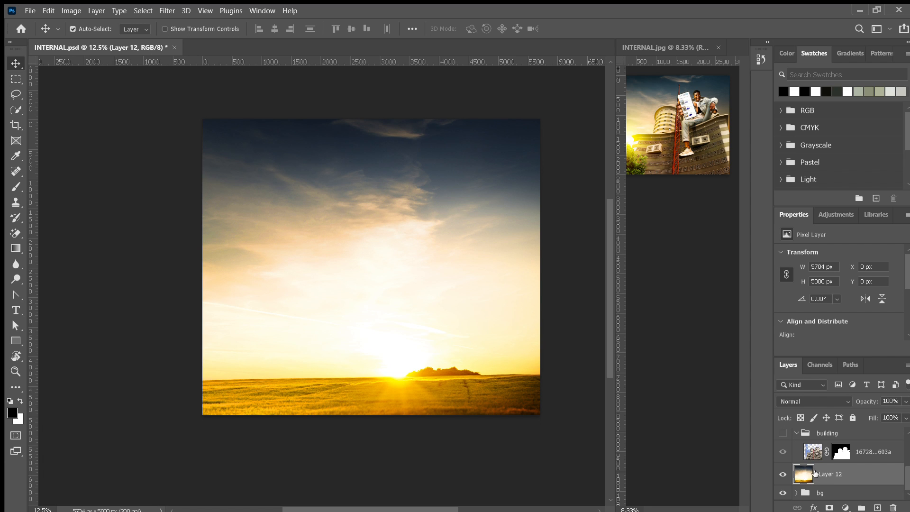
{"action": "left_click_drag", "start_coordinate": [820, 468], "coordinate": [816, 449]}
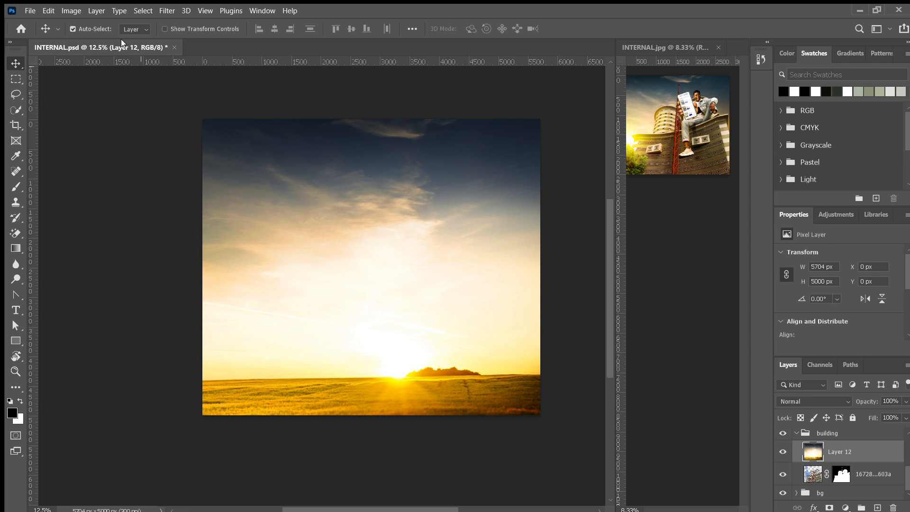
Step: Apply a strong Gaussian Blur to Layer 12 so the sky becomes smooth bands of colour
{"action": "left_click", "coordinate": [170, 8]}
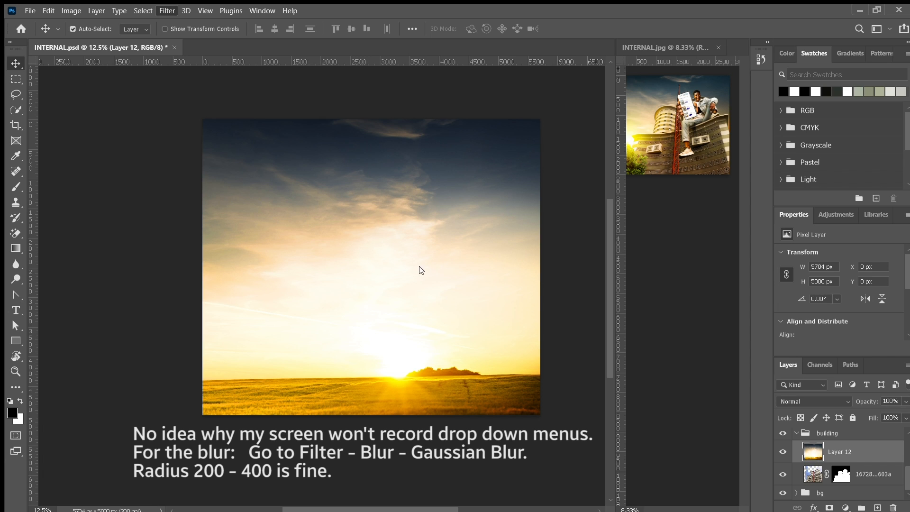
{"action": "left_click", "coordinate": [394, 276]}
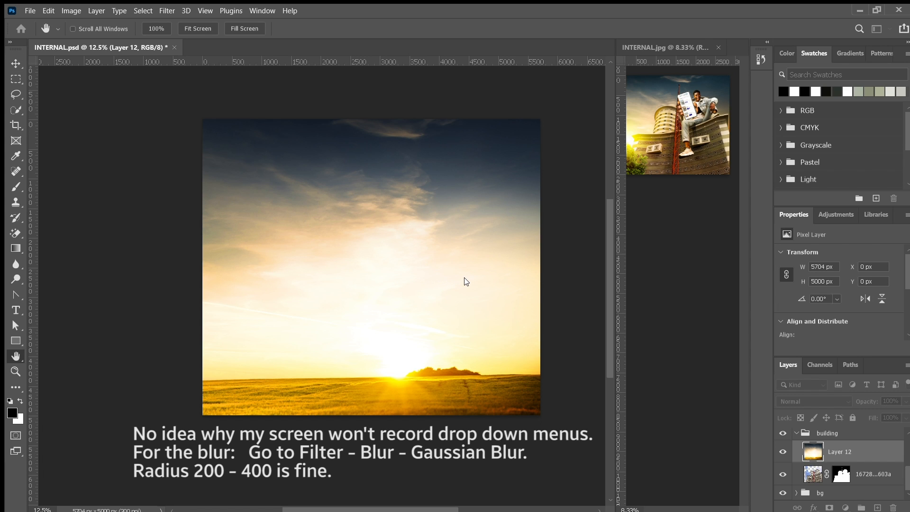
{"action": "left_click", "coordinate": [511, 96]}
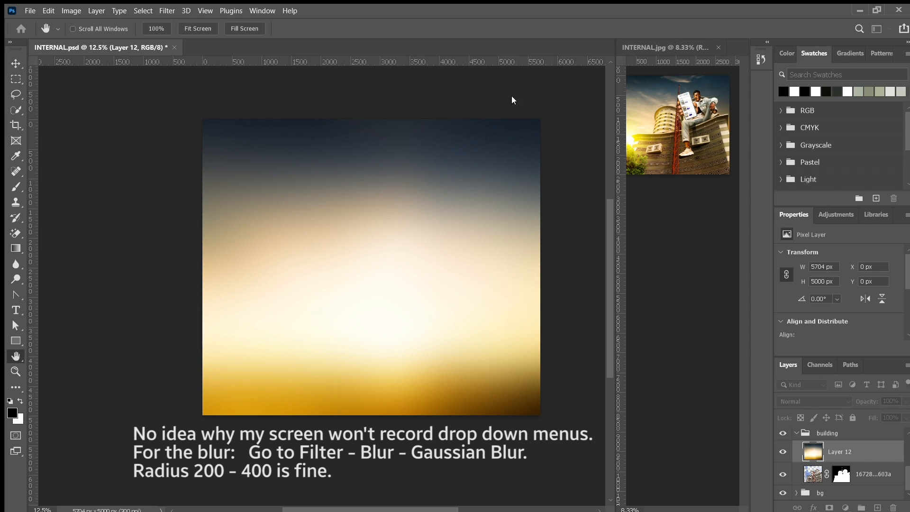
{"action": "left_click", "coordinate": [518, 116]}
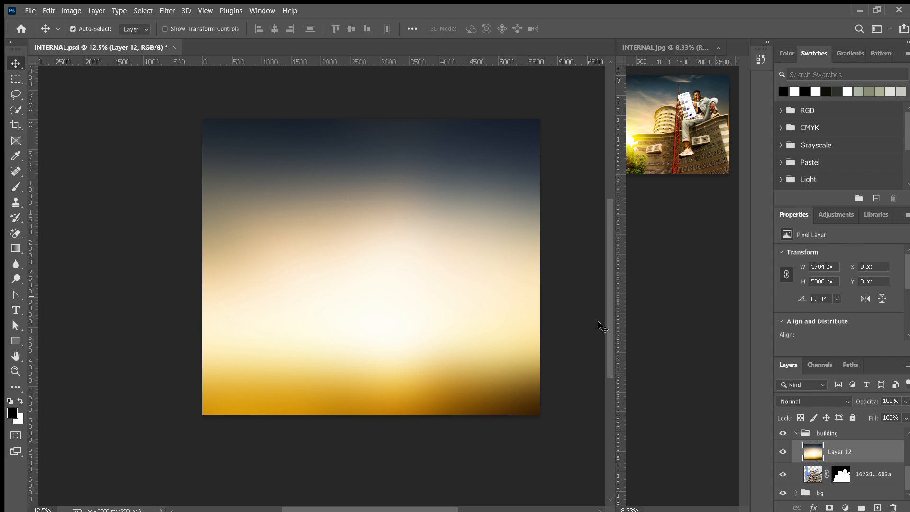
Step: Set the blurred Layer 12 to the Color blend mode and clip it to the building image
{"action": "left_click", "coordinate": [839, 402]}
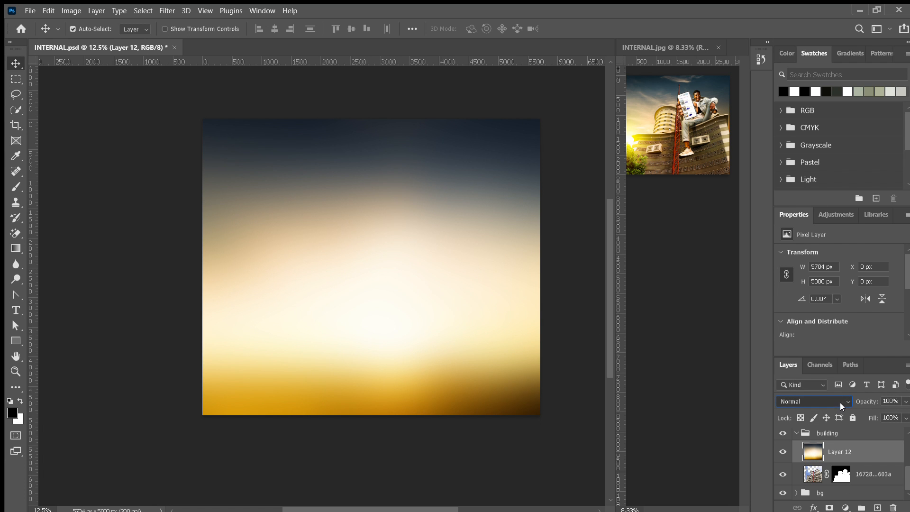
{"action": "left_click", "coordinate": [785, 489]}
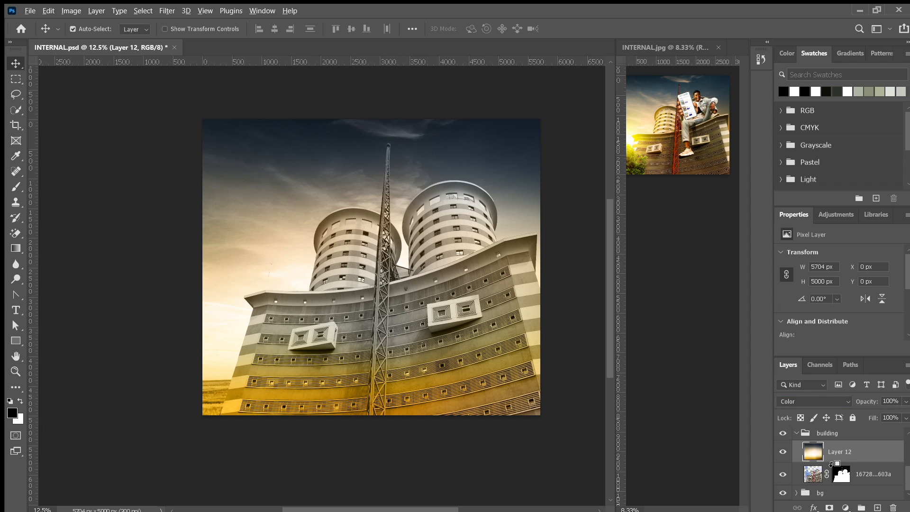
{"action": "left_click", "coordinate": [832, 464], "text": "alt"}
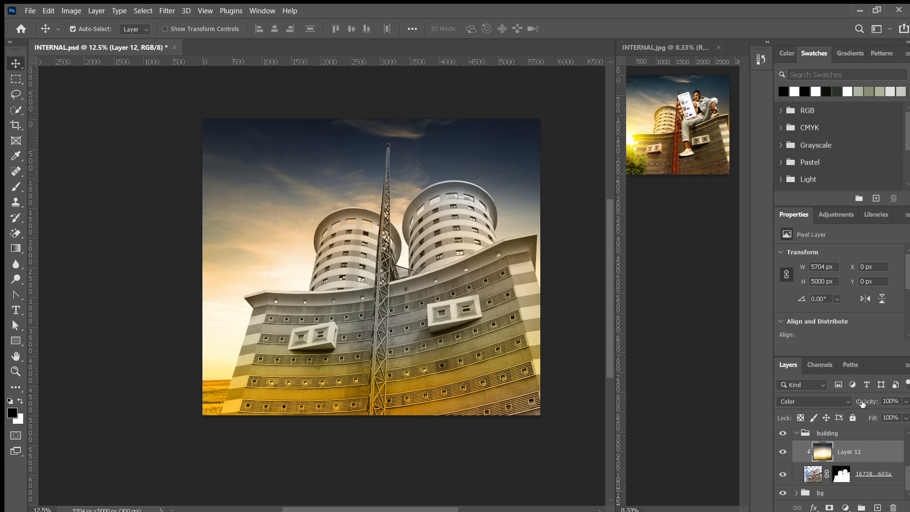
Step: Lower the opacity of Layer 12 so its colours only faintly tint the building
{"action": "left_click_drag", "start_coordinate": [862, 403], "coordinate": [829, 402]}
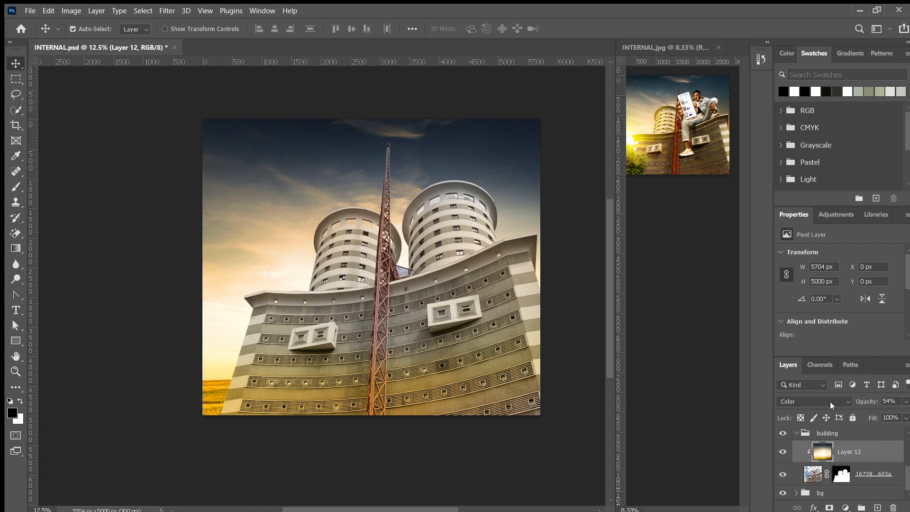
{"action": "left_click_drag", "start_coordinate": [860, 400], "coordinate": [848, 400]}
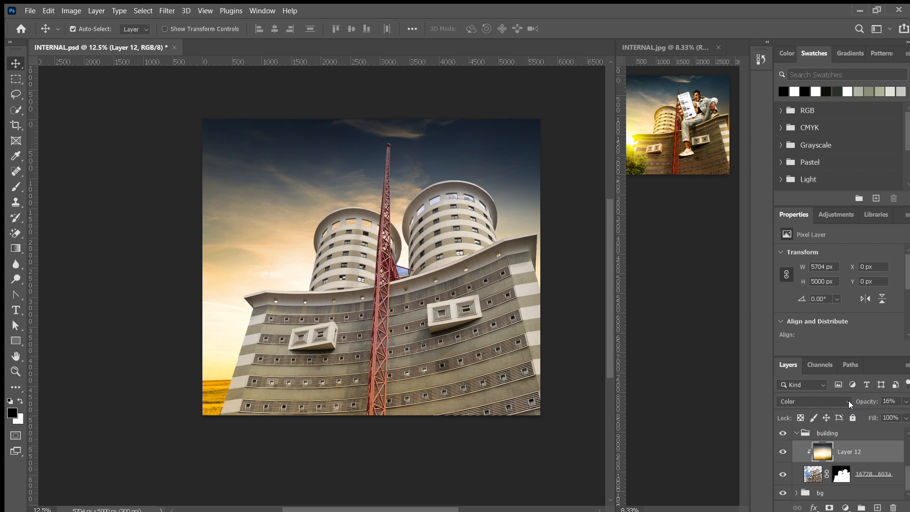
{"action": "left_click_drag", "start_coordinate": [865, 403], "coordinate": [867, 402]}
{"action": "key", "text": "Return"}
Step: Add a Curves adjustment clipped directly above the building image and pull its shadow tones down to darken the building
{"action": "left_click", "coordinate": [866, 471]}
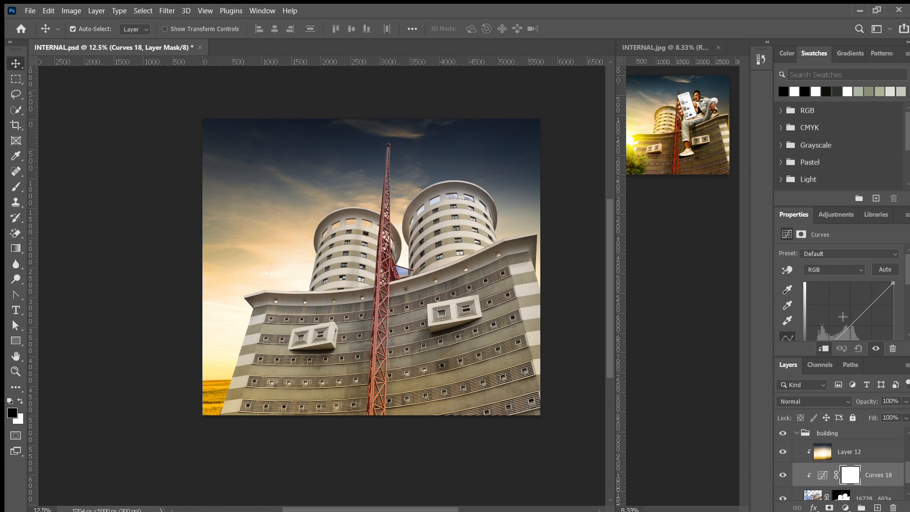
{"action": "scroll", "coordinate": [843, 312], "scroll_direction": "down", "scroll_amount": 1}
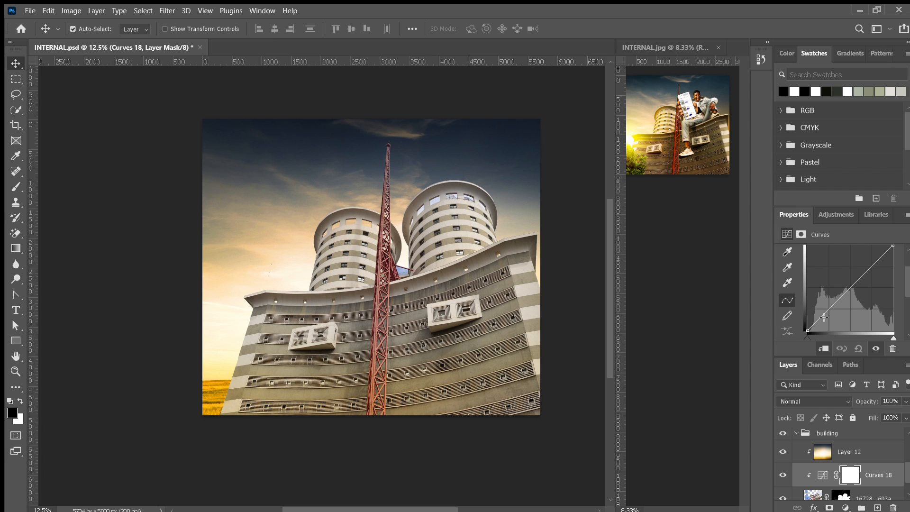
{"action": "left_click", "coordinate": [822, 317]}
{"action": "left_click_drag", "start_coordinate": [823, 317], "coordinate": [829, 321]}
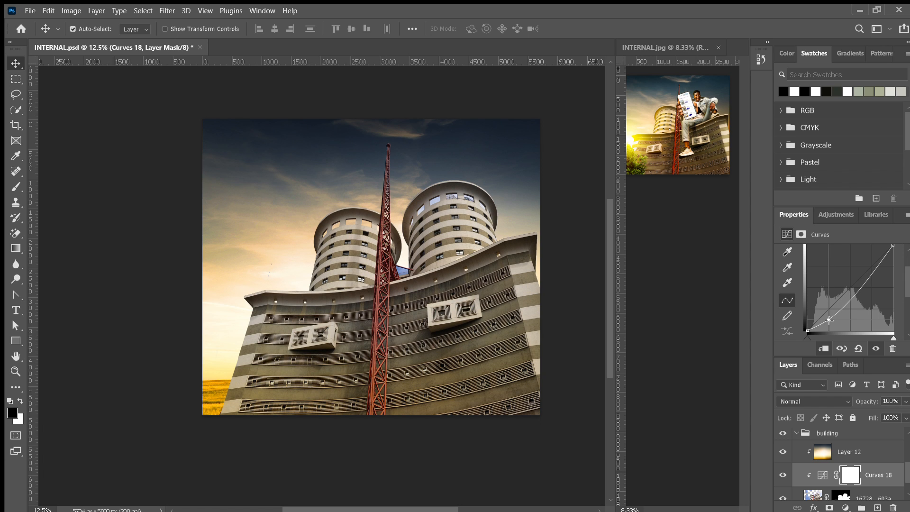
Step: Raise the highlights on the Curves 18 curve and set its shadow point to input 62, output 28
{"action": "scroll", "coordinate": [863, 292], "scroll_direction": "up", "scroll_amount": 2}
{"action": "left_click", "coordinate": [883, 288]}
{"action": "left_click_drag", "start_coordinate": [883, 287], "coordinate": [878, 287]}
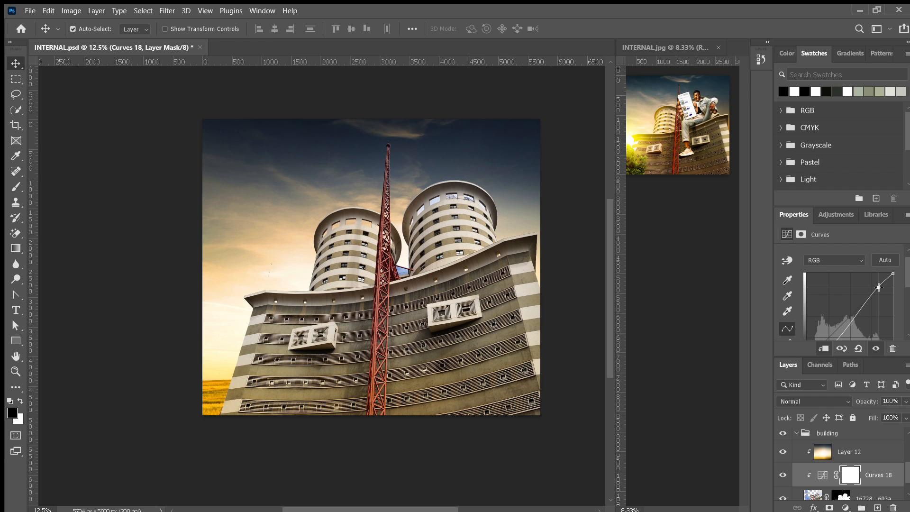
{"action": "left_click_drag", "start_coordinate": [878, 287], "coordinate": [877, 286]}
{"action": "scroll", "coordinate": [858, 294], "scroll_direction": "down", "scroll_amount": 3}
{"action": "left_click", "coordinate": [829, 293]}
{"action": "left_click_drag", "start_coordinate": [829, 292], "coordinate": [828, 294]}
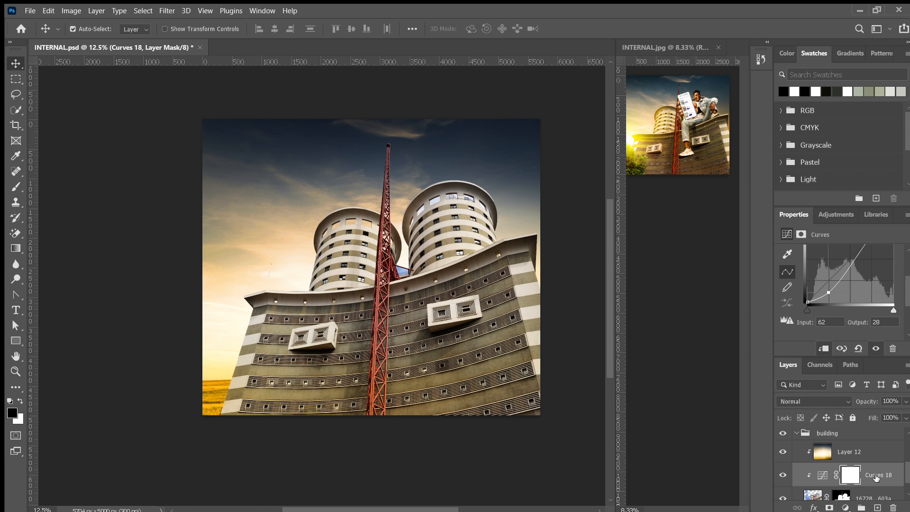
Step: Add a second clipped Curves adjustment above Curves 18 and pull its upper midtones down slightly
{"action": "scroll", "coordinate": [876, 478], "scroll_direction": "down", "scroll_amount": 1}
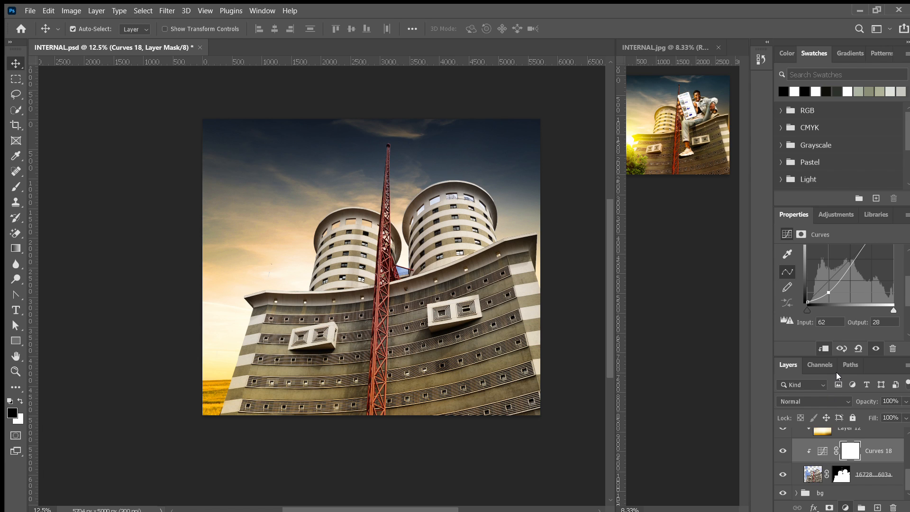
{"action": "key", "text": "ctrl+m"}
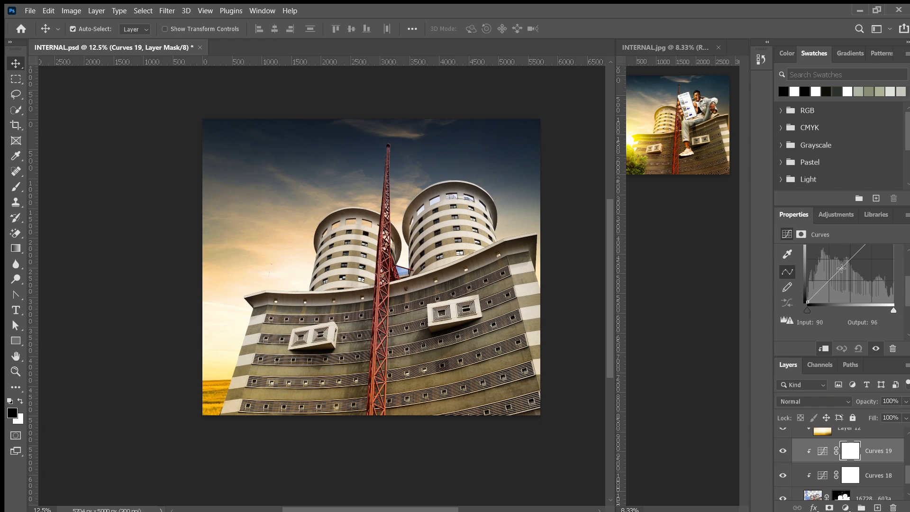
{"action": "scroll", "coordinate": [853, 258], "scroll_direction": "up", "scroll_amount": 1}
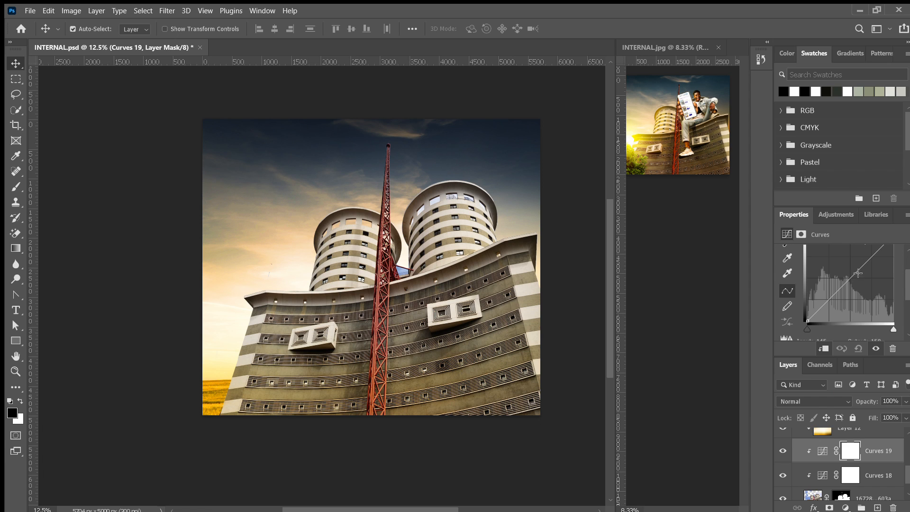
{"action": "left_click_drag", "start_coordinate": [856, 274], "coordinate": [858, 277]}
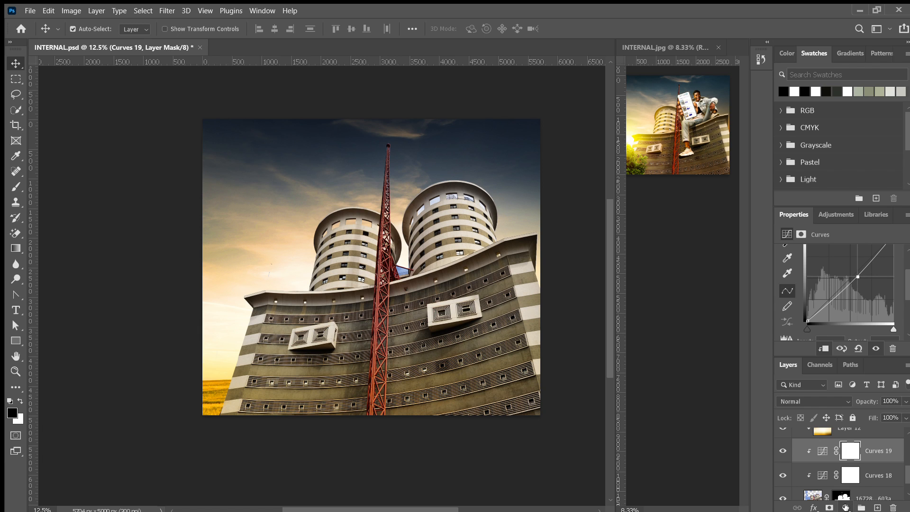
Step: Add a strongly brightening Curves adjustment above Curves 19 and invert its mask to black
{"action": "left_click", "coordinate": [846, 355]}
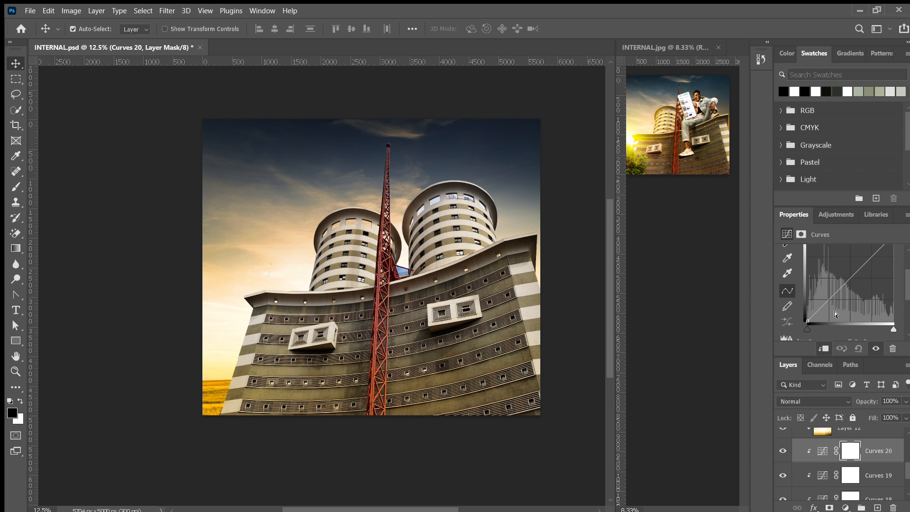
{"action": "left_click_drag", "start_coordinate": [851, 277], "coordinate": [832, 262]}
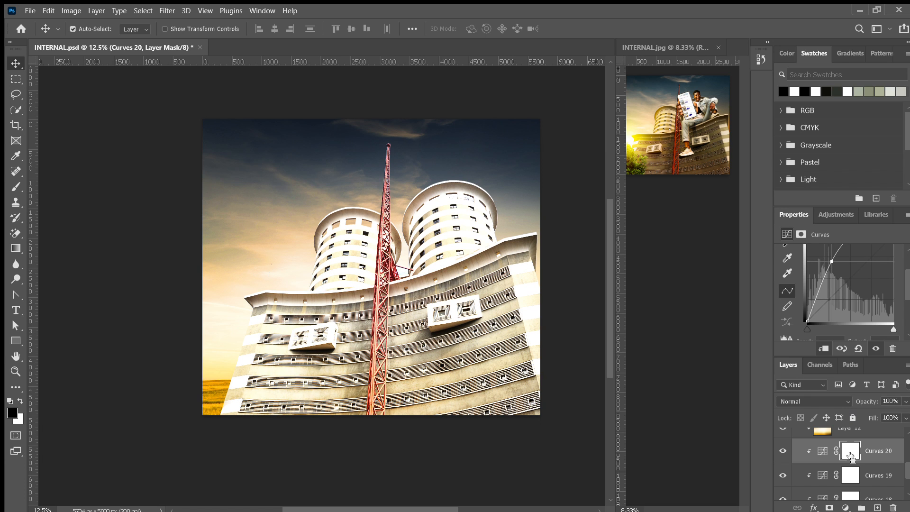
{"action": "key", "text": "ctrl+i"}
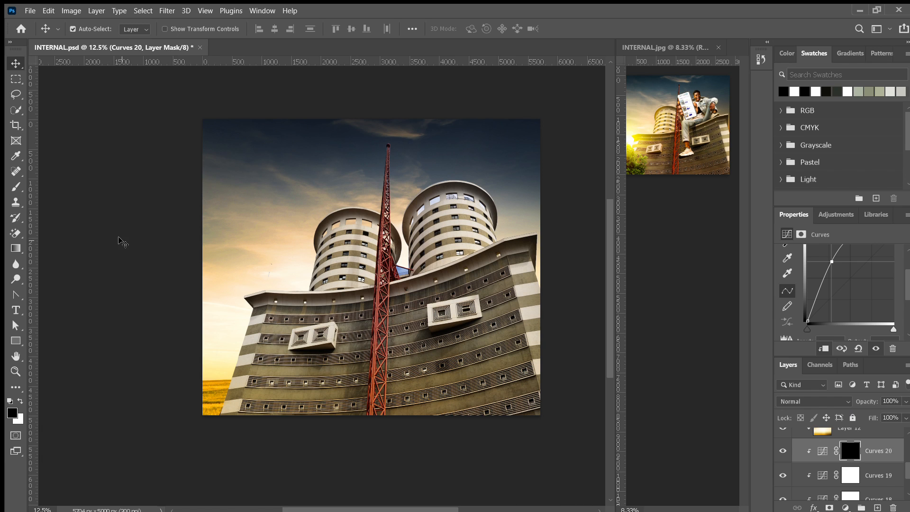
Step: Paint white with a soft 2100 px brush at 5% flow on the Curves 20 mask over the building's lower-left wall
{"action": "left_click", "coordinate": [18, 186]}
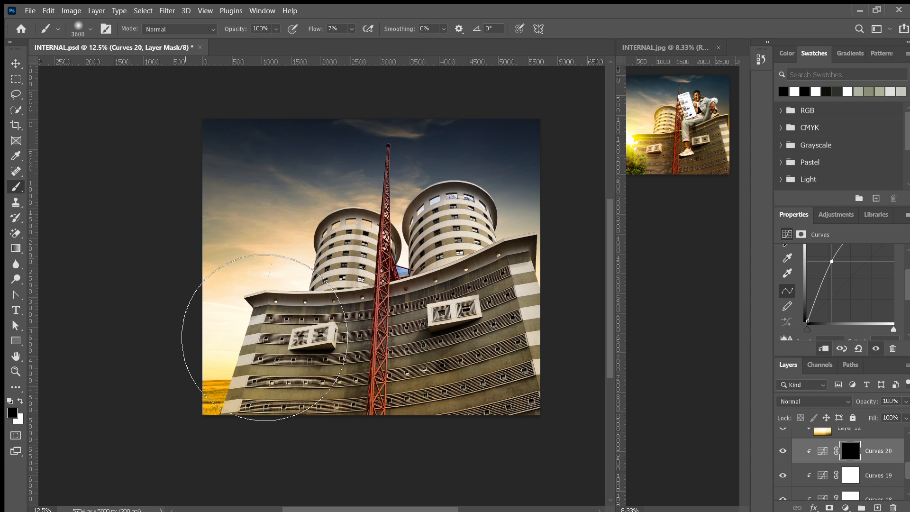
{"action": "key", "text": "x"}
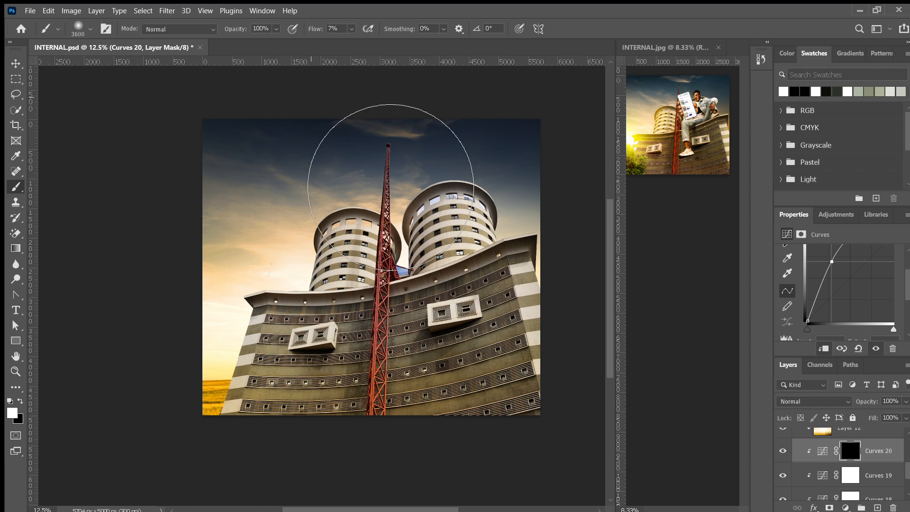
{"action": "left_click_drag", "start_coordinate": [313, 30], "coordinate": [314, 31]}
{"action": "scroll", "coordinate": [346, 316], "scroll_direction": "left", "scroll_amount": 3}
{"action": "key", "text": "bracketleft"}
{"action": "key", "text": "bracketleft"}
{"action": "key", "text": "bracketleft"}
{"action": "key", "text": "bracketleft"}
{"action": "key", "text": "bracketleft"}
{"action": "key", "text": "bracketleft"}
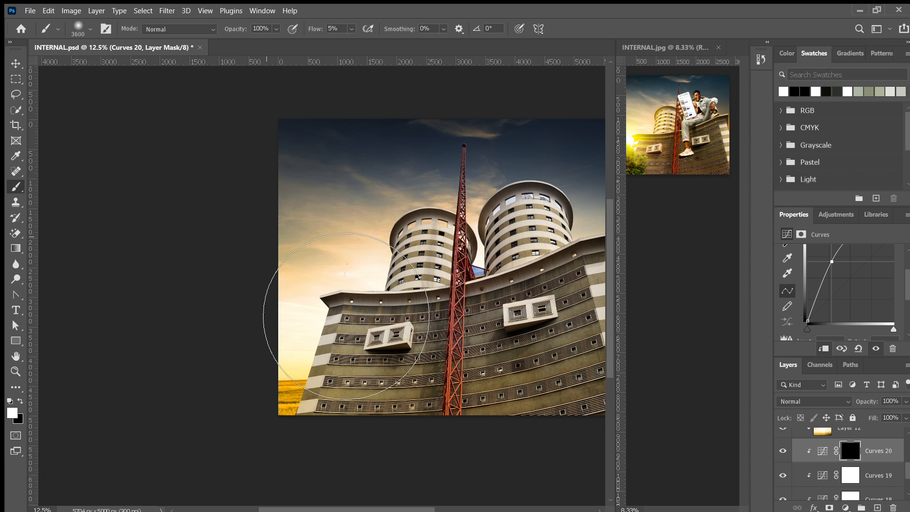
{"action": "key", "text": "bracketleft"}
{"action": "key", "text": "bracketleft"}
{"action": "key", "text": "bracketleft"}
{"action": "key", "text": "bracketleft"}
{"action": "key", "text": "bracketleft"}
{"action": "key", "text": "bracketleft"}
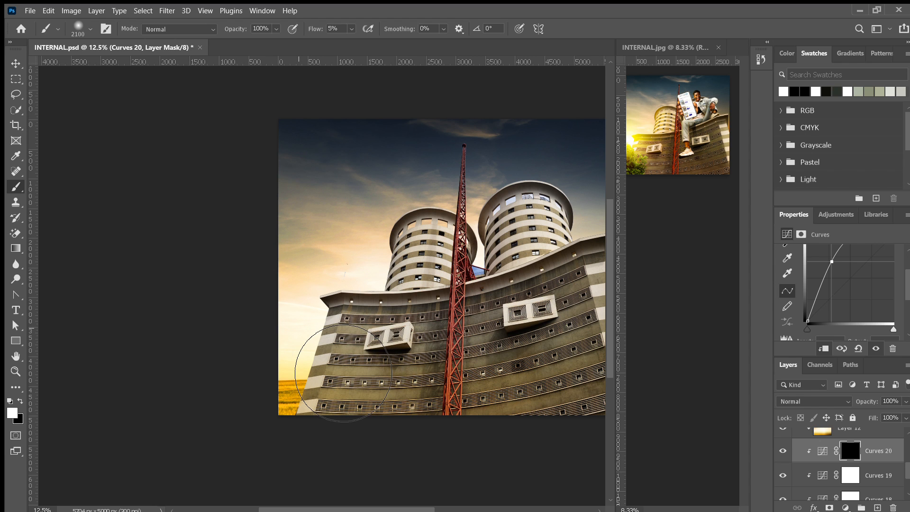
{"action": "mouse_move", "coordinate": [365, 397]}
{"action": "left_mouse_down"}
{"action": "mouse_move", "coordinate": [315, 480]}
{"action": "mouse_move", "coordinate": [373, 383]}
{"action": "mouse_move", "coordinate": [372, 457]}
{"action": "mouse_move", "coordinate": [386, 511]}
{"action": "left_mouse_up"}
{"action": "mouse_move", "coordinate": [372, 310]}
{"action": "left_mouse_down"}
{"action": "mouse_move", "coordinate": [378, 329]}
{"action": "mouse_move", "coordinate": [410, 301]}
{"action": "left_mouse_up"}
Step: Paint white with a 1000 px brush on the Curves 20 mask around the base of the building's left tower
{"action": "key", "text": "bracketleft"}
{"action": "key", "text": "bracketleft"}
{"action": "key", "text": "bracketleft"}
{"action": "key", "text": "bracketleft"}
{"action": "key", "text": "bracketleft"}
{"action": "key", "text": "bracketleft"}
{"action": "key", "text": "bracketleft"}
{"action": "key", "text": "bracketleft"}
{"action": "key", "text": "bracketleft"}
{"action": "key", "text": "bracketleft"}
{"action": "key", "text": "bracketleft"}
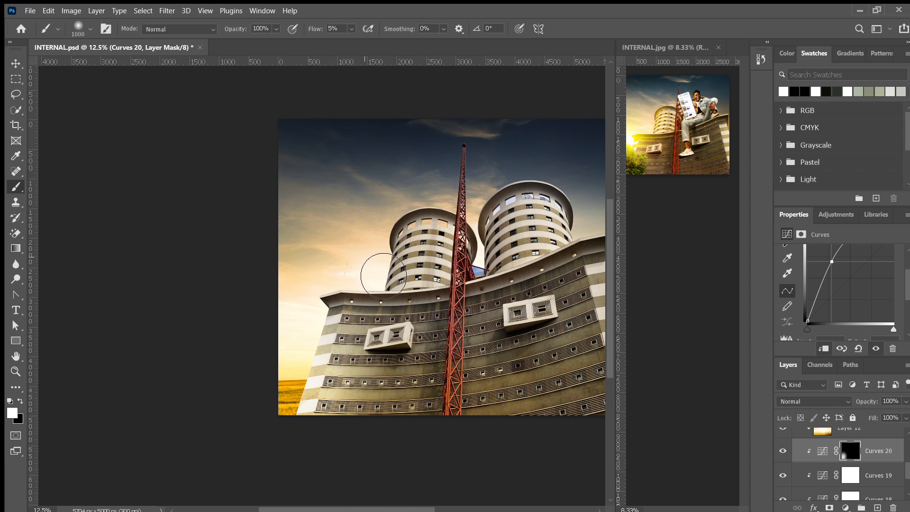
{"action": "key", "text": "ctrl+plus"}
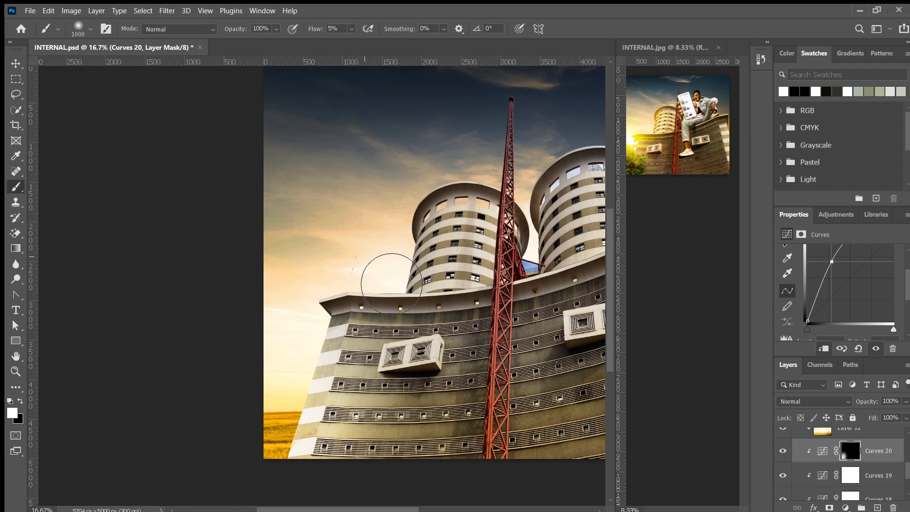
{"action": "scroll", "coordinate": [441, 291], "scroll_direction": "right", "scroll_amount": 4}
{"action": "scroll", "coordinate": [441, 291], "scroll_direction": "up", "scroll_amount": 1}
{"action": "scroll", "coordinate": [441, 291], "scroll_direction": "up", "scroll_amount": 1}
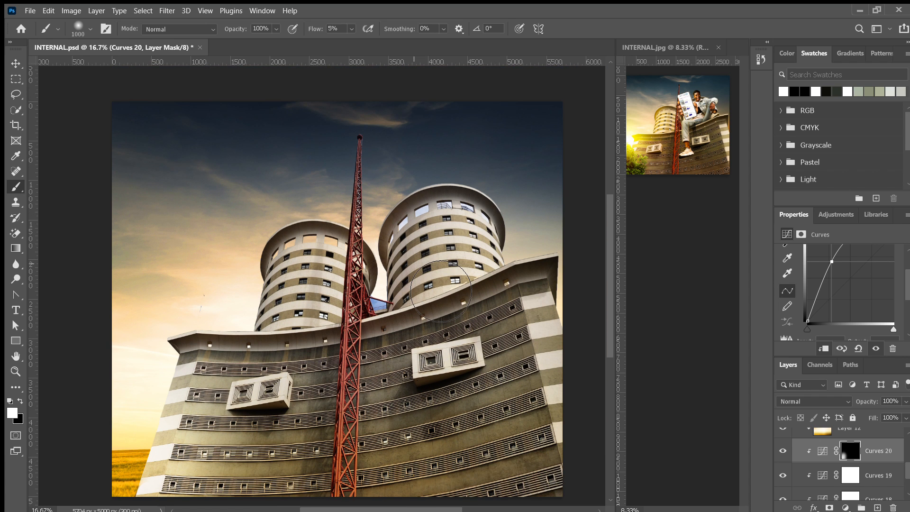
{"action": "scroll", "coordinate": [441, 291], "scroll_direction": "up", "scroll_amount": 1}
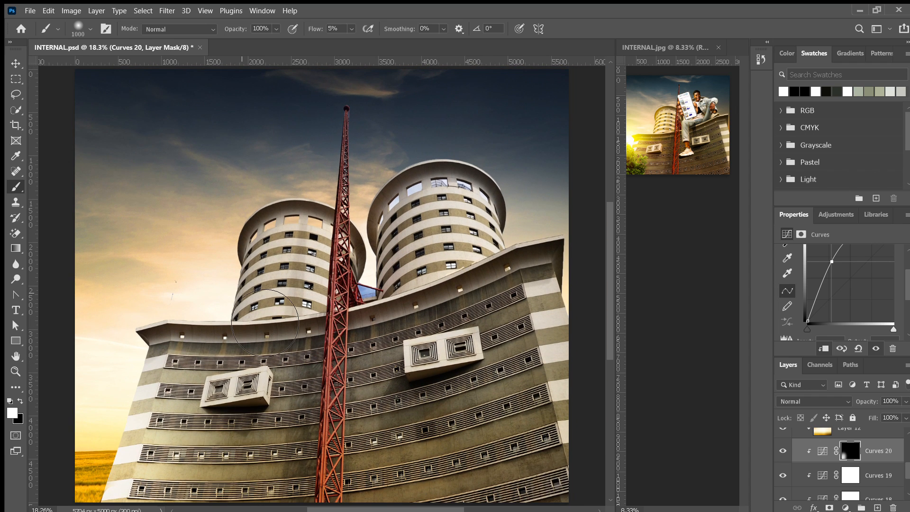
{"action": "mouse_move", "coordinate": [271, 320]}
{"action": "left_mouse_down"}
{"action": "mouse_move", "coordinate": [264, 295]}
{"action": "mouse_move", "coordinate": [286, 299]}
{"action": "mouse_move", "coordinate": [283, 290]}
{"action": "mouse_move", "coordinate": [269, 316]}
{"action": "mouse_move", "coordinate": [303, 303]}
{"action": "mouse_move", "coordinate": [279, 310]}
{"action": "mouse_move", "coordinate": [279, 270]}
{"action": "mouse_move", "coordinate": [275, 285]}
{"action": "mouse_move", "coordinate": [294, 304]}
{"action": "mouse_move", "coordinate": [370, 324]}
{"action": "left_mouse_up"}
Step: Brighten the building's right tower and the adjoining roof edge by painting white on the Curves 20 mask with an 1100 px brush
{"action": "scroll", "coordinate": [371, 325], "scroll_direction": "left", "scroll_amount": 3}
{"action": "scroll", "coordinate": [370, 324], "scroll_direction": "down", "scroll_amount": 3}
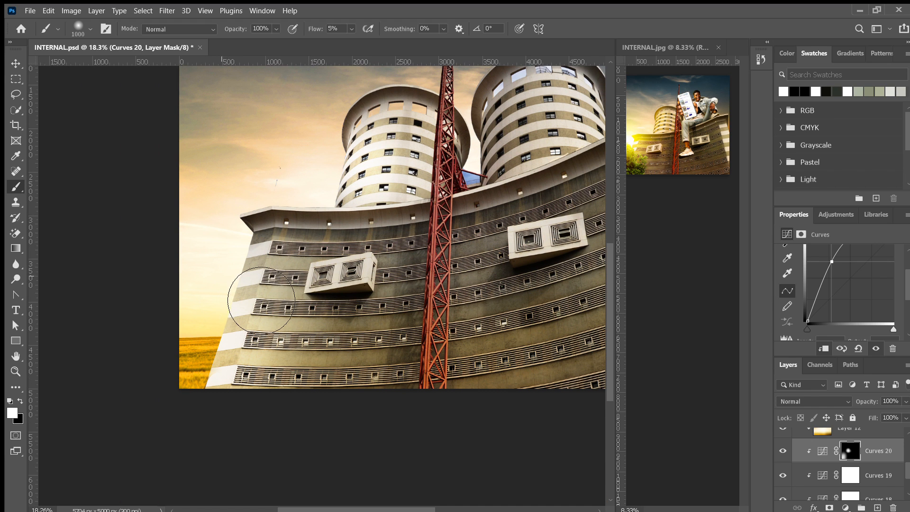
{"action": "scroll", "coordinate": [286, 342], "scroll_direction": "up", "scroll_amount": 2}
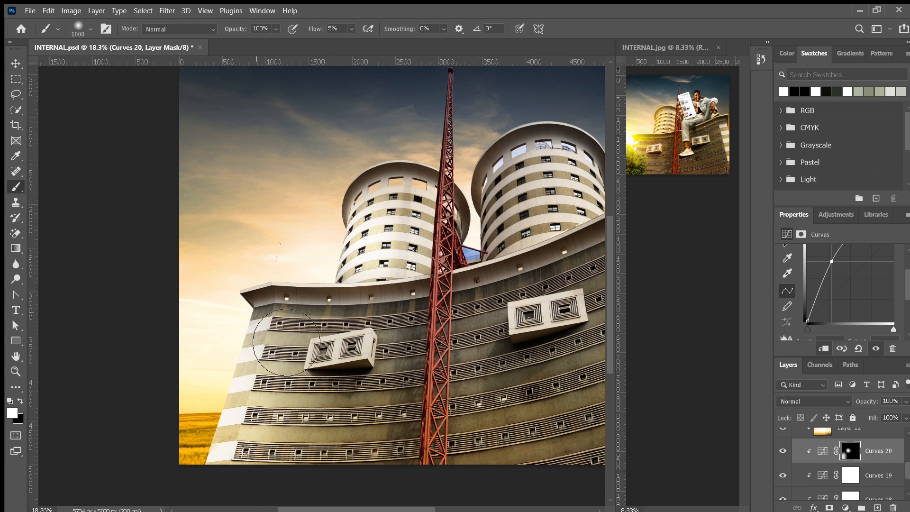
{"action": "key", "text": "bracketleft"}
{"action": "key", "text": "bracketleft"}
{"action": "key", "text": "bracketleft"}
{"action": "key", "text": "bracketleft"}
{"action": "key", "text": "bracketleft"}
{"action": "key", "text": "bracketleft"}
{"action": "key", "text": "bracketleft"}
{"action": "key", "text": "bracketleft"}
{"action": "key", "text": "bracketleft"}
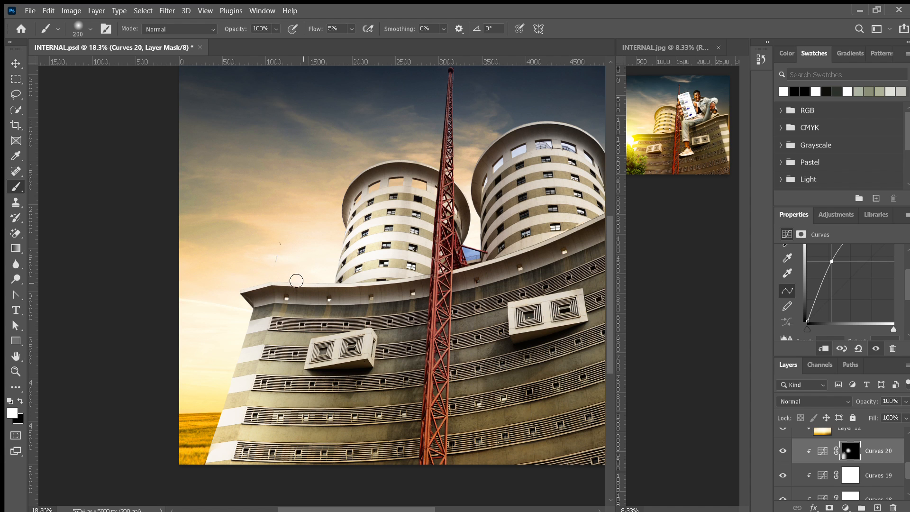
{"action": "scroll", "coordinate": [506, 164], "scroll_direction": "right", "scroll_amount": 3}
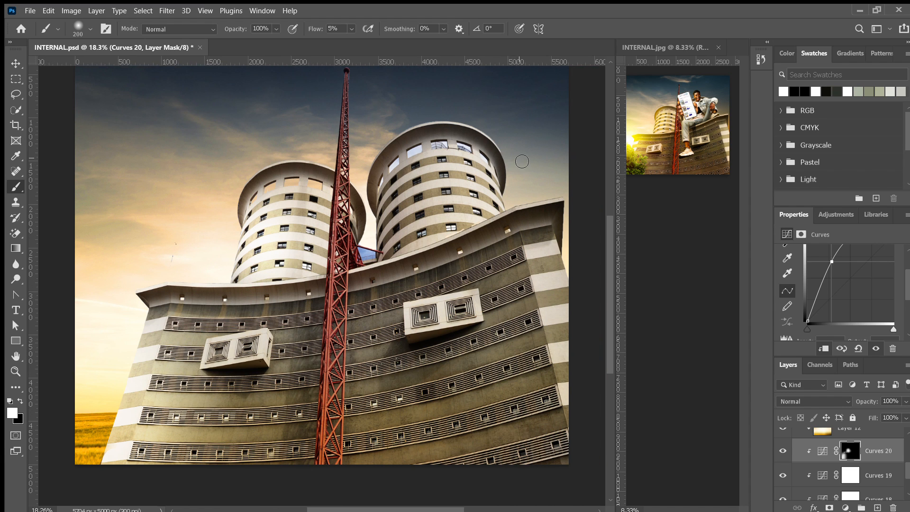
{"action": "key", "text": "bracketright"}
{"action": "key", "text": "bracketright"}
{"action": "key", "text": "bracketright"}
{"action": "key", "text": "bracketright"}
{"action": "key", "text": "bracketright"}
{"action": "key", "text": "bracketright"}
{"action": "key", "text": "bracketright"}
{"action": "key", "text": "bracketright"}
{"action": "key", "text": "bracketright"}
{"action": "key", "text": "bracketright"}
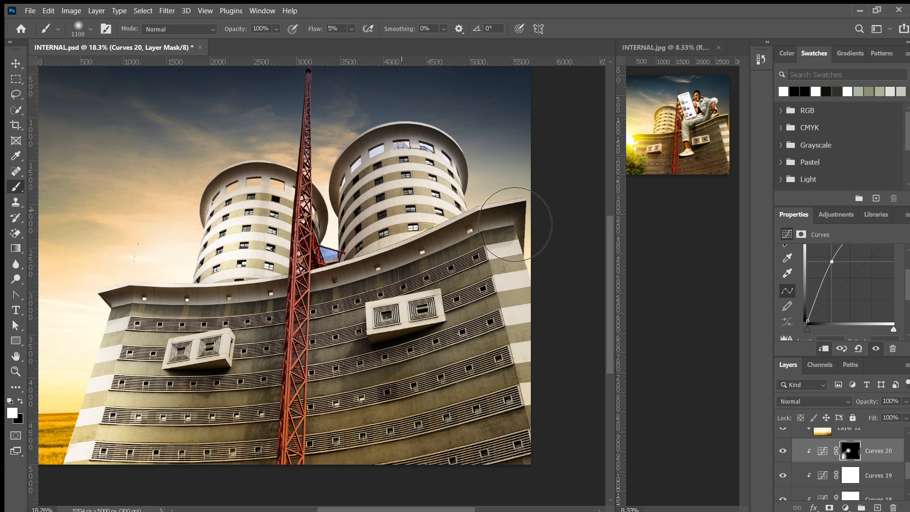
{"action": "left_click_drag", "start_coordinate": [480, 245], "coordinate": [481, 244]}
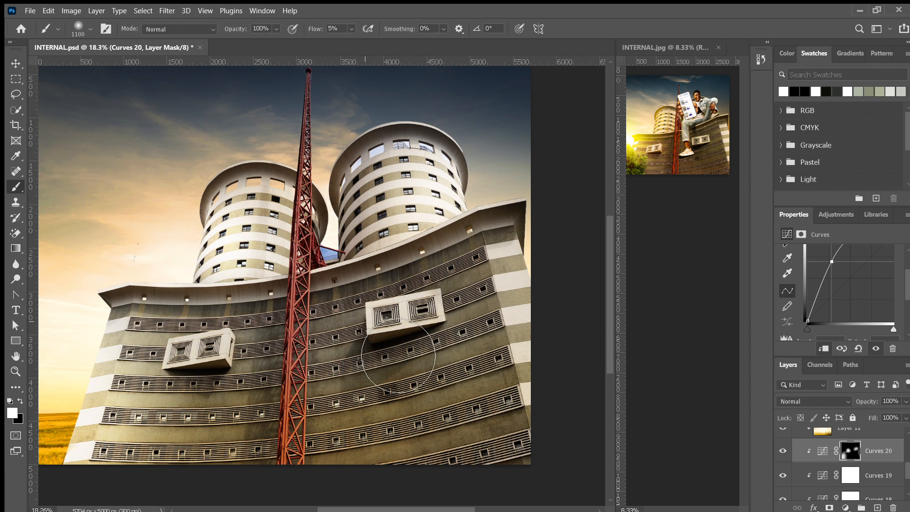
Step: Brighten the two protruding window boxes by painting white on the Curves 20 mask with a 500 px brush
{"action": "key", "text": "bracketleft"}
{"action": "key", "text": "bracketleft"}
{"action": "key", "text": "bracketleft"}
{"action": "key", "text": "bracketleft"}
{"action": "key", "text": "bracketleft"}
{"action": "key", "text": "bracketleft"}
{"action": "key", "text": "x"}
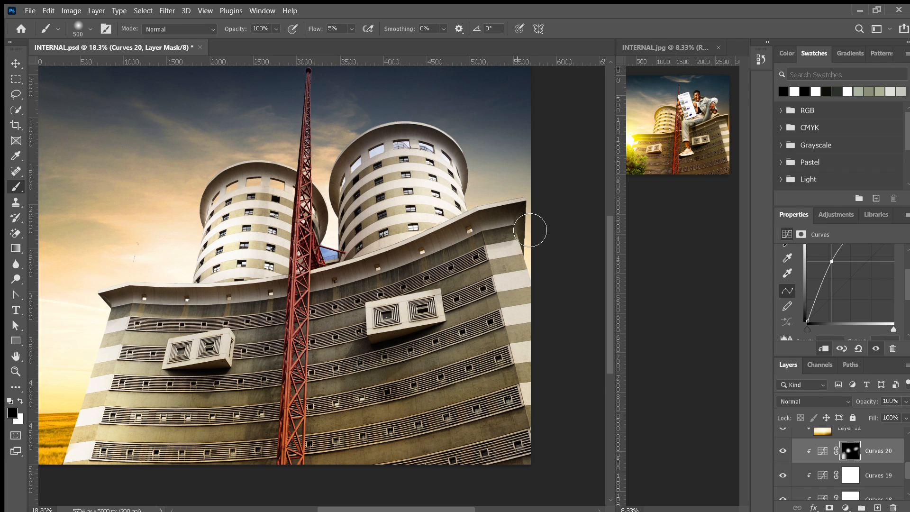
{"action": "key", "text": "x"}
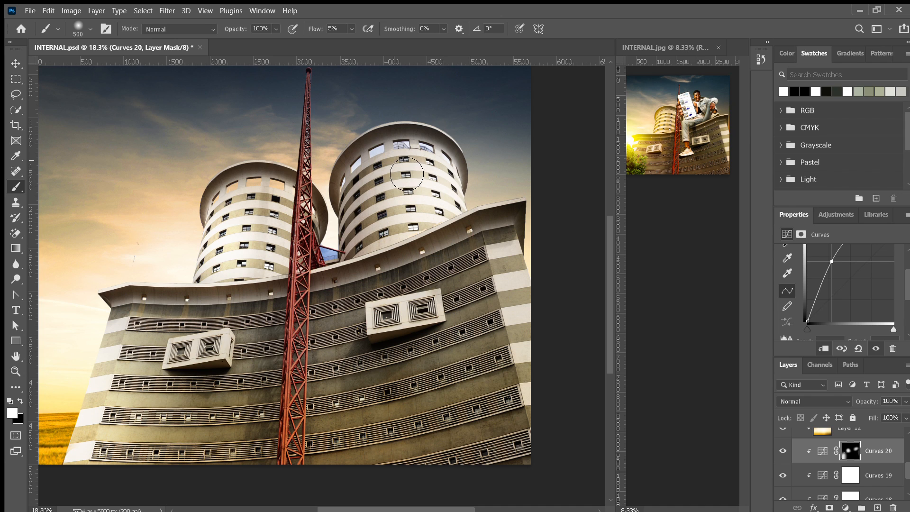
{"action": "scroll", "coordinate": [303, 300], "scroll_direction": "left", "scroll_amount": 2}
{"action": "scroll", "coordinate": [303, 300], "scroll_direction": "down", "scroll_amount": 1}
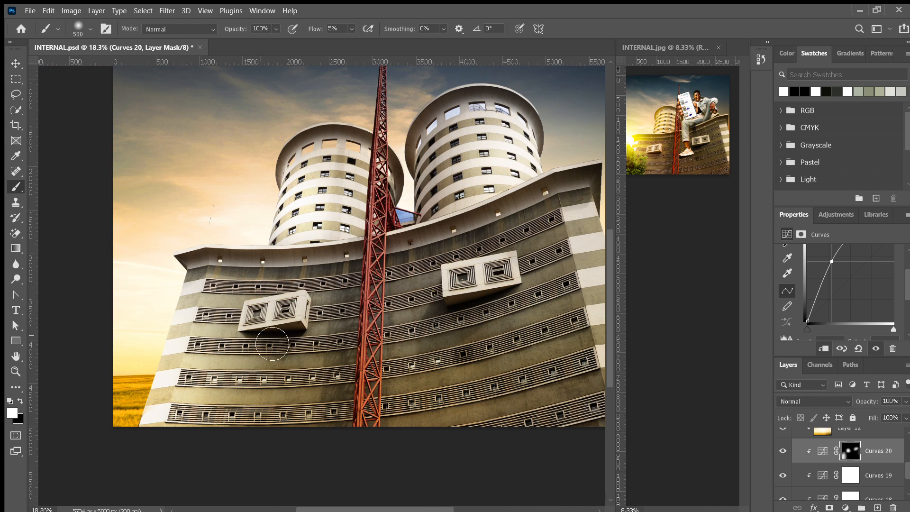
{"action": "mouse_move", "coordinate": [272, 327]}
{"action": "left_mouse_down"}
{"action": "mouse_move", "coordinate": [307, 321]}
{"action": "mouse_move", "coordinate": [289, 323]}
{"action": "left_mouse_up"}
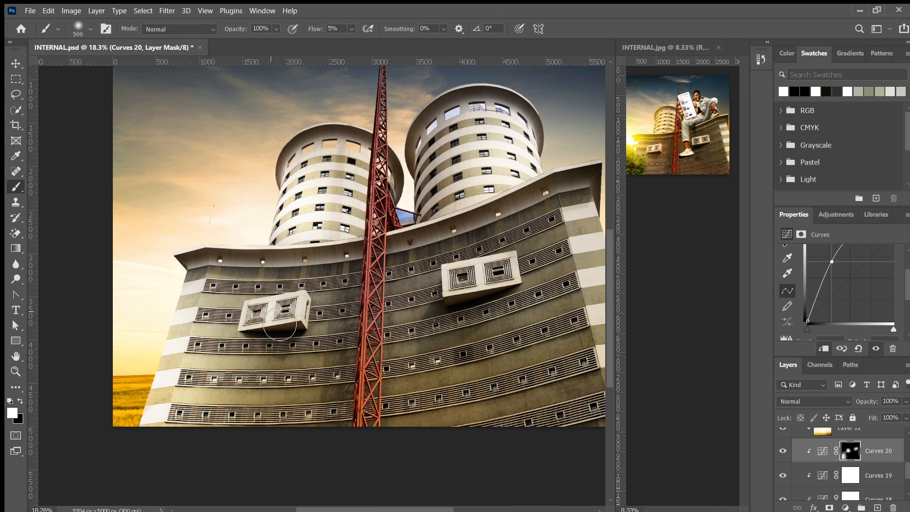
{"action": "scroll", "coordinate": [290, 323], "scroll_direction": "down", "scroll_amount": 1}
{"action": "mouse_move", "coordinate": [507, 246]}
{"action": "left_mouse_down"}
{"action": "mouse_move", "coordinate": [470, 250]}
{"action": "mouse_move", "coordinate": [507, 252]}
{"action": "mouse_move", "coordinate": [498, 254]}
{"action": "mouse_move", "coordinate": [517, 240]}
{"action": "mouse_move", "coordinate": [468, 251]}
{"action": "left_mouse_up"}
Step: Add a Hue/Saturation adjustment clipped above Curves 20 and raise its saturation slightly
{"action": "scroll", "coordinate": [469, 252], "scroll_direction": "down", "scroll_amount": 5}
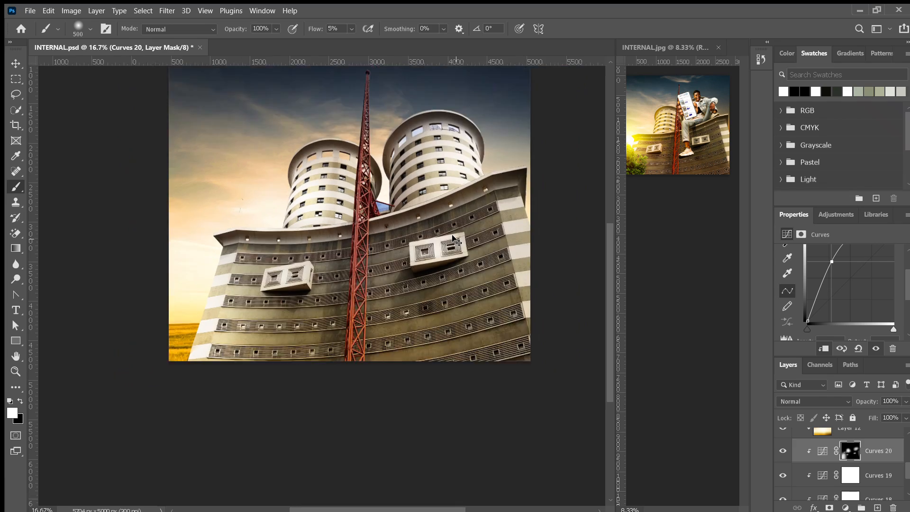
{"action": "scroll", "coordinate": [459, 243], "scroll_direction": "up", "scroll_amount": 4}
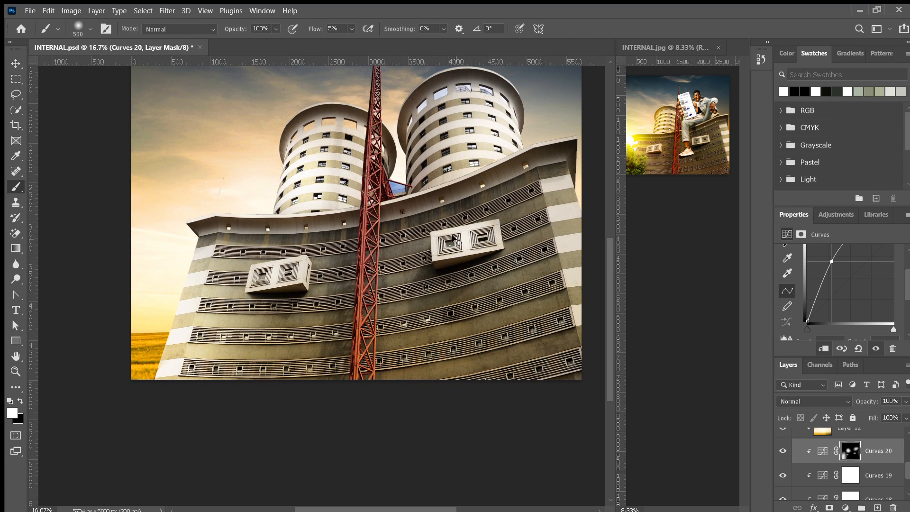
{"action": "scroll", "coordinate": [325, 285], "scroll_direction": "up", "scroll_amount": 1}
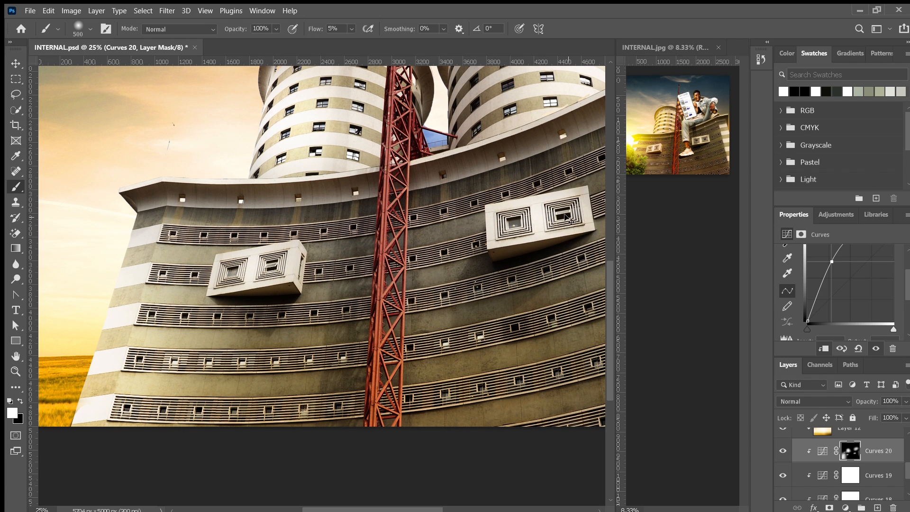
{"action": "scroll", "coordinate": [572, 222], "scroll_direction": "down", "scroll_amount": 3}
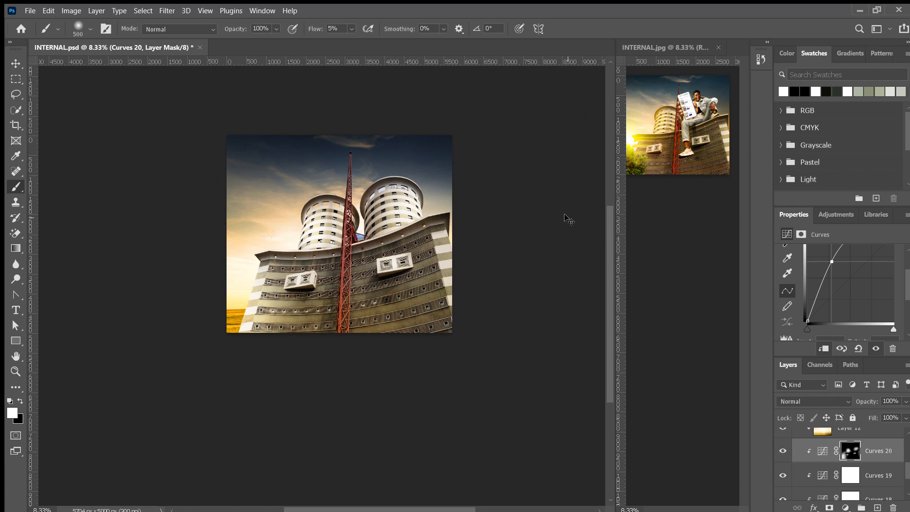
{"action": "key", "text": "ctrl+plus"}
{"action": "key", "text": "ctrl+plus"}
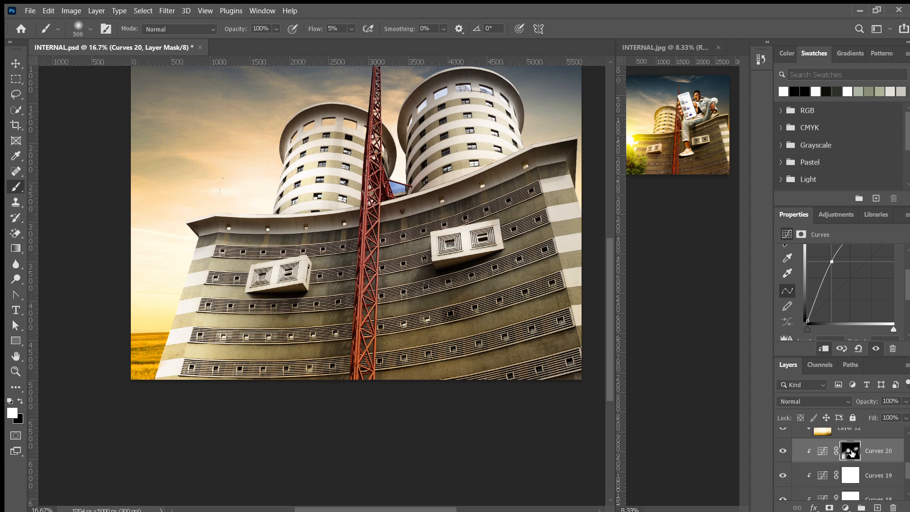
{"action": "scroll", "coordinate": [852, 453], "scroll_direction": "up", "scroll_amount": 2}
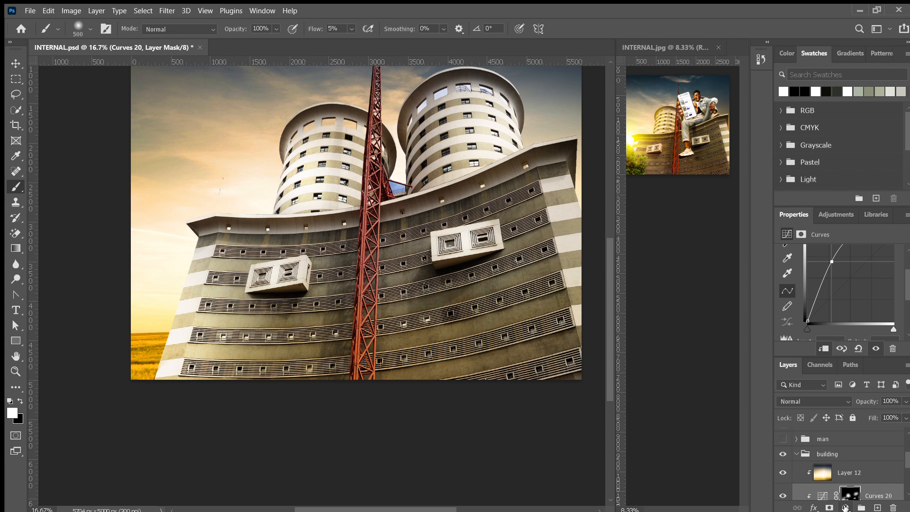
{"action": "left_click", "coordinate": [845, 393]}
{"action": "scroll", "coordinate": [458, 286], "scroll_direction": "up", "scroll_amount": 1}
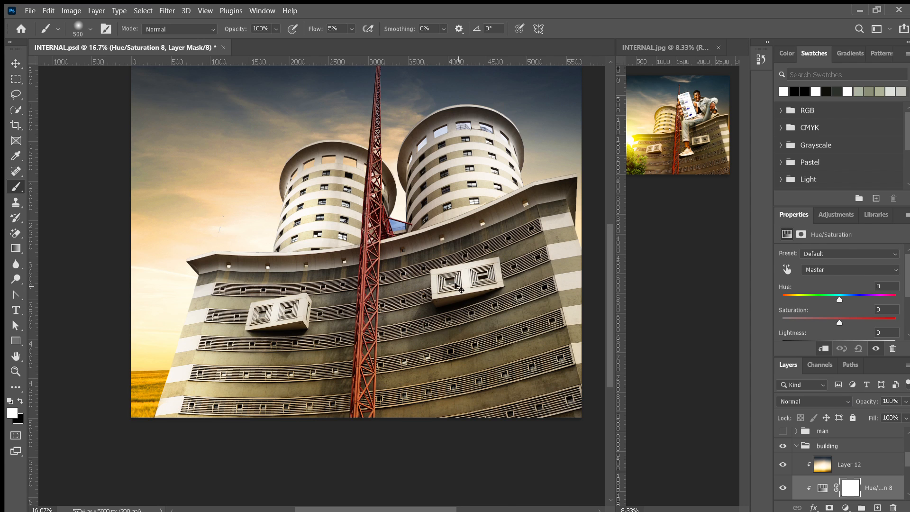
{"action": "scroll", "coordinate": [456, 287], "scroll_direction": "up", "scroll_amount": 1}
{"action": "left_click_drag", "start_coordinate": [834, 319], "coordinate": [852, 326]}
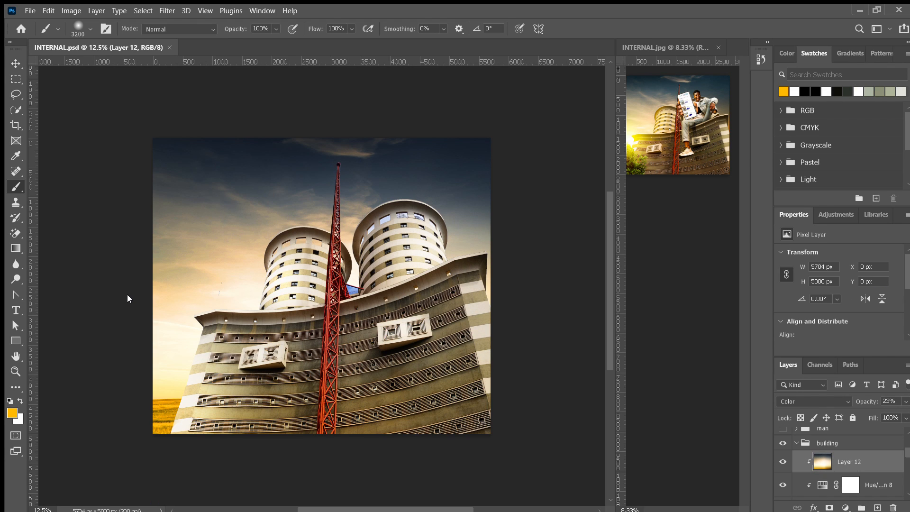
Step: Create a new layer above Layer 12 and paint a soft orange glow with a 3200 px brush over the left sky and building edge
{"action": "left_click", "coordinate": [878, 506]}
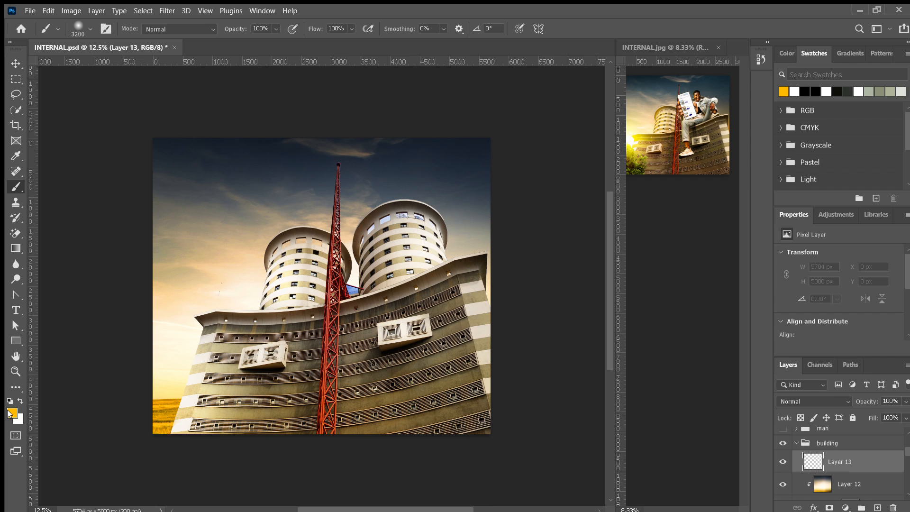
{"action": "key", "text": "i"}
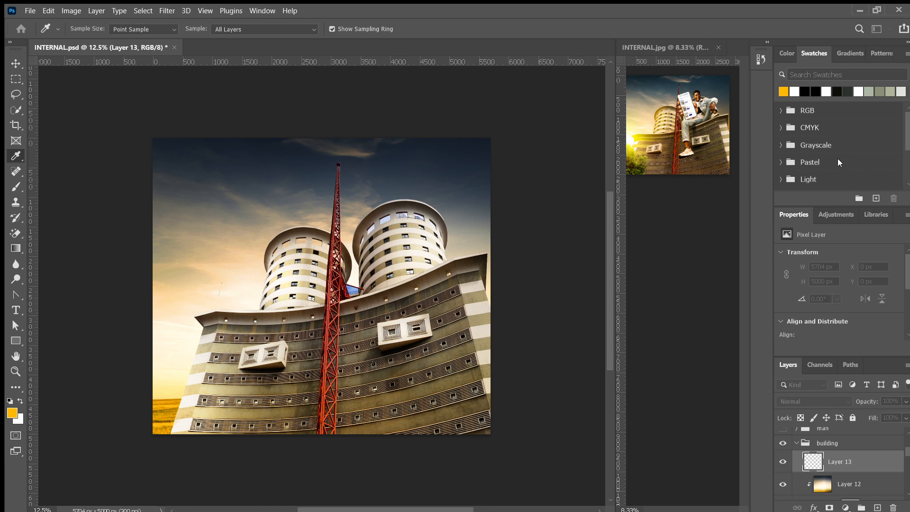
{"action": "key", "text": "b"}
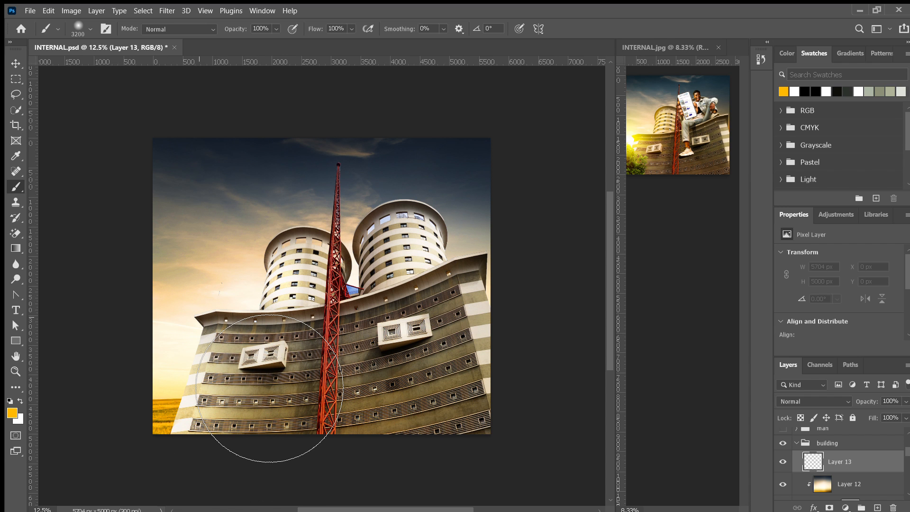
{"action": "left_click_drag", "start_coordinate": [269, 387], "coordinate": [254, 406]}
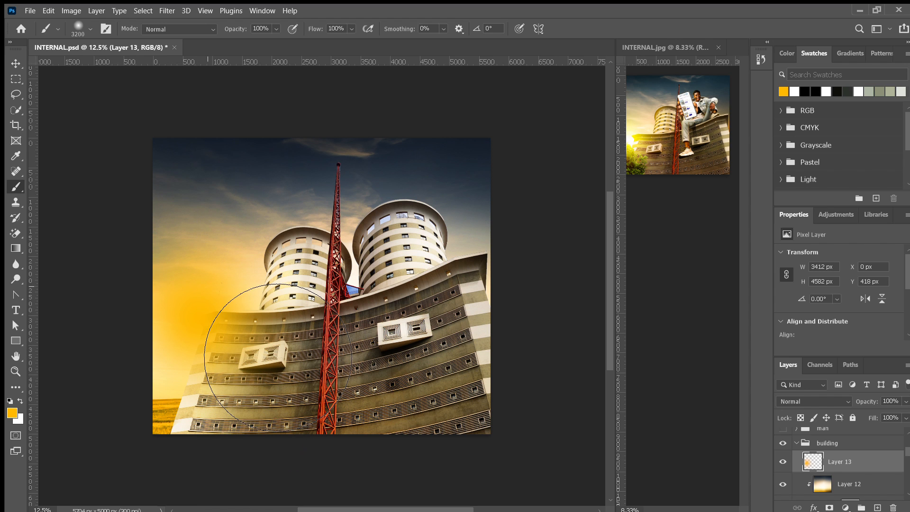
Step: Set the orange glow layer's blend mode to Soft Light
{"action": "left_click", "coordinate": [846, 396]}
{"action": "scroll", "coordinate": [839, 395], "scroll_direction": "down", "scroll_amount": 16}
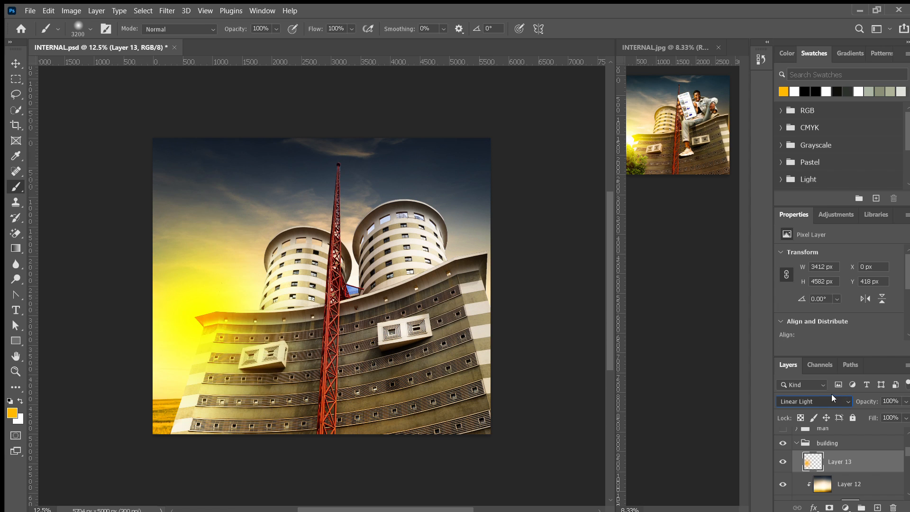
{"action": "scroll", "coordinate": [812, 387], "scroll_direction": "up", "scroll_amount": 3}
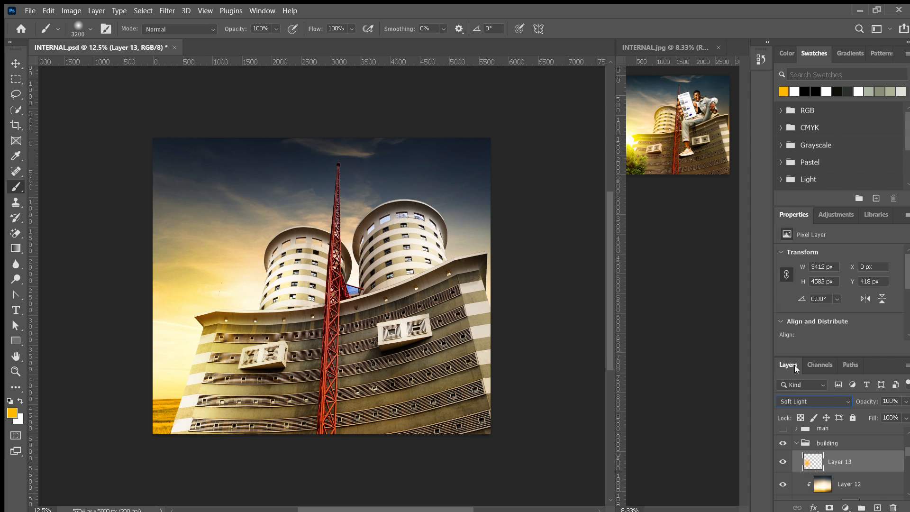
Step: Create a new layer above Layer 13 and paint a soft cream glow with an 1100 px brush over the building's left edge
{"action": "left_click", "coordinate": [877, 506]}
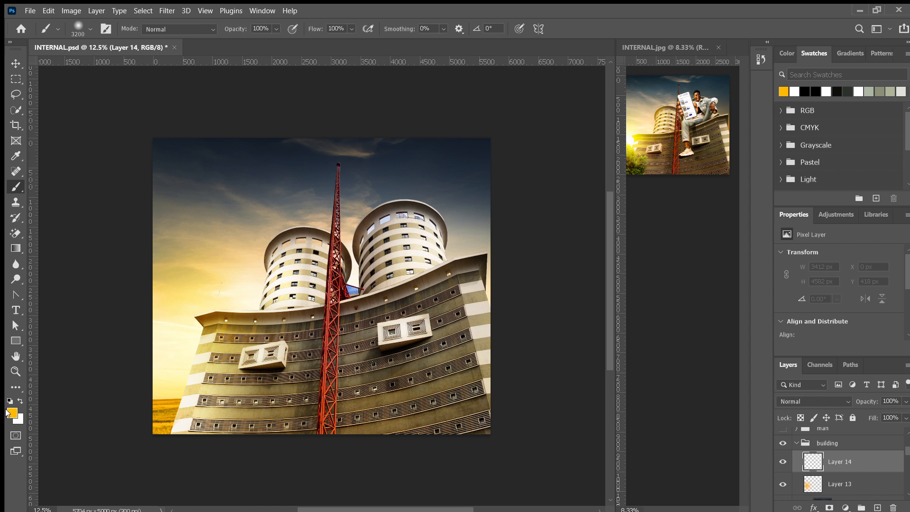
{"action": "key", "text": "i"}
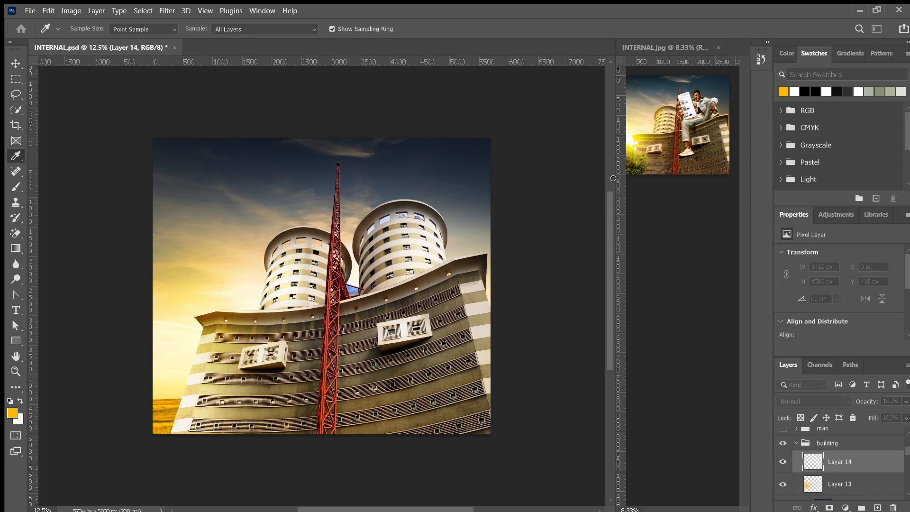
{"action": "key", "text": "b"}
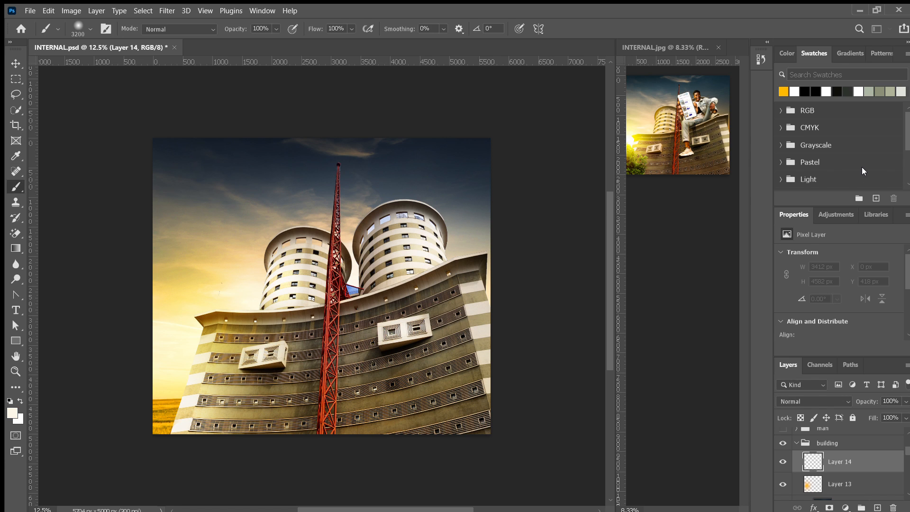
{"action": "left_click", "coordinate": [413, 379], "text": "alt"}
{"action": "key", "text": "bracketleft"}
{"action": "key", "text": "bracketleft"}
{"action": "key", "text": "bracketleft"}
{"action": "key", "text": "bracketleft"}
{"action": "key", "text": "bracketleft"}
{"action": "key", "text": "bracketleft"}
{"action": "key", "text": "bracketleft"}
{"action": "key", "text": "bracketleft"}
{"action": "key", "text": "bracketleft"}
{"action": "key", "text": "bracketleft"}
{"action": "key", "text": "bracketleft"}
{"action": "key", "text": "bracketleft"}
{"action": "key", "text": "bracketleft"}
{"action": "key", "text": "bracketleft"}
{"action": "key", "text": "bracketleft"}
{"action": "key", "text": "bracketleft"}
{"action": "key", "text": "bracketleft"}
{"action": "key", "text": "bracketleft"}
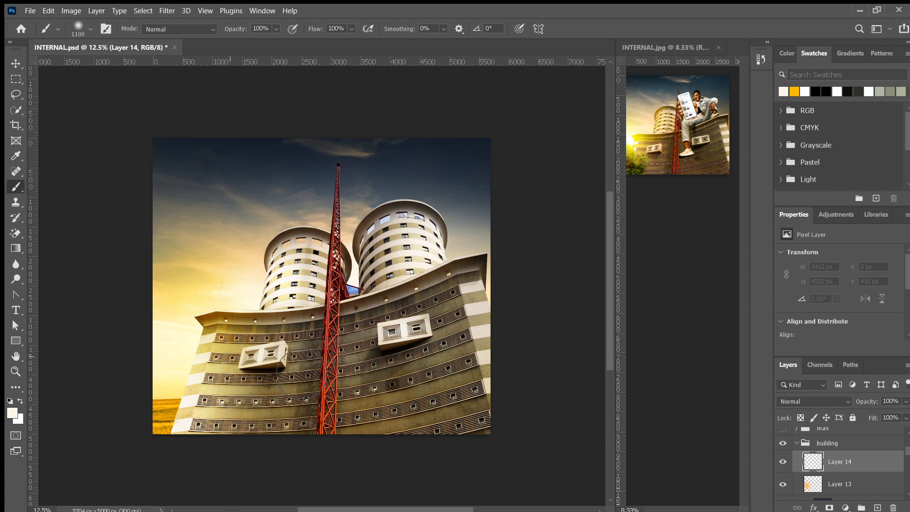
{"action": "left_click", "coordinate": [201, 354]}
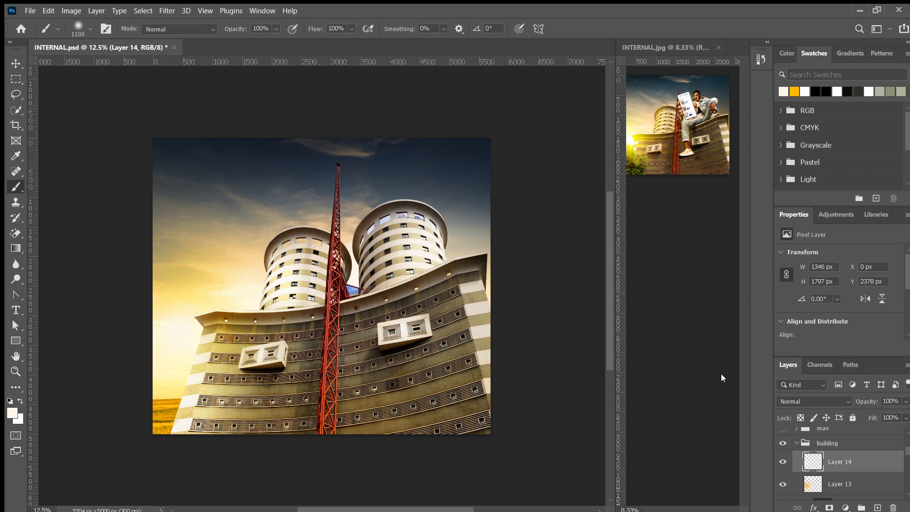
Step: Try out different blend modes on the cream glow layer
{"action": "scroll", "coordinate": [828, 399], "scroll_direction": "down", "scroll_amount": 15}
{"action": "key", "text": "Up"}
{"action": "key", "text": "Up"}
{"action": "key", "text": "Down"}
{"action": "key", "text": "Up"}
{"action": "key", "text": "Down"}
{"action": "key", "text": "Down"}
{"action": "key", "text": "Up"}
{"action": "key", "text": "Up"}
{"action": "key", "text": "Up"}
{"action": "key", "text": "Up"}
{"action": "key", "text": "Up"}
{"action": "key", "text": "Up"}
{"action": "key", "text": "Up"}
{"action": "key", "text": "Up"}
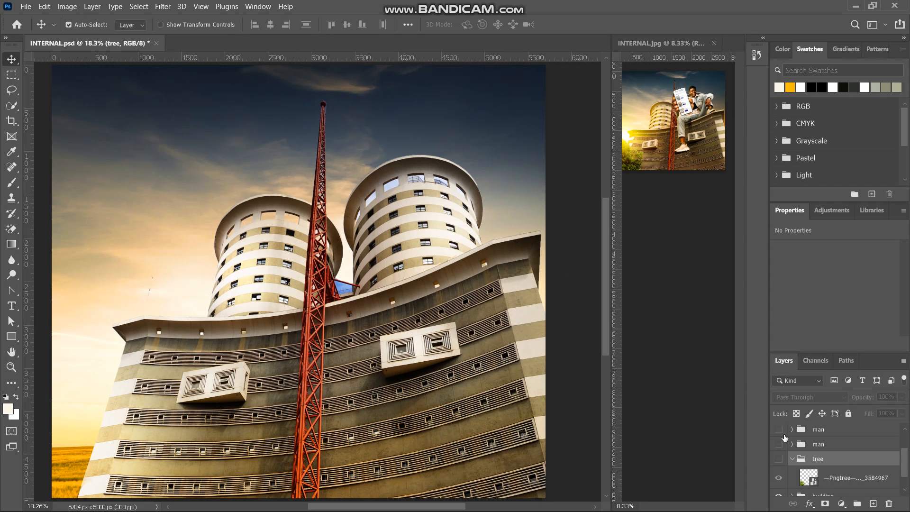
Step: Make the tree group visible and select the tree smart object inside it
{"action": "left_click", "coordinate": [779, 458]}
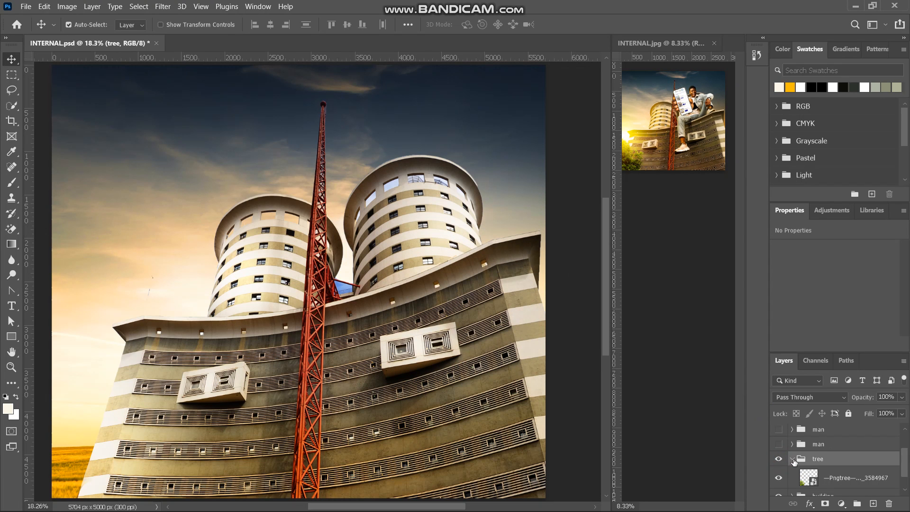
{"action": "left_click", "coordinate": [806, 478]}
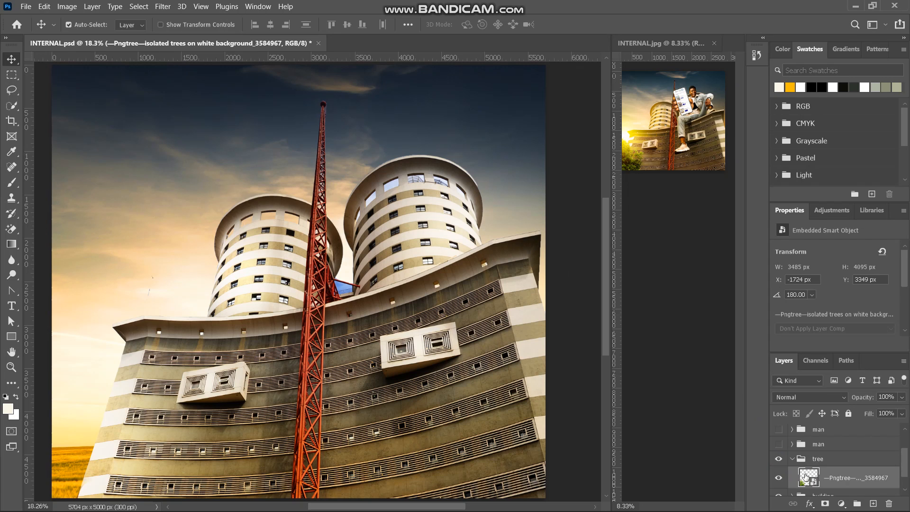
{"action": "key", "text": "ctrl+t"}
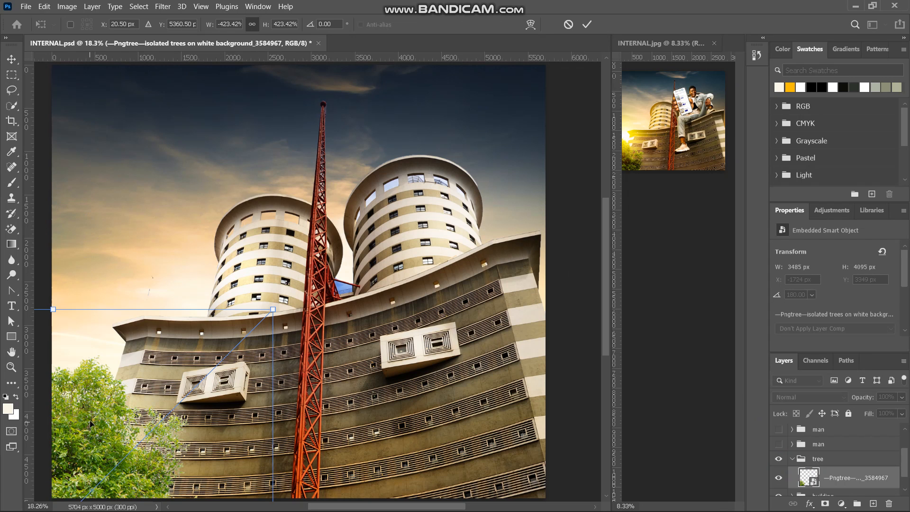
{"action": "left_click_drag", "start_coordinate": [147, 414], "coordinate": [302, 198]}
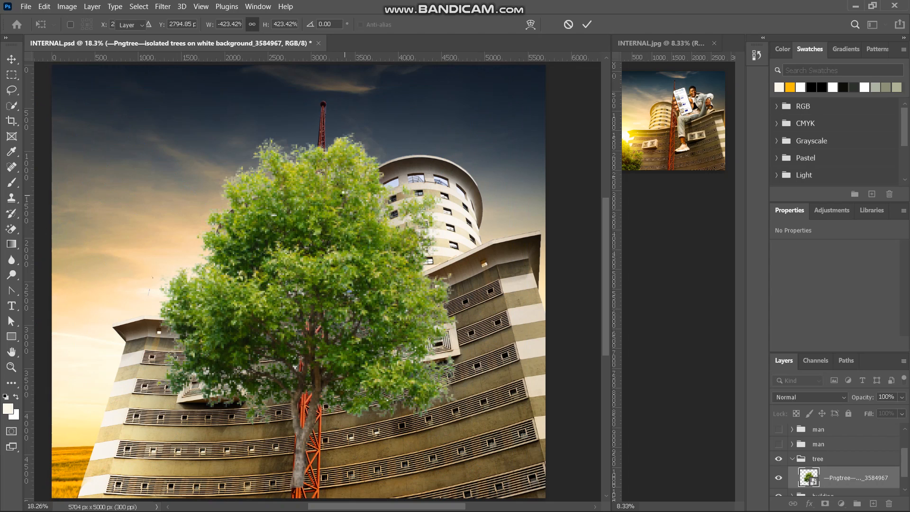
{"action": "key", "text": "Escape"}
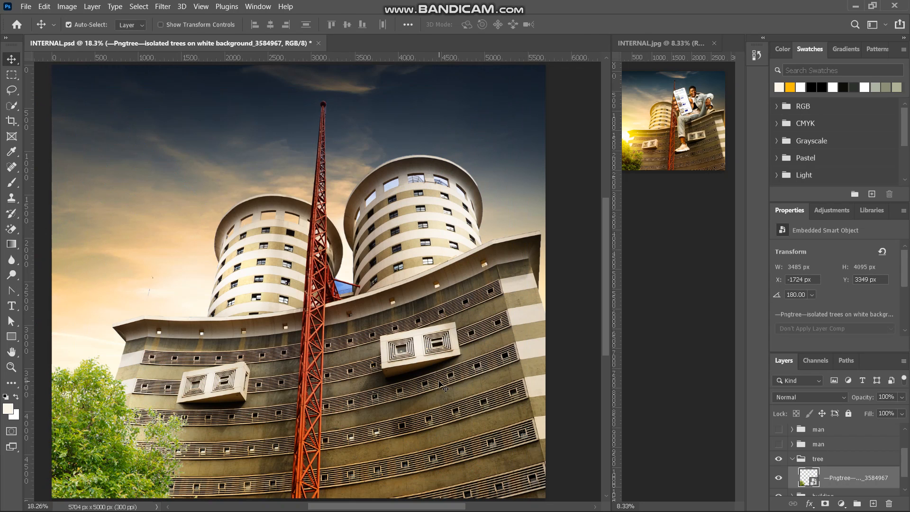
Step: Add a Curves adjustment clipped to the tree and darken its midtones from input 127 to output 42
{"action": "scroll", "coordinate": [819, 476], "scroll_direction": "down", "scroll_amount": 1}
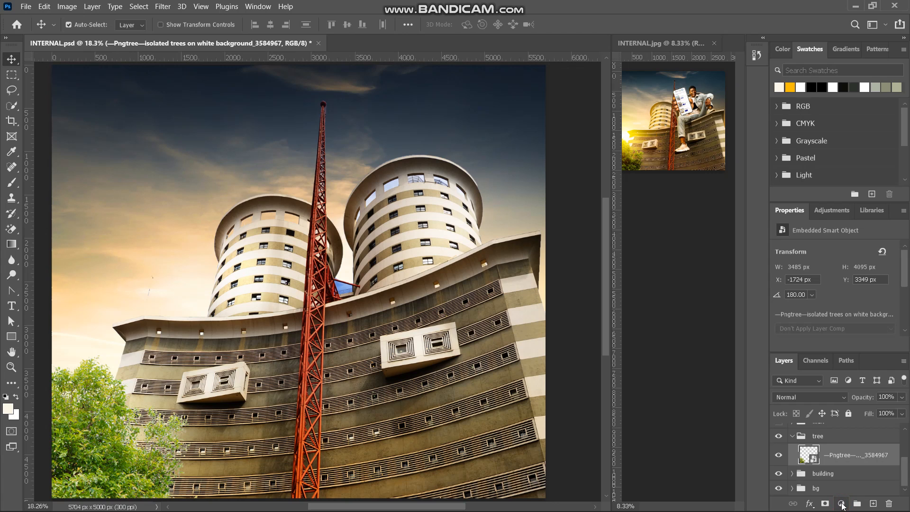
{"action": "left_click", "coordinate": [842, 506]}
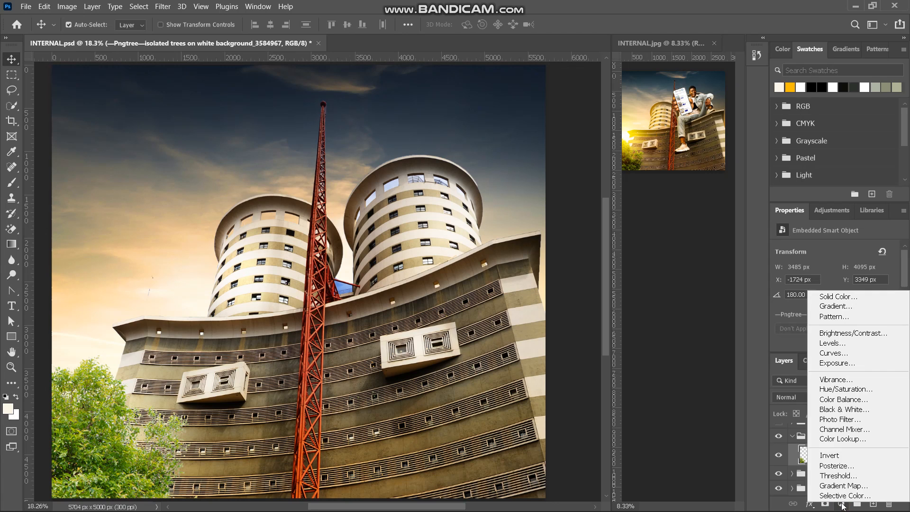
{"action": "left_click", "coordinate": [835, 353]}
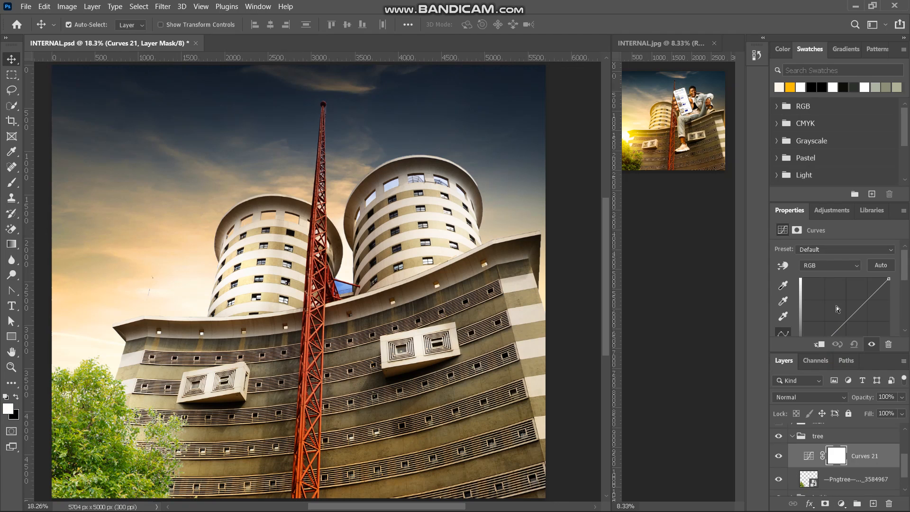
{"action": "scroll", "coordinate": [836, 307], "scroll_direction": "down", "scroll_amount": 2}
{"action": "left_click", "coordinate": [819, 345]}
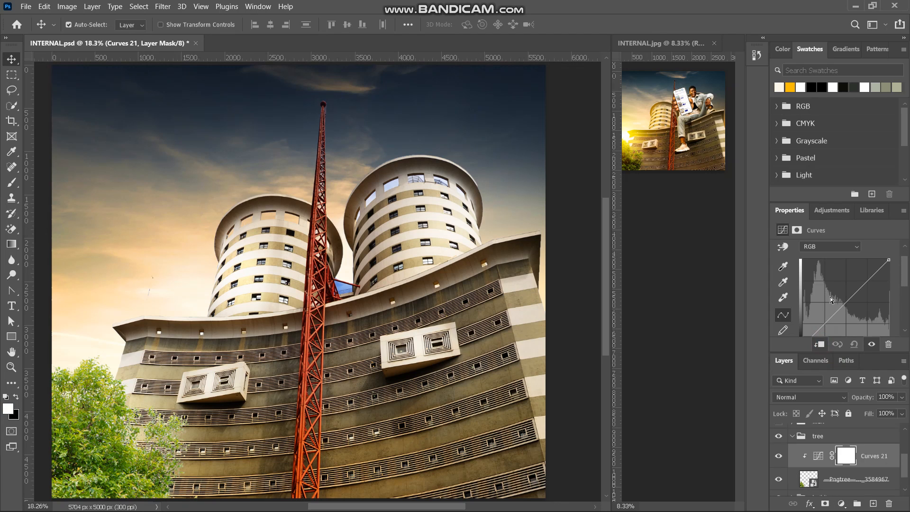
{"action": "left_click", "coordinate": [839, 309]}
{"action": "scroll", "coordinate": [840, 309], "scroll_direction": "down", "scroll_amount": 2}
{"action": "left_click_drag", "start_coordinate": [840, 273], "coordinate": [847, 294]}
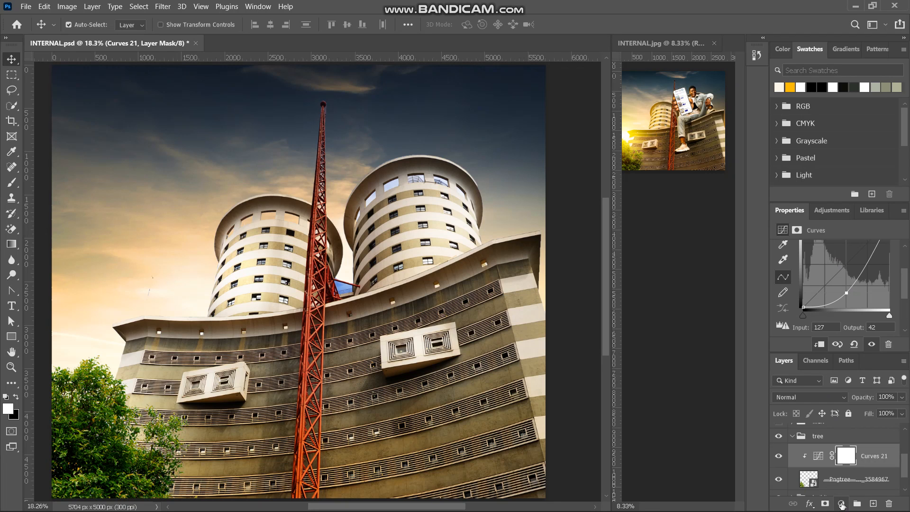
Step: Add a Brightness/Contrast adjustment clipped above Curves 21 and raise its brightness to 150
{"action": "left_click", "coordinate": [842, 505]}
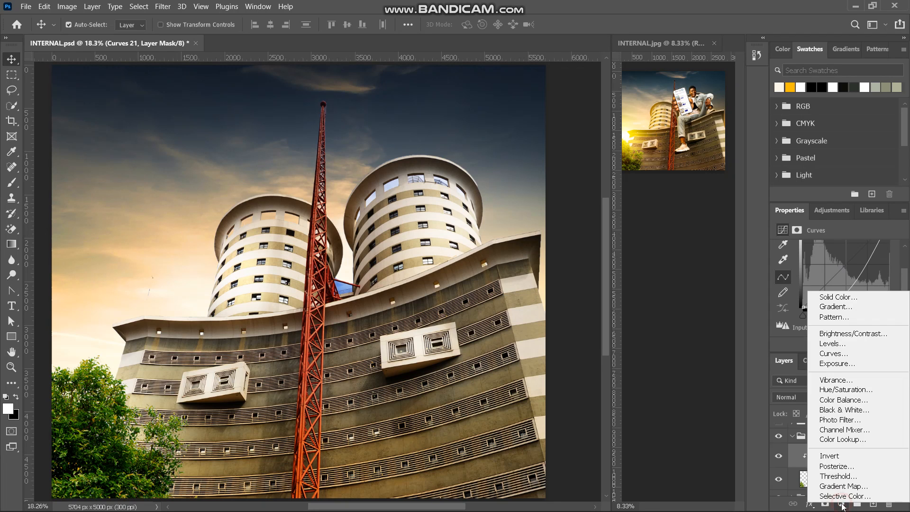
{"action": "left_click", "coordinate": [834, 334]}
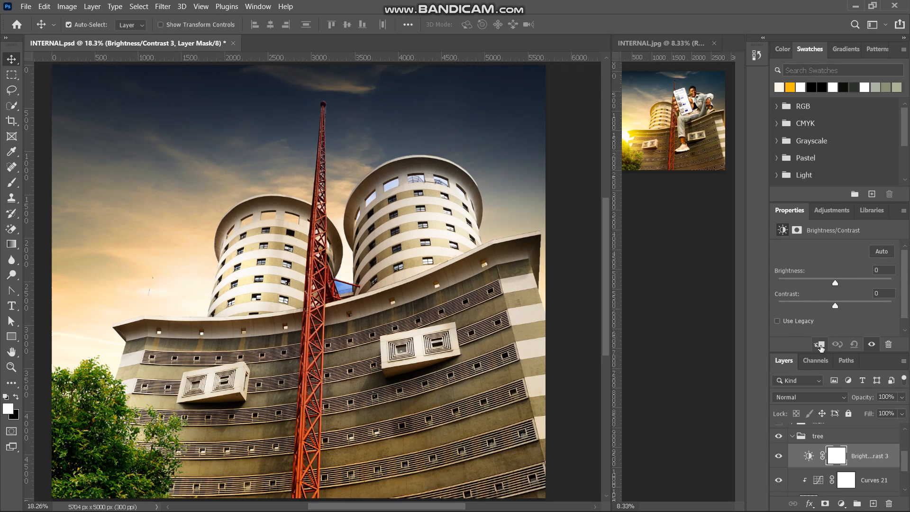
{"action": "left_click", "coordinate": [820, 345]}
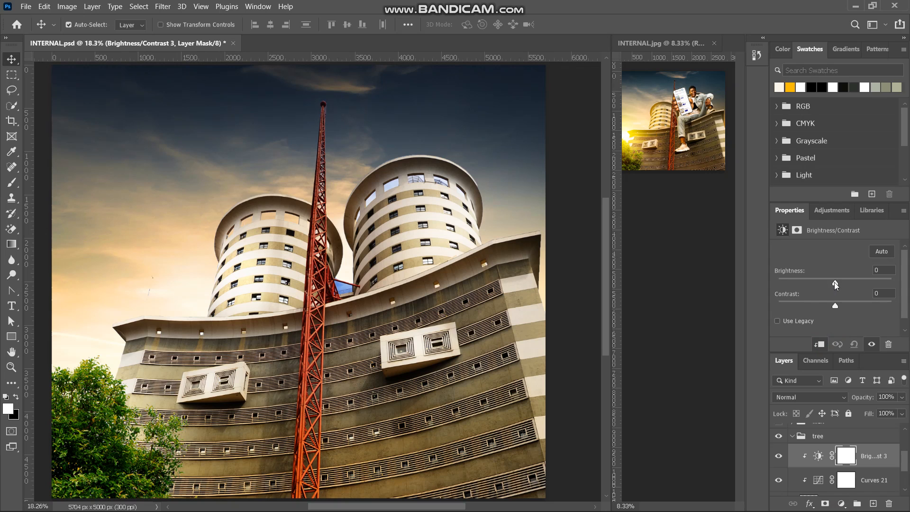
{"action": "left_click_drag", "start_coordinate": [834, 283], "coordinate": [896, 287]}
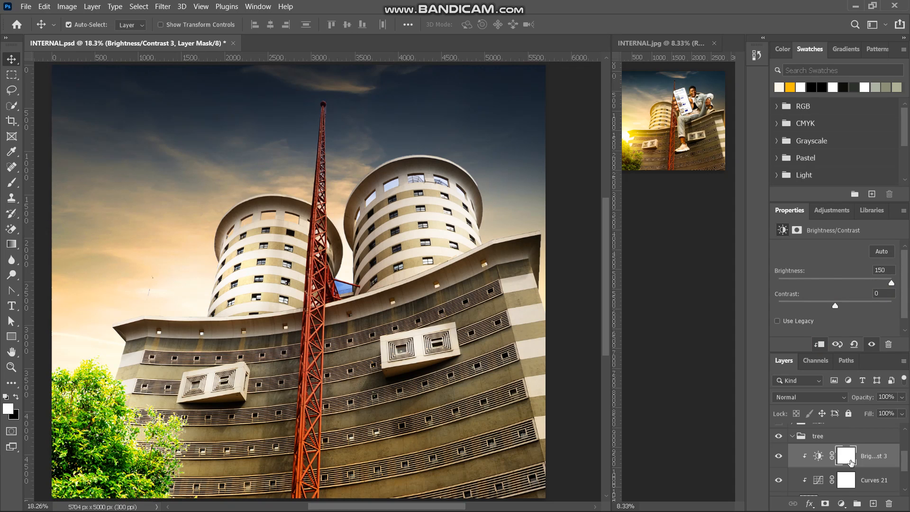
Step: Invert the Brightness/Contrast 3 mask and paint white with a 2200 px brush to brighten the tree's sunlit upper part
{"action": "key", "text": "ctrl+i"}
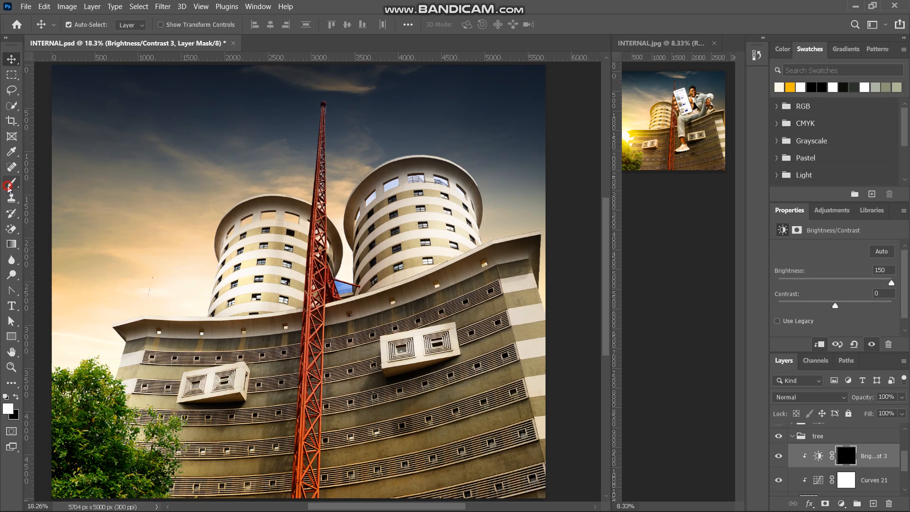
{"action": "left_click", "coordinate": [10, 184]}
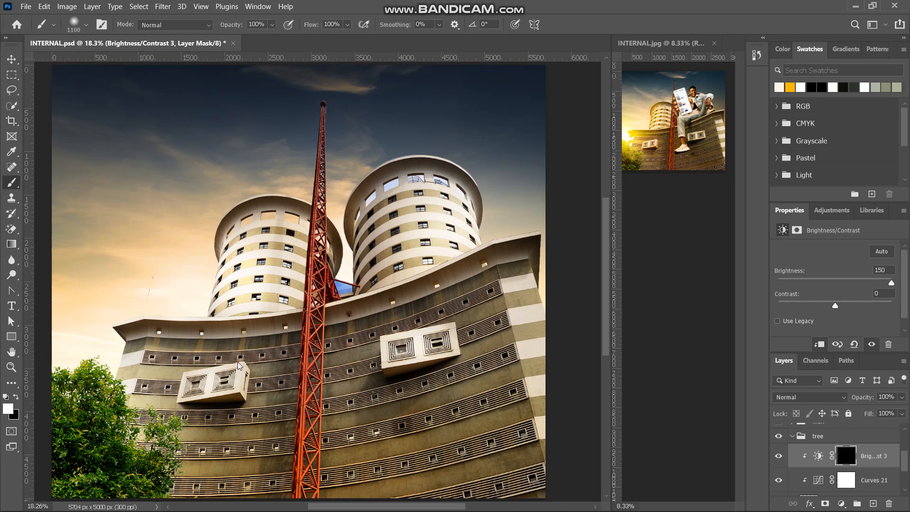
{"action": "key", "text": "bracketright"}
{"action": "key", "text": "bracketright"}
{"action": "key", "text": "bracketright"}
{"action": "key", "text": "bracketright"}
{"action": "key", "text": "bracketright"}
{"action": "key", "text": "bracketright"}
{"action": "key", "text": "bracketright"}
{"action": "key", "text": "bracketright"}
{"action": "key", "text": "bracketright"}
{"action": "key", "text": "bracketright"}
{"action": "key", "text": "bracketright"}
{"action": "scroll", "coordinate": [138, 214], "scroll_direction": "left", "scroll_amount": 4}
{"action": "left_click", "coordinate": [175, 250]}
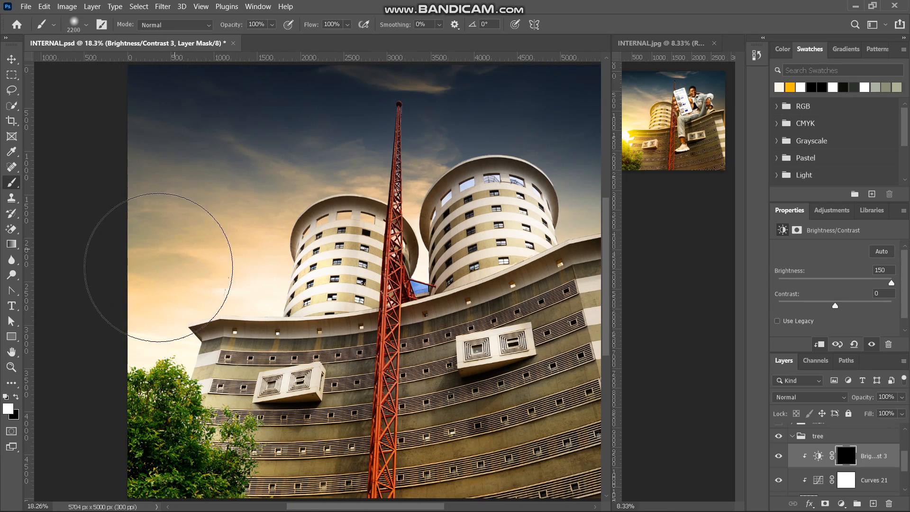
{"action": "left_click", "coordinate": [159, 320]}
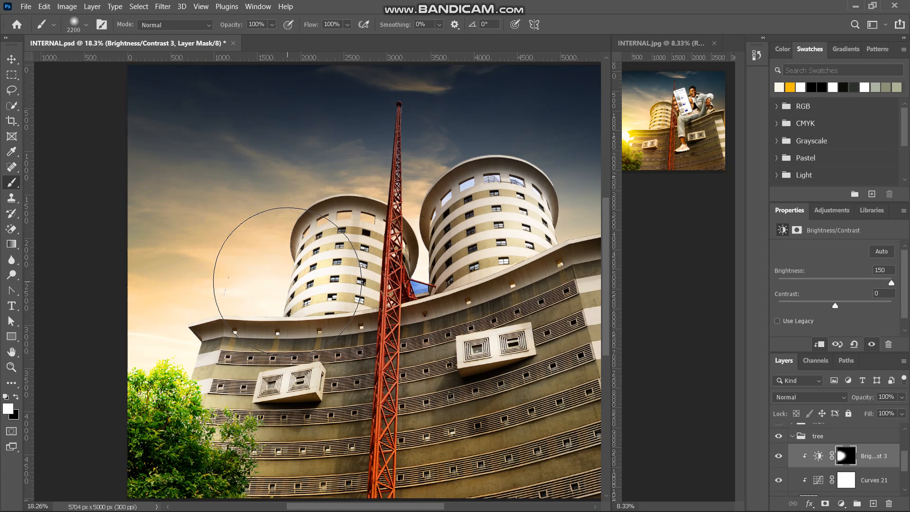
{"action": "scroll", "coordinate": [287, 281], "scroll_direction": "down", "scroll_amount": 3}
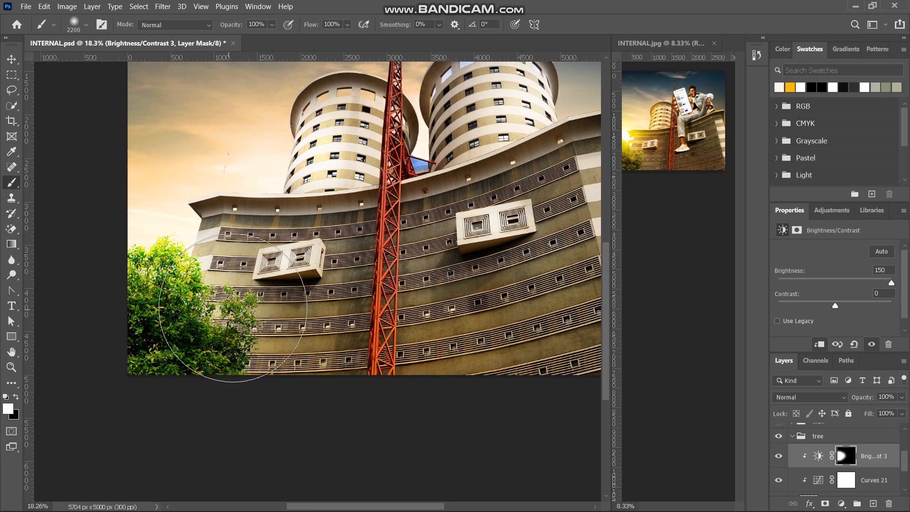
{"action": "mouse_move", "coordinate": [299, 221]}
{"action": "left_mouse_down"}
{"action": "mouse_move", "coordinate": [277, 218]}
{"action": "mouse_move", "coordinate": [210, 174]}
{"action": "mouse_move", "coordinate": [292, 211]}
{"action": "left_mouse_up"}
{"action": "scroll", "coordinate": [292, 211], "scroll_direction": "up", "scroll_amount": 2}
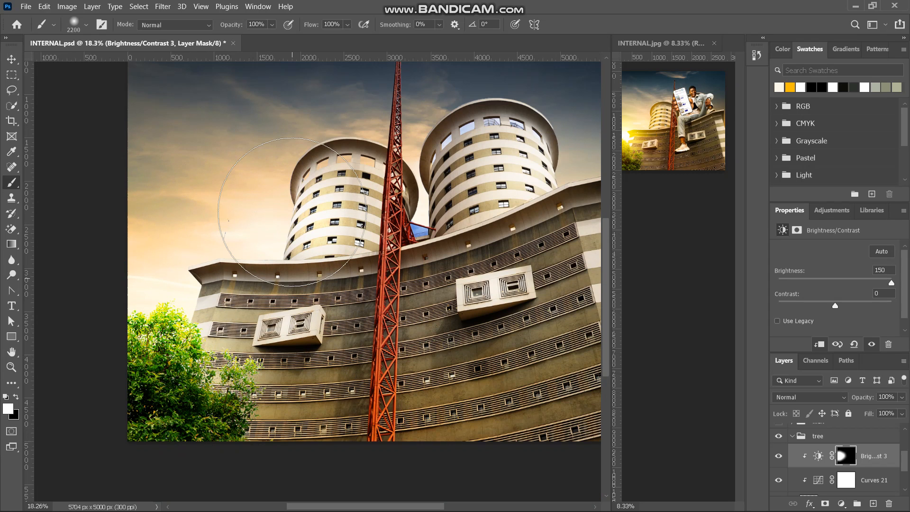
{"action": "scroll", "coordinate": [292, 212], "scroll_direction": "up", "scroll_amount": 1}
{"action": "scroll", "coordinate": [293, 212], "scroll_direction": "down", "scroll_amount": 1}
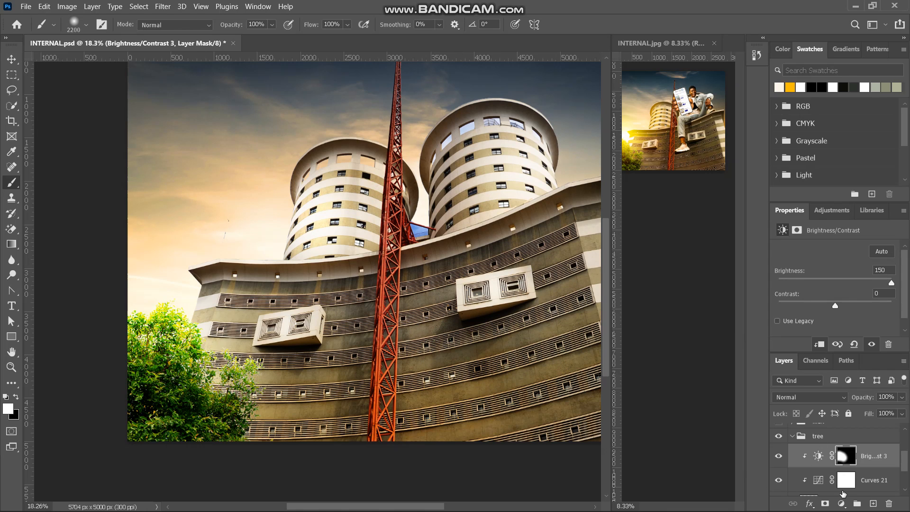
Step: Duplicate Layer 12 from the building group to the top of the tree group and clip it to the tree
{"action": "scroll", "coordinate": [843, 478], "scroll_direction": "down", "scroll_amount": 2}
{"action": "left_click", "coordinate": [796, 474]}
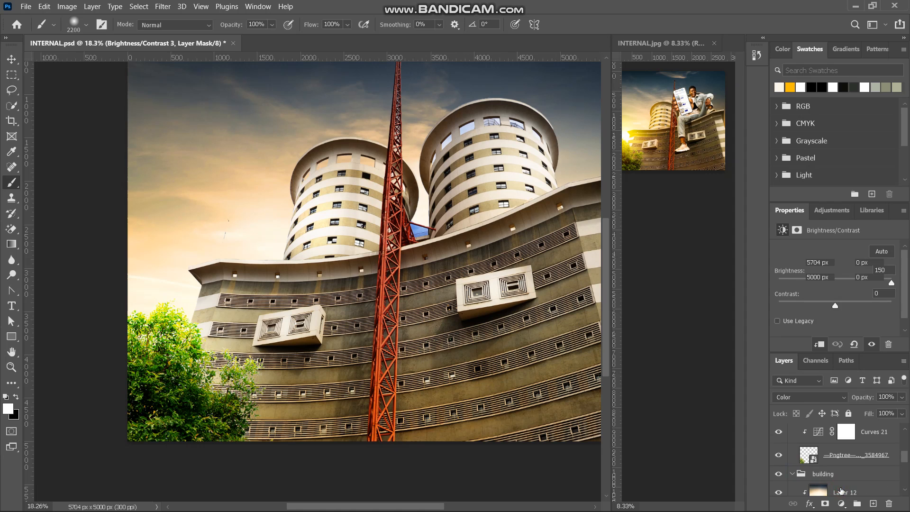
{"action": "left_click", "coordinate": [841, 489]}
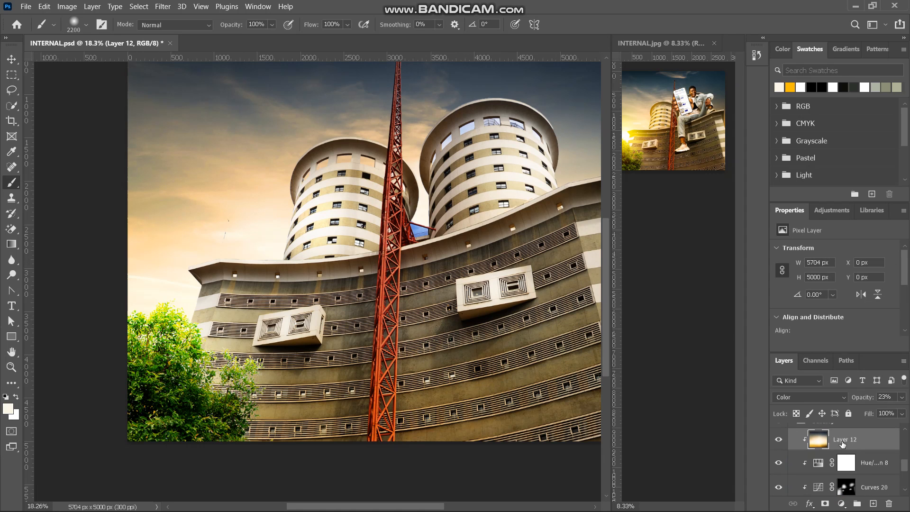
{"action": "mouse_move", "coordinate": [843, 443]}
{"action": "left_mouse_down"}
{"action": "mouse_move", "coordinate": [837, 423]}
{"action": "mouse_move", "coordinate": [837, 452]}
{"action": "left_mouse_up"}
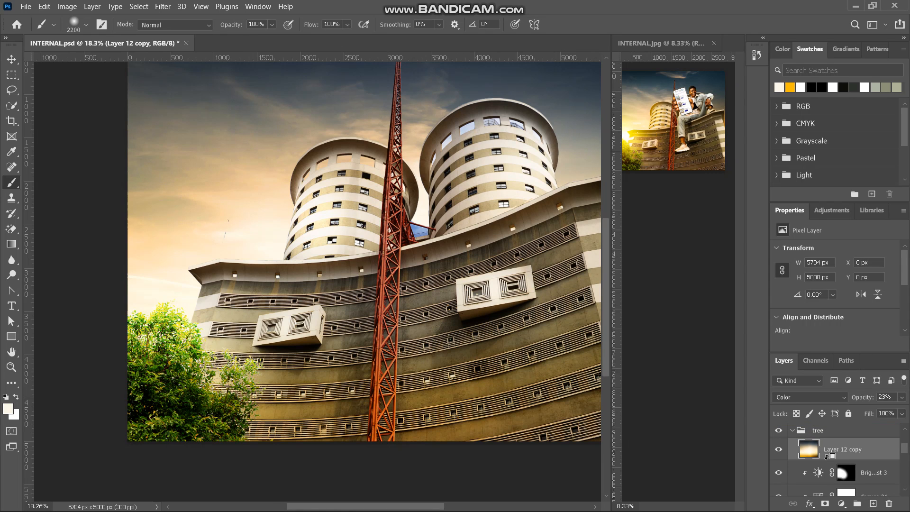
{"action": "left_click", "coordinate": [826, 459], "text": "alt"}
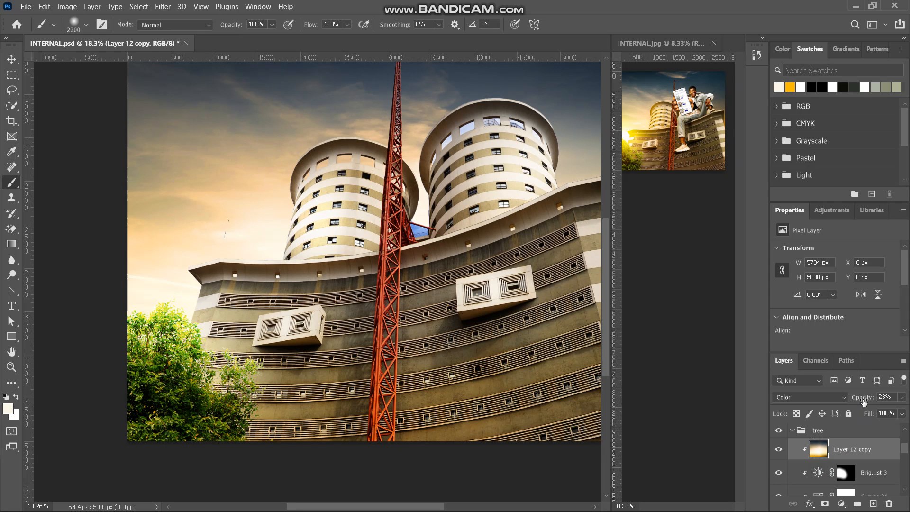
Step: Set the opacity of the Layer 12 copy to 22%
{"action": "left_click_drag", "start_coordinate": [863, 401], "coordinate": [869, 402]}
{"action": "left_click_drag", "start_coordinate": [860, 397], "coordinate": [854, 398]}
{"action": "left_click_drag", "start_coordinate": [856, 399], "coordinate": [854, 399]}
{"action": "scroll", "coordinate": [404, 393], "scroll_direction": "down", "scroll_amount": 2}
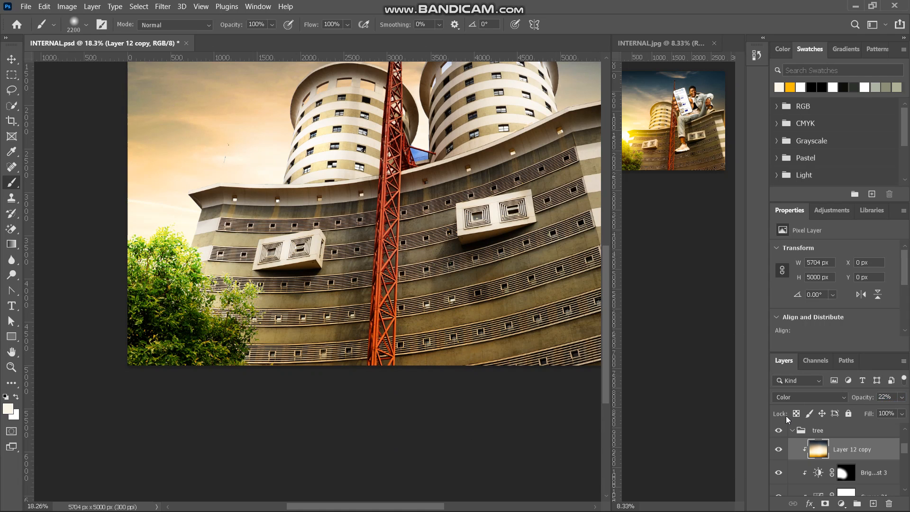
Step: Add a Hue/Saturation adjustment clipped above Brightness/Contrast 3 in the tree group and set its saturation to +29
{"action": "scroll", "coordinate": [860, 484], "scroll_direction": "down", "scroll_amount": 2}
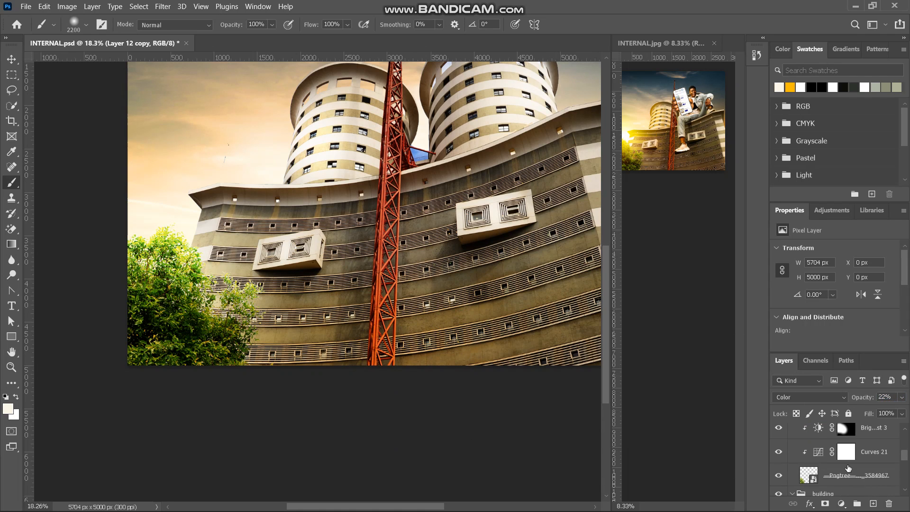
{"action": "scroll", "coordinate": [860, 482], "scroll_direction": "up", "scroll_amount": 2}
{"action": "left_click", "coordinate": [866, 475]}
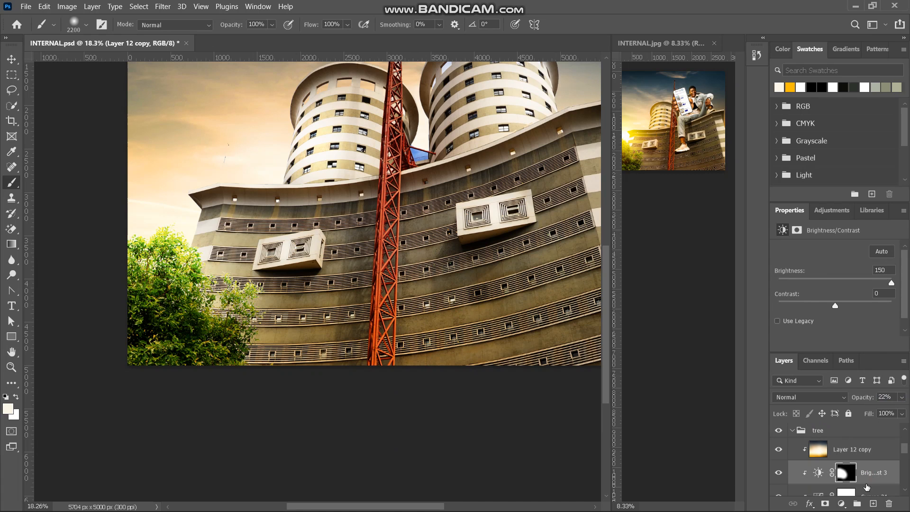
{"action": "left_click", "coordinate": [843, 503]}
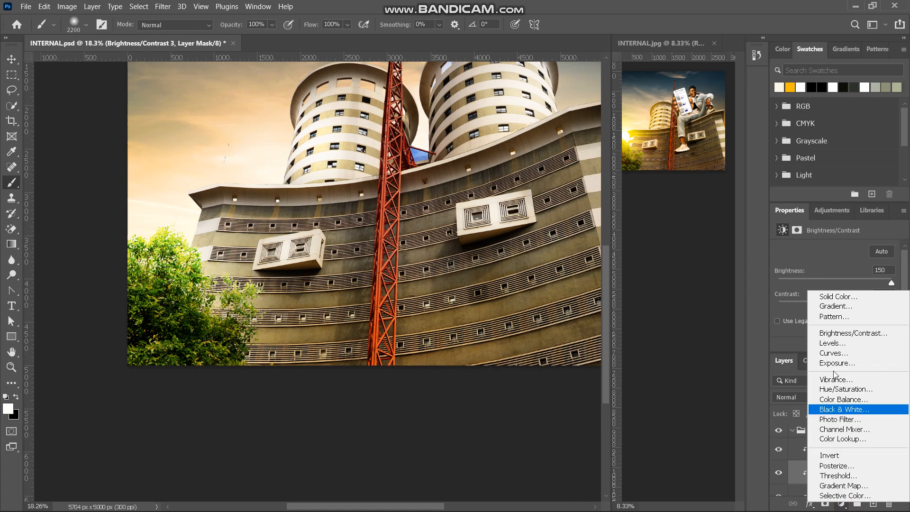
{"action": "left_click", "coordinate": [843, 389]}
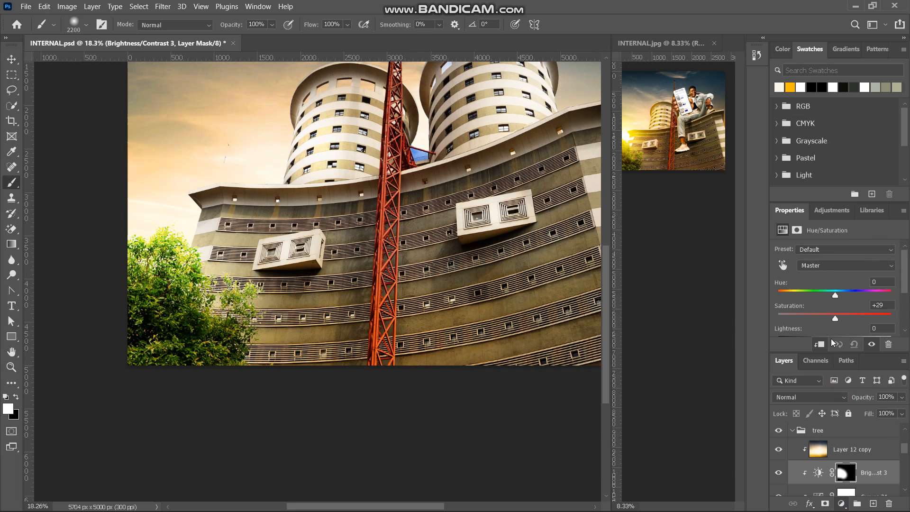
{"action": "left_click", "coordinate": [835, 317]}
{"action": "left_click_drag", "start_coordinate": [835, 318], "coordinate": [846, 319]}
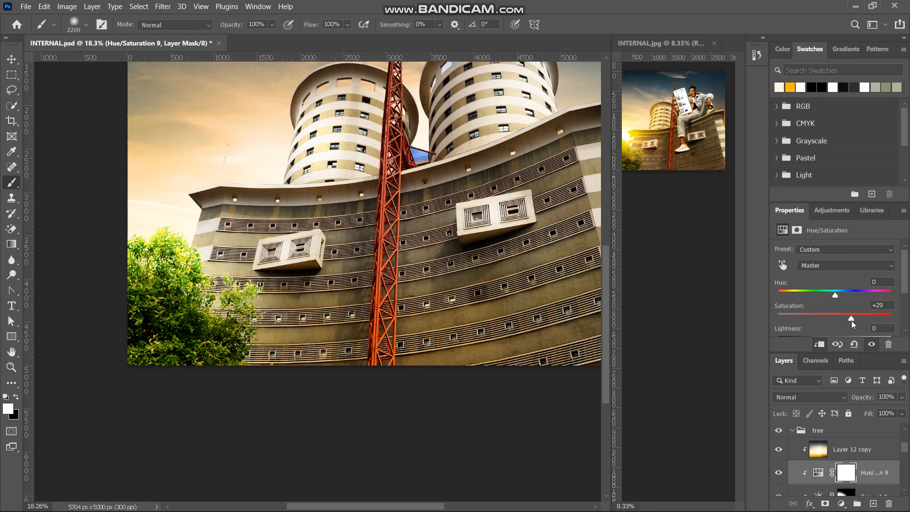
Step: Paint an orange-yellow glow over the tree's upper part on a new clipped layer above Hue/Saturation 9 and set its blend mode to Screen
{"action": "scroll", "coordinate": [413, 241], "scroll_direction": "up", "scroll_amount": 2}
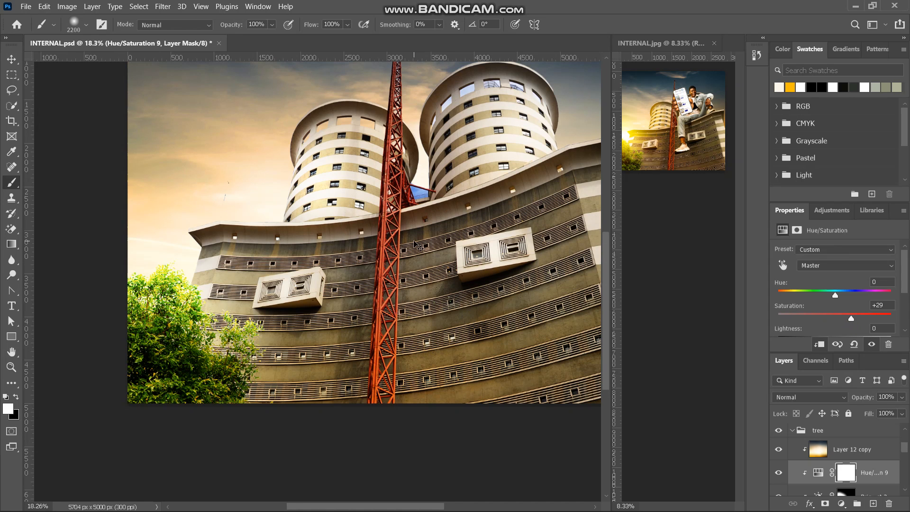
{"action": "scroll", "coordinate": [414, 241], "scroll_direction": "up", "scroll_amount": 5}
{"action": "scroll", "coordinate": [414, 242], "scroll_direction": "right", "scroll_amount": 3}
{"action": "scroll", "coordinate": [279, 310], "scroll_direction": "down", "scroll_amount": 2}
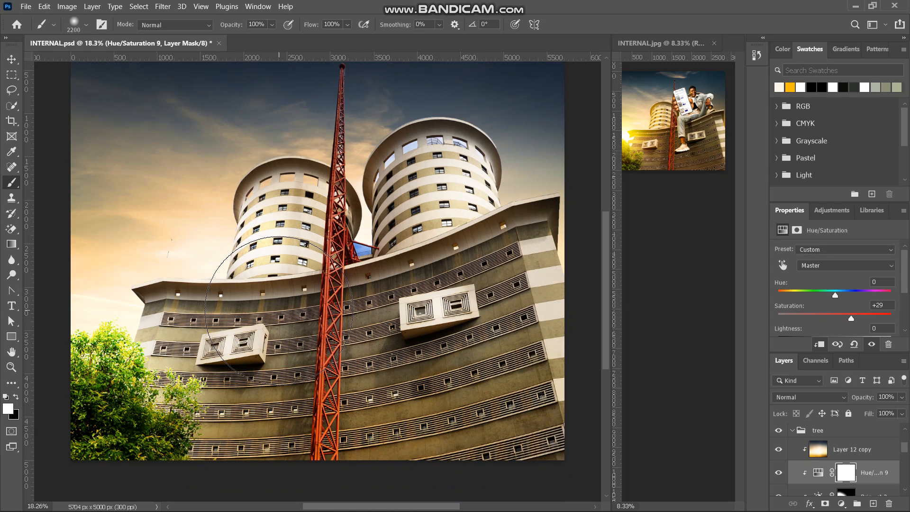
{"action": "scroll", "coordinate": [330, 307], "scroll_direction": "left", "scroll_amount": 2}
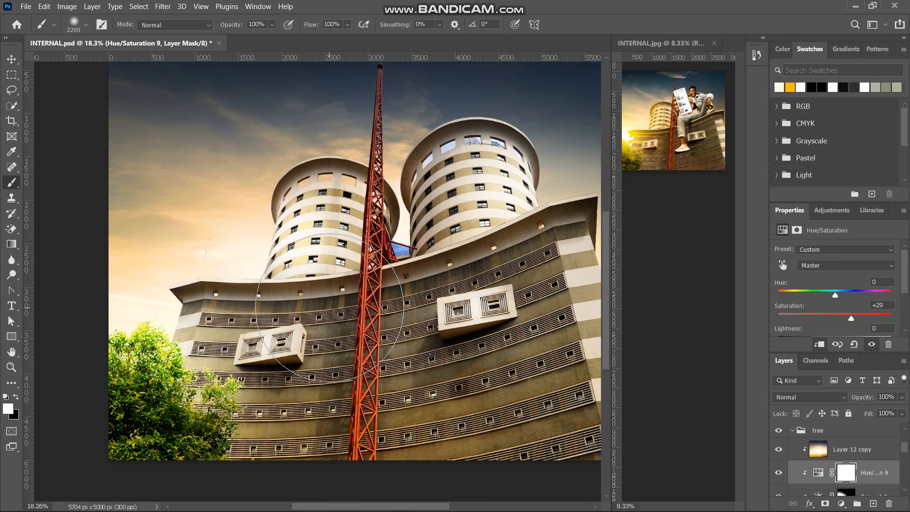
{"action": "scroll", "coordinate": [330, 307], "scroll_direction": "down", "scroll_amount": 1}
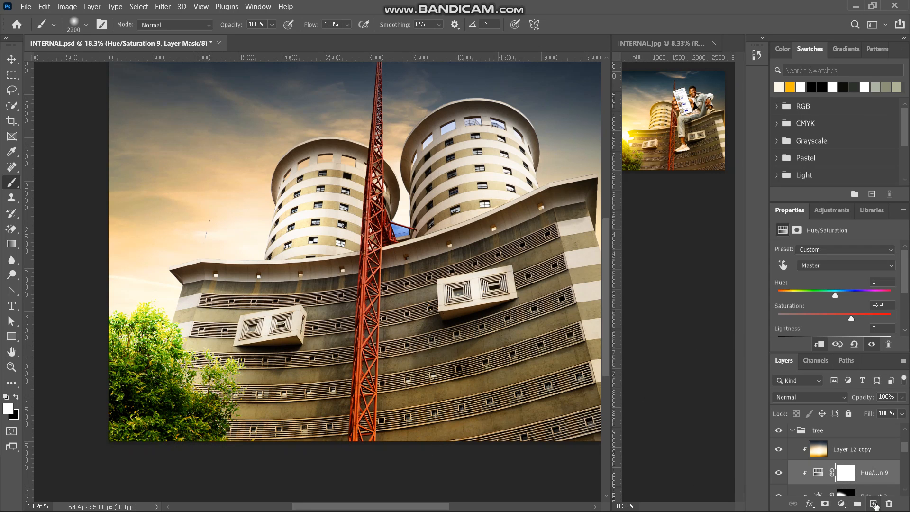
{"action": "left_click", "coordinate": [875, 505]}
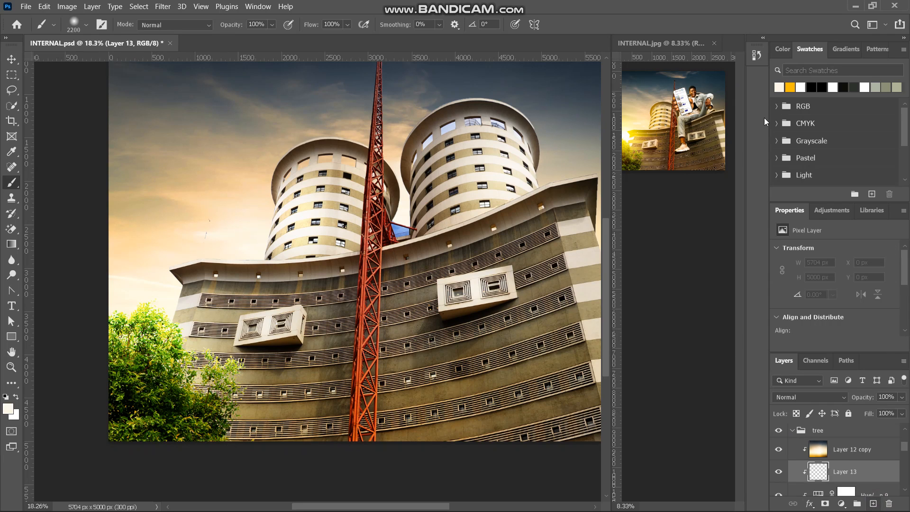
{"action": "left_click", "coordinate": [791, 87]}
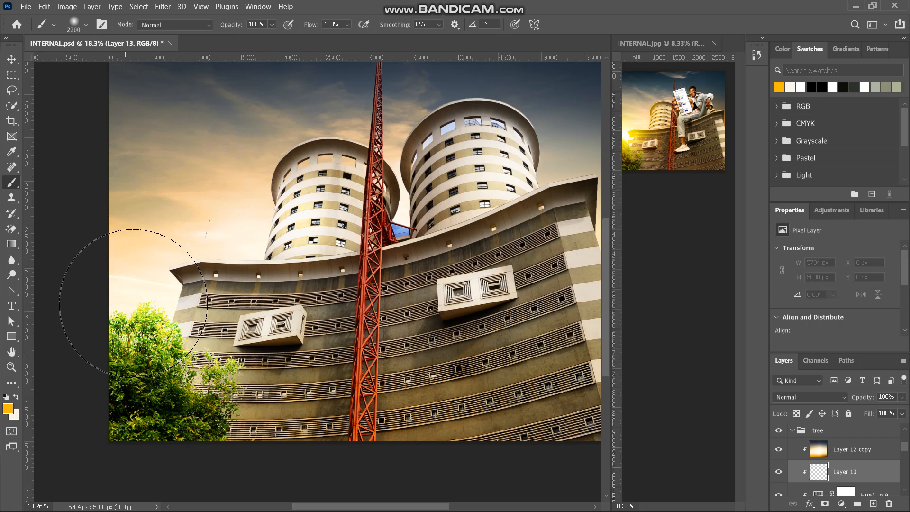
{"action": "left_click_drag", "start_coordinate": [122, 296], "coordinate": [152, 311]}
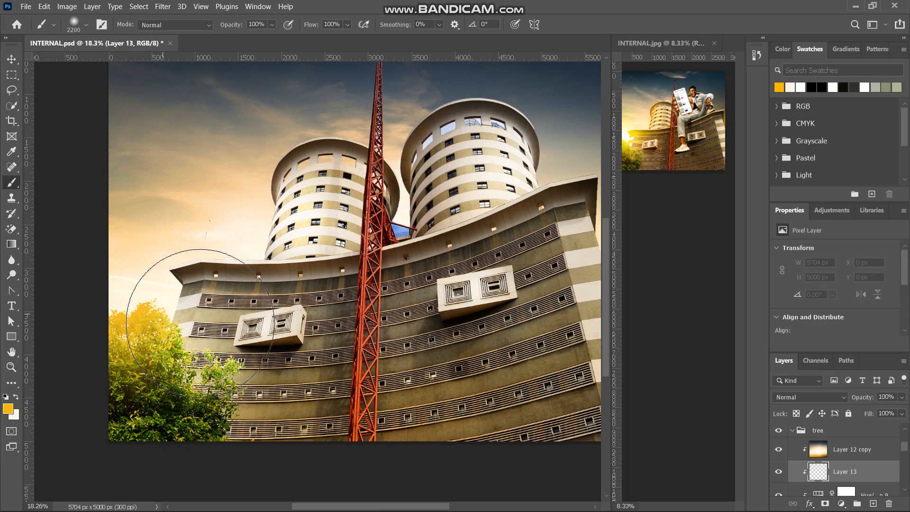
{"action": "left_click_drag", "start_coordinate": [189, 312], "coordinate": [294, 315]}
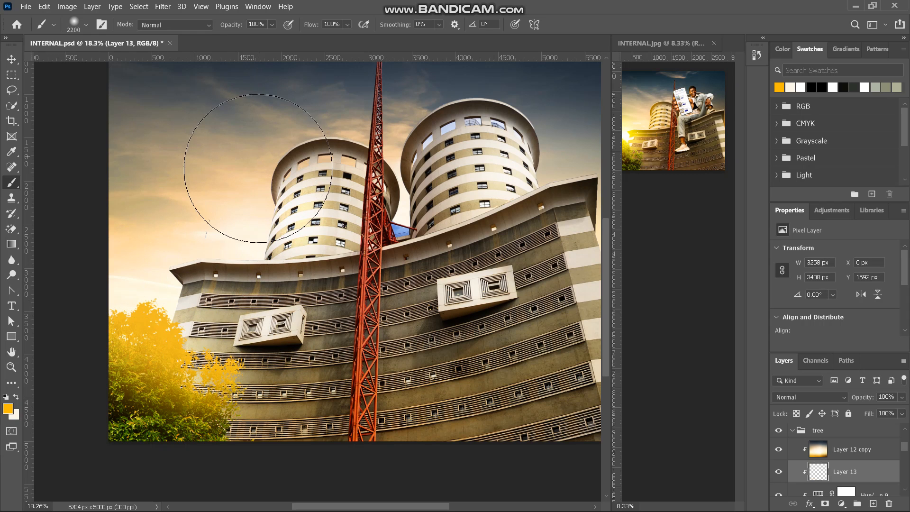
{"action": "left_click", "coordinate": [840, 396]}
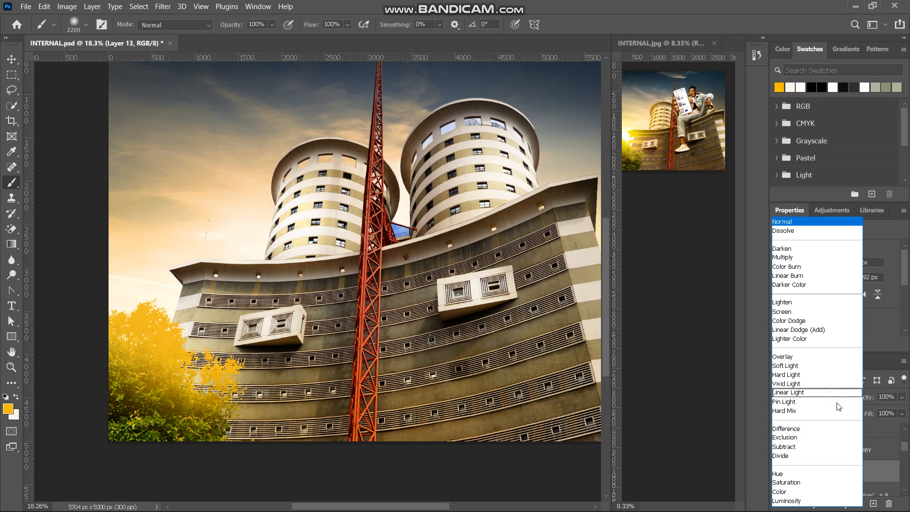
{"action": "left_click", "coordinate": [790, 312]}
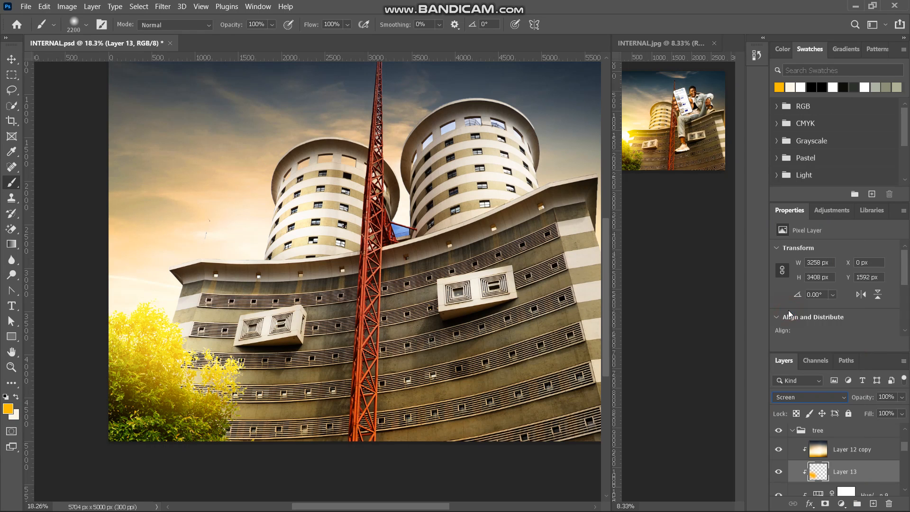
Step: Add a layer mask to Layer 13 and paint black at 74% flow over the tree's lower part to remove the glow there
{"action": "left_click", "coordinate": [825, 506]}
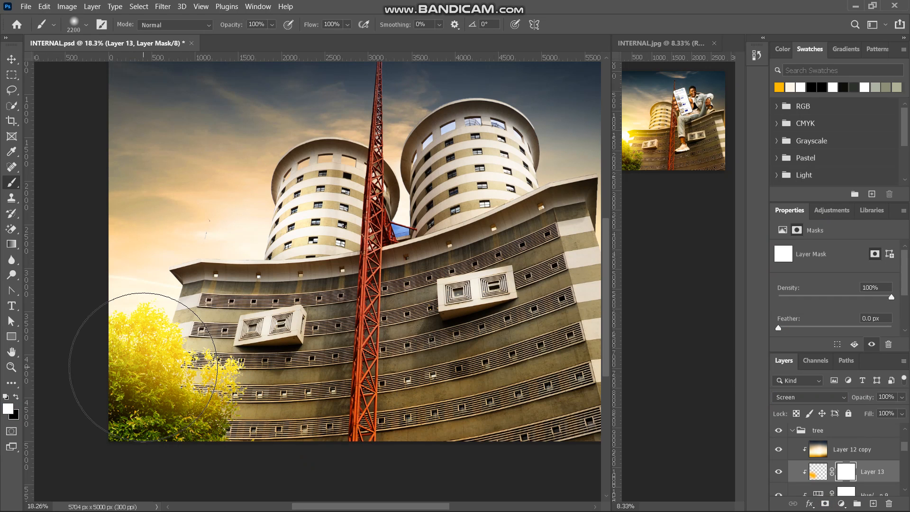
{"action": "key", "text": "d"}
{"action": "scroll", "coordinate": [144, 367], "scroll_direction": "down", "scroll_amount": 3}
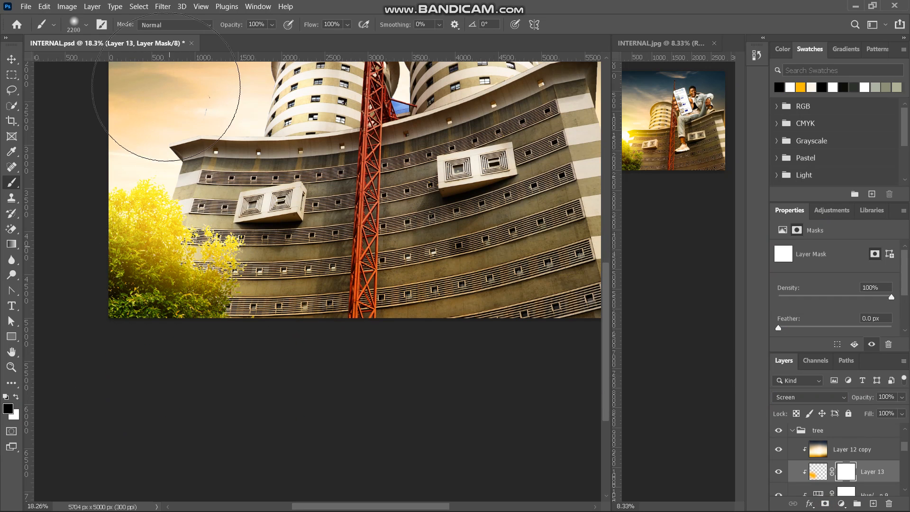
{"action": "left_click_drag", "start_coordinate": [308, 28], "coordinate": [285, 28]}
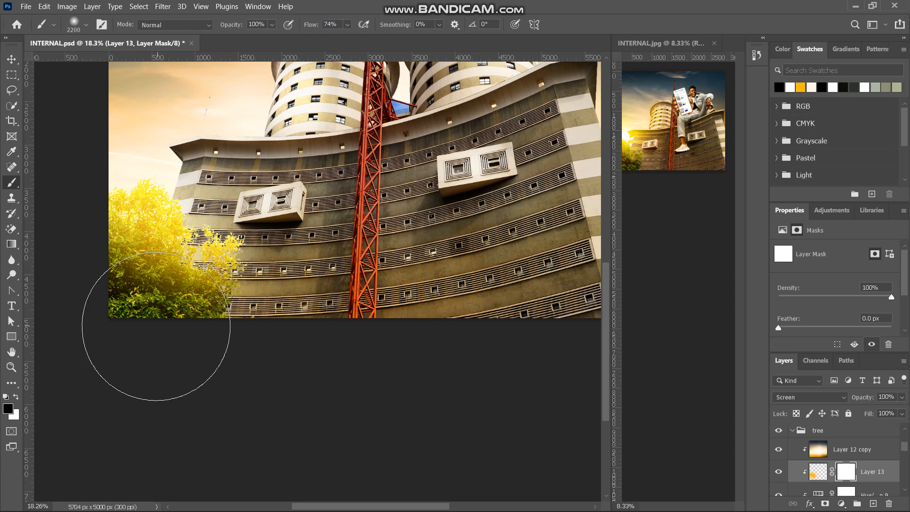
{"action": "left_click_drag", "start_coordinate": [148, 325], "coordinate": [148, 331]}
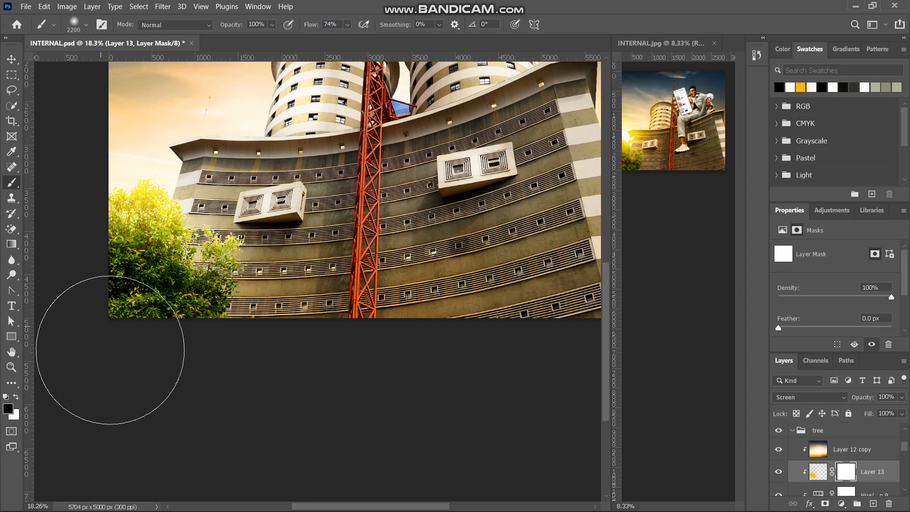
Step: Paint white on the Layer 13 mask at 1% and then 5% flow to softly restore the glow on the tree
{"action": "scroll", "coordinate": [277, 343], "scroll_direction": "up", "scroll_amount": 2}
{"action": "scroll", "coordinate": [277, 343], "scroll_direction": "up", "scroll_amount": 3}
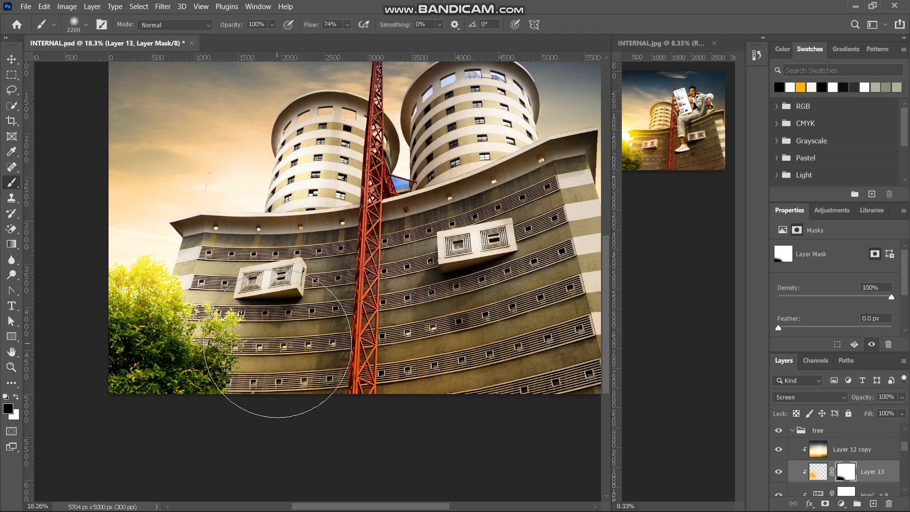
{"action": "scroll", "coordinate": [277, 343], "scroll_direction": "down", "scroll_amount": 2}
{"action": "key", "text": "x"}
{"action": "scroll", "coordinate": [185, 196], "scroll_direction": "up", "scroll_amount": 2}
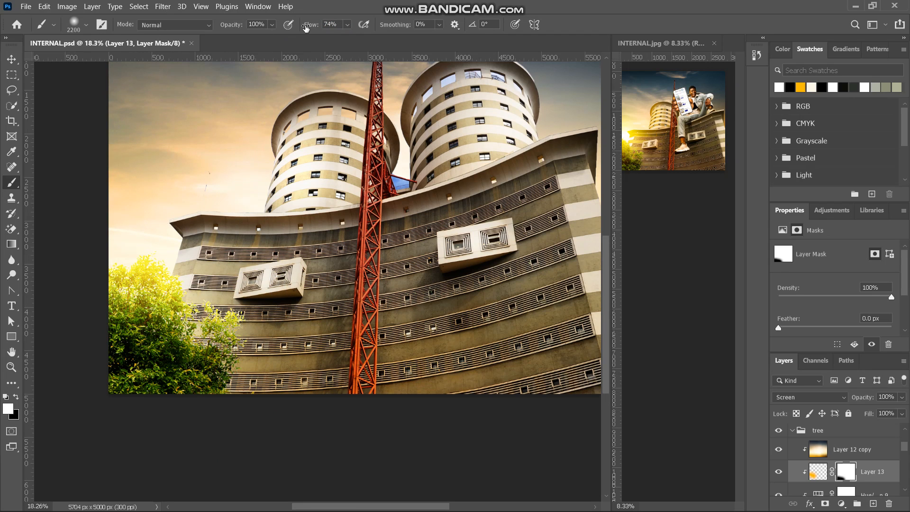
{"action": "mouse_move", "coordinate": [319, 28]}
{"action": "left_mouse_down"}
{"action": "mouse_move", "coordinate": [284, 34]}
{"action": "mouse_move", "coordinate": [227, 127]}
{"action": "left_mouse_up"}
{"action": "left_click_drag", "start_coordinate": [126, 266], "coordinate": [108, 329]}
{"action": "left_click_drag", "start_coordinate": [134, 266], "coordinate": [120, 325]}
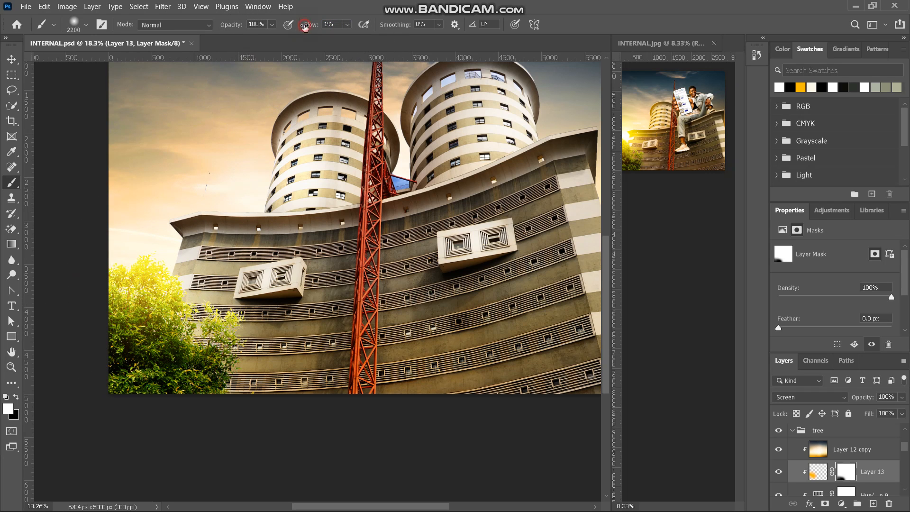
{"action": "left_click_drag", "start_coordinate": [305, 27], "coordinate": [308, 28]}
{"action": "mouse_move", "coordinate": [117, 300]}
{"action": "left_mouse_down"}
{"action": "mouse_move", "coordinate": [92, 320]}
{"action": "mouse_move", "coordinate": [98, 326]}
{"action": "mouse_move", "coordinate": [90, 347]}
{"action": "left_mouse_up"}
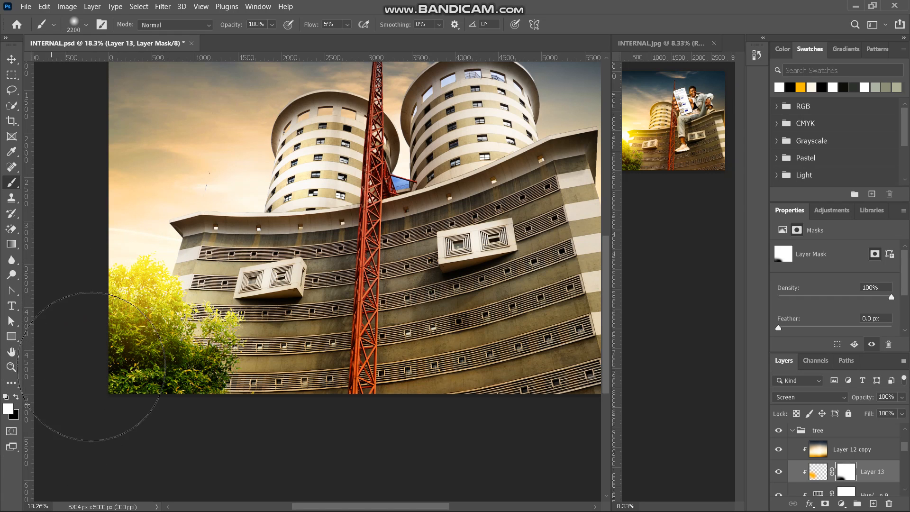
{"action": "mouse_move", "coordinate": [111, 337]}
{"action": "left_mouse_down"}
{"action": "mouse_move", "coordinate": [111, 313]}
{"action": "mouse_move", "coordinate": [95, 334]}
{"action": "left_mouse_up"}
Step: Examine how the glowing tree blends with the building and sky across the whole composition
{"action": "scroll", "coordinate": [403, 216], "scroll_direction": "up", "scroll_amount": 2}
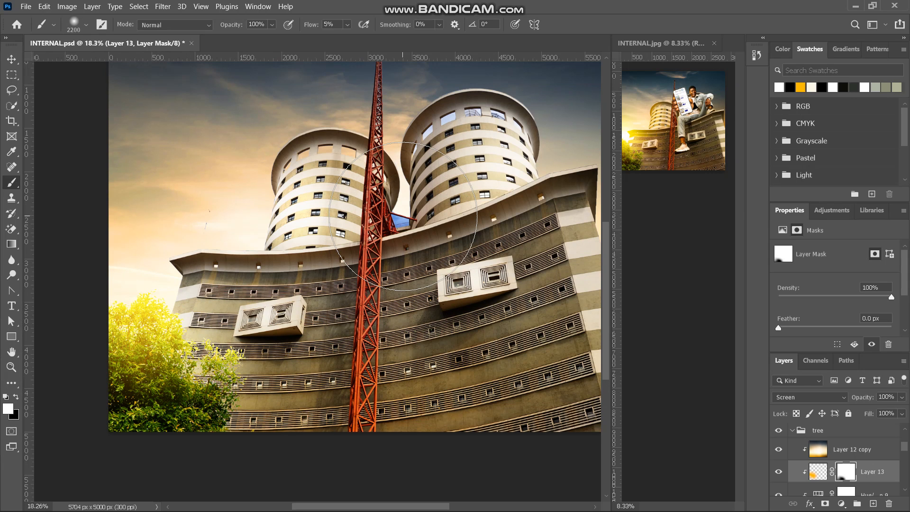
{"action": "scroll", "coordinate": [403, 217], "scroll_direction": "down", "scroll_amount": 2}
{"action": "scroll", "coordinate": [402, 216], "scroll_direction": "down", "scroll_amount": 4}
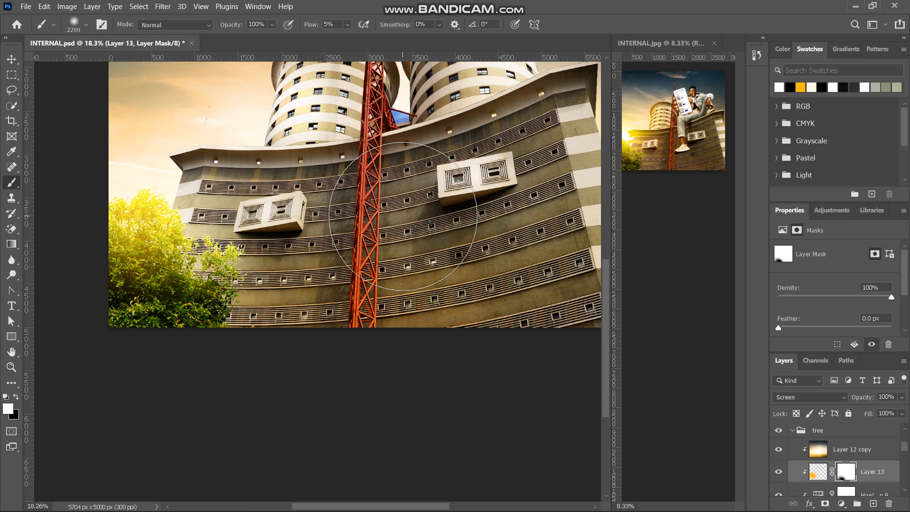
{"action": "scroll", "coordinate": [403, 216], "scroll_direction": "up", "scroll_amount": 4}
{"action": "scroll", "coordinate": [403, 216], "scroll_direction": "up", "scroll_amount": 2}
{"action": "scroll", "coordinate": [402, 216], "scroll_direction": "down", "scroll_amount": 2}
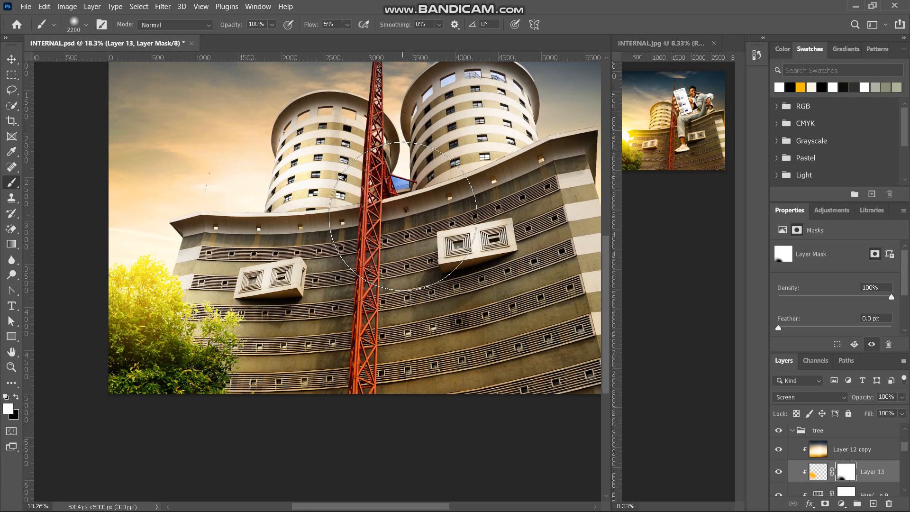
{"action": "scroll", "coordinate": [403, 216], "scroll_direction": "up", "scroll_amount": 4}
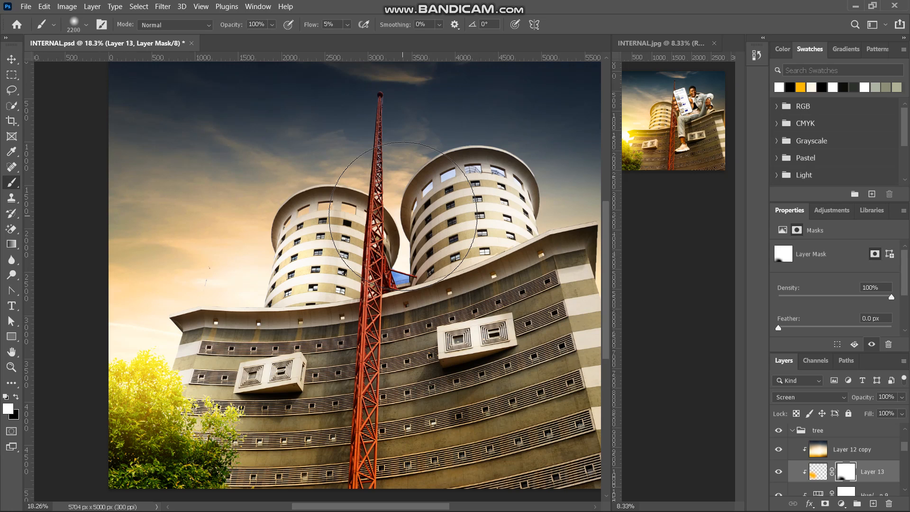
{"action": "scroll", "coordinate": [403, 216], "scroll_direction": "down", "scroll_amount": 2}
{"action": "scroll", "coordinate": [403, 216], "scroll_direction": "up", "scroll_amount": 2}
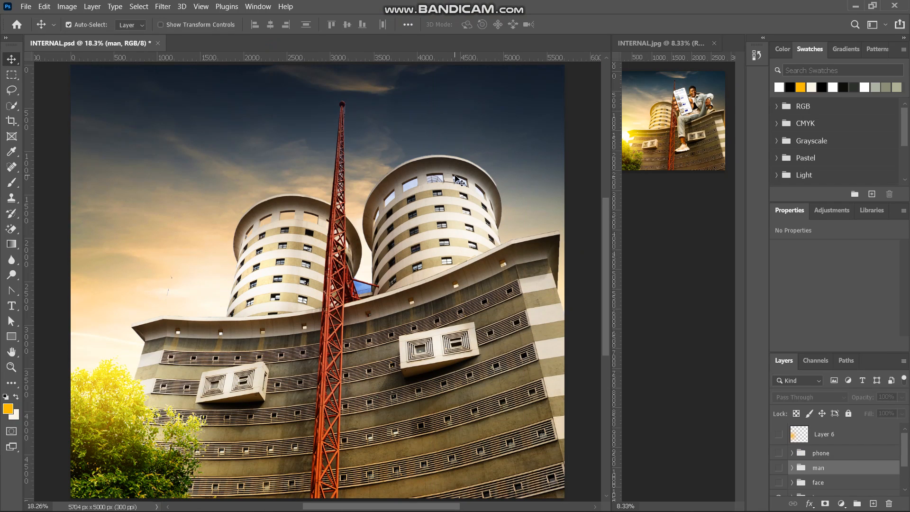
Step: Make the man group visible, expand it and select Layer 1 inside it
{"action": "left_click", "coordinate": [779, 469]}
{"action": "left_click", "coordinate": [794, 469]}
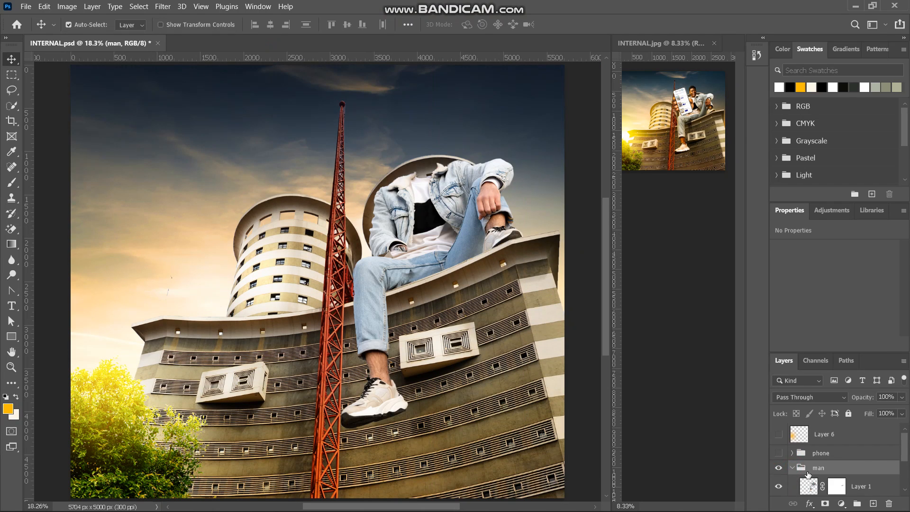
{"action": "left_click", "coordinate": [808, 488]}
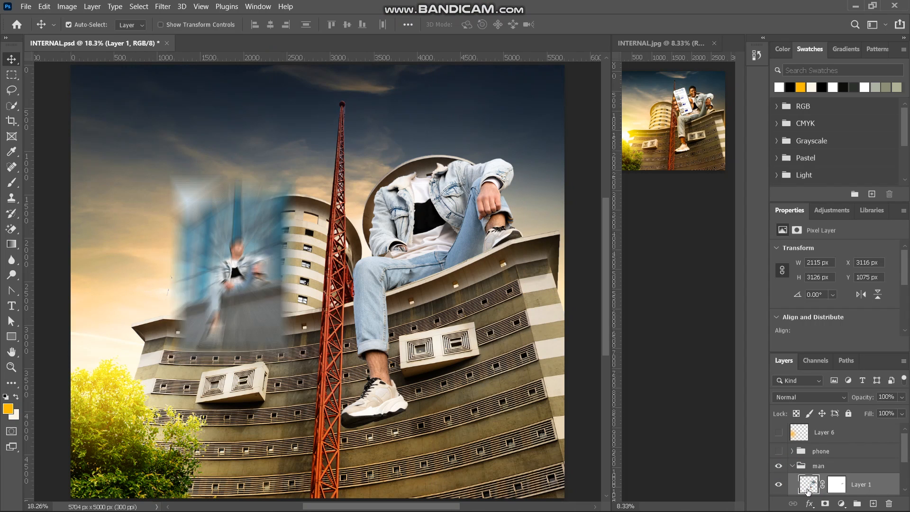
Step: Duplicate Layer 12 copy from the tree group to directly above Layer 1 in the man group
{"action": "scroll", "coordinate": [809, 490], "scroll_direction": "down", "scroll_amount": 2}
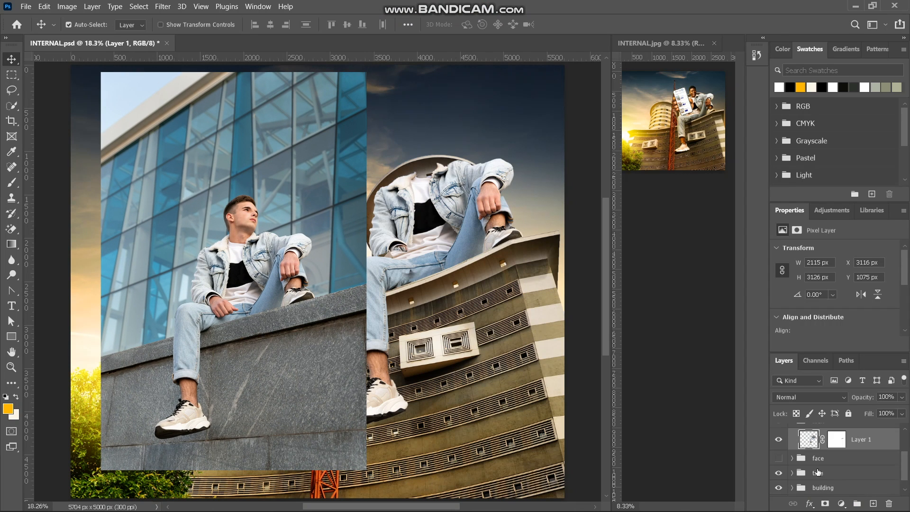
{"action": "scroll", "coordinate": [812, 448], "scroll_direction": "up", "scroll_amount": 2}
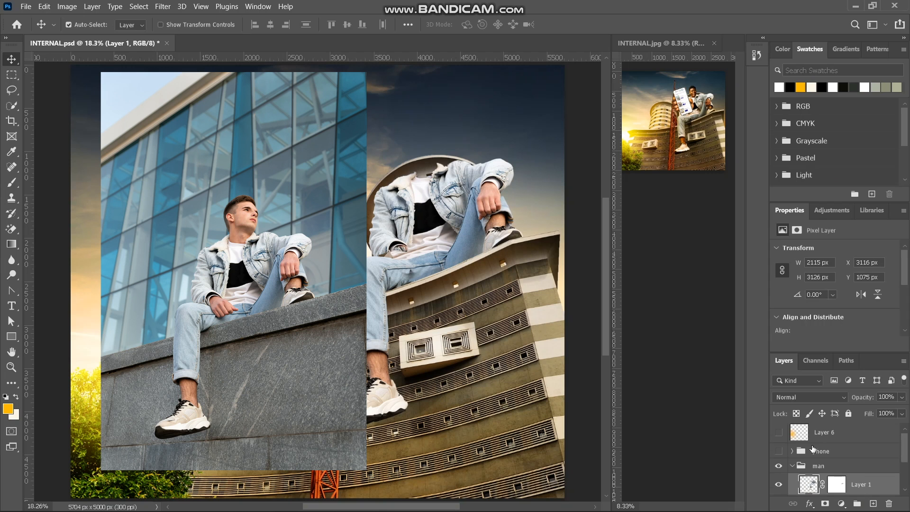
{"action": "scroll", "coordinate": [812, 448], "scroll_direction": "down", "scroll_amount": 2}
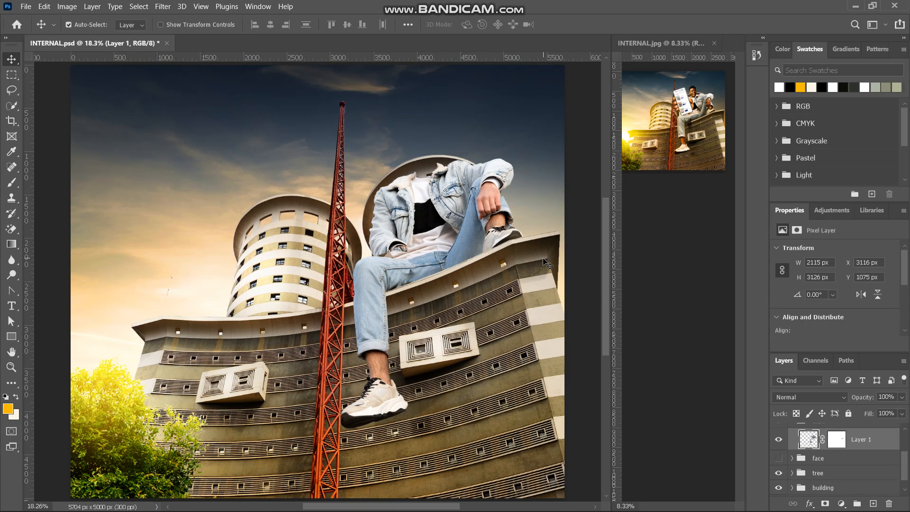
{"action": "left_click", "coordinate": [791, 473]}
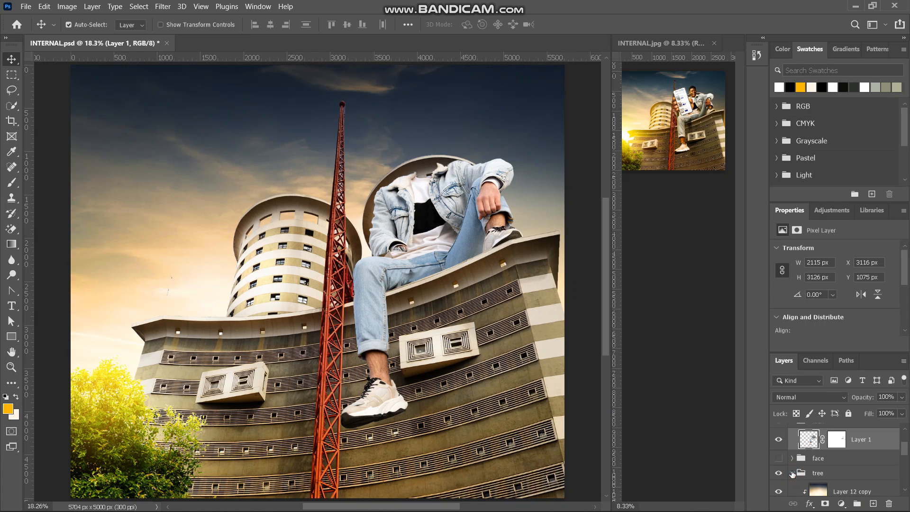
{"action": "left_click", "coordinate": [821, 491]}
{"action": "left_click_drag", "start_coordinate": [823, 486], "coordinate": [811, 439]}
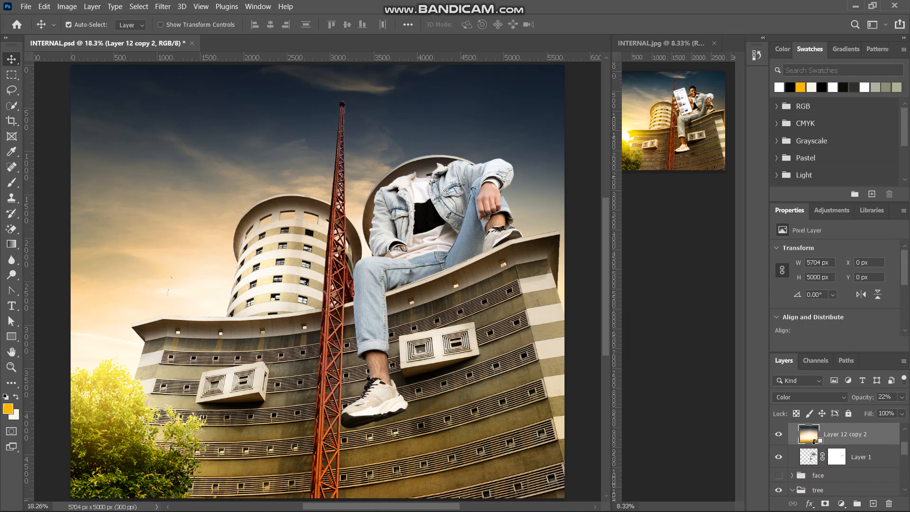
Step: Clip Layer 12 copy 2 to Layer 1 in the man group and set its opacity to 32%
{"action": "left_click", "coordinate": [813, 441], "text": "alt"}
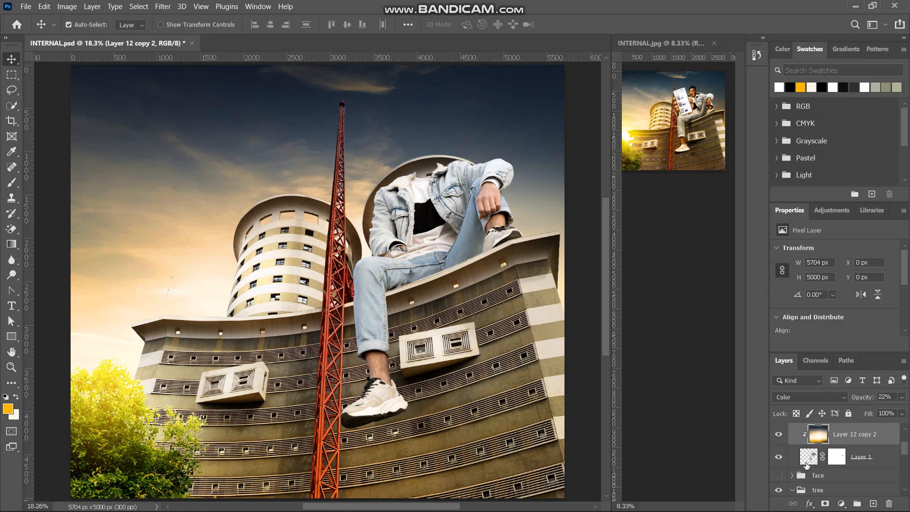
{"action": "scroll", "coordinate": [807, 466], "scroll_direction": "up", "scroll_amount": 2}
{"action": "scroll", "coordinate": [806, 466], "scroll_direction": "down", "scroll_amount": 2}
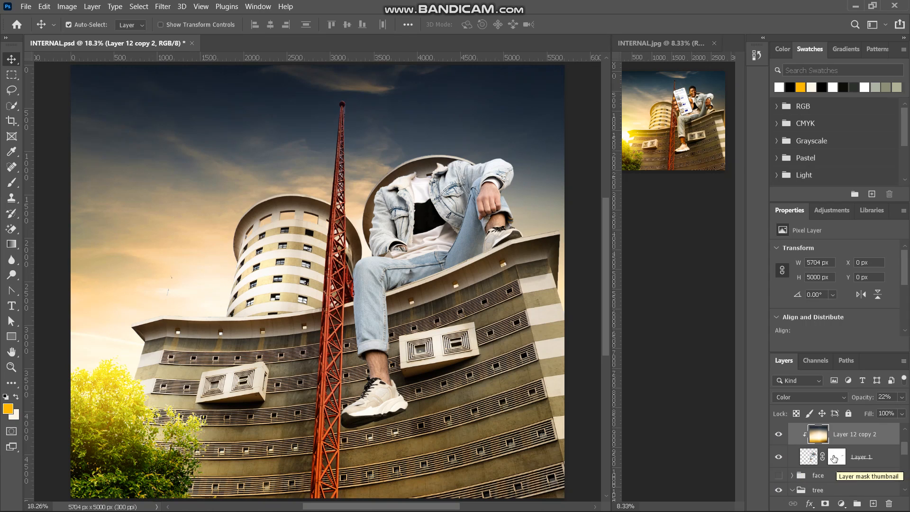
{"action": "left_click_drag", "start_coordinate": [861, 397], "coordinate": [866, 404]}
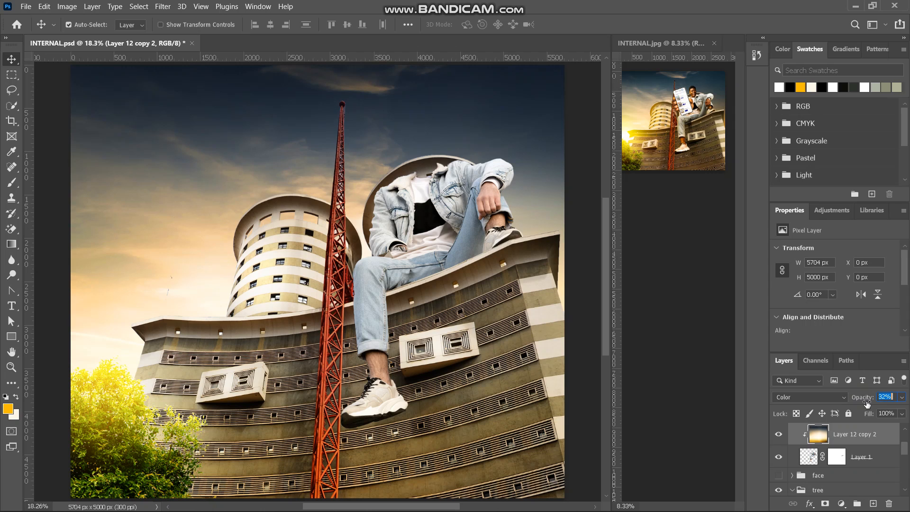
Step: Add a Black & White adjustment directly above Layer 1, clipped to the man
{"action": "left_click", "coordinate": [871, 457]}
{"action": "left_click", "coordinate": [841, 503]}
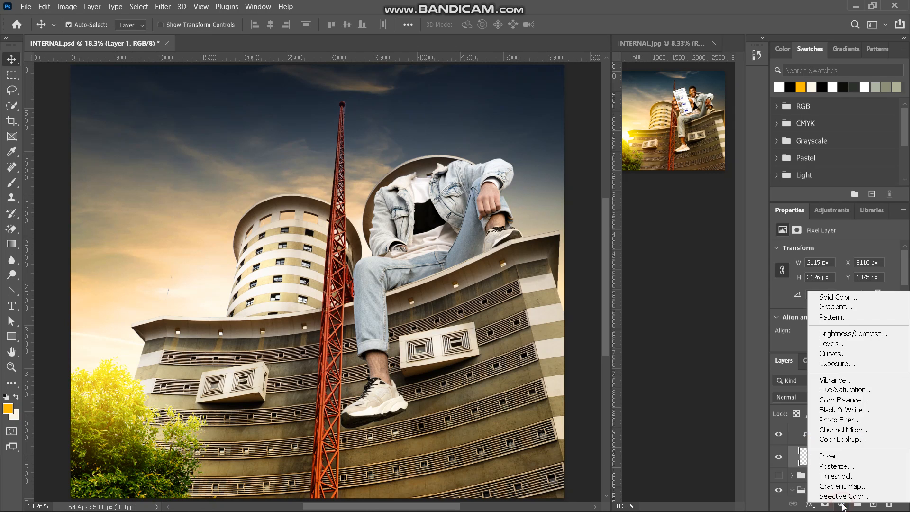
{"action": "left_click", "coordinate": [857, 411]}
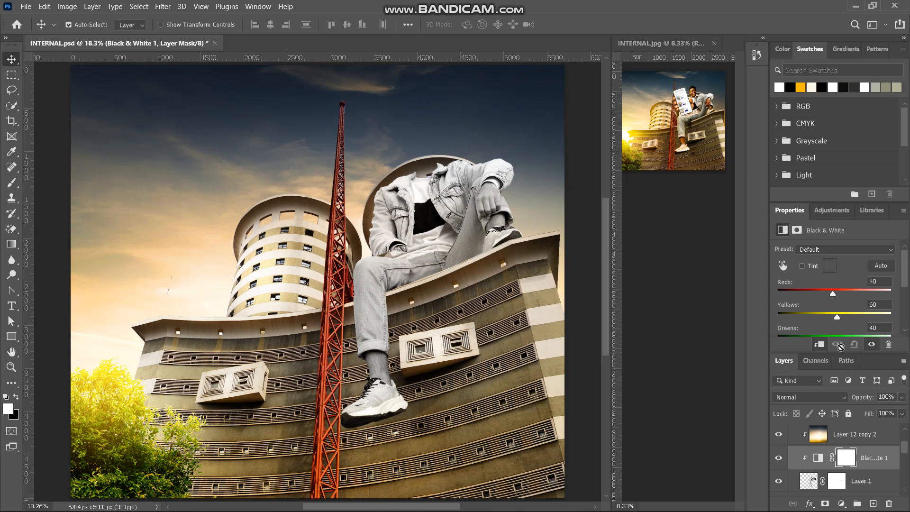
Step: Try the Color Burn blend mode on the Black & White adjustment and look through its colour settings
{"action": "left_click", "coordinate": [845, 401]}
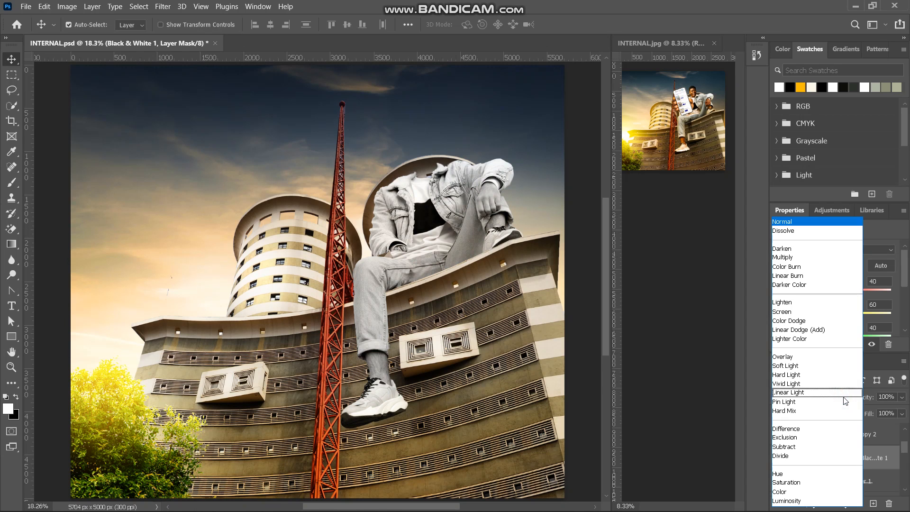
{"action": "left_click", "coordinate": [798, 267]}
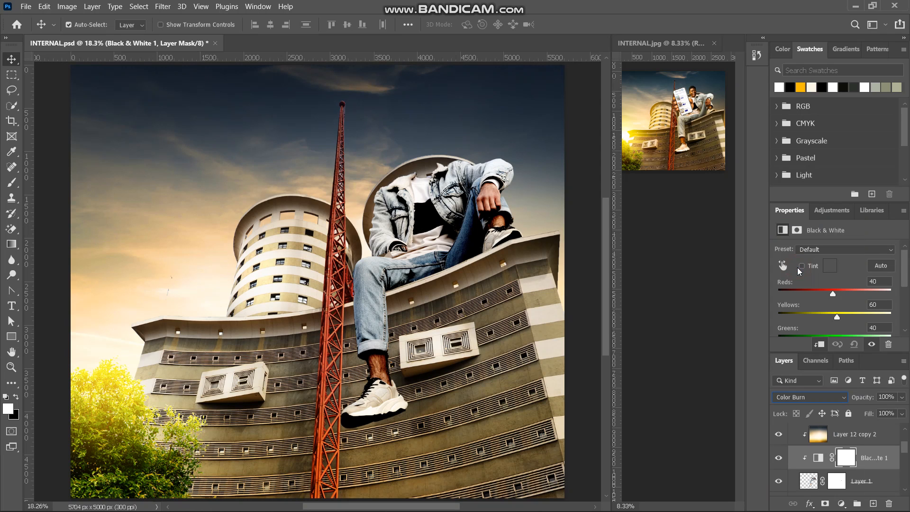
{"action": "left_click", "coordinate": [842, 458]}
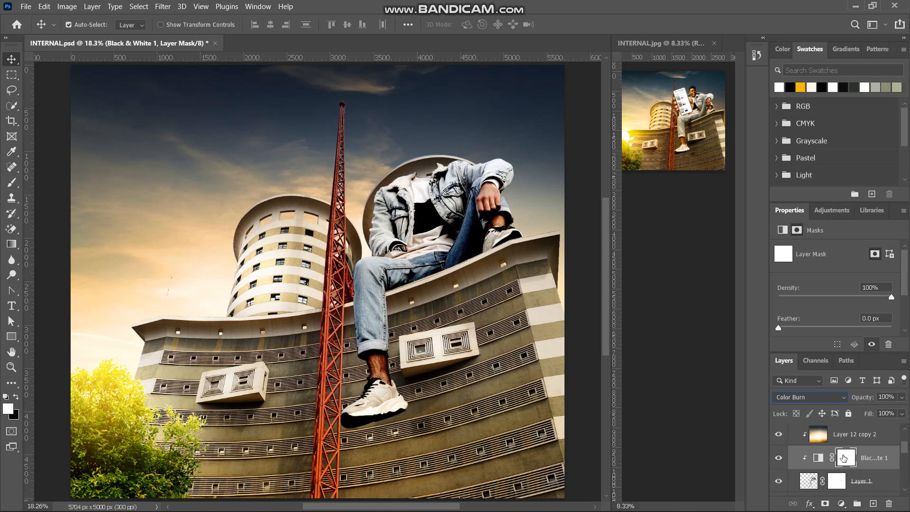
{"action": "left_click", "coordinate": [817, 458]}
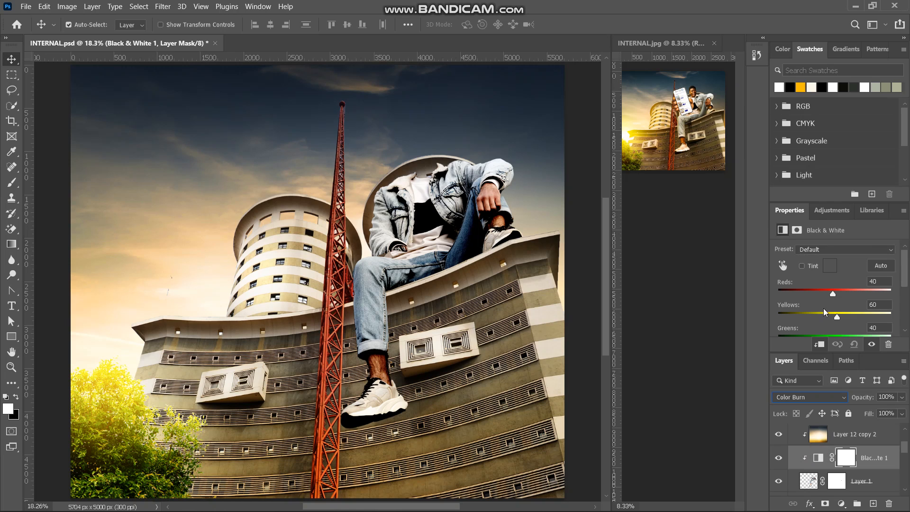
{"action": "scroll", "coordinate": [826, 312], "scroll_direction": "down", "scroll_amount": 1}
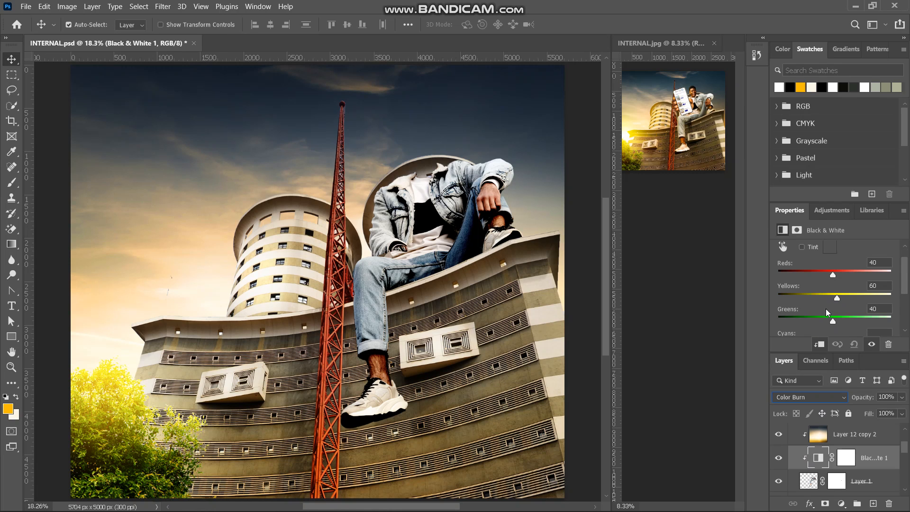
{"action": "scroll", "coordinate": [826, 312], "scroll_direction": "down", "scroll_amount": 1}
{"action": "scroll", "coordinate": [825, 308], "scroll_direction": "up", "scroll_amount": 2}
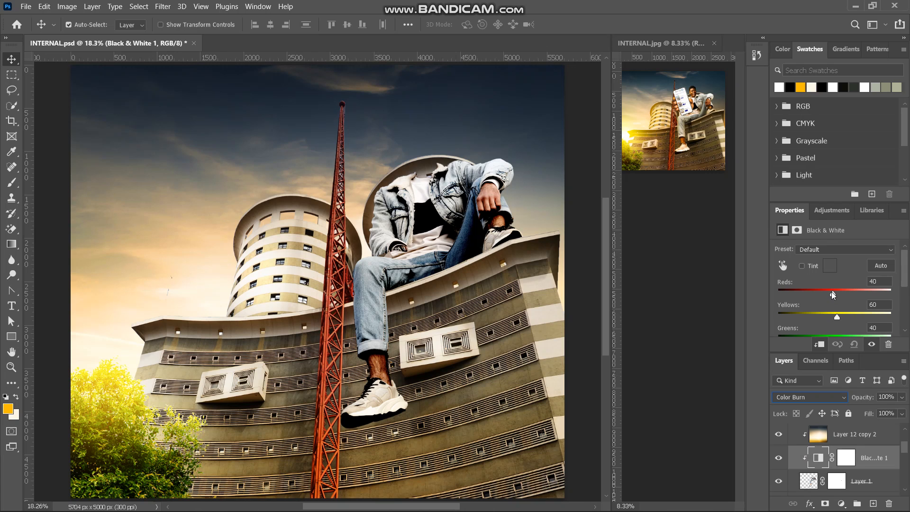
Step: Set the Black & White adjustment's blend mode to Linear Burn and invert its mask to black
{"action": "left_click", "coordinate": [842, 397]}
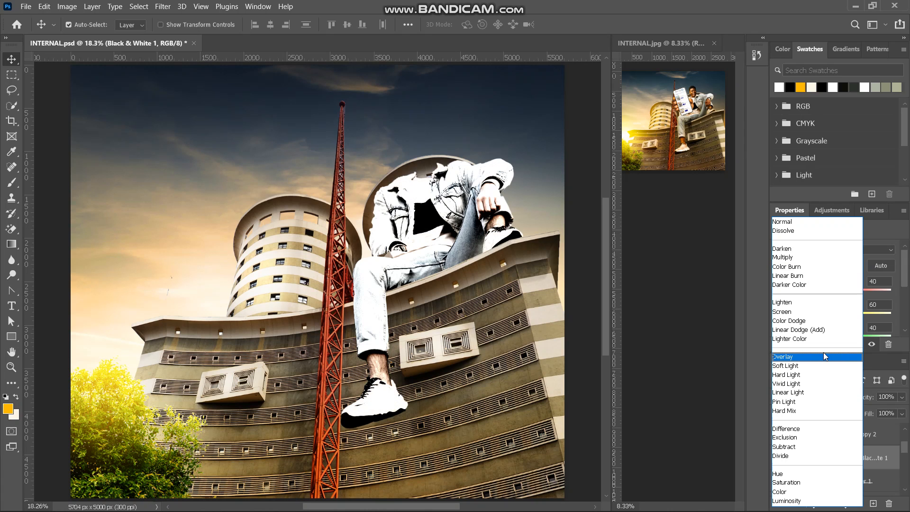
{"action": "left_click", "coordinate": [794, 276]}
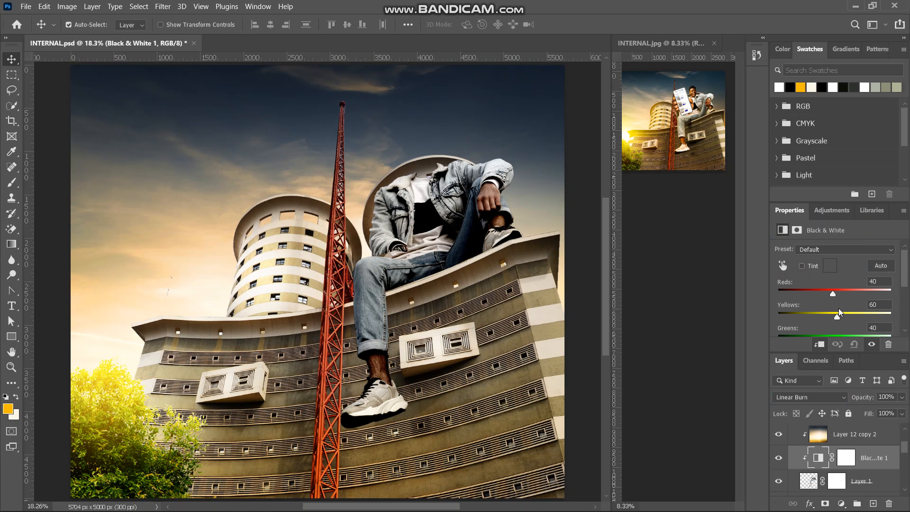
{"action": "left_click", "coordinate": [846, 458]}
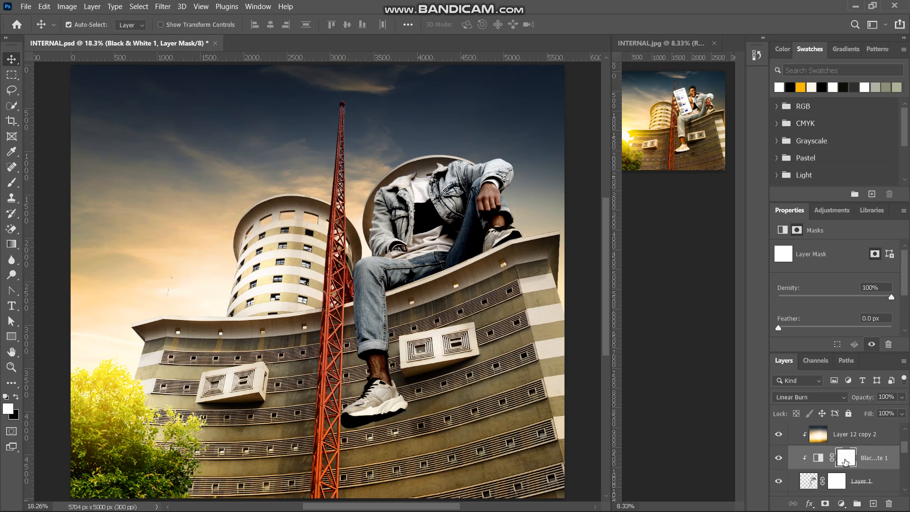
{"action": "key", "text": "ctrl+i"}
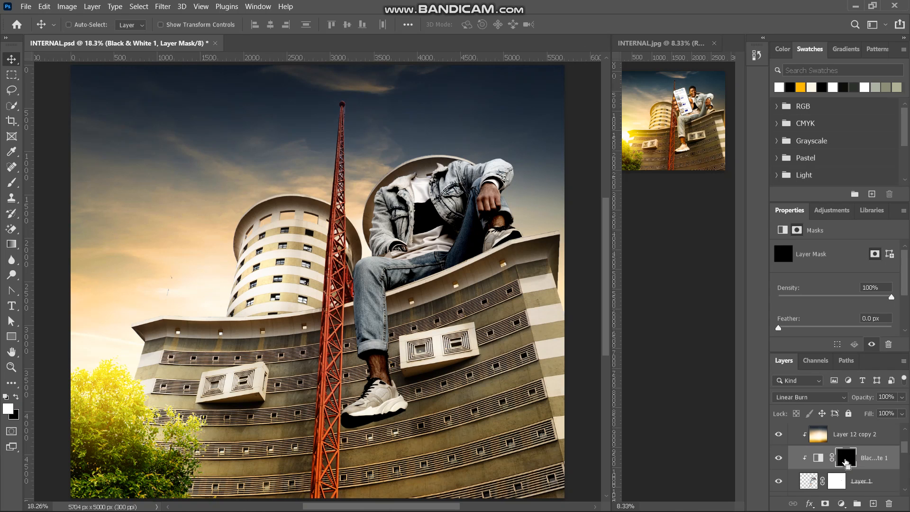
Step: Paint white on the Black & White mask over the lower ankle with a 200 px brush at 100% flow
{"action": "left_click", "coordinate": [12, 183]}
{"action": "left_click_drag", "start_coordinate": [311, 26], "coordinate": [404, 41]}
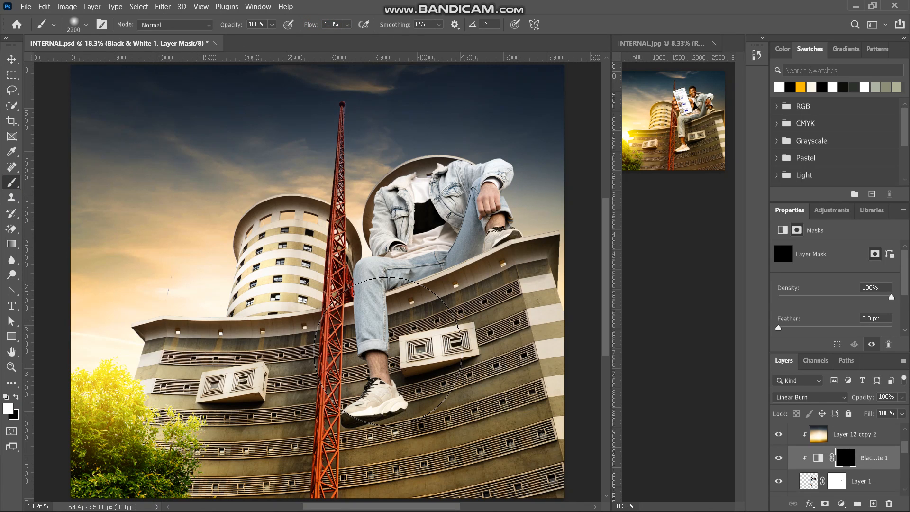
{"action": "key", "text": "bracketleft"}
{"action": "key", "text": "bracketleft"}
{"action": "key", "text": "bracketleft"}
{"action": "key", "text": "bracketleft"}
{"action": "key", "text": "bracketleft"}
{"action": "key", "text": "bracketleft"}
{"action": "key", "text": "bracketleft"}
{"action": "key", "text": "bracketleft"}
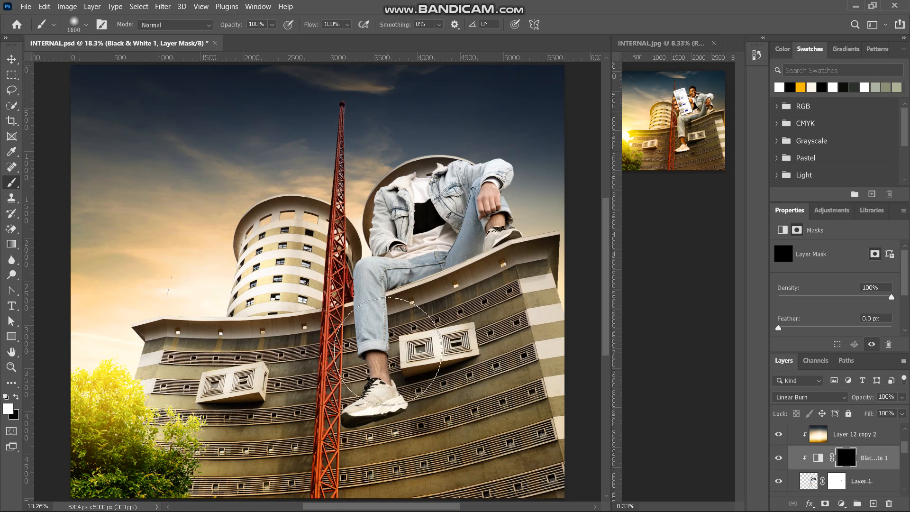
{"action": "key", "text": "ctrl+plus"}
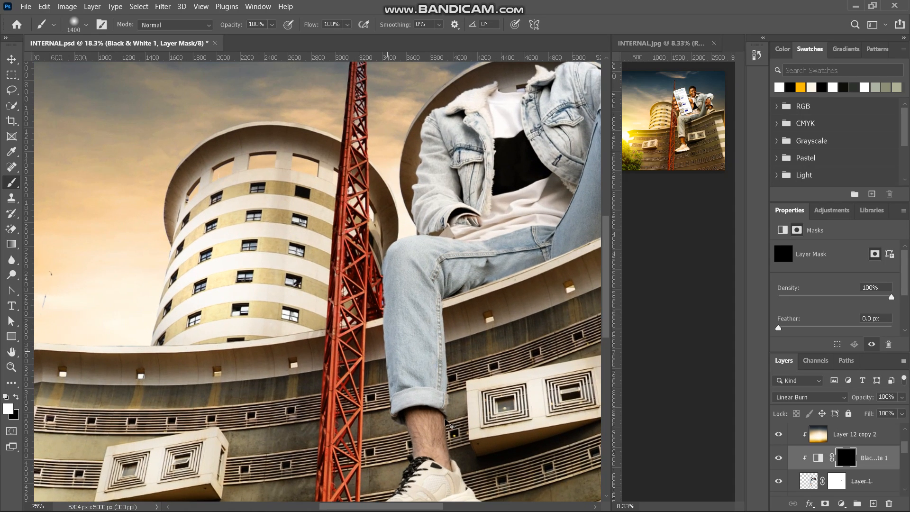
{"action": "key", "text": "ctrl+plus"}
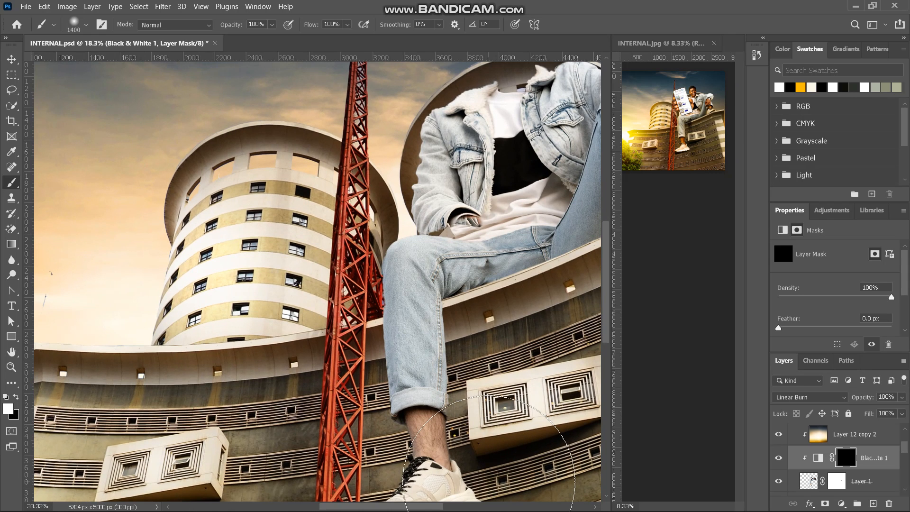
{"action": "scroll", "coordinate": [457, 321], "scroll_direction": "down", "scroll_amount": 3}
{"action": "key", "text": "bracketleft"}
{"action": "key", "text": "bracketleft"}
{"action": "key", "text": "bracketleft"}
{"action": "key", "text": "bracketleft"}
{"action": "key", "text": "bracketleft"}
{"action": "key", "text": "bracketleft"}
{"action": "key", "text": "bracketleft"}
{"action": "key", "text": "bracketleft"}
{"action": "key", "text": "bracketleft"}
{"action": "key", "text": "bracketleft"}
{"action": "key", "text": "bracketleft"}
{"action": "key", "text": "bracketleft"}
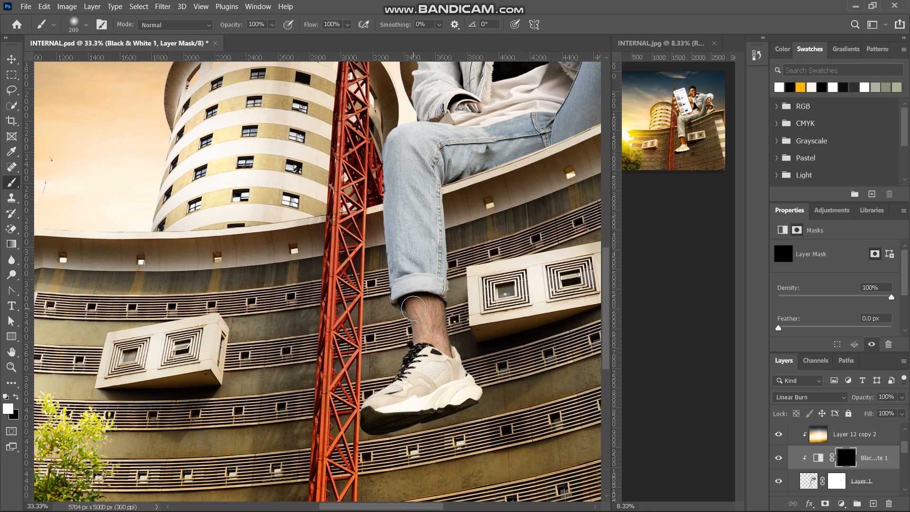
{"action": "mouse_move", "coordinate": [413, 309]}
{"action": "left_mouse_down"}
{"action": "mouse_move", "coordinate": [439, 314]}
{"action": "mouse_move", "coordinate": [420, 317]}
{"action": "mouse_move", "coordinate": [413, 323]}
{"action": "mouse_move", "coordinate": [425, 329]}
{"action": "mouse_move", "coordinate": [413, 333]}
{"action": "mouse_move", "coordinate": [439, 327]}
{"action": "left_mouse_up"}
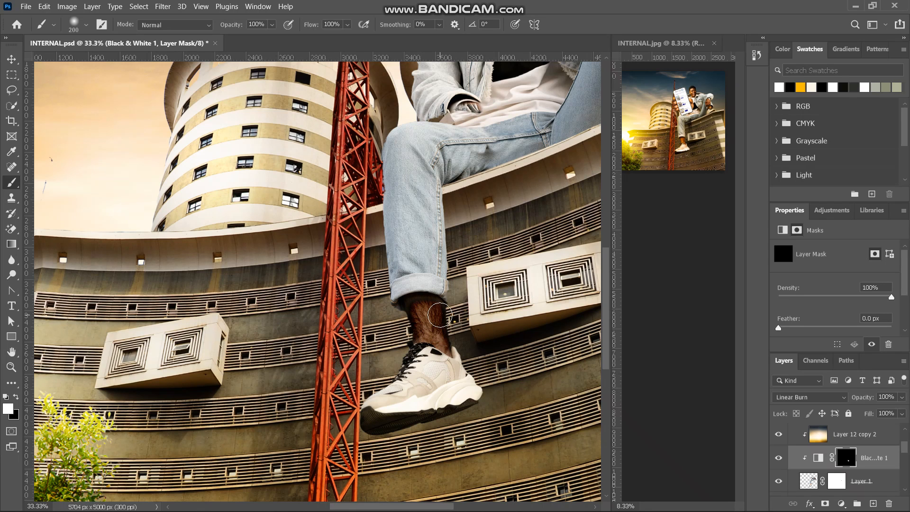
Step: Paint white on the mask over the hand on the knee and the raised ankle with a 150 px brush
{"action": "scroll", "coordinate": [439, 315], "scroll_direction": "right", "scroll_amount": 3}
{"action": "scroll", "coordinate": [440, 316], "scroll_direction": "right", "scroll_amount": 2}
{"action": "scroll", "coordinate": [440, 315], "scroll_direction": "up", "scroll_amount": 2}
{"action": "scroll", "coordinate": [440, 316], "scroll_direction": "right", "scroll_amount": 2}
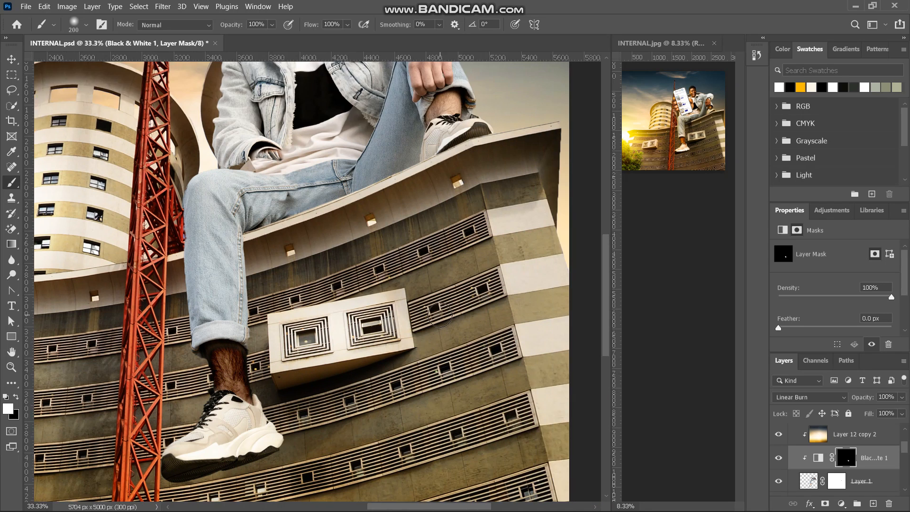
{"action": "scroll", "coordinate": [439, 315], "scroll_direction": "up", "scroll_amount": 2}
{"action": "scroll", "coordinate": [418, 218], "scroll_direction": "up", "scroll_amount": 2}
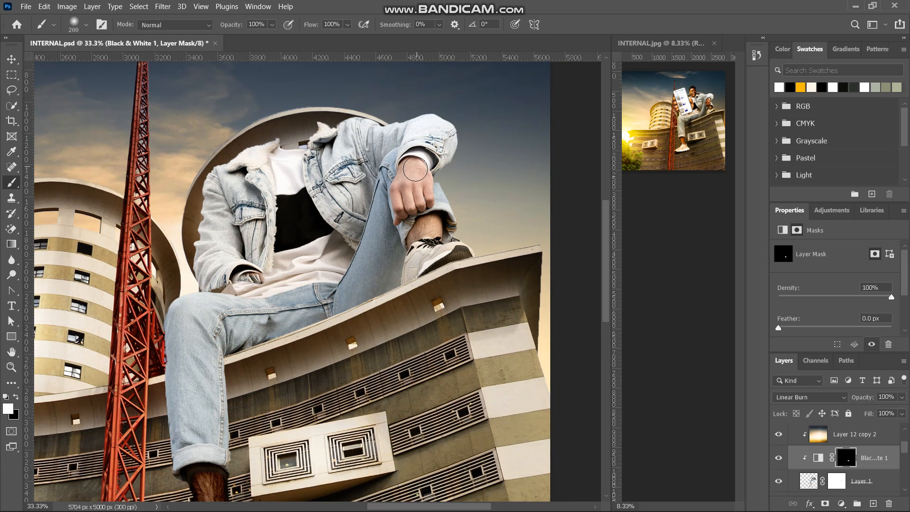
{"action": "key", "text": "bracketleft"}
{"action": "key", "text": "bracketleft"}
{"action": "mouse_move", "coordinate": [412, 166]}
{"action": "left_mouse_down"}
{"action": "mouse_move", "coordinate": [401, 211]}
{"action": "mouse_move", "coordinate": [416, 202]}
{"action": "mouse_move", "coordinate": [419, 180]}
{"action": "mouse_move", "coordinate": [422, 194]}
{"action": "mouse_move", "coordinate": [419, 170]}
{"action": "mouse_move", "coordinate": [429, 189]}
{"action": "mouse_move", "coordinate": [425, 180]}
{"action": "mouse_move", "coordinate": [424, 224]}
{"action": "mouse_move", "coordinate": [412, 241]}
{"action": "mouse_move", "coordinate": [432, 226]}
{"action": "mouse_move", "coordinate": [437, 234]}
{"action": "mouse_move", "coordinate": [435, 225]}
{"action": "left_mouse_up"}
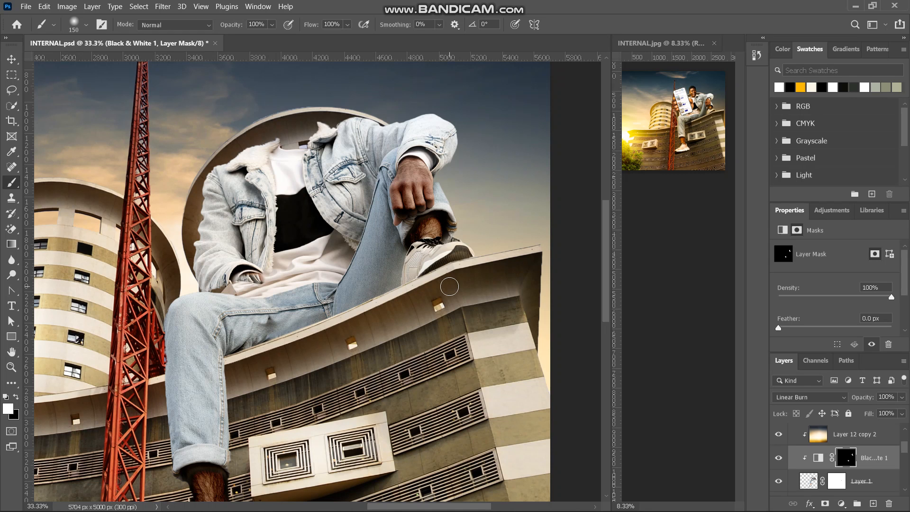
Step: Soften the darkening on the hand and raised ankle by painting black on the mask at 1% flow
{"action": "scroll", "coordinate": [450, 286], "scroll_direction": "up", "scroll_amount": 1}
{"action": "scroll", "coordinate": [449, 286], "scroll_direction": "right", "scroll_amount": 1}
{"action": "scroll", "coordinate": [449, 286], "scroll_direction": "up", "scroll_amount": 3}
{"action": "key", "text": "ctrl+plus"}
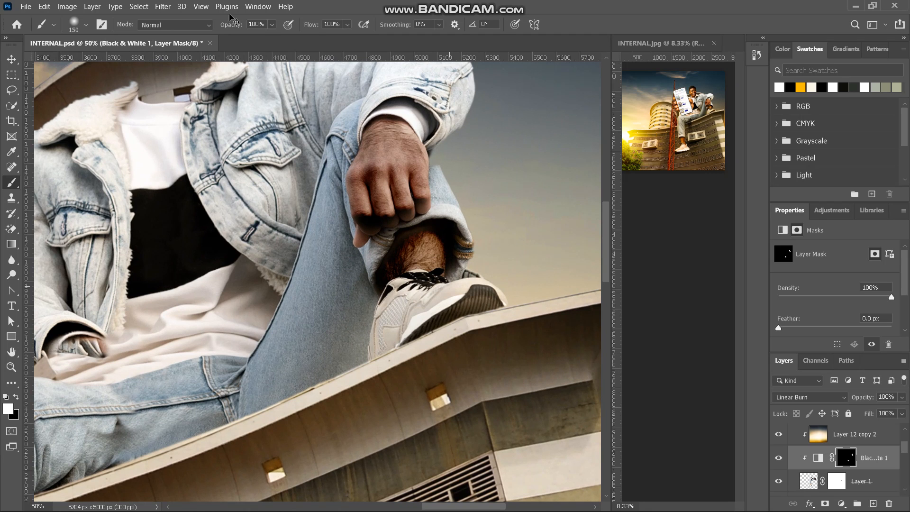
{"action": "key", "text": "ctrl+plus"}
{"action": "left_click_drag", "start_coordinate": [316, 25], "coordinate": [228, 54]}
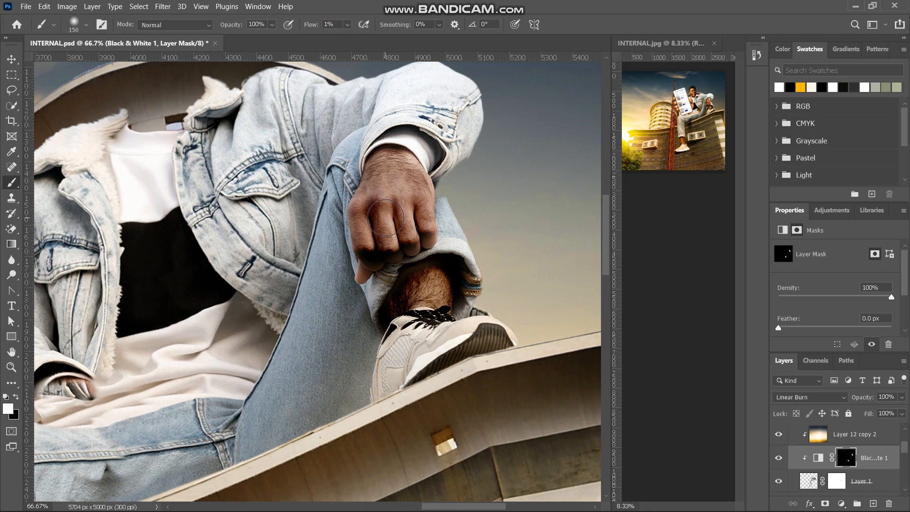
{"action": "key", "text": "x"}
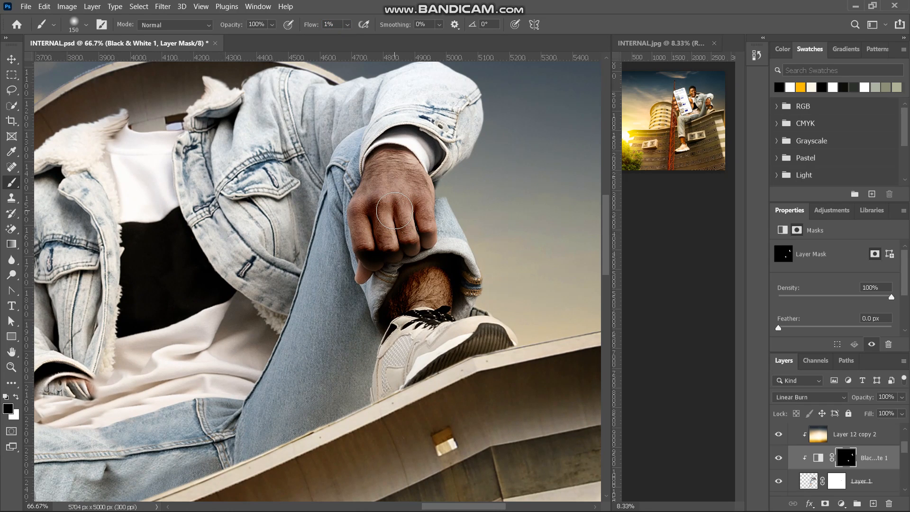
{"action": "mouse_move", "coordinate": [368, 269]}
{"action": "left_mouse_down"}
{"action": "mouse_move", "coordinate": [415, 265]}
{"action": "mouse_move", "coordinate": [343, 256]}
{"action": "mouse_move", "coordinate": [392, 259]}
{"action": "mouse_move", "coordinate": [350, 272]}
{"action": "mouse_move", "coordinate": [348, 265]}
{"action": "mouse_move", "coordinate": [394, 254]}
{"action": "mouse_move", "coordinate": [405, 272]}
{"action": "mouse_move", "coordinate": [357, 265]}
{"action": "mouse_move", "coordinate": [420, 261]}
{"action": "mouse_move", "coordinate": [371, 256]}
{"action": "mouse_move", "coordinate": [514, 272]}
{"action": "mouse_move", "coordinate": [416, 282]}
{"action": "left_mouse_up"}
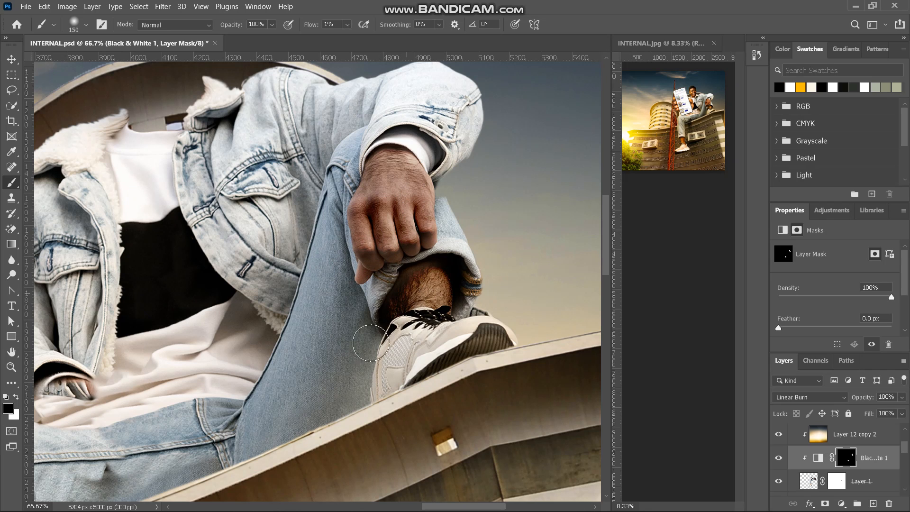
{"action": "left_click_drag", "start_coordinate": [381, 312], "coordinate": [389, 298]}
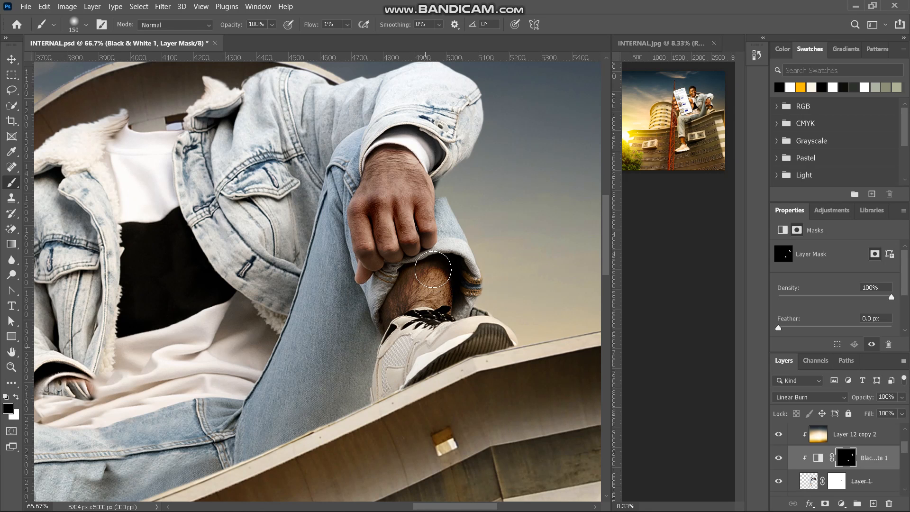
Step: Paint white on the mask at 1% flow to lightly restore the darkening on the raised ankle
{"action": "scroll", "coordinate": [433, 269], "scroll_direction": "left", "scroll_amount": 2}
{"action": "key", "text": "x"}
{"action": "mouse_move", "coordinate": [503, 289]}
{"action": "left_mouse_down"}
{"action": "mouse_move", "coordinate": [500, 324]}
{"action": "mouse_move", "coordinate": [493, 271]}
{"action": "mouse_move", "coordinate": [463, 275]}
{"action": "mouse_move", "coordinate": [505, 290]}
{"action": "mouse_move", "coordinate": [485, 302]}
{"action": "mouse_move", "coordinate": [465, 297]}
{"action": "mouse_move", "coordinate": [496, 311]}
{"action": "left_mouse_up"}
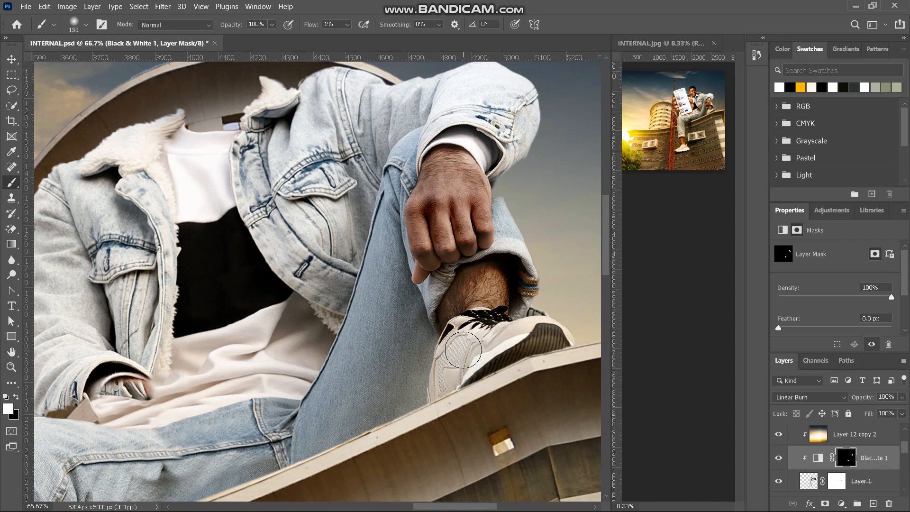
Step: Soften the darkening on the lower ankle by painting black on the mask with a 300 px brush at 1% flow
{"action": "scroll", "coordinate": [492, 350], "scroll_direction": "down", "scroll_amount": 5}
{"action": "scroll", "coordinate": [463, 350], "scroll_direction": "left", "scroll_amount": 3}
{"action": "scroll", "coordinate": [252, 398], "scroll_direction": "left", "scroll_amount": 2}
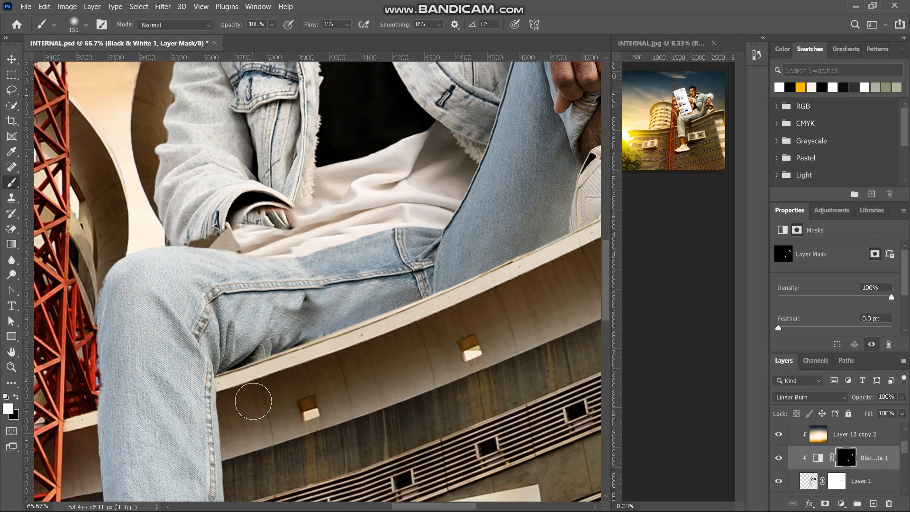
{"action": "scroll", "coordinate": [252, 398], "scroll_direction": "down", "scroll_amount": 4}
{"action": "scroll", "coordinate": [253, 402], "scroll_direction": "down", "scroll_amount": 5}
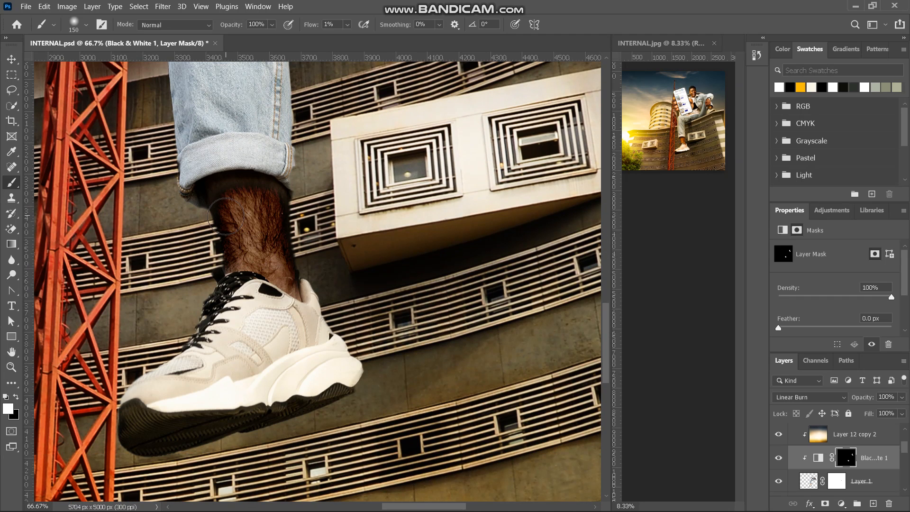
{"action": "key", "text": "x"}
{"action": "key", "text": "bracketright"}
{"action": "key", "text": "bracketright"}
{"action": "key", "text": "bracketright"}
{"action": "key", "text": "bracketright"}
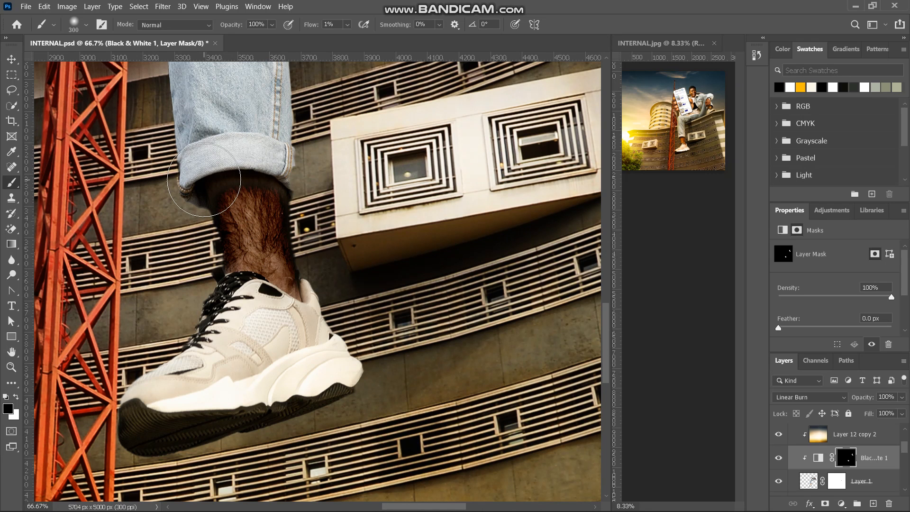
{"action": "mouse_move", "coordinate": [204, 179]}
{"action": "left_mouse_down"}
{"action": "mouse_move", "coordinate": [256, 187]}
{"action": "mouse_move", "coordinate": [195, 204]}
{"action": "mouse_move", "coordinate": [252, 174]}
{"action": "mouse_move", "coordinate": [234, 190]}
{"action": "mouse_move", "coordinate": [185, 203]}
{"action": "mouse_move", "coordinate": [262, 185]}
{"action": "mouse_move", "coordinate": [278, 171]}
{"action": "mouse_move", "coordinate": [297, 189]}
{"action": "mouse_move", "coordinate": [298, 222]}
{"action": "mouse_move", "coordinate": [290, 190]}
{"action": "mouse_move", "coordinate": [304, 194]}
{"action": "mouse_move", "coordinate": [263, 297]}
{"action": "mouse_move", "coordinate": [264, 316]}
{"action": "mouse_move", "coordinate": [277, 254]}
{"action": "mouse_move", "coordinate": [287, 260]}
{"action": "mouse_move", "coordinate": [294, 314]}
{"action": "left_mouse_up"}
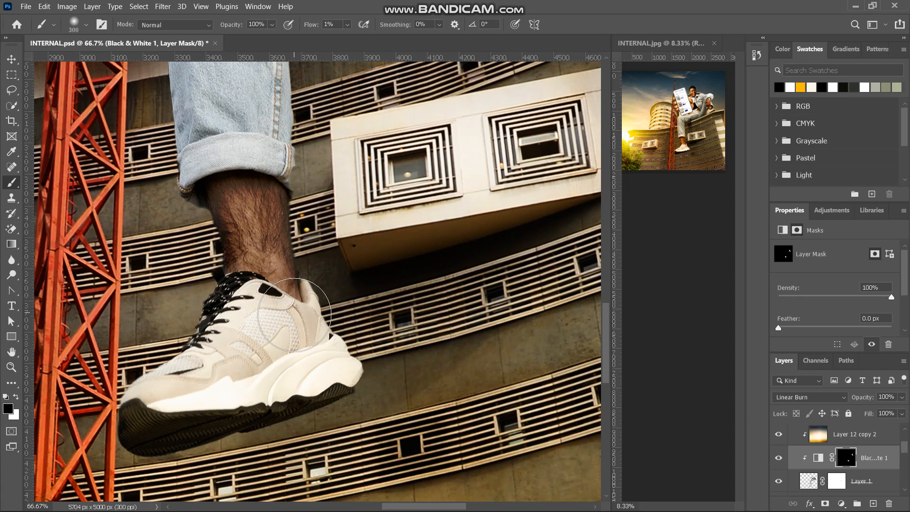
{"action": "scroll", "coordinate": [390, 292], "scroll_direction": "up", "scroll_amount": 3}
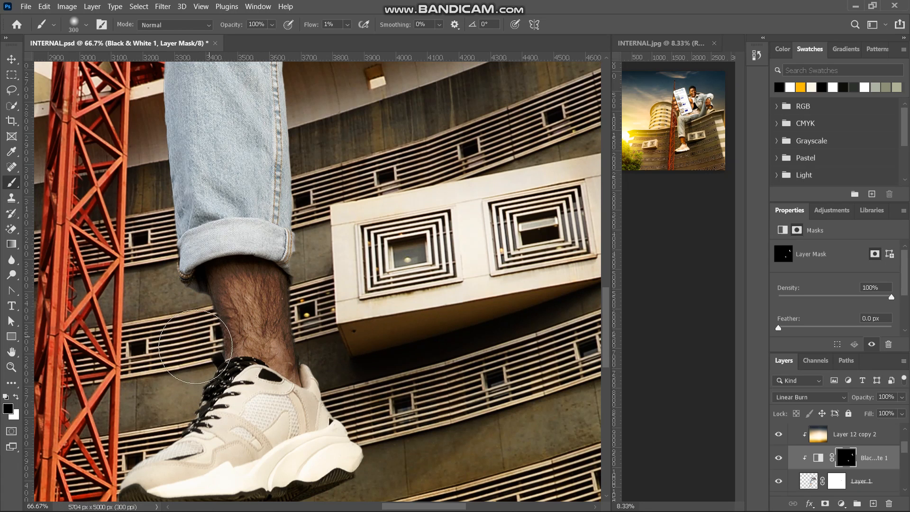
Step: Paint white on the Black & White mask at 1% flow over the lower ankle to restore some darkening
{"action": "key", "text": "x"}
{"action": "mouse_move", "coordinate": [328, 355]}
{"action": "left_mouse_down"}
{"action": "mouse_move", "coordinate": [275, 266]}
{"action": "mouse_move", "coordinate": [306, 364]}
{"action": "mouse_move", "coordinate": [279, 314]}
{"action": "mouse_move", "coordinate": [276, 283]}
{"action": "mouse_move", "coordinate": [302, 407]}
{"action": "mouse_move", "coordinate": [312, 358]}
{"action": "mouse_move", "coordinate": [289, 265]}
{"action": "mouse_move", "coordinate": [277, 262]}
{"action": "mouse_move", "coordinate": [266, 270]}
{"action": "mouse_move", "coordinate": [300, 394]}
{"action": "left_mouse_up"}
{"action": "key", "text": "ctrl+minus"}
{"action": "key", "text": "ctrl+minus"}
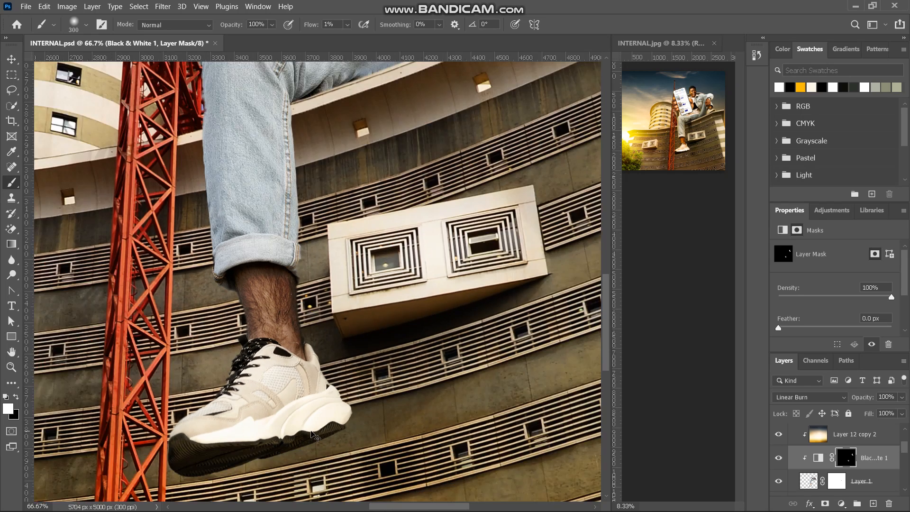
{"action": "key", "text": "ctrl+minus"}
{"action": "key", "text": "ctrl+minus"}
{"action": "key", "text": "ctrl+minus"}
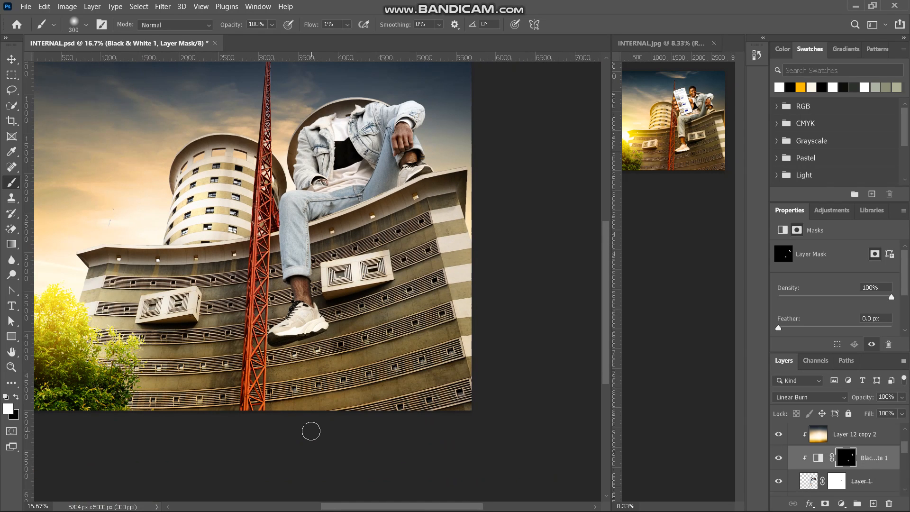
{"action": "key", "text": "ctrl+plus"}
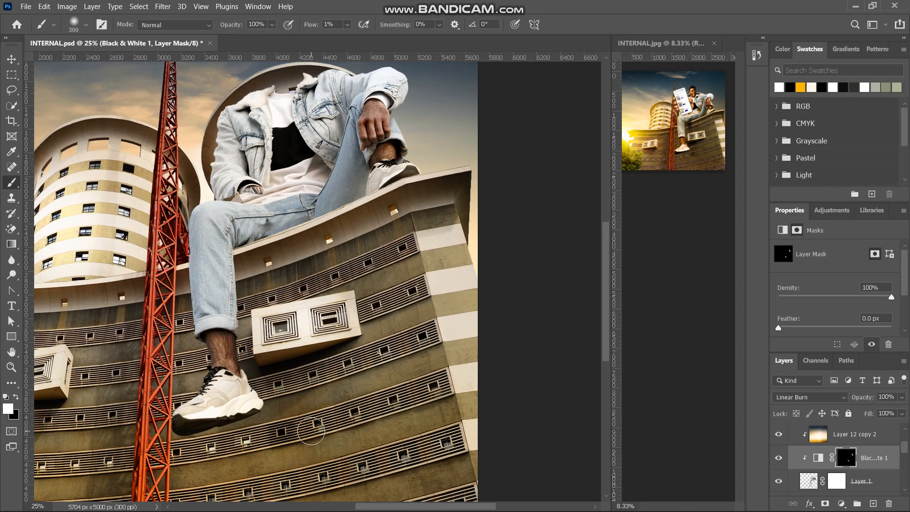
{"action": "key", "text": "ctrl+0"}
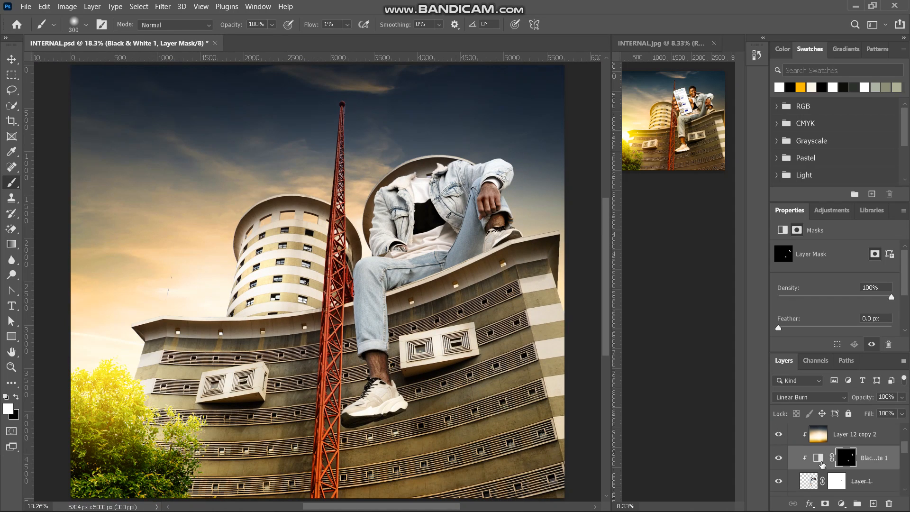
Step: Fine-tune the Reds and Yellows of the skin's Black & White adjustment, keeping Reds at 38
{"action": "left_click", "coordinate": [819, 460]}
{"action": "scroll", "coordinate": [842, 325], "scroll_direction": "down", "scroll_amount": 4}
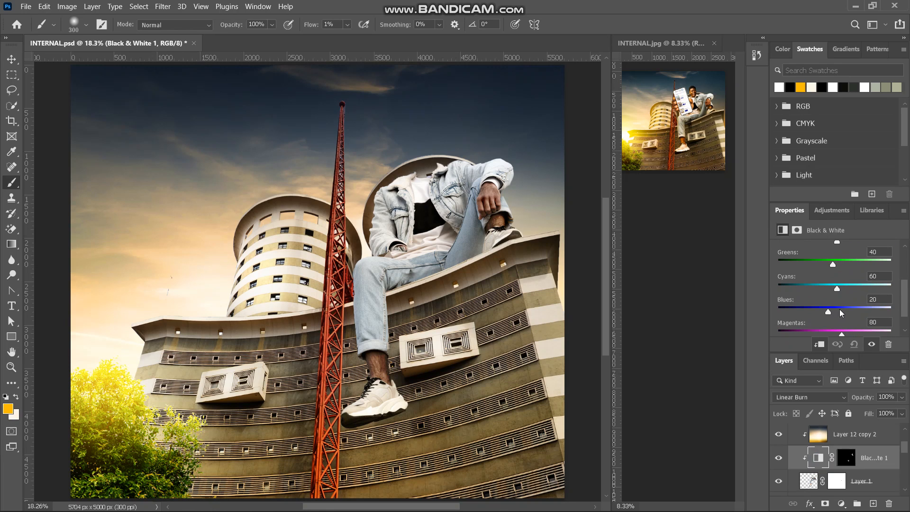
{"action": "scroll", "coordinate": [846, 293], "scroll_direction": "up", "scroll_amount": 4}
{"action": "scroll", "coordinate": [846, 292], "scroll_direction": "up", "scroll_amount": 1}
{"action": "mouse_move", "coordinate": [832, 293]}
{"action": "left_mouse_down"}
{"action": "mouse_move", "coordinate": [821, 294]}
{"action": "mouse_move", "coordinate": [832, 294]}
{"action": "left_mouse_up"}
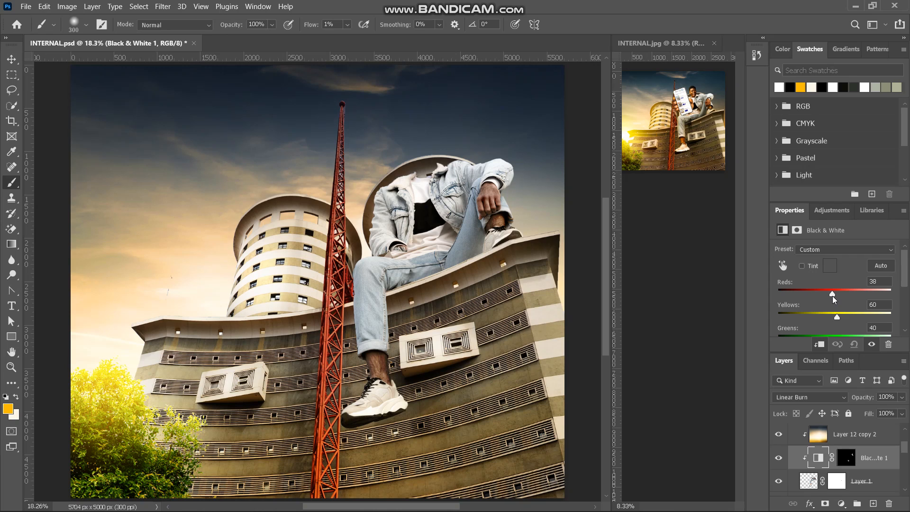
{"action": "left_click_drag", "start_coordinate": [832, 296], "coordinate": [845, 317]}
{"action": "left_click_drag", "start_coordinate": [840, 317], "coordinate": [837, 320]}
Step: Add a clipped Curves adjustment above the man's Black & White layer and pull its shadow point slightly down
{"action": "left_click", "coordinate": [841, 503]}
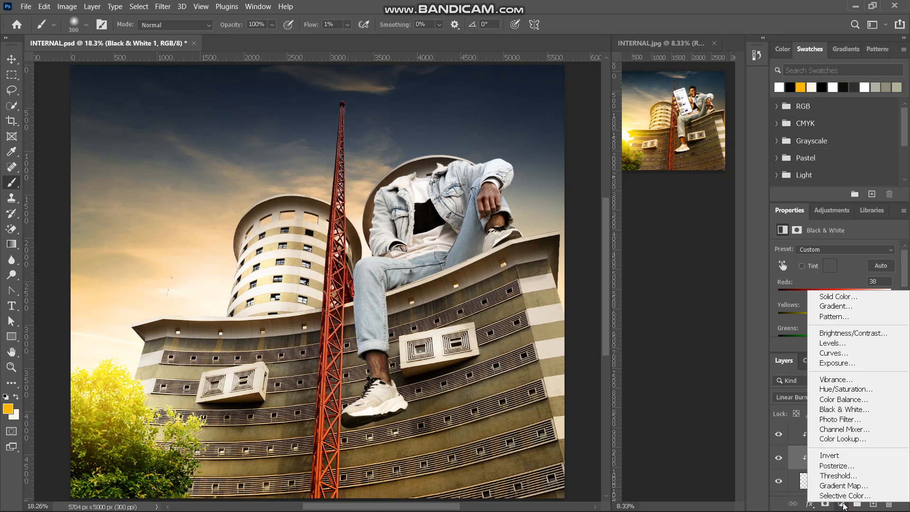
{"action": "left_click", "coordinate": [858, 353]}
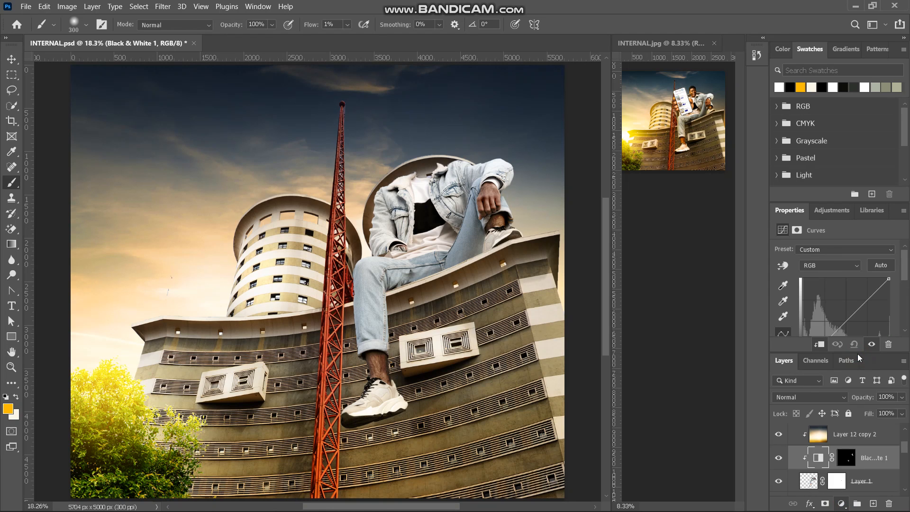
{"action": "left_click", "coordinate": [820, 299]}
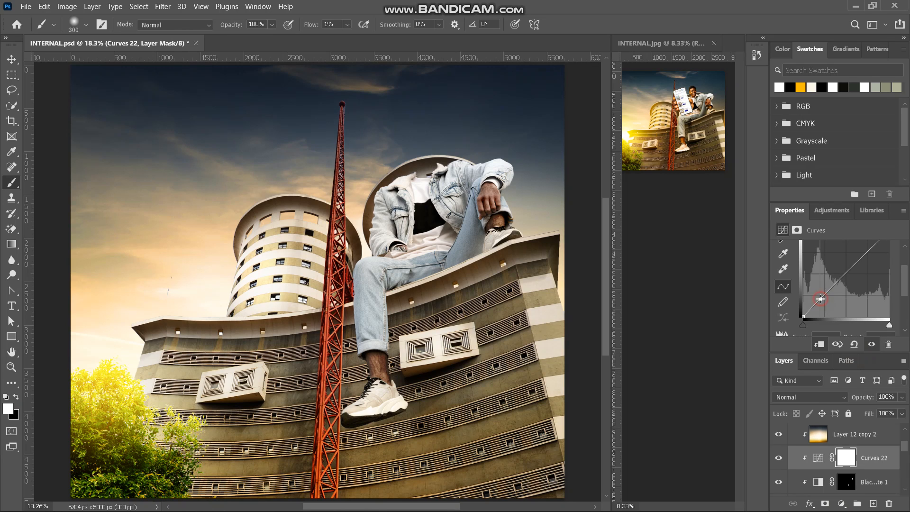
{"action": "left_click_drag", "start_coordinate": [821, 300], "coordinate": [824, 302]}
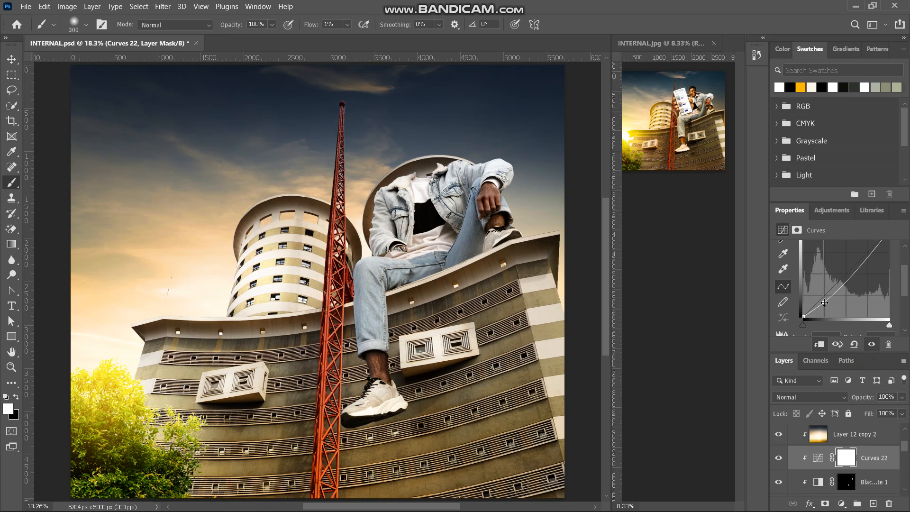
Step: Add a slightly raised highlight point to the man's curve and lower its shadow point further for more contrast
{"action": "scroll", "coordinate": [862, 276], "scroll_direction": "up", "scroll_amount": 2}
{"action": "left_click", "coordinate": [875, 286]}
{"action": "left_click_drag", "start_coordinate": [875, 286], "coordinate": [872, 286]}
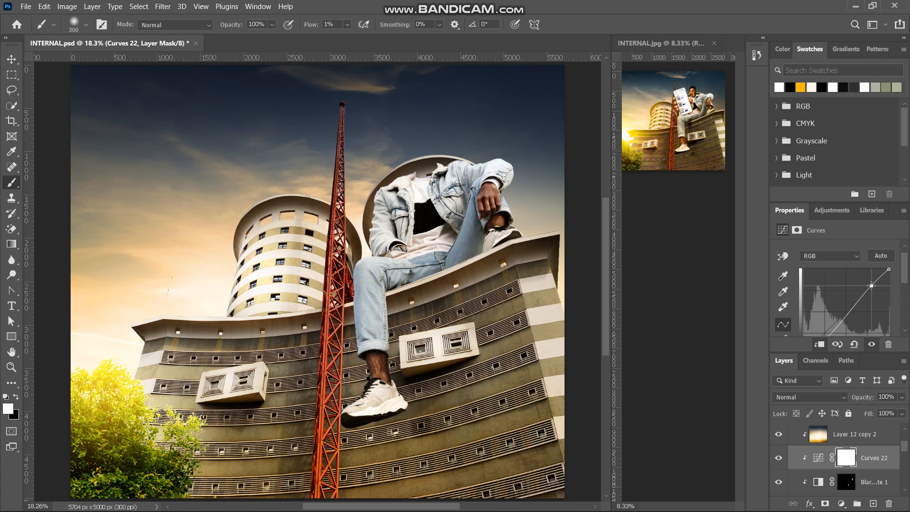
{"action": "scroll", "coordinate": [860, 287], "scroll_direction": "down", "scroll_amount": 2}
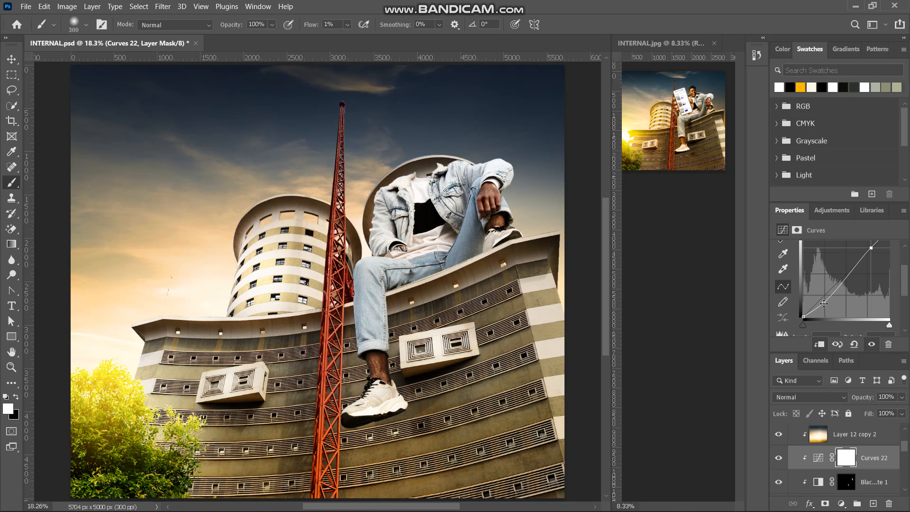
{"action": "left_click_drag", "start_coordinate": [825, 303], "coordinate": [821, 307]}
{"action": "scroll", "coordinate": [569, 317], "scroll_direction": "up", "scroll_amount": 2}
{"action": "scroll", "coordinate": [588, 308], "scroll_direction": "down", "scroll_amount": 2}
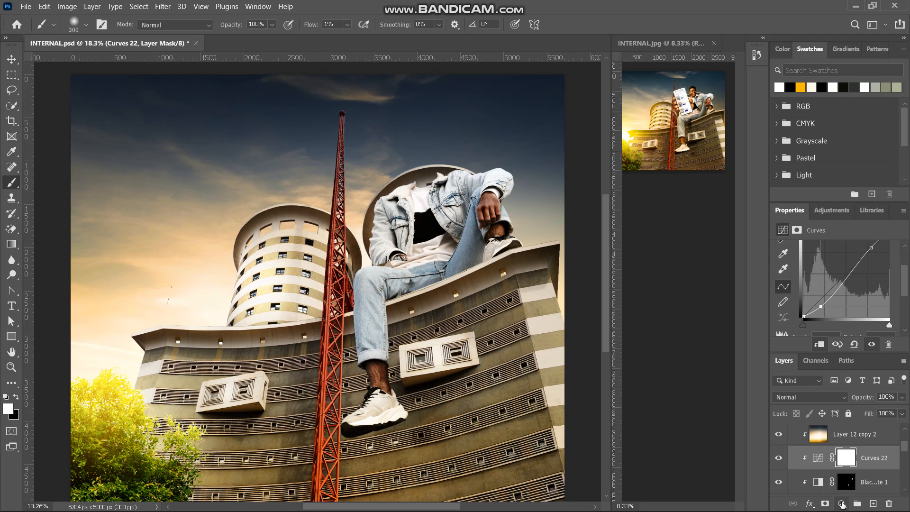
Step: Add another clipped Curves adjustment on the man with a steep brightening curve and invert its mask to black
{"action": "left_click", "coordinate": [842, 503]}
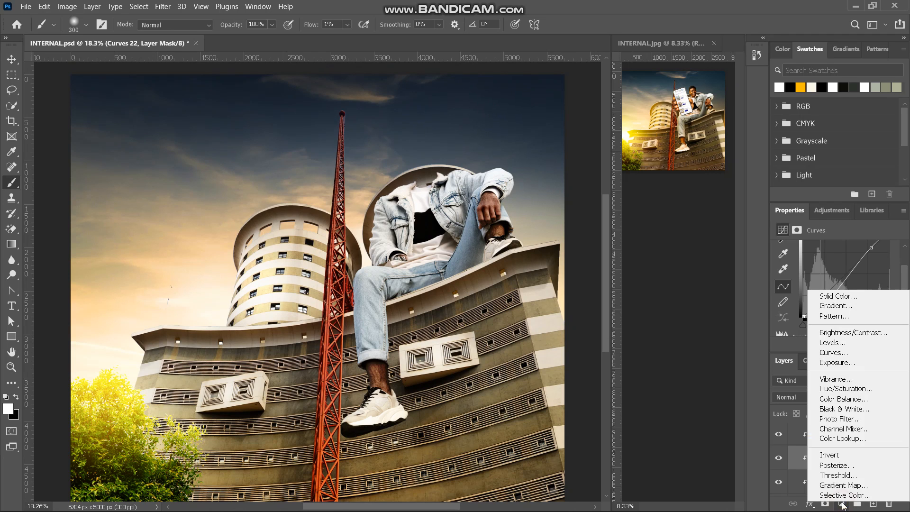
{"action": "left_click", "coordinate": [852, 357]}
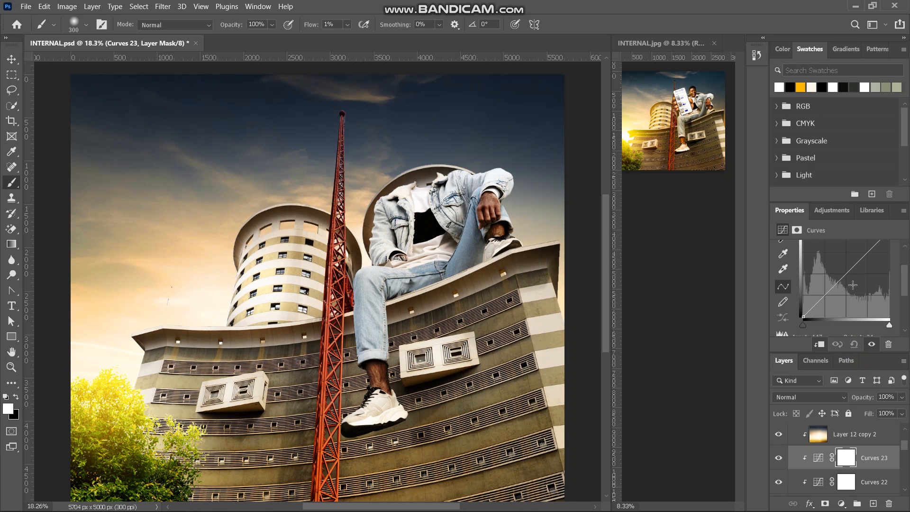
{"action": "left_click_drag", "start_coordinate": [847, 272], "coordinate": [826, 248]}
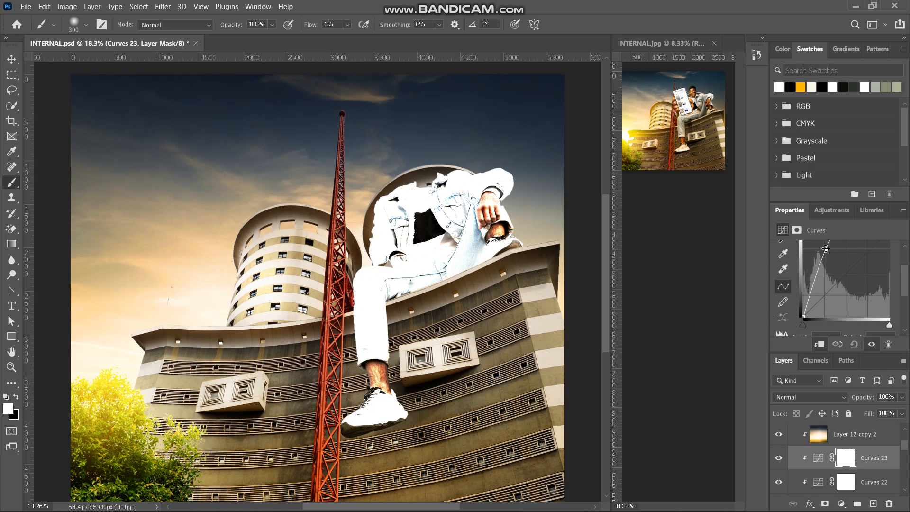
{"action": "scroll", "coordinate": [825, 248], "scroll_direction": "up", "scroll_amount": 1}
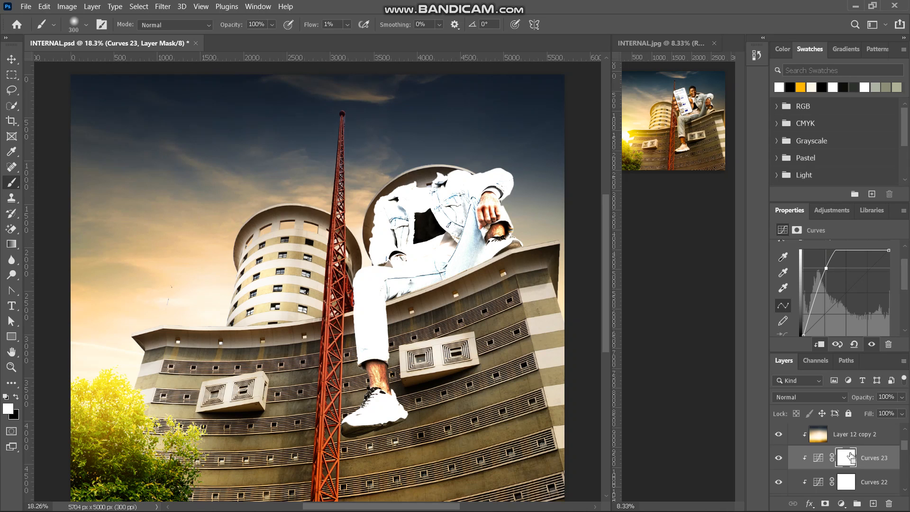
{"action": "key", "text": "ctrl+i"}
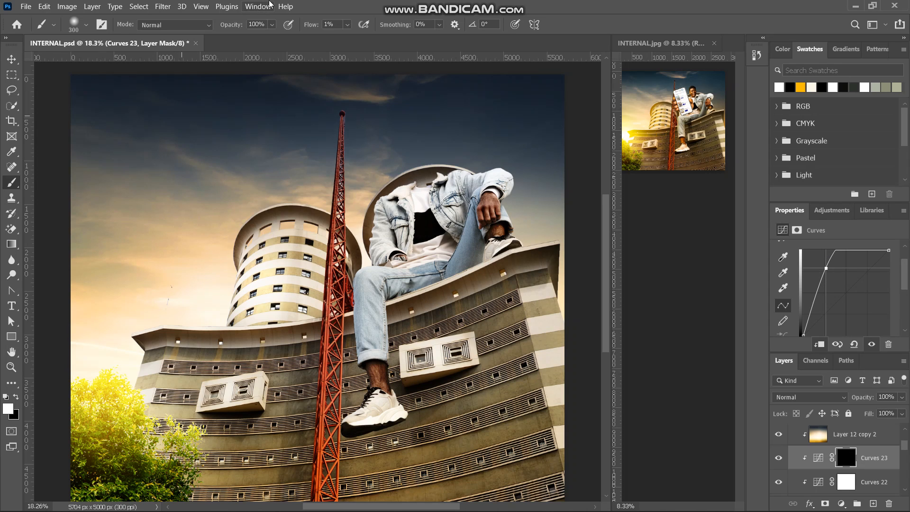
Step: Paint white on the brightening mask along the lowered jeans leg with a 300 px brush at 2% flow
{"action": "left_click_drag", "start_coordinate": [311, 26], "coordinate": [313, 28]}
{"action": "key", "text": "ctrl+plus"}
{"action": "key", "text": "ctrl+plus"}
{"action": "key", "text": "ctrl+plus"}
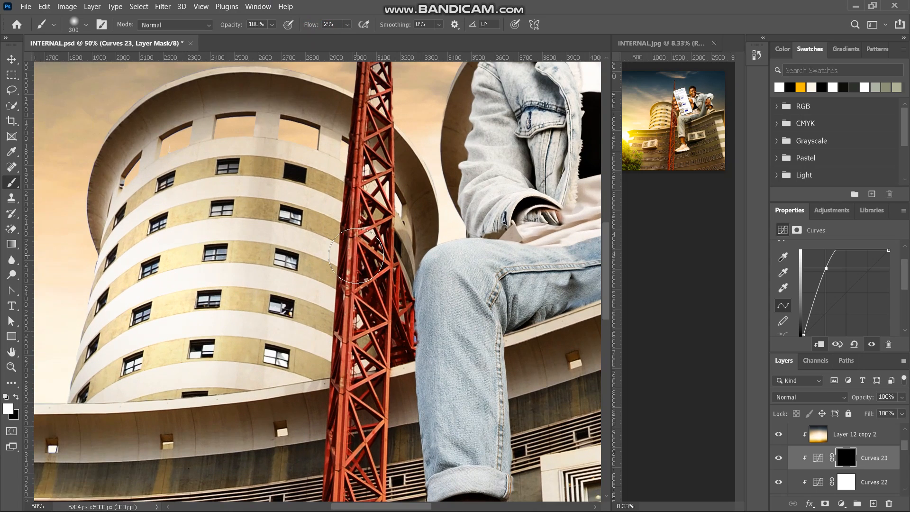
{"action": "scroll", "coordinate": [356, 256], "scroll_direction": "down", "scroll_amount": 2}
{"action": "mouse_move", "coordinate": [356, 255]}
{"action": "left_mouse_down"}
{"action": "mouse_move", "coordinate": [355, 220]}
{"action": "mouse_move", "coordinate": [345, 217]}
{"action": "mouse_move", "coordinate": [327, 259]}
{"action": "mouse_move", "coordinate": [323, 228]}
{"action": "mouse_move", "coordinate": [351, 239]}
{"action": "mouse_move", "coordinate": [358, 284]}
{"action": "mouse_move", "coordinate": [362, 236]}
{"action": "mouse_move", "coordinate": [396, 405]}
{"action": "left_mouse_up"}
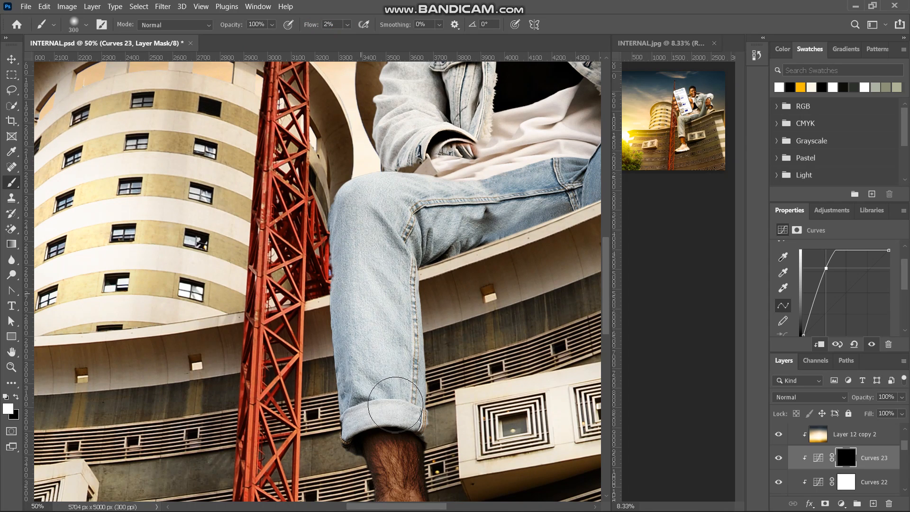
Step: Brighten the lowered ankle and its sneaker by painting white on the mask with a brush reduced to 175 px
{"action": "scroll", "coordinate": [395, 405], "scroll_direction": "down", "scroll_amount": 2}
{"action": "scroll", "coordinate": [396, 405], "scroll_direction": "down", "scroll_amount": 3}
{"action": "key", "text": "bracketleft"}
{"action": "key", "text": "bracketleft"}
{"action": "key", "text": "bracketleft"}
{"action": "key", "text": "bracketleft"}
{"action": "key", "text": "bracketleft"}
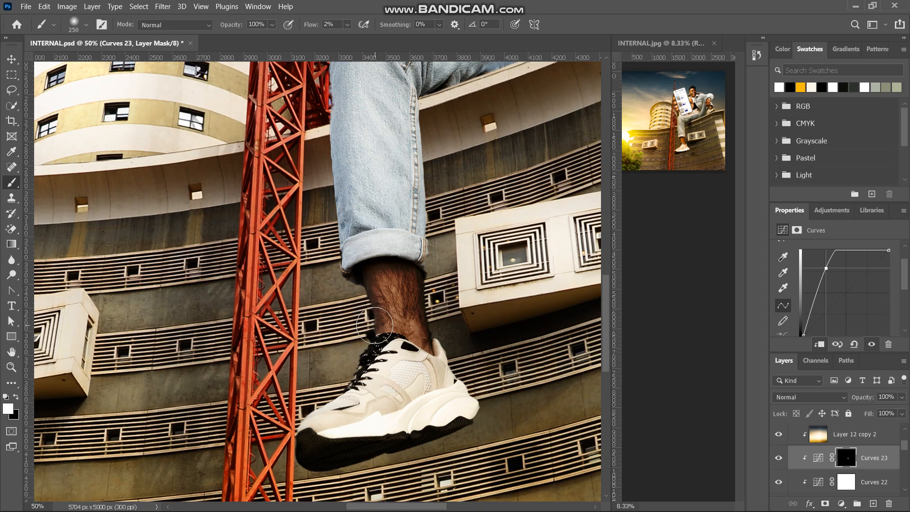
{"action": "mouse_move", "coordinate": [374, 326]}
{"action": "left_mouse_down"}
{"action": "mouse_move", "coordinate": [384, 265]}
{"action": "mouse_move", "coordinate": [385, 334]}
{"action": "mouse_move", "coordinate": [366, 275]}
{"action": "mouse_move", "coordinate": [382, 324]}
{"action": "mouse_move", "coordinate": [385, 306]}
{"action": "mouse_move", "coordinate": [402, 332]}
{"action": "mouse_move", "coordinate": [375, 293]}
{"action": "mouse_move", "coordinate": [414, 336]}
{"action": "mouse_move", "coordinate": [379, 327]}
{"action": "mouse_move", "coordinate": [382, 286]}
{"action": "mouse_move", "coordinate": [377, 331]}
{"action": "left_mouse_up"}
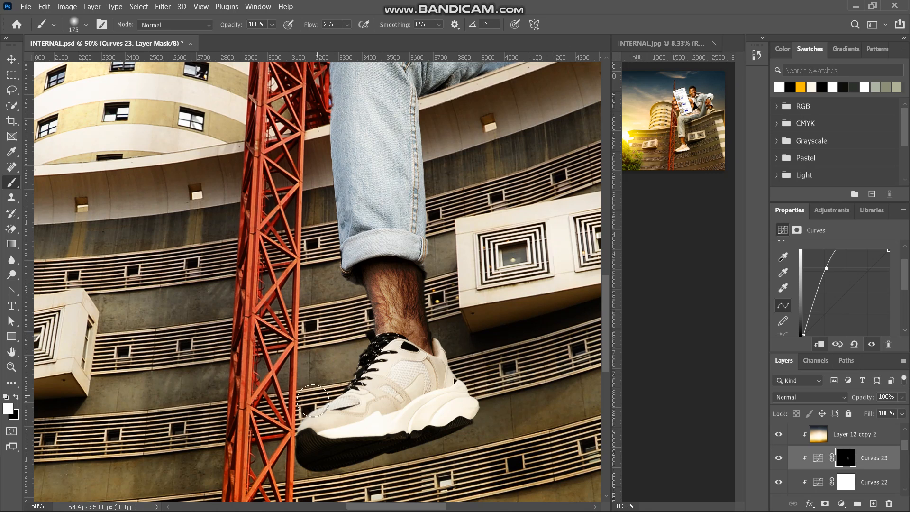
{"action": "mouse_move", "coordinate": [311, 404]}
{"action": "left_mouse_down"}
{"action": "mouse_move", "coordinate": [298, 403]}
{"action": "mouse_move", "coordinate": [326, 358]}
{"action": "mouse_move", "coordinate": [301, 417]}
{"action": "mouse_move", "coordinate": [330, 415]}
{"action": "mouse_move", "coordinate": [315, 414]}
{"action": "mouse_move", "coordinate": [346, 403]}
{"action": "mouse_move", "coordinate": [289, 436]}
{"action": "mouse_move", "coordinate": [317, 408]}
{"action": "mouse_move", "coordinate": [395, 363]}
{"action": "mouse_move", "coordinate": [358, 366]}
{"action": "mouse_move", "coordinate": [322, 398]}
{"action": "mouse_move", "coordinate": [350, 390]}
{"action": "mouse_move", "coordinate": [399, 422]}
{"action": "left_mouse_up"}
Step: Paint white on the mask over the outer edge of the lowered leg's jeans cuff with the 175 px brush
{"action": "scroll", "coordinate": [399, 422], "scroll_direction": "down", "scroll_amount": 5}
{"action": "scroll", "coordinate": [399, 422], "scroll_direction": "right", "scroll_amount": 5}
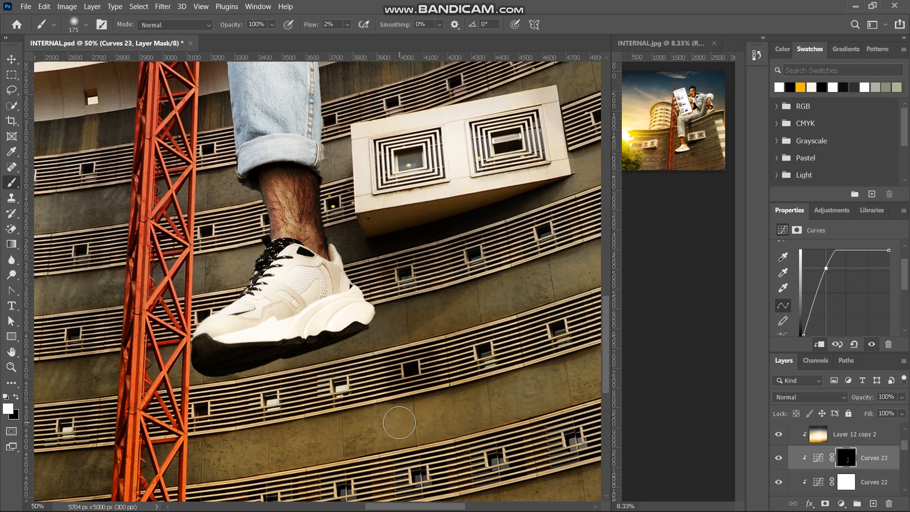
{"action": "scroll", "coordinate": [399, 422], "scroll_direction": "right", "scroll_amount": 3}
{"action": "scroll", "coordinate": [399, 423], "scroll_direction": "up", "scroll_amount": 8}
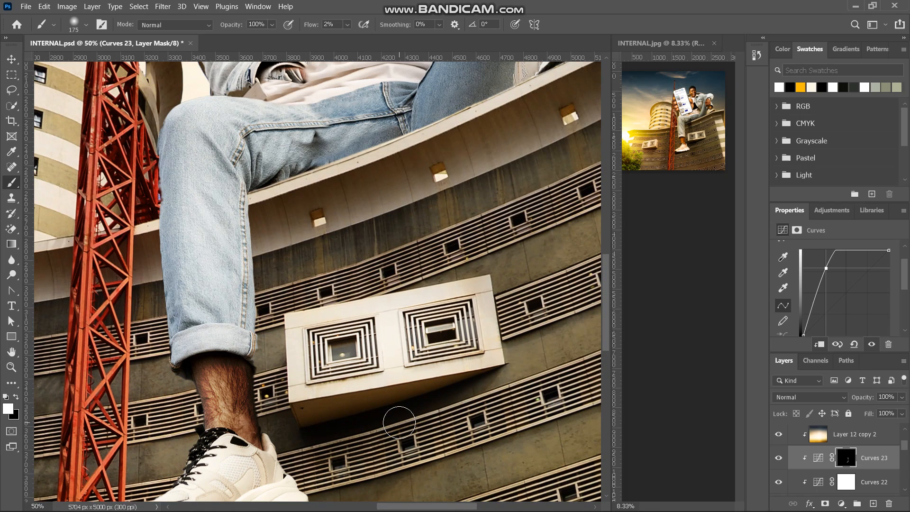
{"action": "mouse_move", "coordinate": [191, 344]}
{"action": "left_mouse_down"}
{"action": "mouse_move", "coordinate": [151, 361]}
{"action": "mouse_move", "coordinate": [190, 349]}
{"action": "mouse_move", "coordinate": [210, 333]}
{"action": "mouse_move", "coordinate": [168, 357]}
{"action": "mouse_move", "coordinate": [217, 325]}
{"action": "mouse_move", "coordinate": [205, 341]}
{"action": "mouse_move", "coordinate": [189, 345]}
{"action": "mouse_move", "coordinate": [225, 318]}
{"action": "mouse_move", "coordinate": [182, 366]}
{"action": "mouse_move", "coordinate": [202, 345]}
{"action": "mouse_move", "coordinate": [143, 369]}
{"action": "mouse_move", "coordinate": [203, 323]}
{"action": "left_mouse_up"}
Step: Brighten the denim folds just above the lowered leg's cuff by painting white on the mask with a 70 px brush
{"action": "scroll", "coordinate": [254, 325], "scroll_direction": "left", "scroll_amount": 2}
{"action": "key", "text": "bracketleft"}
{"action": "key", "text": "bracketleft"}
{"action": "key", "text": "bracketleft"}
{"action": "key", "text": "bracketleft"}
{"action": "key", "text": "bracketleft"}
{"action": "key", "text": "bracketleft"}
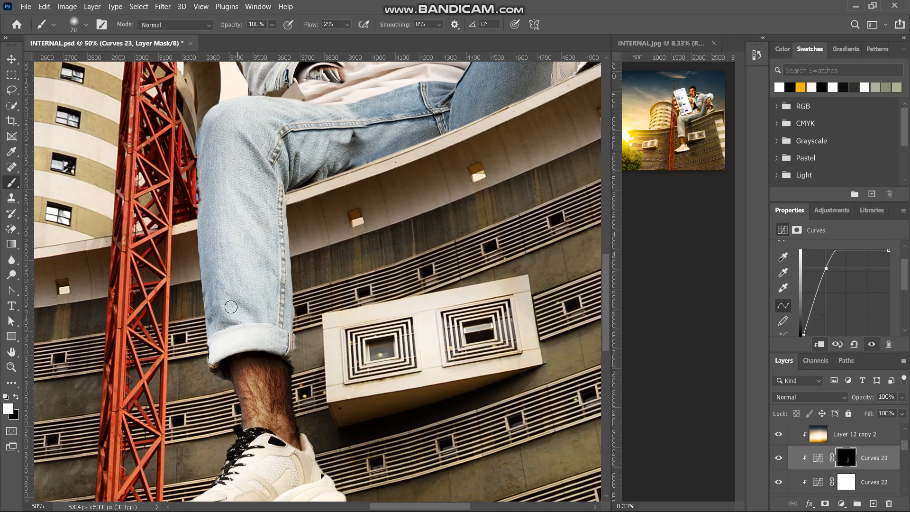
{"action": "left_click_drag", "start_coordinate": [225, 302], "coordinate": [258, 324]}
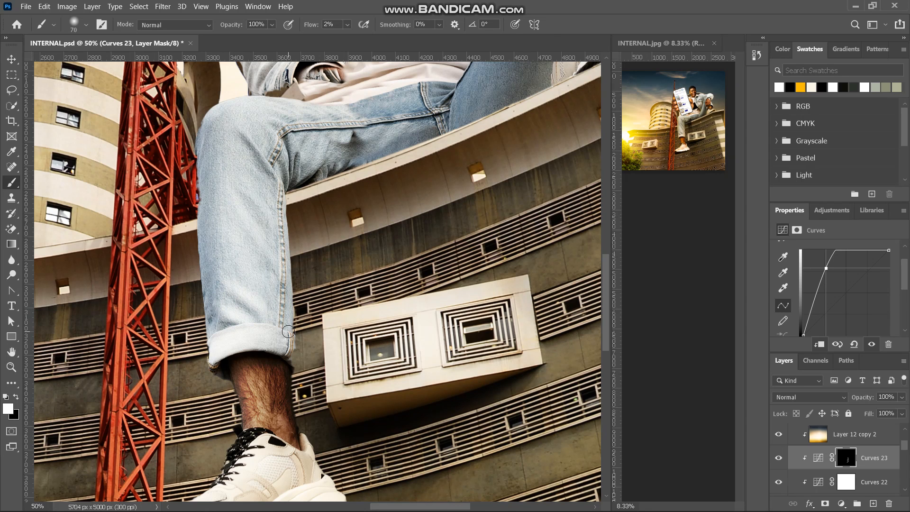
Step: Paint white on the mask with the 70 px brush over the jacket's chest and the upper sleeve nearest the sunset
{"action": "scroll", "coordinate": [288, 331], "scroll_direction": "up", "scroll_amount": 2}
{"action": "scroll", "coordinate": [287, 330], "scroll_direction": "left", "scroll_amount": 1}
{"action": "scroll", "coordinate": [286, 329], "scroll_direction": "up", "scroll_amount": 2}
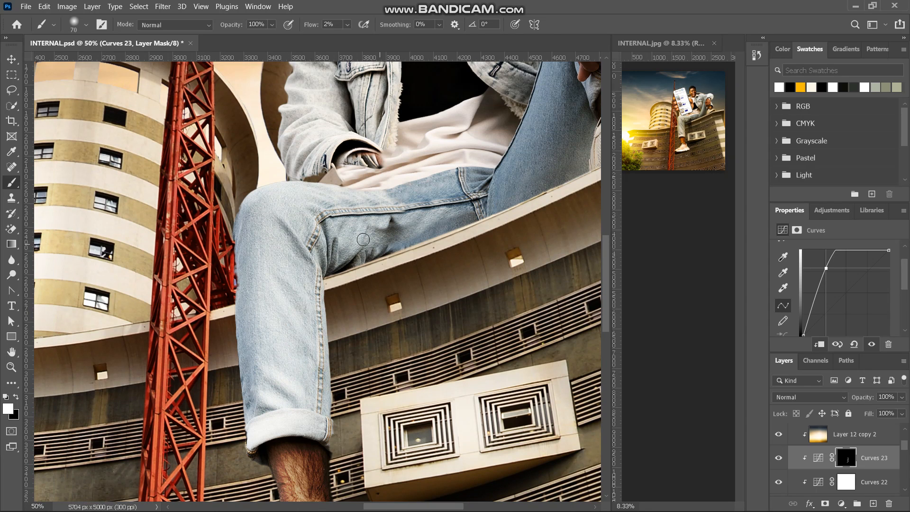
{"action": "scroll", "coordinate": [364, 227], "scroll_direction": "up", "scroll_amount": 1}
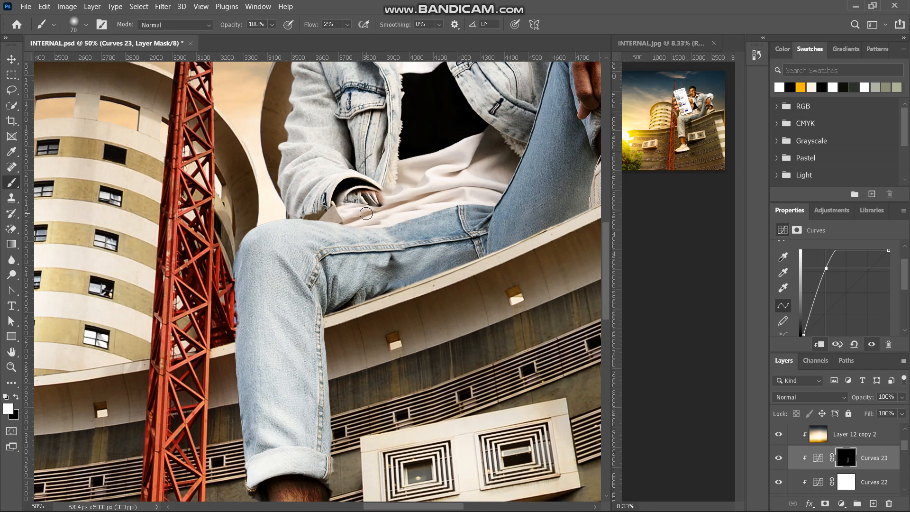
{"action": "scroll", "coordinate": [365, 214], "scroll_direction": "up", "scroll_amount": 3}
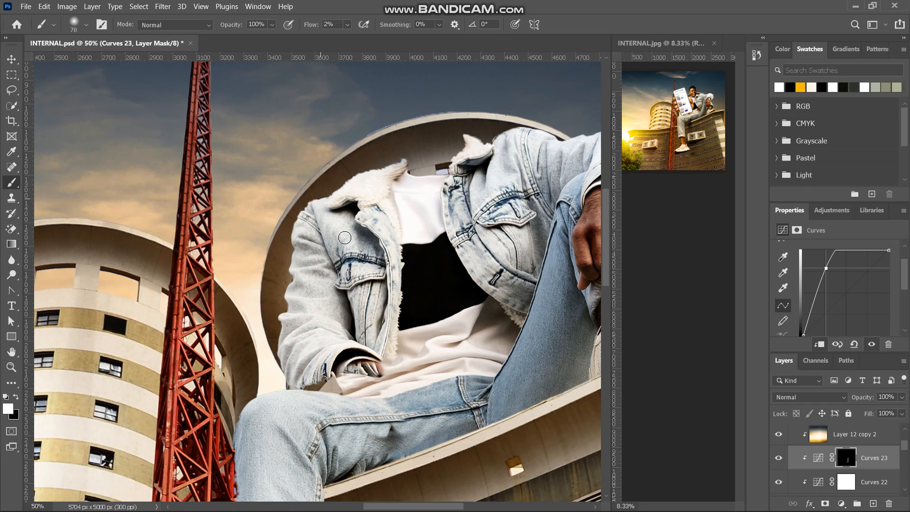
{"action": "left_click_drag", "start_coordinate": [342, 237], "coordinate": [339, 214]}
{"action": "left_click_drag", "start_coordinate": [292, 273], "coordinate": [326, 284]}
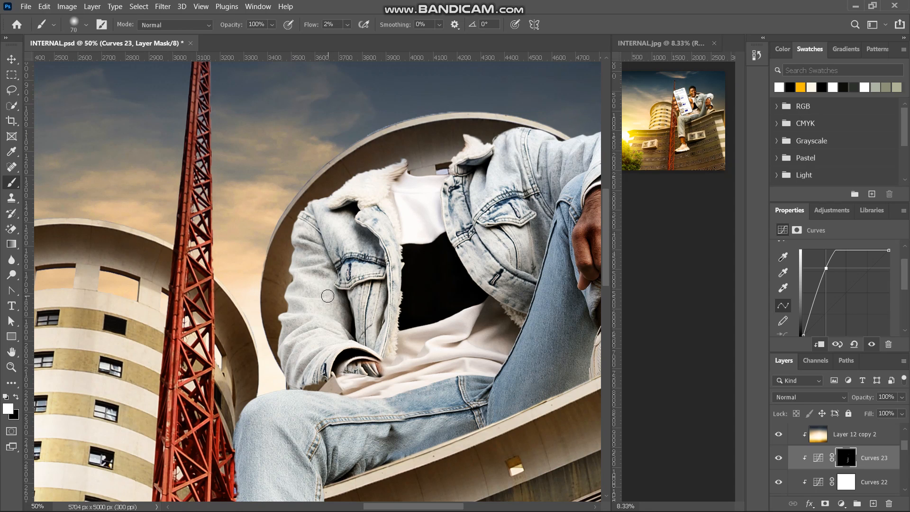
Step: Brighten the raised leg's jeans by painting white on the mask with a brush enlarged to 150 px
{"action": "scroll", "coordinate": [327, 296], "scroll_direction": "right", "scroll_amount": 5}
{"action": "scroll", "coordinate": [328, 296], "scroll_direction": "down", "scroll_amount": 1}
{"action": "scroll", "coordinate": [327, 296], "scroll_direction": "down", "scroll_amount": 1}
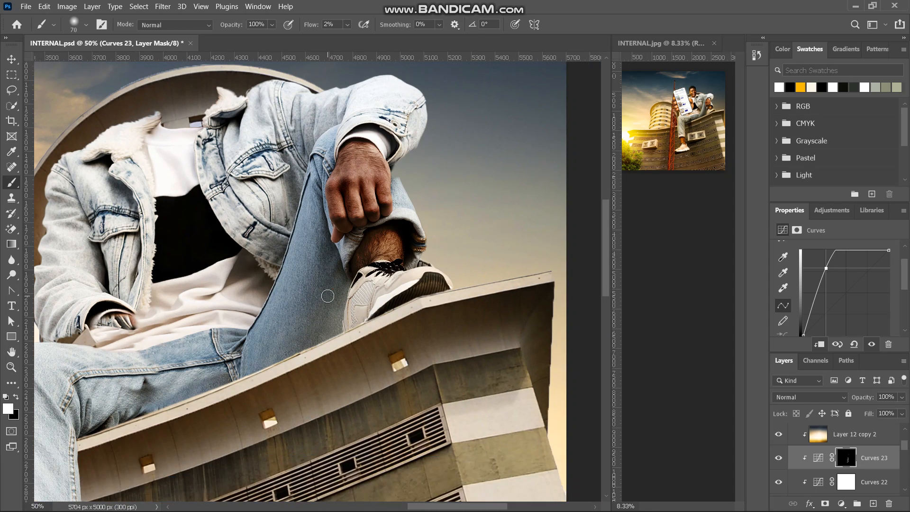
{"action": "key", "text": "]"}
{"action": "key", "text": "]"}
{"action": "key", "text": "]"}
{"action": "mouse_move", "coordinate": [291, 254]}
{"action": "left_mouse_down"}
{"action": "mouse_move", "coordinate": [315, 208]}
{"action": "mouse_move", "coordinate": [301, 213]}
{"action": "mouse_move", "coordinate": [307, 245]}
{"action": "mouse_move", "coordinate": [260, 359]}
{"action": "mouse_move", "coordinate": [310, 213]}
{"action": "mouse_move", "coordinate": [303, 288]}
{"action": "mouse_move", "coordinate": [308, 179]}
{"action": "mouse_move", "coordinate": [260, 351]}
{"action": "mouse_move", "coordinate": [335, 315]}
{"action": "mouse_move", "coordinate": [355, 325]}
{"action": "mouse_move", "coordinate": [399, 272]}
{"action": "left_mouse_up"}
Step: Paint white on the mask over the raised sneaker and ankle, reducing the brush to 80 px, and compare with the brightening Curves hidden
{"action": "left_click_drag", "start_coordinate": [411, 274], "coordinate": [372, 295]}
{"action": "key", "text": "bracketleft"}
{"action": "key", "text": "bracketleft"}
{"action": "key", "text": "bracketleft"}
{"action": "key", "text": "bracketleft"}
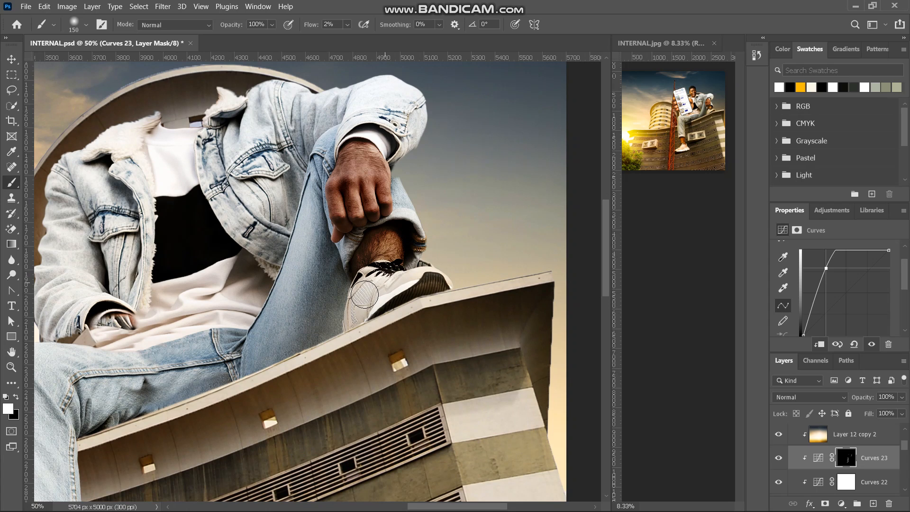
{"action": "mouse_move", "coordinate": [373, 281]}
{"action": "left_mouse_down"}
{"action": "mouse_move", "coordinate": [351, 321]}
{"action": "mouse_move", "coordinate": [382, 267]}
{"action": "mouse_move", "coordinate": [372, 296]}
{"action": "mouse_move", "coordinate": [449, 259]}
{"action": "mouse_move", "coordinate": [424, 270]}
{"action": "left_mouse_up"}
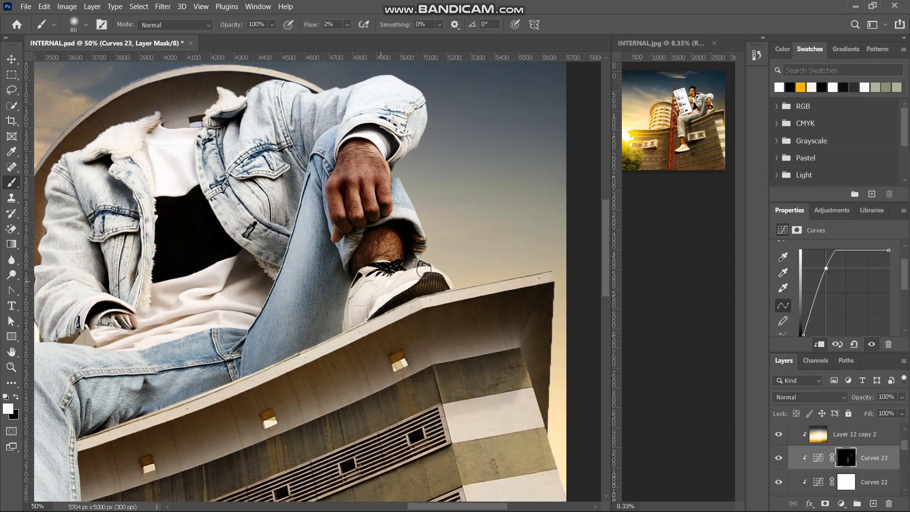
{"action": "mouse_move", "coordinate": [385, 237]}
{"action": "left_mouse_down"}
{"action": "mouse_move", "coordinate": [395, 149]}
{"action": "mouse_move", "coordinate": [391, 278]}
{"action": "mouse_move", "coordinate": [388, 230]}
{"action": "mouse_move", "coordinate": [389, 264]}
{"action": "left_mouse_up"}
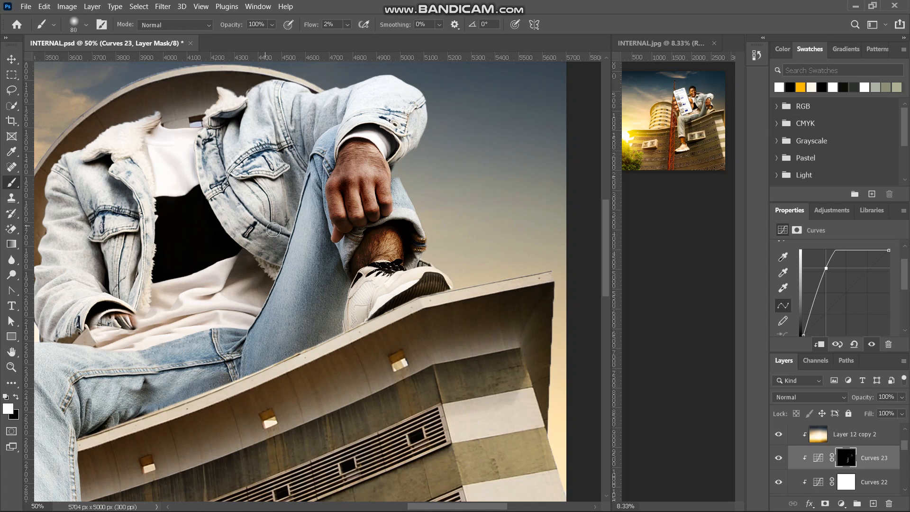
{"action": "left_click", "coordinate": [779, 457]}
{"action": "left_click", "coordinate": [779, 457]}
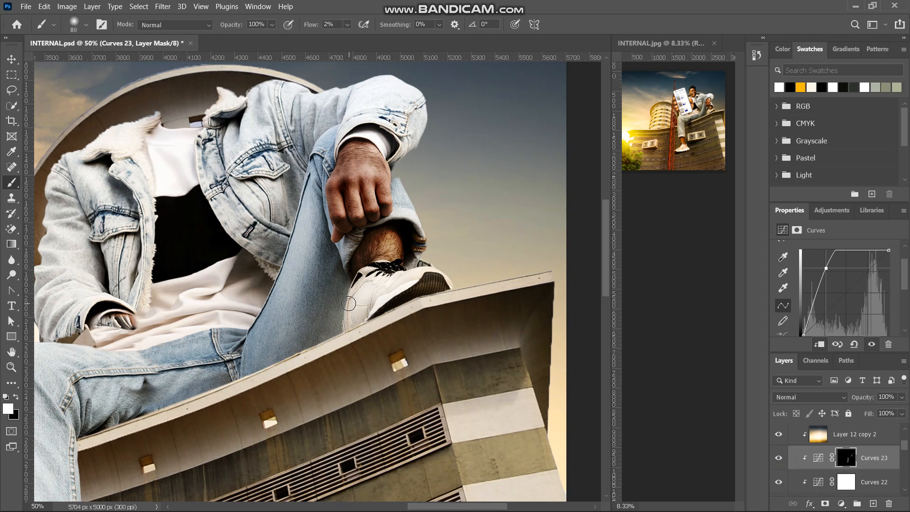
Step: Brighten the denim jacket's front below the chest pocket on the raised-knee side by painting white on the mask with the 80 px brush
{"action": "scroll", "coordinate": [349, 304], "scroll_direction": "up", "scroll_amount": 1}
{"action": "mouse_move", "coordinate": [254, 228]}
{"action": "left_mouse_down"}
{"action": "mouse_move", "coordinate": [270, 250]}
{"action": "mouse_move", "coordinate": [283, 234]}
{"action": "mouse_move", "coordinate": [276, 228]}
{"action": "mouse_move", "coordinate": [291, 236]}
{"action": "mouse_move", "coordinate": [287, 227]}
{"action": "mouse_move", "coordinate": [251, 232]}
{"action": "mouse_move", "coordinate": [238, 257]}
{"action": "mouse_move", "coordinate": [248, 265]}
{"action": "mouse_move", "coordinate": [281, 234]}
{"action": "left_mouse_up"}
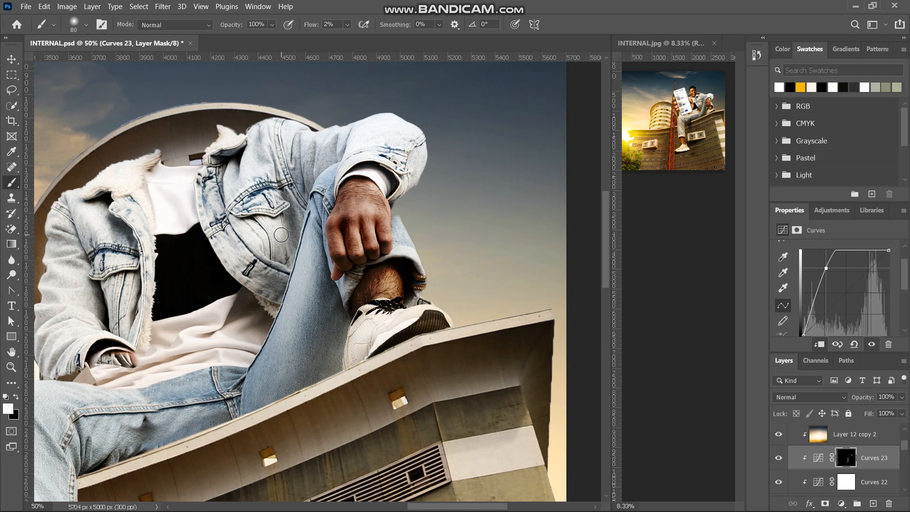
{"action": "scroll", "coordinate": [281, 234], "scroll_direction": "down", "scroll_amount": 1}
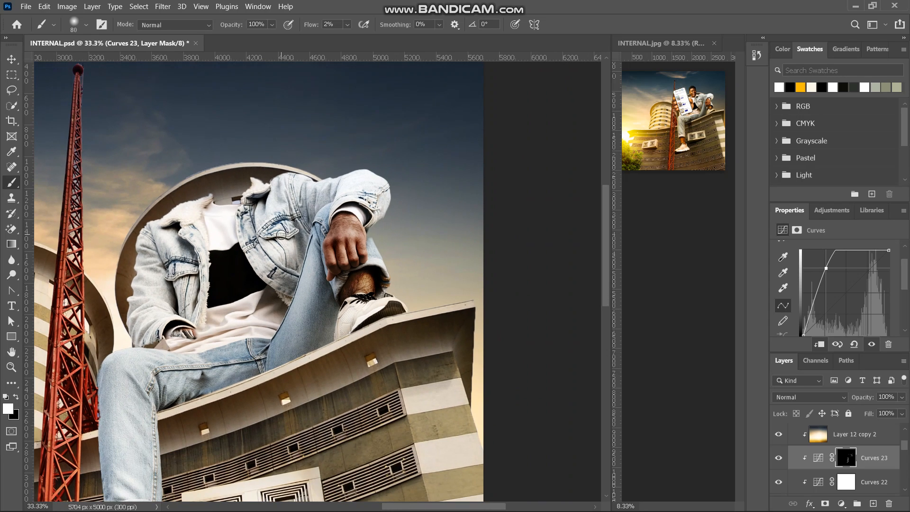
{"action": "scroll", "coordinate": [281, 235], "scroll_direction": "up", "scroll_amount": 2}
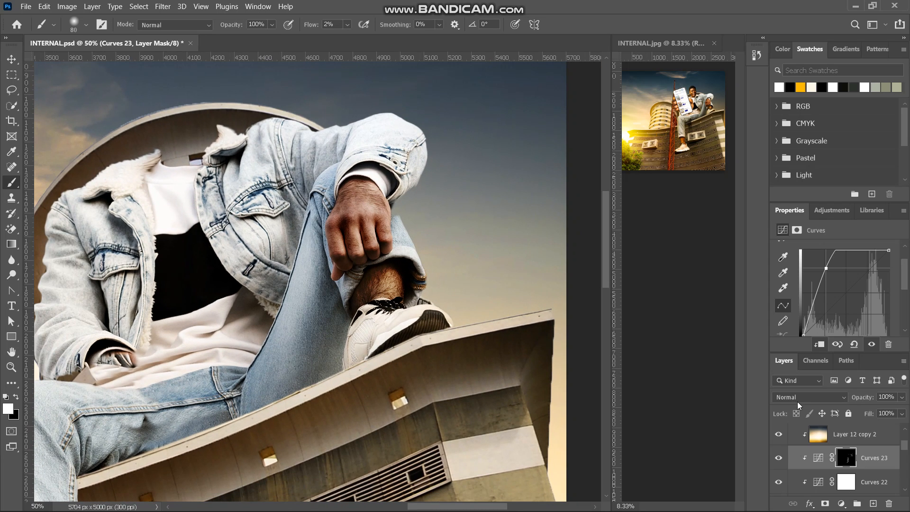
Step: Add a clipped Curves adjustment that darkens the seated man's midtones and invert its mask to black
{"action": "left_click", "coordinate": [842, 503]}
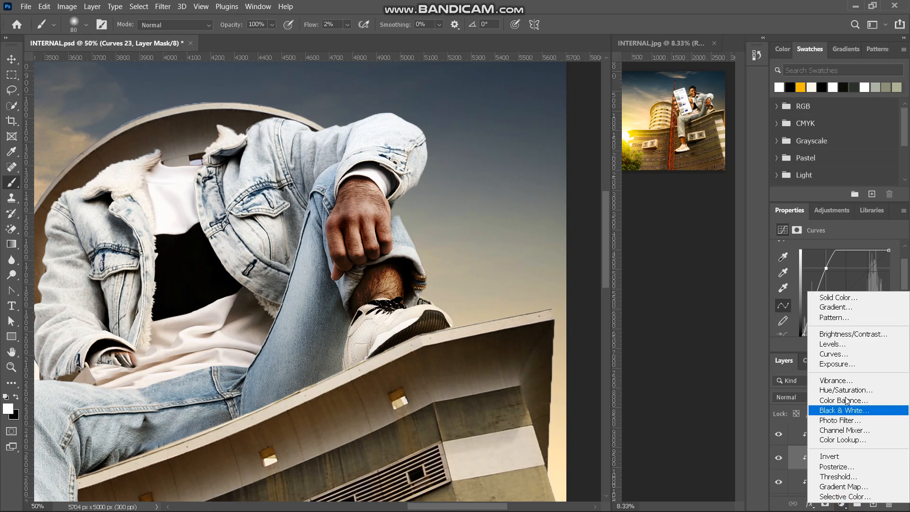
{"action": "left_click", "coordinate": [846, 353]}
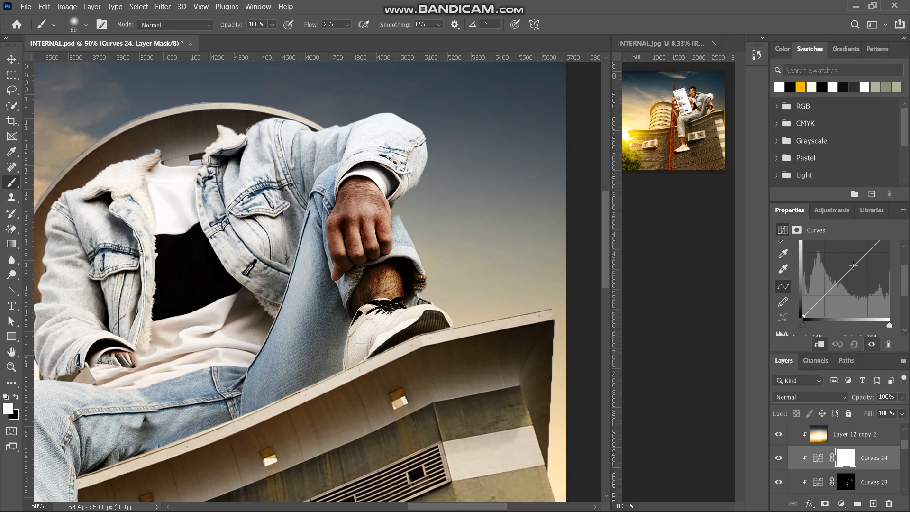
{"action": "left_click_drag", "start_coordinate": [853, 265], "coordinate": [865, 281]}
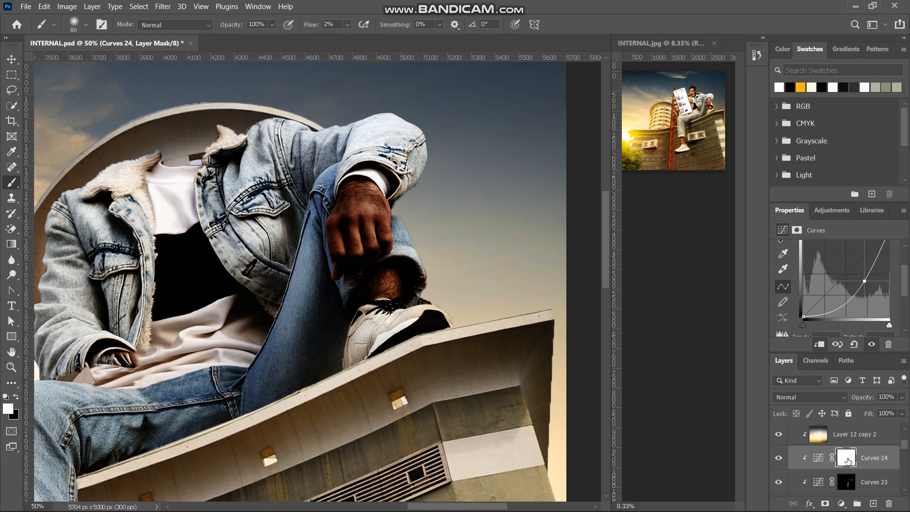
{"action": "key", "text": "ctrl+i"}
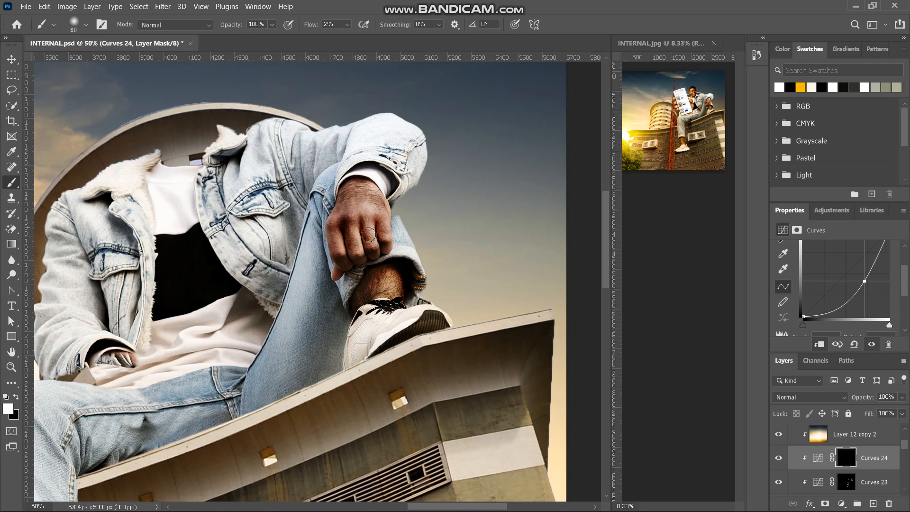
Step: Enlarge the brush to 200 px and paint white on the mask to darken the raised leg's shaded ankle and cuff area
{"action": "scroll", "coordinate": [483, 223], "scroll_direction": "down", "scroll_amount": 2}
{"action": "scroll", "coordinate": [484, 222], "scroll_direction": "left", "scroll_amount": 1}
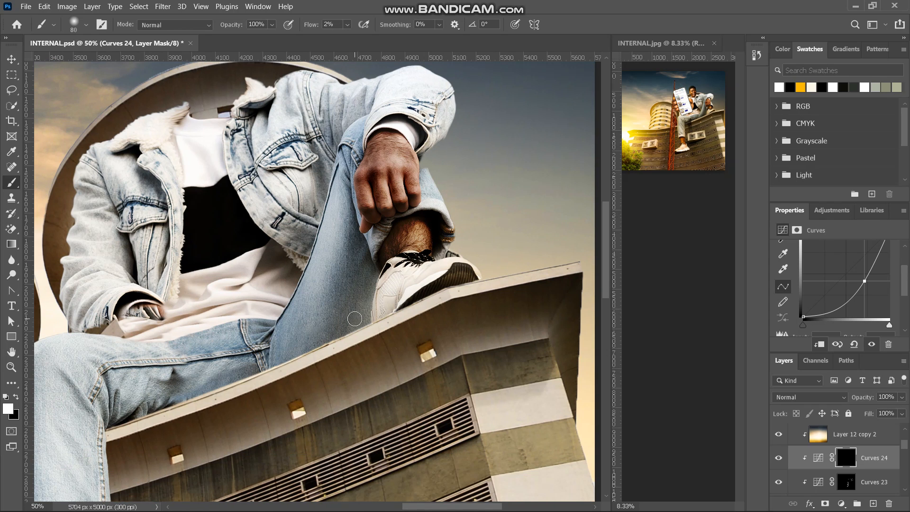
{"action": "key", "text": "bracketright"}
{"action": "key", "text": "bracketright"}
{"action": "key", "text": "bracketright"}
{"action": "key", "text": "bracketright"}
{"action": "key", "text": "bracketright"}
{"action": "key", "text": "bracketright"}
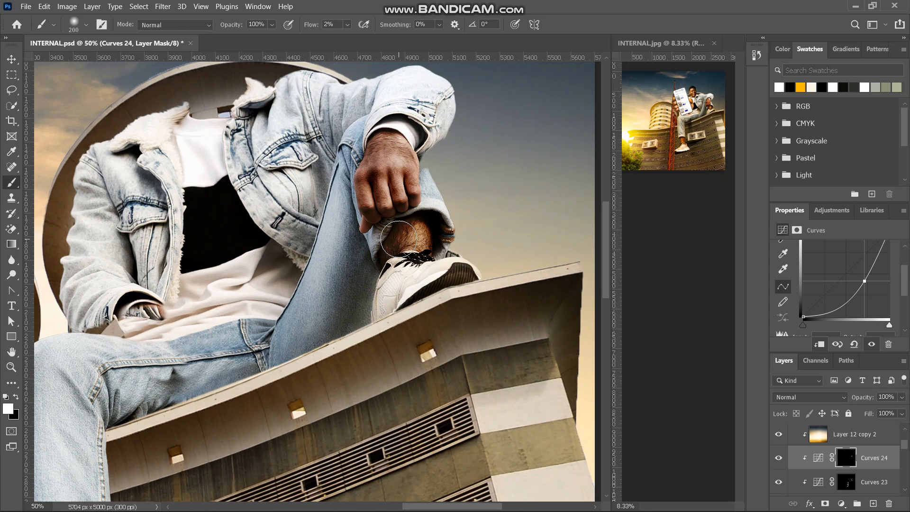
{"action": "scroll", "coordinate": [334, 322], "scroll_direction": "down", "scroll_amount": 2}
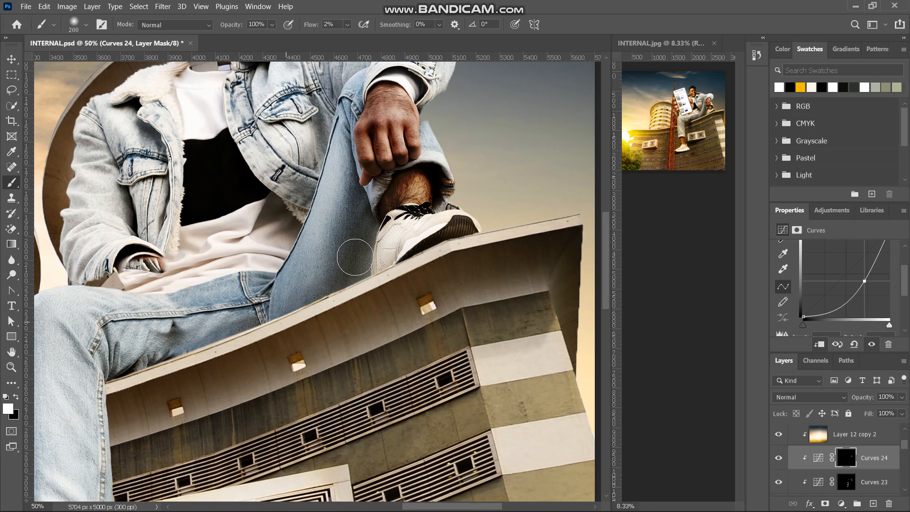
{"action": "scroll", "coordinate": [347, 313], "scroll_direction": "left", "scroll_amount": 5}
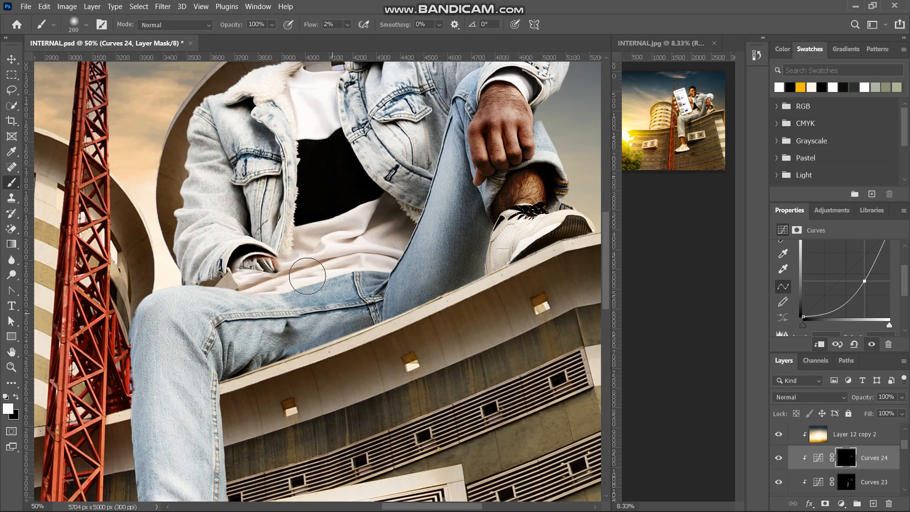
Step: Reduce the brush to 90 px and darken the lowered leg's jeans along the shin by painting white on the mask
{"action": "scroll", "coordinate": [256, 268], "scroll_direction": "down", "scroll_amount": 2}
{"action": "scroll", "coordinate": [250, 263], "scroll_direction": "down", "scroll_amount": 1}
{"action": "key", "text": "bracketleft"}
{"action": "key", "text": "bracketleft"}
{"action": "key", "text": "bracketleft"}
{"action": "key", "text": "bracketleft"}
{"action": "key", "text": "bracketleft"}
{"action": "key", "text": "bracketleft"}
{"action": "key", "text": "bracketleft"}
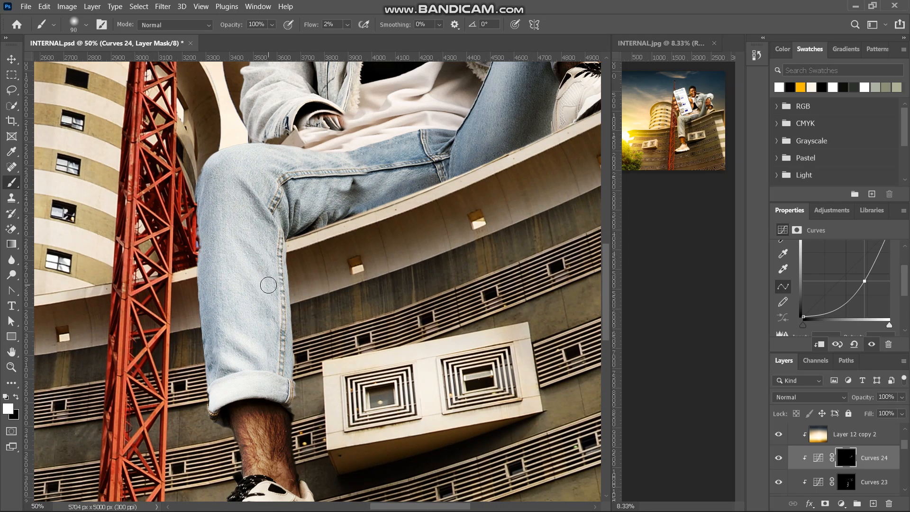
{"action": "left_click_drag", "start_coordinate": [249, 278], "coordinate": [263, 309]}
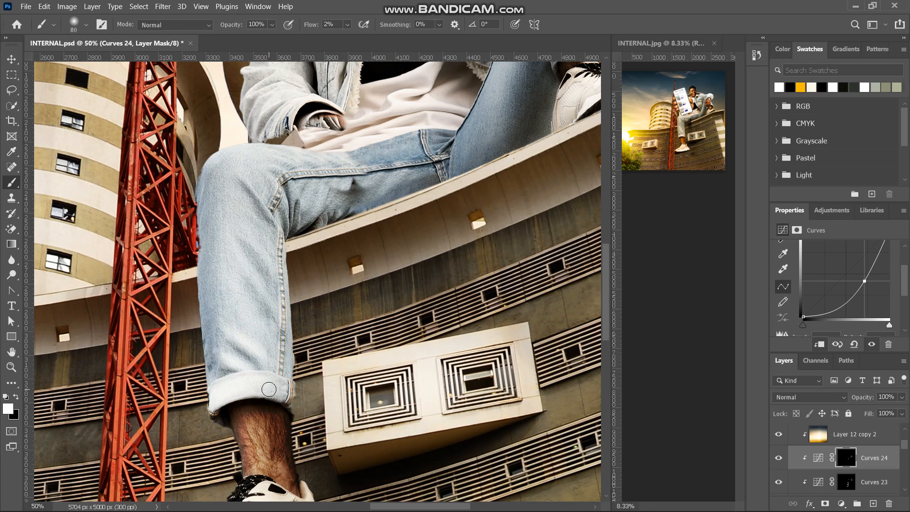
Step: Enlarge the brush to 200 px and darken the rolled cuff of the lowered leg on the mask
{"action": "key", "text": "bracketright"}
{"action": "key", "text": "bracketright"}
{"action": "key", "text": "bracketright"}
{"action": "key", "text": "bracketright"}
{"action": "key", "text": "bracketright"}
{"action": "key", "text": "bracketright"}
{"action": "key", "text": "bracketright"}
{"action": "left_click", "coordinate": [245, 384]}
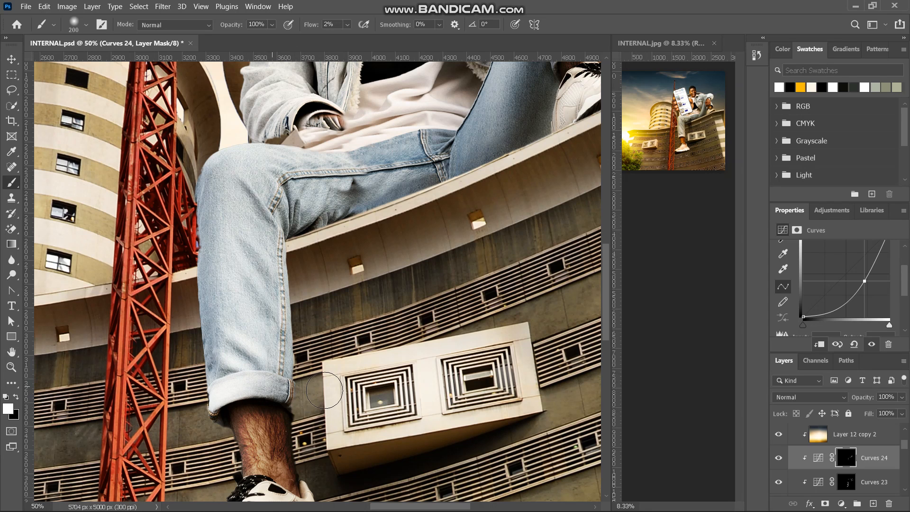
Step: Paint white on the mask over the lowered sneaker's heel and compare with the darkening Curves hidden
{"action": "scroll", "coordinate": [323, 390], "scroll_direction": "down", "scroll_amount": 3}
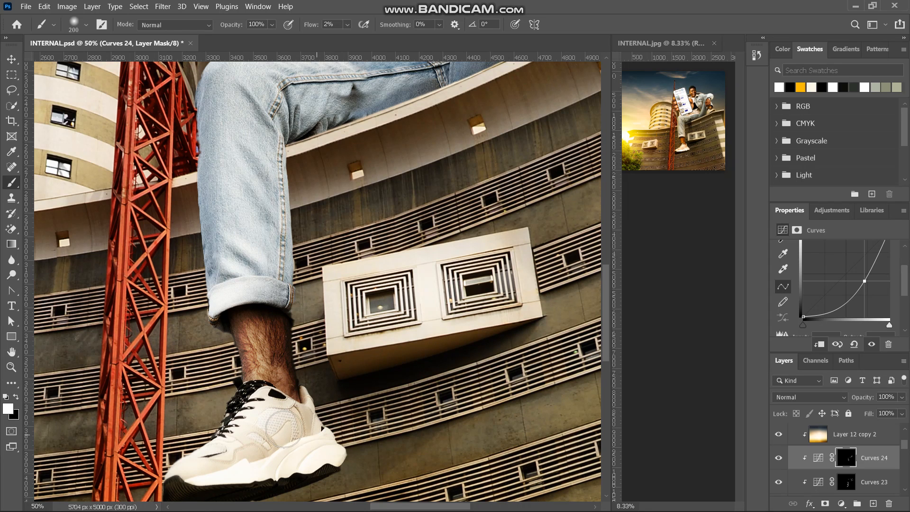
{"action": "mouse_move", "coordinate": [331, 414]}
{"action": "left_mouse_down"}
{"action": "mouse_move", "coordinate": [303, 417]}
{"action": "mouse_move", "coordinate": [335, 387]}
{"action": "mouse_move", "coordinate": [313, 413]}
{"action": "mouse_move", "coordinate": [318, 426]}
{"action": "mouse_move", "coordinate": [308, 407]}
{"action": "mouse_move", "coordinate": [268, 428]}
{"action": "mouse_move", "coordinate": [296, 420]}
{"action": "mouse_move", "coordinate": [335, 436]}
{"action": "mouse_move", "coordinate": [284, 456]}
{"action": "mouse_move", "coordinate": [334, 446]}
{"action": "mouse_move", "coordinate": [314, 451]}
{"action": "mouse_move", "coordinate": [327, 400]}
{"action": "mouse_move", "coordinate": [270, 428]}
{"action": "mouse_move", "coordinate": [285, 453]}
{"action": "mouse_move", "coordinate": [327, 419]}
{"action": "mouse_move", "coordinate": [270, 462]}
{"action": "mouse_move", "coordinate": [342, 404]}
{"action": "left_mouse_up"}
{"action": "scroll", "coordinate": [351, 403], "scroll_direction": "down", "scroll_amount": 3}
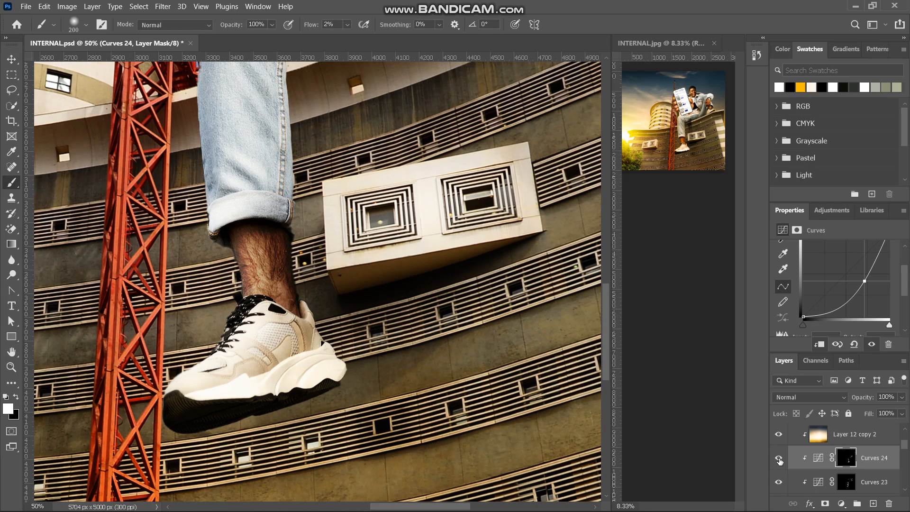
{"action": "left_click", "coordinate": [778, 460]}
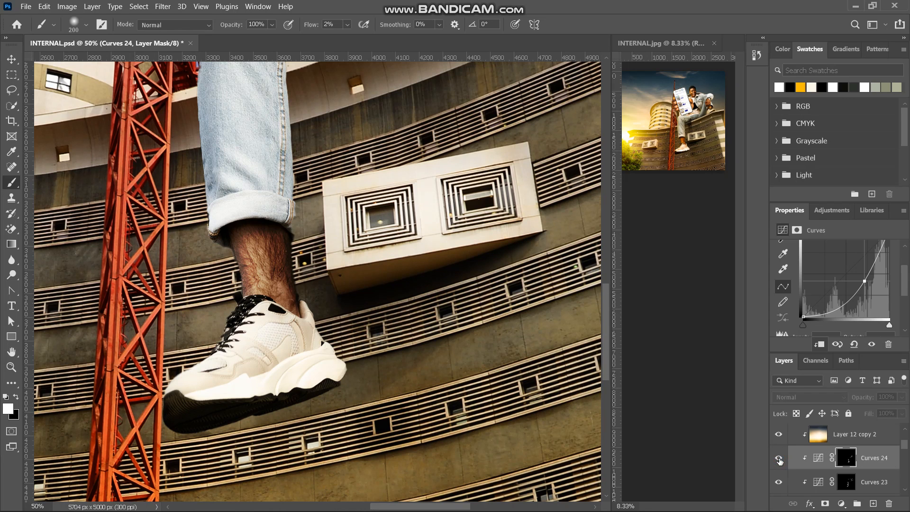
{"action": "left_click", "coordinate": [779, 460]}
Step: Darken the side of the raised sneaker resting on the roof edge with the 200 px brush on the mask
{"action": "scroll", "coordinate": [483, 429], "scroll_direction": "right", "scroll_amount": 5}
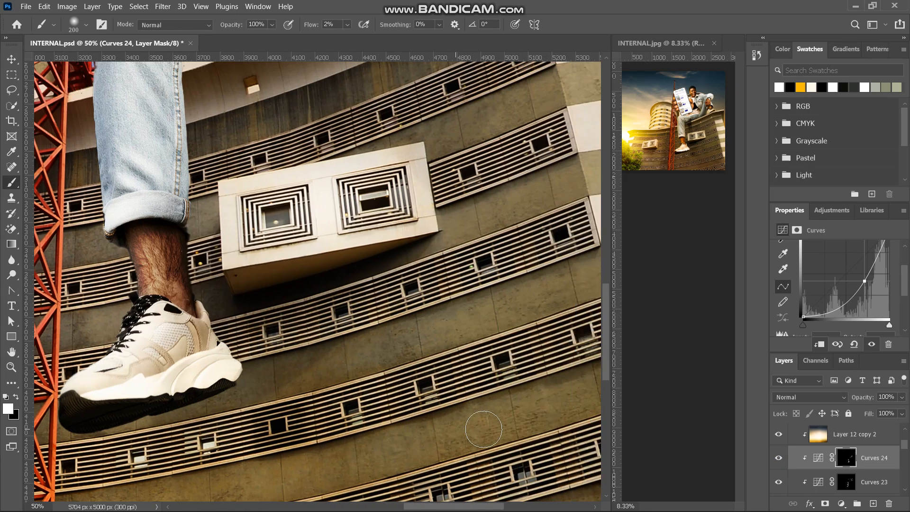
{"action": "scroll", "coordinate": [483, 429], "scroll_direction": "right", "scroll_amount": 15}
{"action": "scroll", "coordinate": [359, 442], "scroll_direction": "up", "scroll_amount": 8}
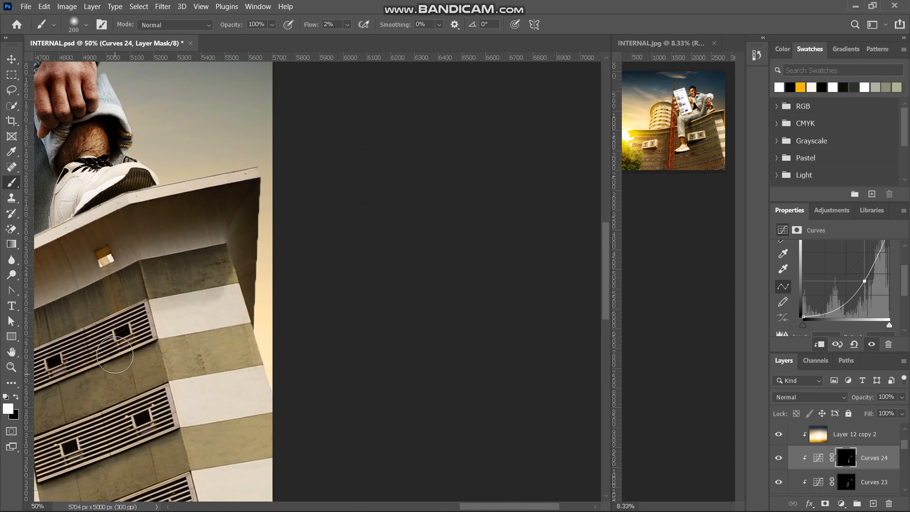
{"action": "scroll", "coordinate": [115, 354], "scroll_direction": "up", "scroll_amount": 2}
{"action": "scroll", "coordinate": [142, 331], "scroll_direction": "left", "scroll_amount": 6}
{"action": "mouse_move", "coordinate": [204, 295]}
{"action": "left_mouse_down"}
{"action": "mouse_move", "coordinate": [238, 244]}
{"action": "mouse_move", "coordinate": [209, 292]}
{"action": "mouse_move", "coordinate": [229, 257]}
{"action": "mouse_move", "coordinate": [202, 284]}
{"action": "mouse_move", "coordinate": [196, 308]}
{"action": "mouse_move", "coordinate": [262, 215]}
{"action": "mouse_move", "coordinate": [193, 308]}
{"action": "mouse_move", "coordinate": [239, 246]}
{"action": "mouse_move", "coordinate": [215, 283]}
{"action": "mouse_move", "coordinate": [216, 257]}
{"action": "mouse_move", "coordinate": [259, 230]}
{"action": "mouse_move", "coordinate": [233, 229]}
{"action": "mouse_move", "coordinate": [255, 252]}
{"action": "mouse_move", "coordinate": [208, 287]}
{"action": "mouse_move", "coordinate": [223, 264]}
{"action": "left_mouse_up"}
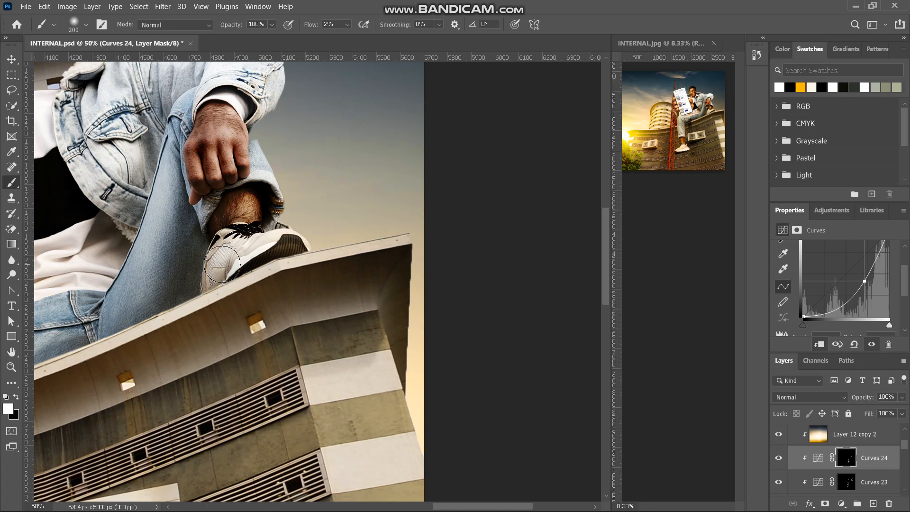
Step: Darken the jacket's lower hem with a 100 px brush and the hand on the raised knee with a 70 px brush
{"action": "scroll", "coordinate": [222, 264], "scroll_direction": "left", "scroll_amount": 5}
{"action": "scroll", "coordinate": [230, 261], "scroll_direction": "up", "scroll_amount": 2}
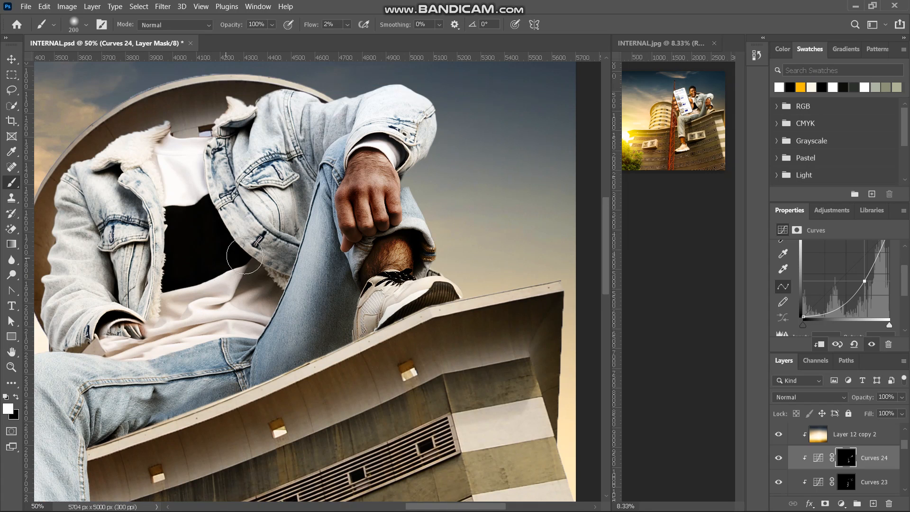
{"action": "key", "text": "bracketleft"}
{"action": "key", "text": "bracketleft"}
{"action": "left_click_drag", "start_coordinate": [268, 250], "coordinate": [271, 241]}
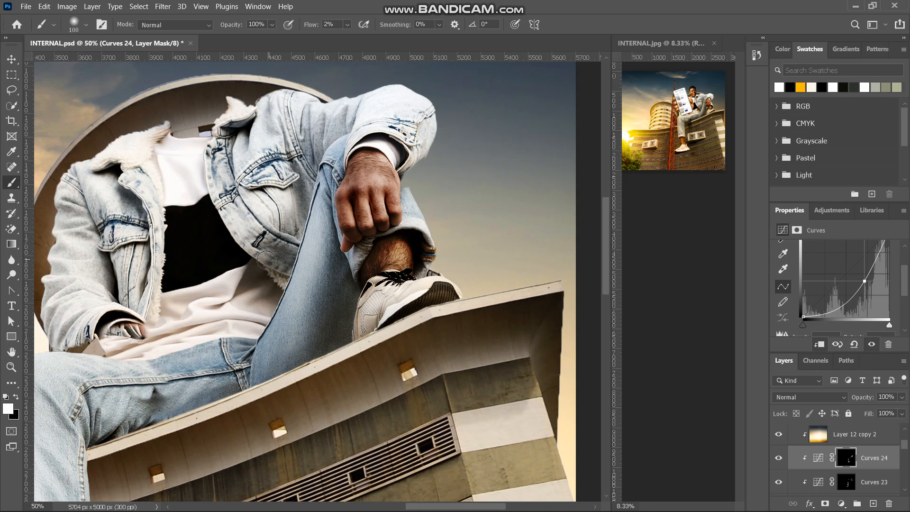
{"action": "scroll", "coordinate": [285, 285], "scroll_direction": "left", "scroll_amount": 5}
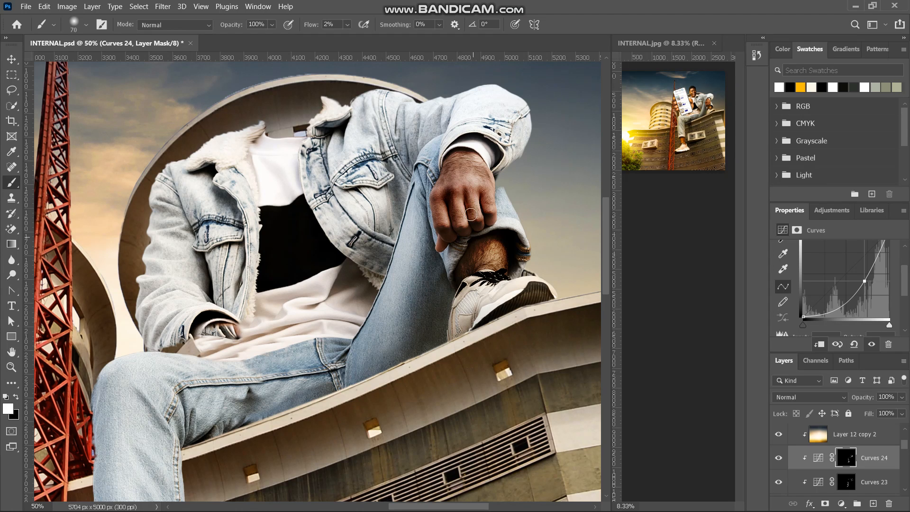
{"action": "left_click_drag", "start_coordinate": [483, 195], "coordinate": [485, 196]}
Step: Lower the brush flow to 1%, darken the denim beside the raised knee with a 150 px brush, and save the document
{"action": "key", "text": "bracketright"}
{"action": "key", "text": "bracketright"}
{"action": "key", "text": "bracketright"}
{"action": "left_click_drag", "start_coordinate": [304, 29], "coordinate": [301, 28]}
{"action": "left_click_drag", "start_coordinate": [458, 155], "coordinate": [442, 185]}
{"action": "key", "text": "bracketleft"}
{"action": "key", "text": "bracketleft"}
{"action": "key", "text": "bracketleft"}
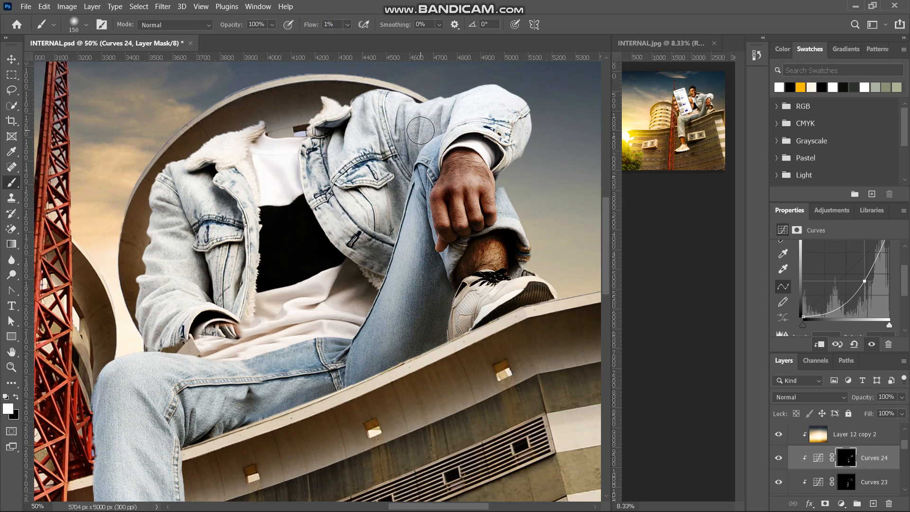
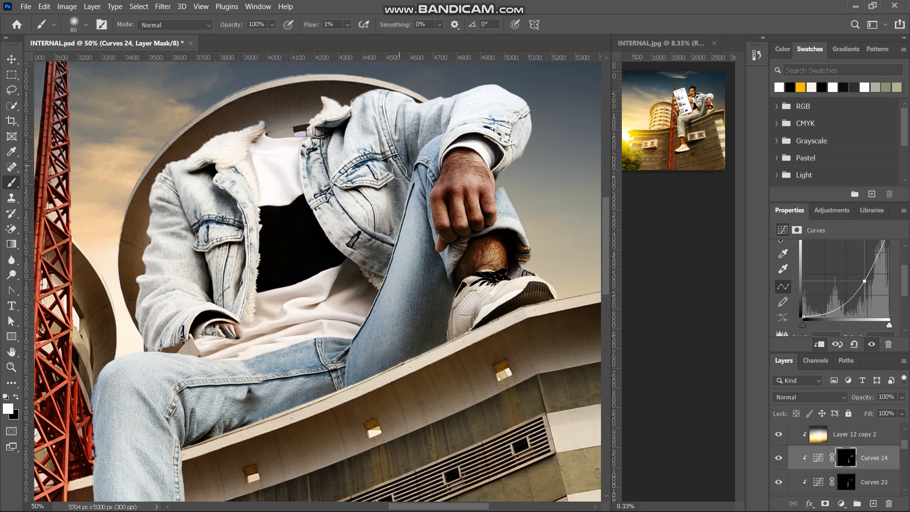
{"action": "key", "text": "ctrl+s"}
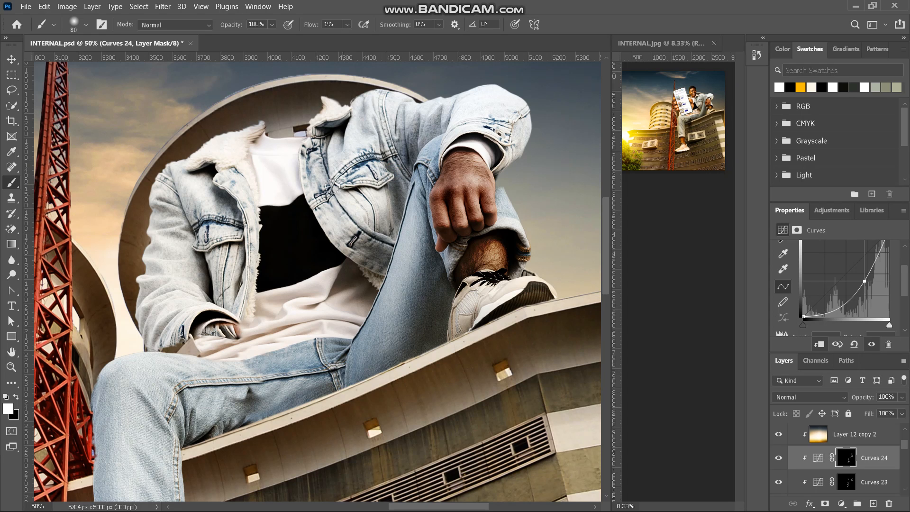
{"action": "scroll", "coordinate": [264, 213], "scroll_direction": "down", "scroll_amount": 2}
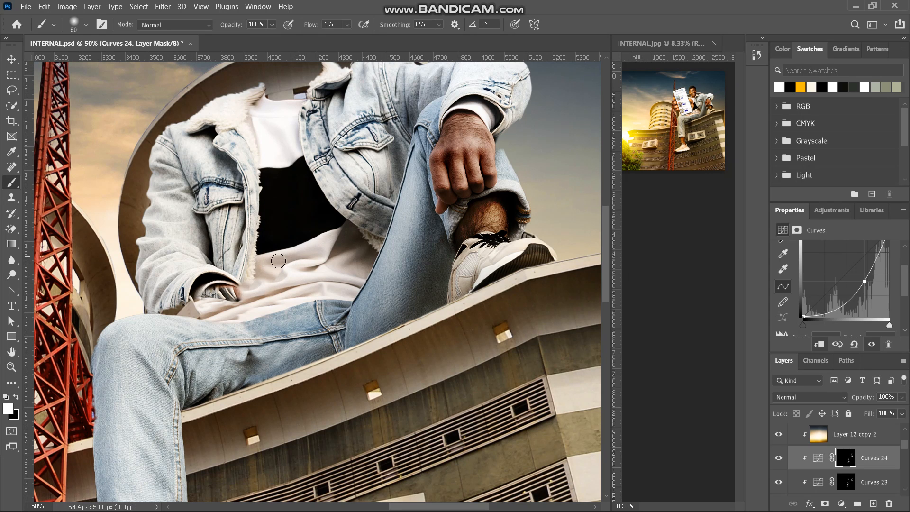
Step: Paint subtle shading onto the shirt and denim jacket in the Curves 24 mask using white at 1% flow
{"action": "scroll", "coordinate": [331, 251], "scroll_direction": "left", "scroll_amount": 3}
{"action": "scroll", "coordinate": [331, 251], "scroll_direction": "down", "scroll_amount": 2}
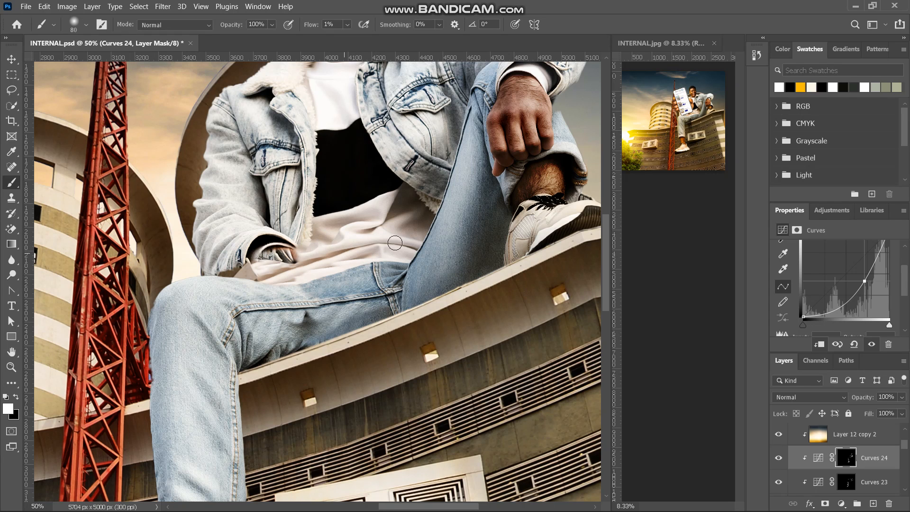
{"action": "left_click_drag", "start_coordinate": [313, 234], "coordinate": [320, 238]}
{"action": "mouse_move", "coordinate": [252, 184]}
{"action": "left_mouse_down"}
{"action": "mouse_move", "coordinate": [268, 220]}
{"action": "mouse_move", "coordinate": [264, 209]}
{"action": "mouse_move", "coordinate": [232, 219]}
{"action": "left_mouse_up"}
Step: Paint subtle shading down the hanging lower leg of the jeans in the Curves 24 mask
{"action": "scroll", "coordinate": [264, 208], "scroll_direction": "left", "scroll_amount": 2}
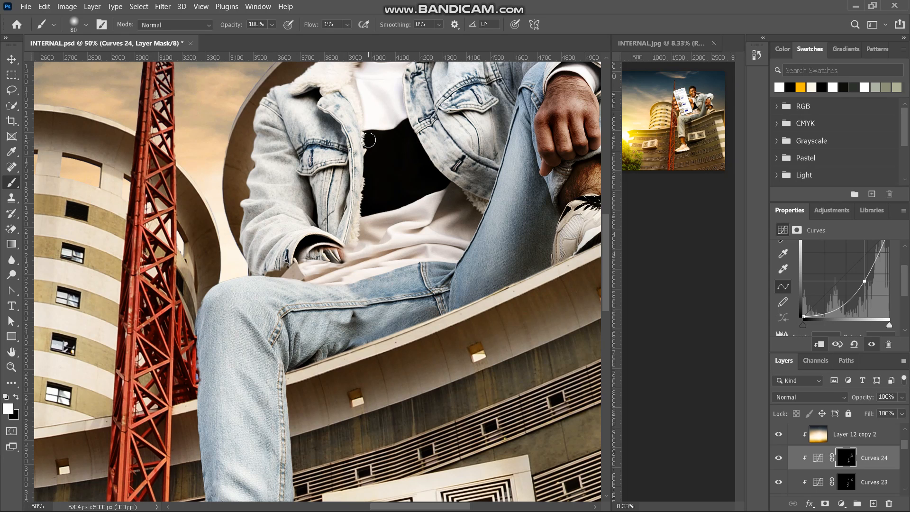
{"action": "scroll", "coordinate": [440, 203], "scroll_direction": "down", "scroll_amount": 3}
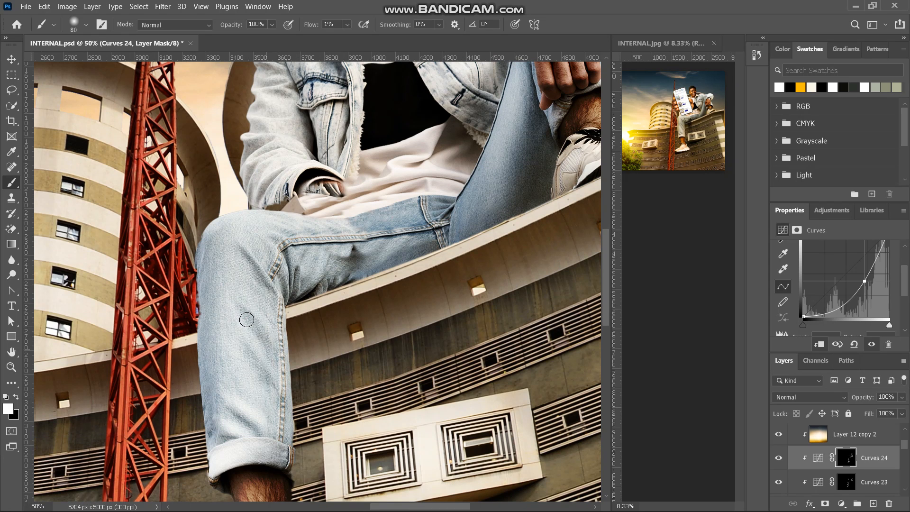
{"action": "left_click_drag", "start_coordinate": [255, 326], "coordinate": [295, 387]}
{"action": "left_click_drag", "start_coordinate": [255, 349], "coordinate": [282, 397]}
Step: Darken the hanging leg's shadow-side edge in the Curves 24 mask with a size 500 brush at 22% flow
{"action": "left_click_drag", "start_coordinate": [309, 28], "coordinate": [321, 29]}
{"action": "key", "text": "bracketright"}
{"action": "key", "text": "bracketright"}
{"action": "key", "text": "bracketright"}
{"action": "key", "text": "bracketright"}
{"action": "key", "text": "bracketright"}
{"action": "key", "text": "bracketright"}
{"action": "key", "text": "bracketright"}
{"action": "key", "text": "bracketright"}
{"action": "key", "text": "bracketright"}
{"action": "key", "text": "bracketright"}
{"action": "key", "text": "bracketright"}
{"action": "key", "text": "bracketright"}
{"action": "key", "text": "bracketright"}
{"action": "key", "text": "bracketright"}
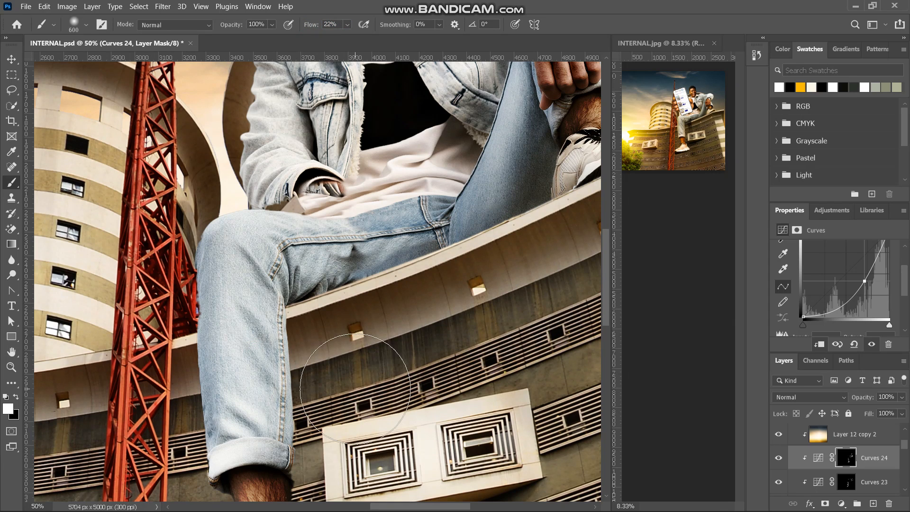
{"action": "key", "text": "bracketleft"}
{"action": "key", "text": "bracketleft"}
{"action": "key", "text": "bracketleft"}
{"action": "key", "text": "bracketleft"}
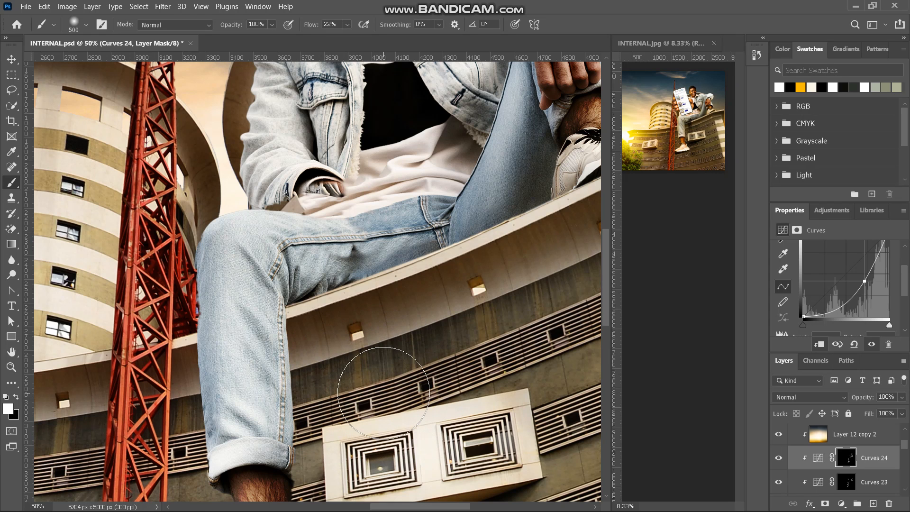
{"action": "mouse_move", "coordinate": [305, 324]}
{"action": "left_mouse_down"}
{"action": "mouse_move", "coordinate": [313, 431]}
{"action": "mouse_move", "coordinate": [302, 410]}
{"action": "mouse_move", "coordinate": [303, 329]}
{"action": "left_mouse_up"}
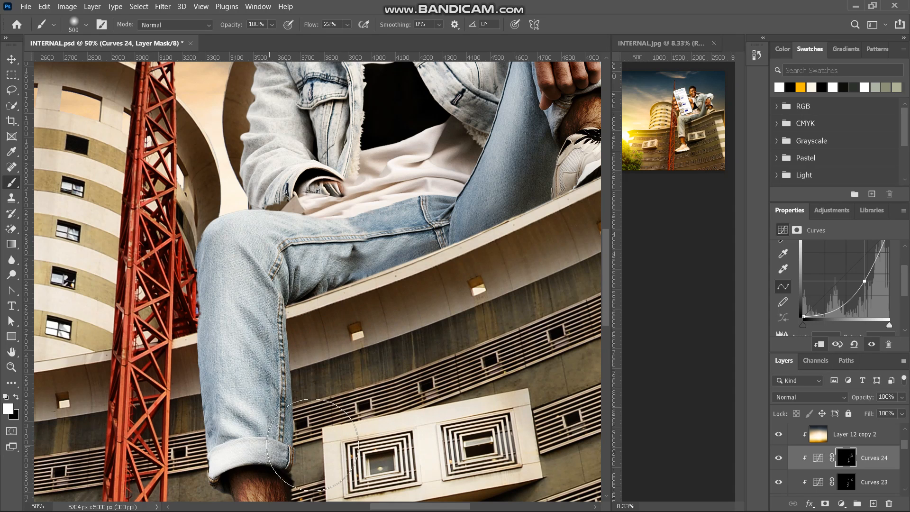
{"action": "mouse_move", "coordinate": [335, 305]}
{"action": "left_mouse_down"}
{"action": "mouse_move", "coordinate": [327, 293]}
{"action": "mouse_move", "coordinate": [436, 295]}
{"action": "mouse_move", "coordinate": [488, 385]}
{"action": "left_mouse_up"}
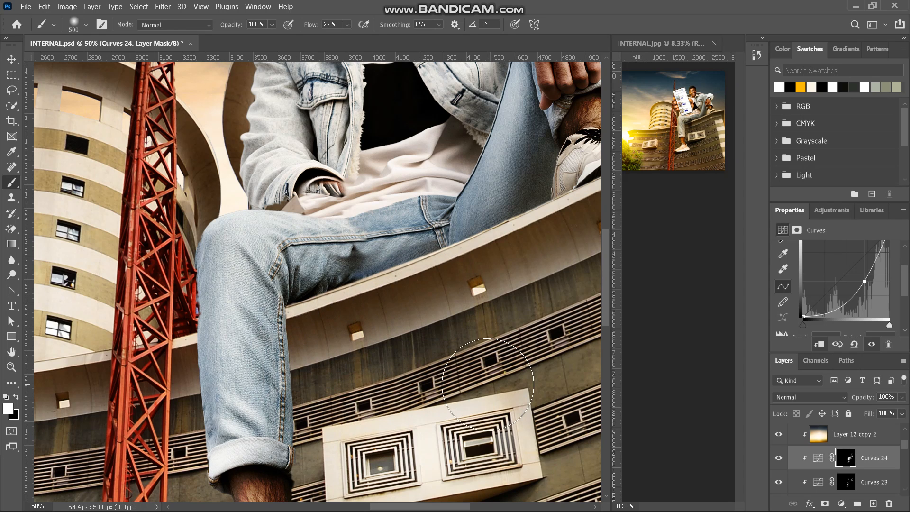
Step: Paint soft shading on the denim jacket in the Curves 24 mask with a size 100 brush at 1% flow
{"action": "key", "text": "ctrl+minus"}
{"action": "key", "text": "ctrl+minus"}
{"action": "key", "text": "ctrl+minus"}
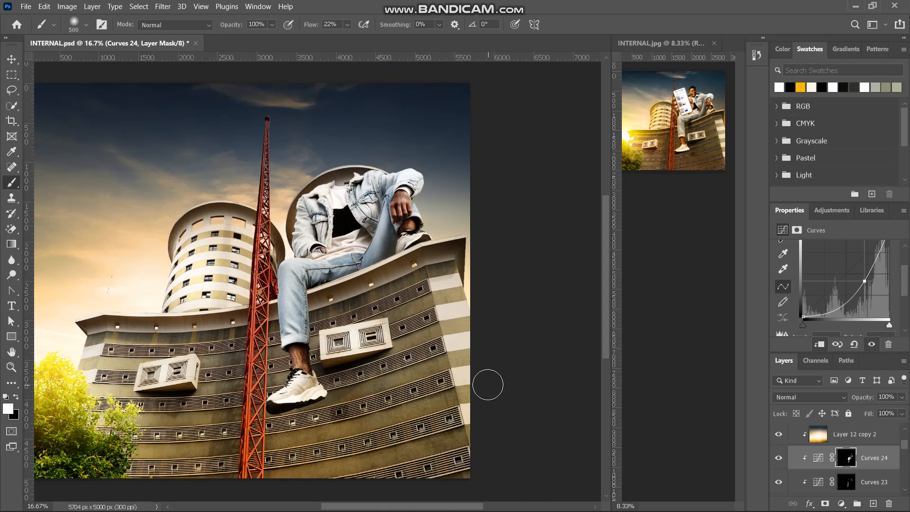
{"action": "key", "text": "ctrl+plus"}
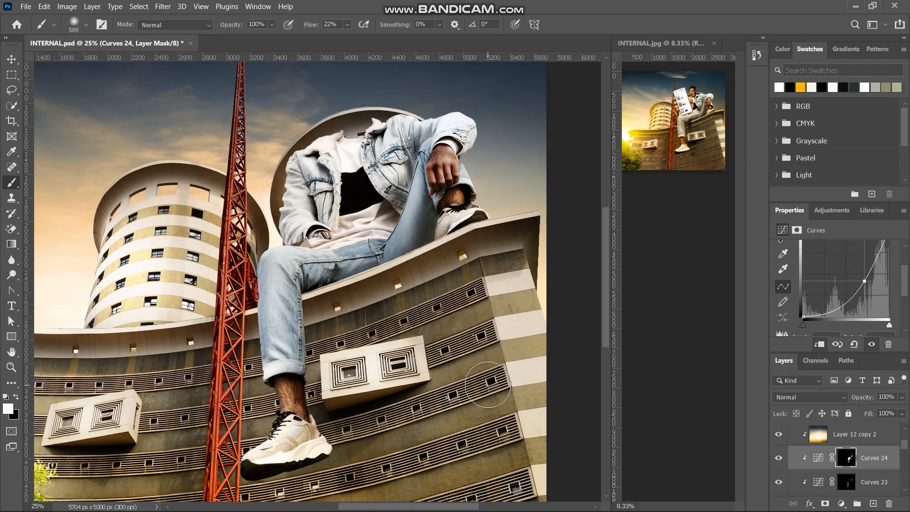
{"action": "key", "text": "ctrl+minus"}
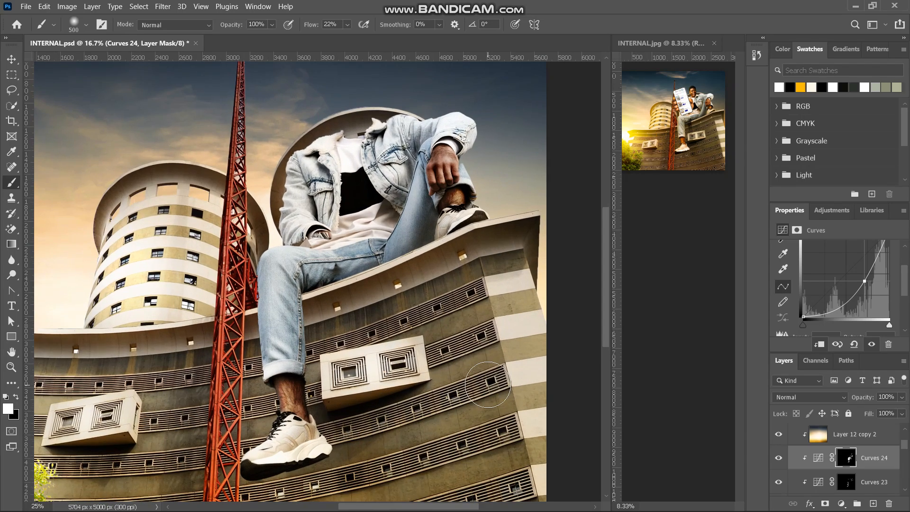
{"action": "key", "text": "ctrl+plus"}
{"action": "key", "text": "ctrl+plus"}
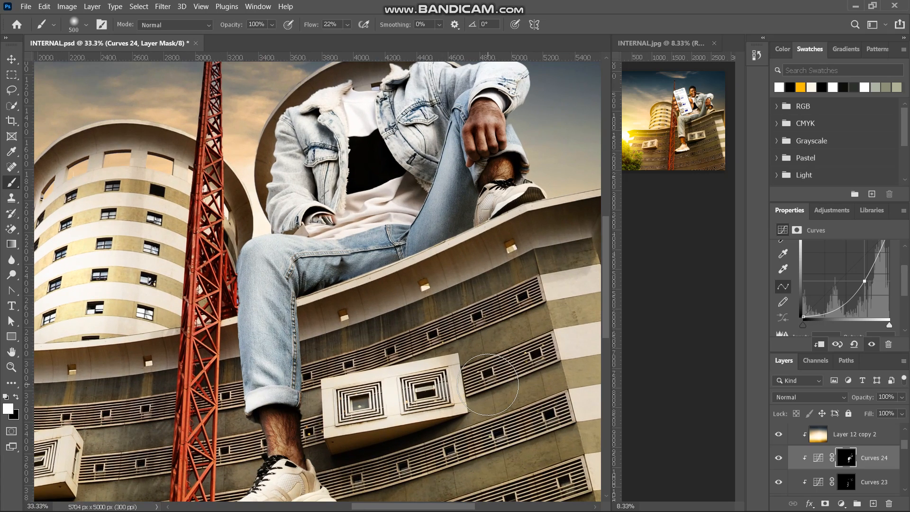
{"action": "left_click_drag", "start_coordinate": [311, 27], "coordinate": [246, 37]}
{"action": "scroll", "coordinate": [388, 159], "scroll_direction": "up", "scroll_amount": 2}
{"action": "key", "text": "ctrl+plus"}
{"action": "key", "text": "bracketleft"}
{"action": "key", "text": "bracketleft"}
{"action": "key", "text": "bracketleft"}
{"action": "key", "text": "bracketleft"}
{"action": "key", "text": "bracketleft"}
{"action": "key", "text": "bracketleft"}
{"action": "key", "text": "bracketleft"}
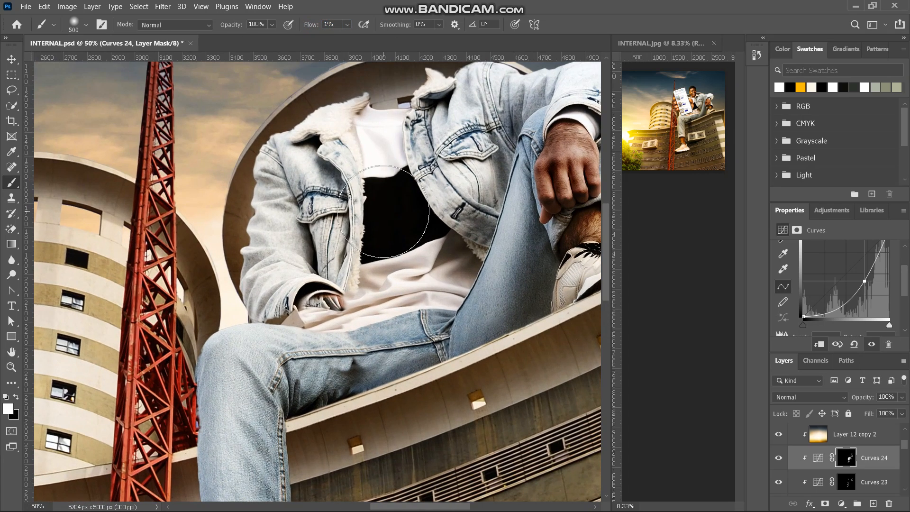
{"action": "mouse_move", "coordinate": [383, 211]}
{"action": "left_mouse_down"}
{"action": "mouse_move", "coordinate": [286, 165]}
{"action": "mouse_move", "coordinate": [304, 183]}
{"action": "mouse_move", "coordinate": [305, 199]}
{"action": "mouse_move", "coordinate": [282, 169]}
{"action": "mouse_move", "coordinate": [271, 185]}
{"action": "mouse_move", "coordinate": [283, 191]}
{"action": "mouse_move", "coordinate": [266, 186]}
{"action": "mouse_move", "coordinate": [350, 221]}
{"action": "mouse_move", "coordinate": [329, 186]}
{"action": "mouse_move", "coordinate": [326, 158]}
{"action": "mouse_move", "coordinate": [354, 216]}
{"action": "mouse_move", "coordinate": [328, 168]}
{"action": "mouse_move", "coordinate": [334, 279]}
{"action": "left_mouse_up"}
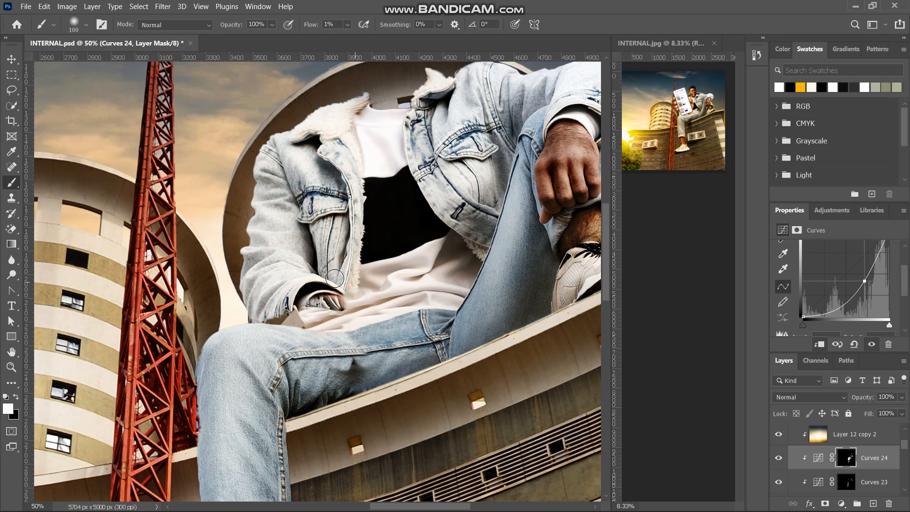
Step: Add a clipped Hue/Saturation adjustment above Curves 24, fine-tune its saturation, and set the hue to +2
{"action": "scroll", "coordinate": [341, 299], "scroll_direction": "right", "scroll_amount": 3}
{"action": "scroll", "coordinate": [489, 288], "scroll_direction": "up", "scroll_amount": 3}
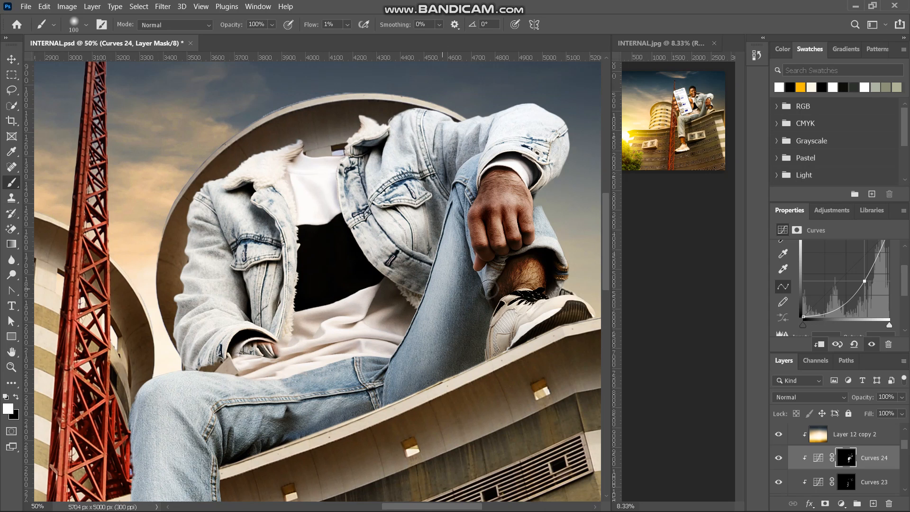
{"action": "scroll", "coordinate": [462, 264], "scroll_direction": "down", "scroll_amount": 1}
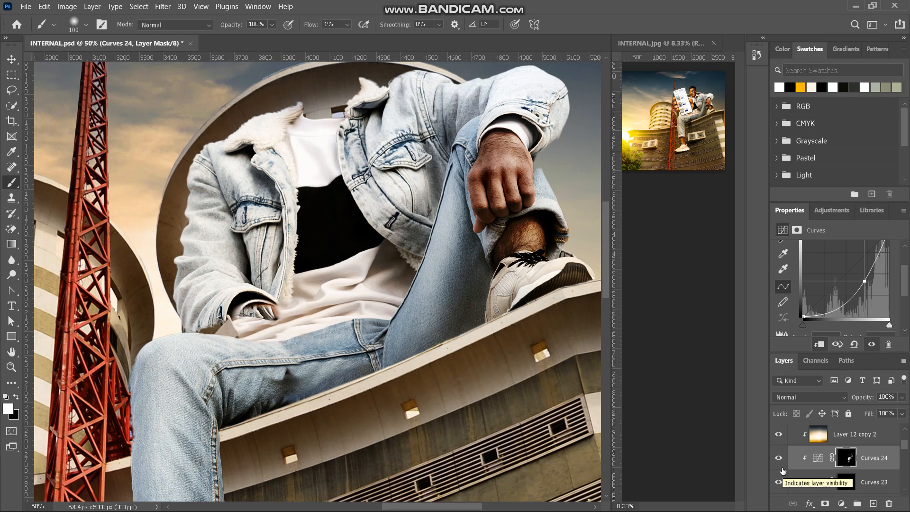
{"action": "key", "text": "ctrl+0"}
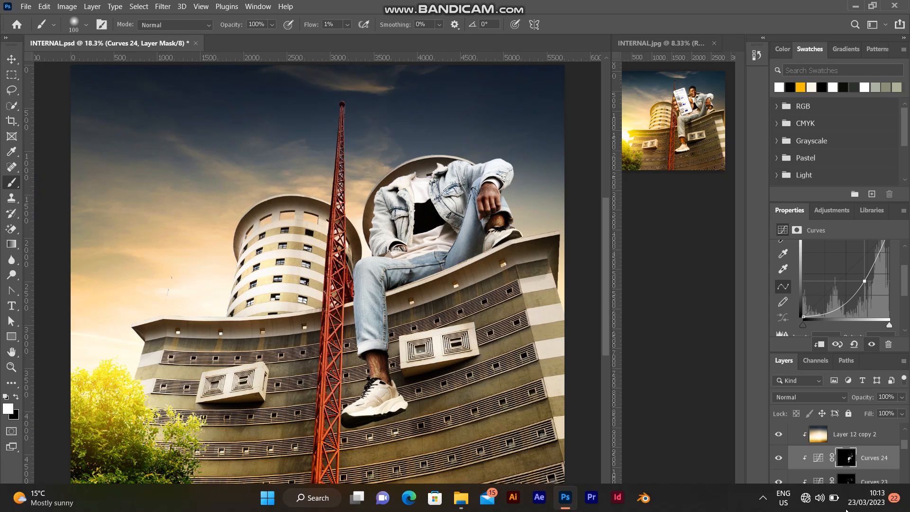
{"action": "left_click", "coordinate": [841, 503]}
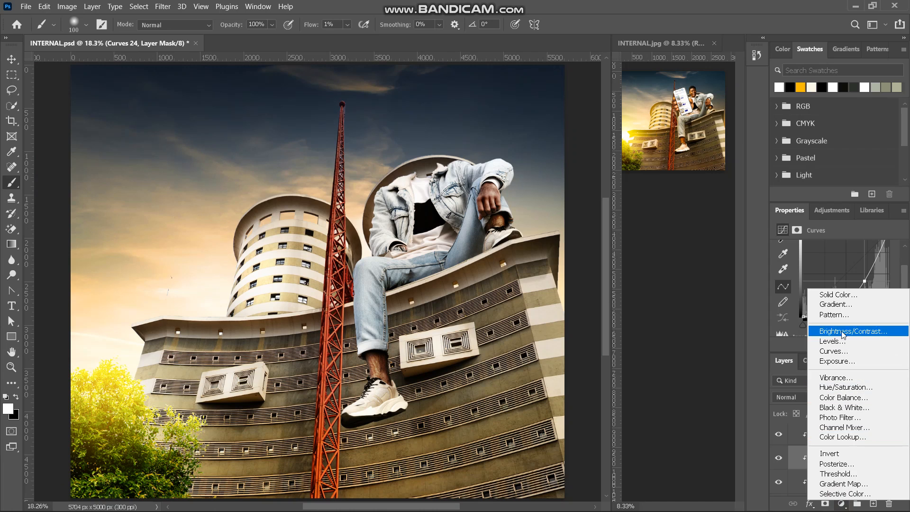
{"action": "key", "text": "Escape"}
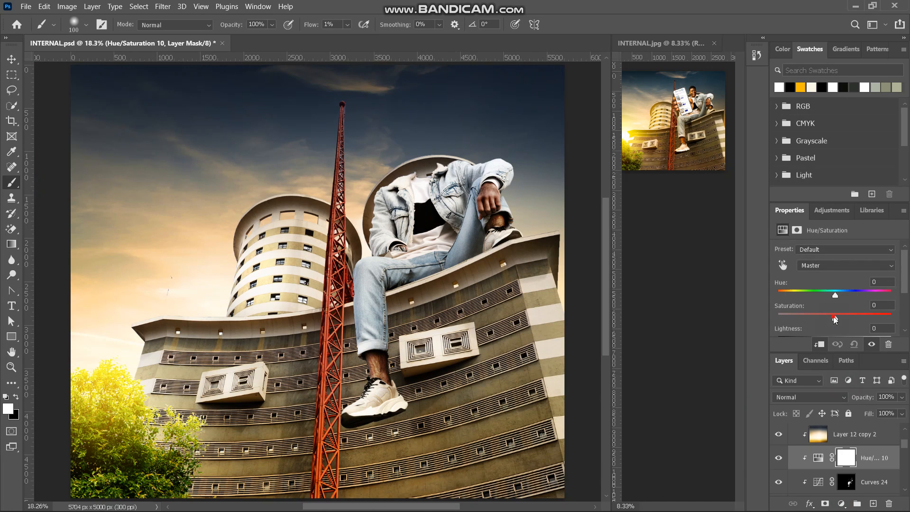
{"action": "left_click_drag", "start_coordinate": [839, 316], "coordinate": [836, 317]}
{"action": "left_click_drag", "start_coordinate": [835, 293], "coordinate": [836, 294]}
Step: Add a clipped Color Balance adjustment with midtones at -12 on Yellow–Blue and shifted slightly toward red
{"action": "left_click", "coordinate": [841, 504]}
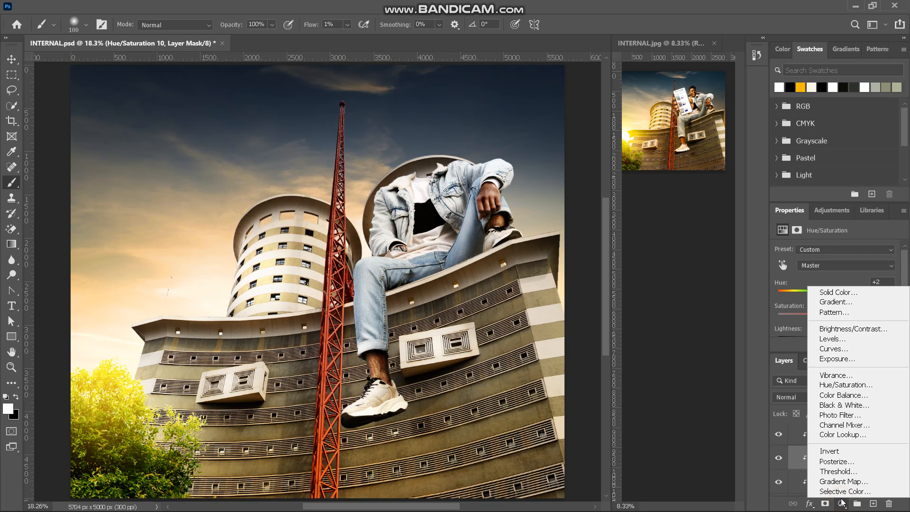
{"action": "left_click", "coordinate": [849, 397]}
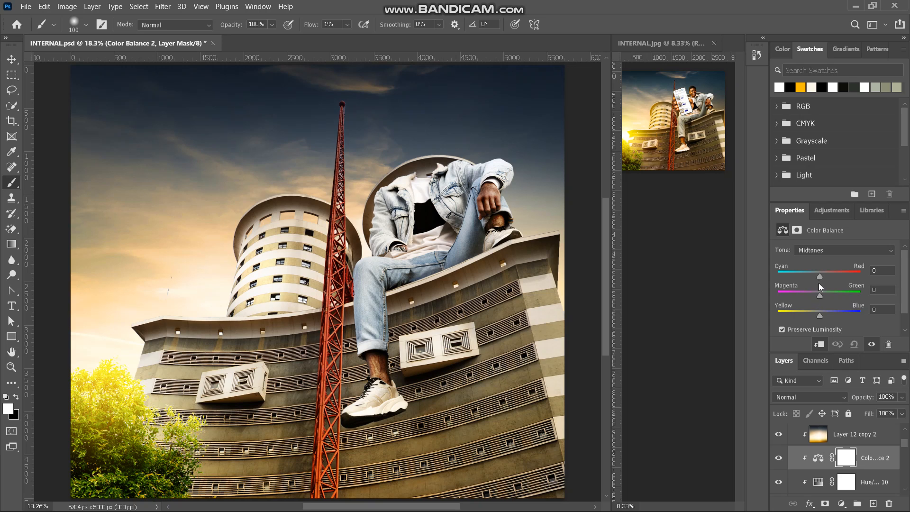
{"action": "left_click", "coordinate": [819, 313]}
{"action": "left_click_drag", "start_coordinate": [818, 314], "coordinate": [816, 314]}
{"action": "left_click_drag", "start_coordinate": [814, 314], "coordinate": [814, 308]}
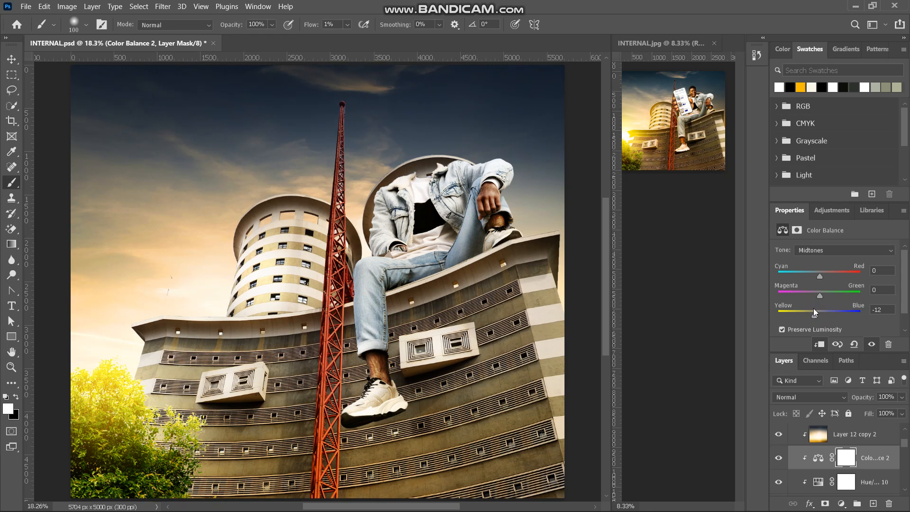
{"action": "left_click", "coordinate": [821, 274]}
{"action": "left_click_drag", "start_coordinate": [821, 274], "coordinate": [823, 275]}
Step: Create a new clipped layer above the Color Balance adjustment and make orange both the foreground and background color
{"action": "left_click", "coordinate": [874, 504]}
{"action": "left_click", "coordinate": [801, 87]}
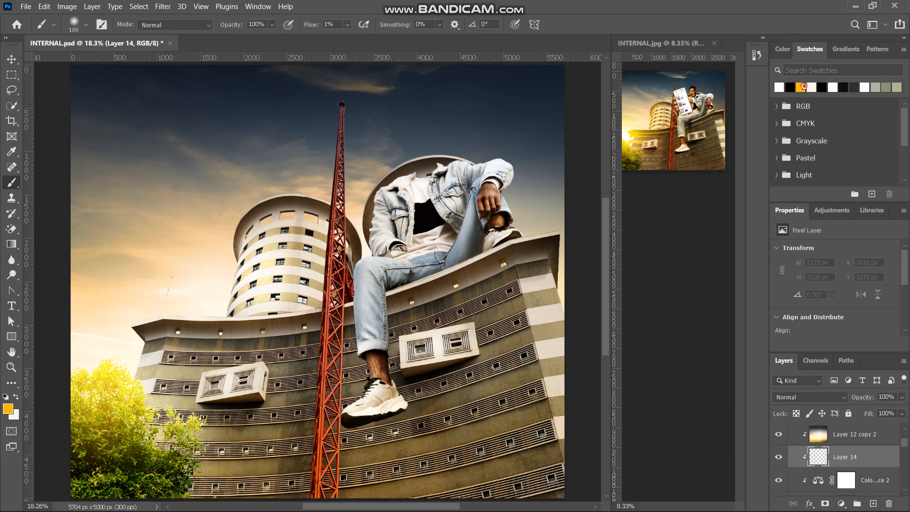
{"action": "left_click", "coordinate": [803, 87], "text": "ctrl"}
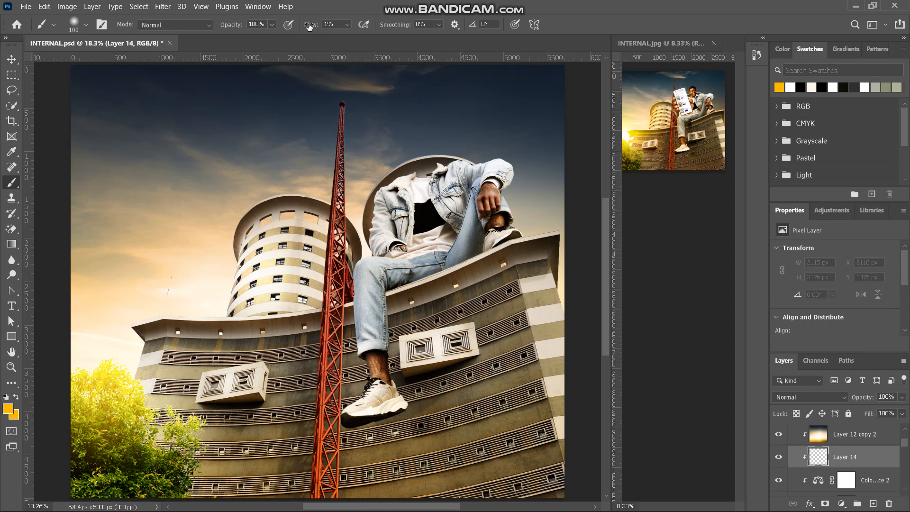
Step: Brush orange along the lower leg's sun-facing edge at 100% flow and size 700, and set the layer's blend mode to Soft Light
{"action": "left_click_drag", "start_coordinate": [303, 26], "coordinate": [411, 41]}
{"action": "scroll", "coordinate": [293, 290], "scroll_direction": "up", "scroll_amount": 2}
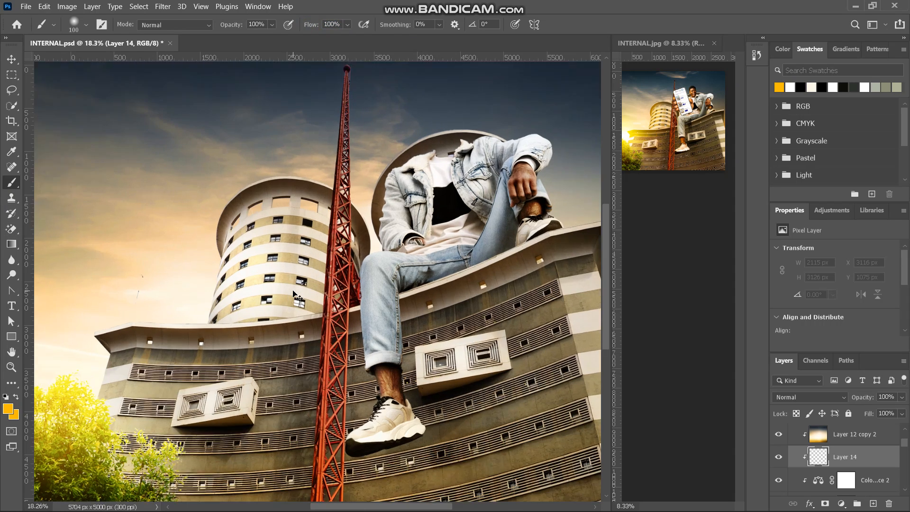
{"action": "scroll", "coordinate": [293, 290], "scroll_direction": "up", "scroll_amount": 1}
{"action": "scroll", "coordinate": [299, 298], "scroll_direction": "right", "scroll_amount": 3}
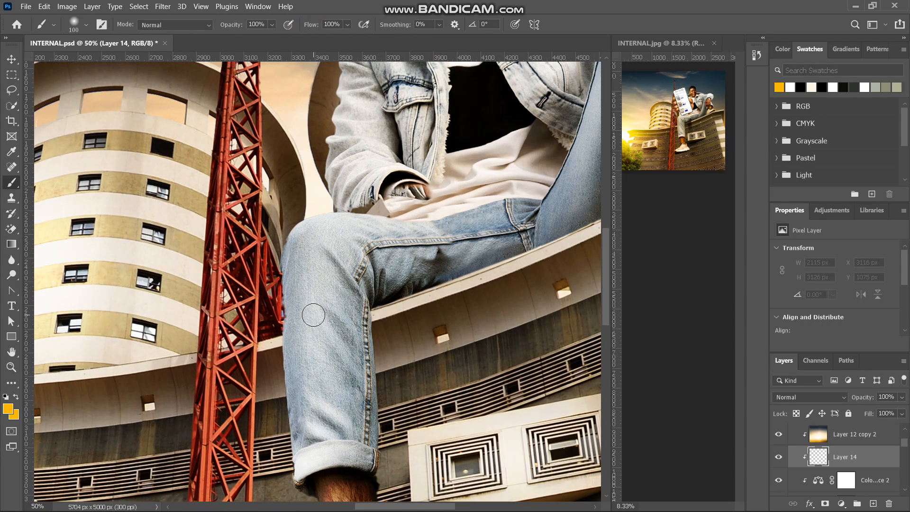
{"action": "key", "text": "bracketright"}
{"action": "key", "text": "bracketright"}
{"action": "key", "text": "bracketright"}
{"action": "key", "text": "bracketright"}
{"action": "key", "text": "bracketright"}
{"action": "key", "text": "bracketright"}
{"action": "key", "text": "bracketright"}
{"action": "key", "text": "bracketright"}
{"action": "key", "text": "bracketright"}
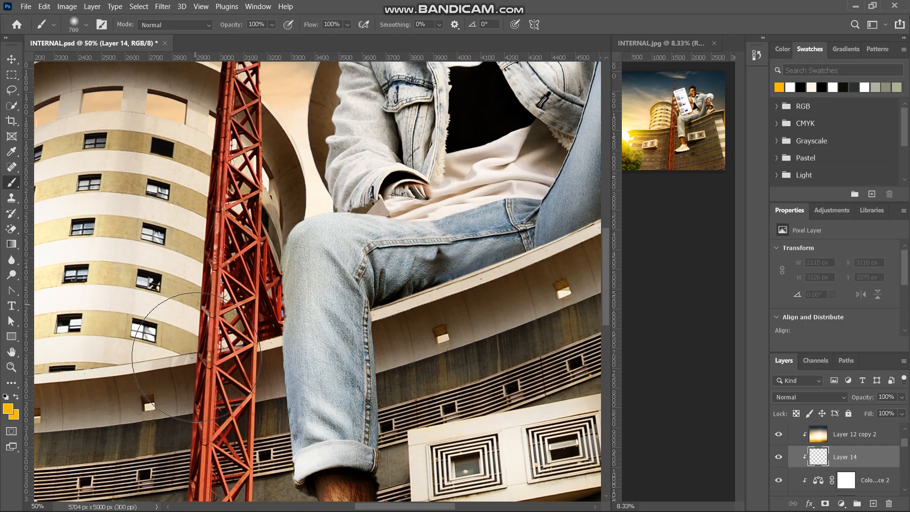
{"action": "left_click_drag", "start_coordinate": [194, 366], "coordinate": [203, 413]}
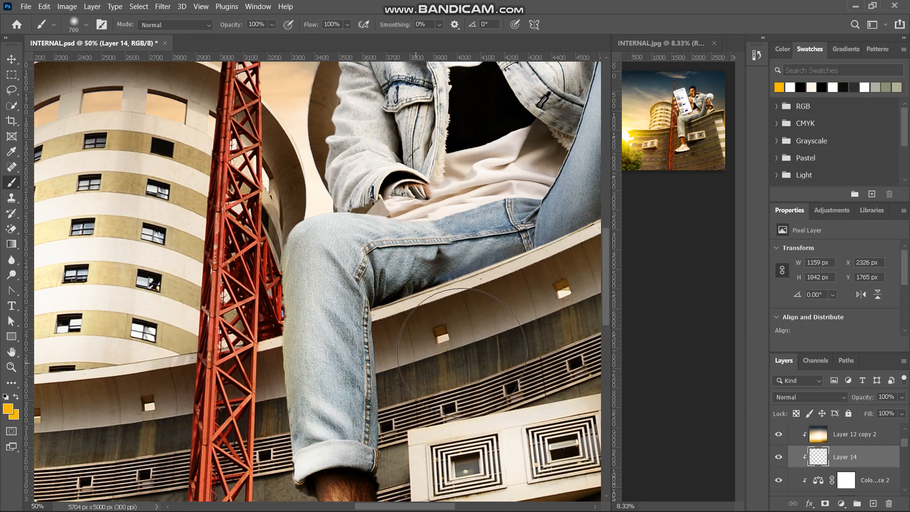
{"action": "left_click", "coordinate": [843, 401]}
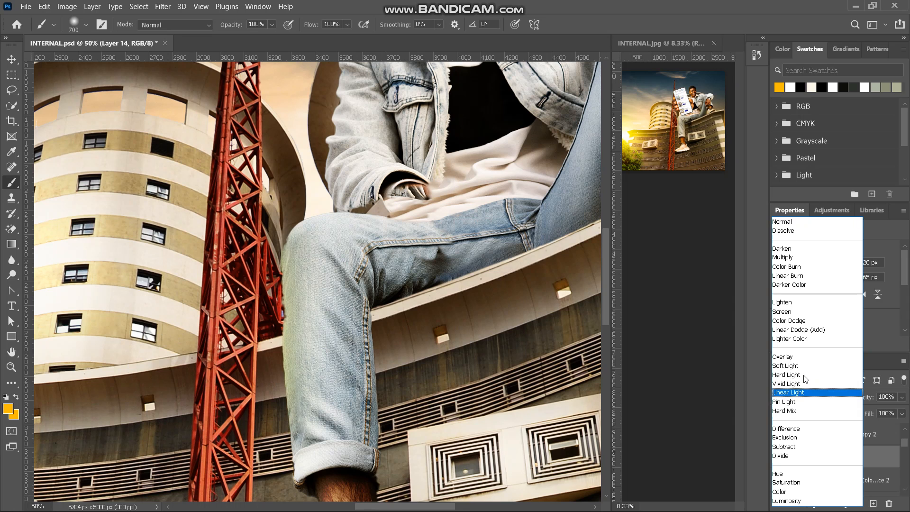
{"action": "left_click", "coordinate": [799, 371]}
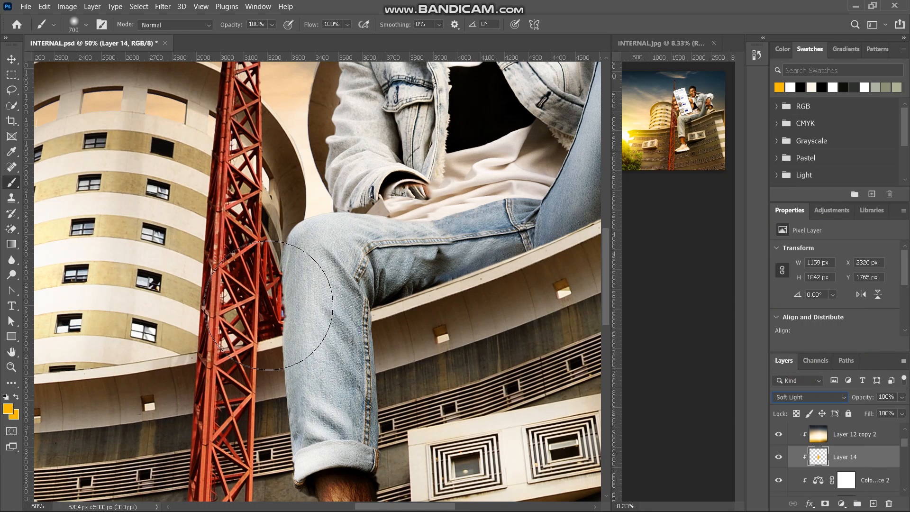
Step: Extend the orange light down the lower leg's sun-facing edge to the ankle and hanging shoe
{"action": "left_click_drag", "start_coordinate": [226, 381], "coordinate": [221, 419]}
{"action": "scroll", "coordinate": [224, 327], "scroll_direction": "down", "scroll_amount": 7}
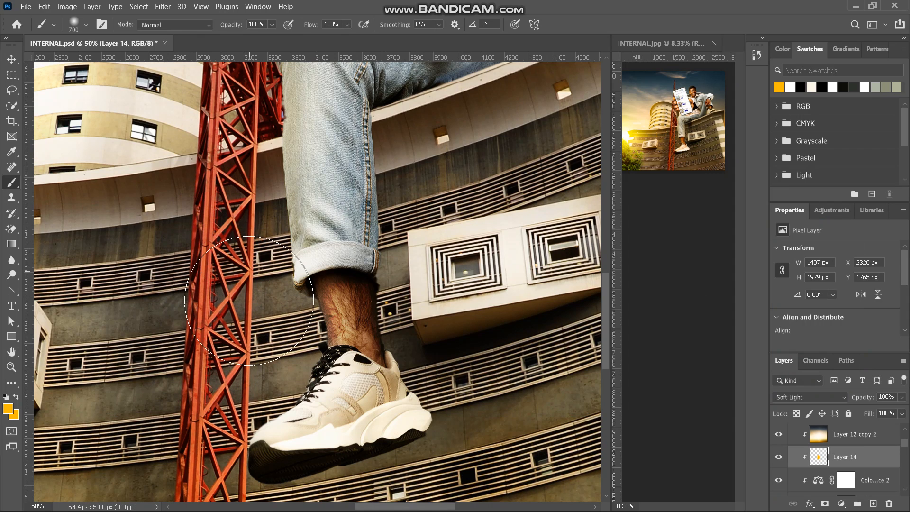
{"action": "scroll", "coordinate": [208, 275], "scroll_direction": "down", "scroll_amount": 3}
{"action": "left_click_drag", "start_coordinate": [288, 286], "coordinate": [286, 318]}
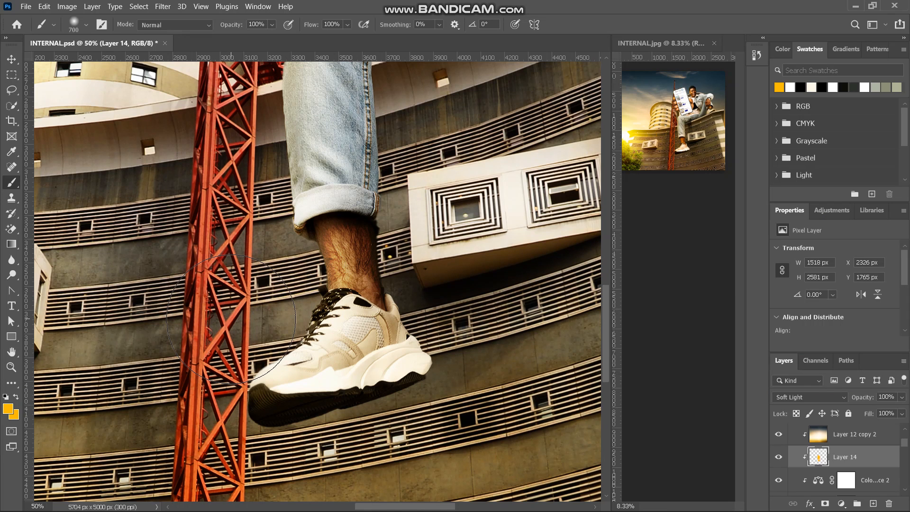
Step: Brush the orange light along the sun-facing sleeve of the denim jacket
{"action": "scroll", "coordinate": [231, 319], "scroll_direction": "up", "scroll_amount": 15}
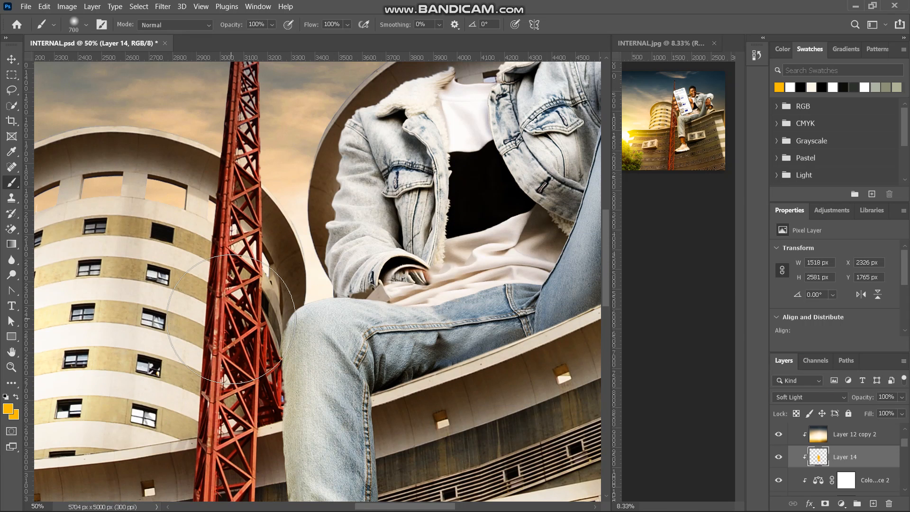
{"action": "scroll", "coordinate": [231, 319], "scroll_direction": "up", "scroll_amount": 5}
{"action": "mouse_move", "coordinate": [264, 274]}
{"action": "left_mouse_down"}
{"action": "mouse_move", "coordinate": [284, 351]}
{"action": "mouse_move", "coordinate": [237, 341]}
{"action": "mouse_move", "coordinate": [214, 304]}
{"action": "left_mouse_up"}
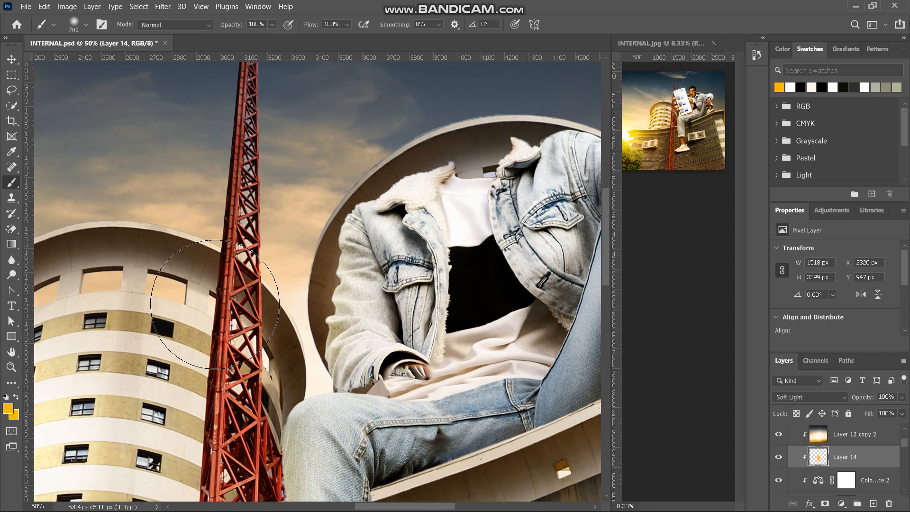
Step: Brush the orange light along the upper part of the denim jacket around the fleece collar and shoulder
{"action": "scroll", "coordinate": [216, 303], "scroll_direction": "up", "scroll_amount": 1}
{"action": "scroll", "coordinate": [216, 303], "scroll_direction": "right", "scroll_amount": 2}
{"action": "scroll", "coordinate": [321, 201], "scroll_direction": "up", "scroll_amount": 1}
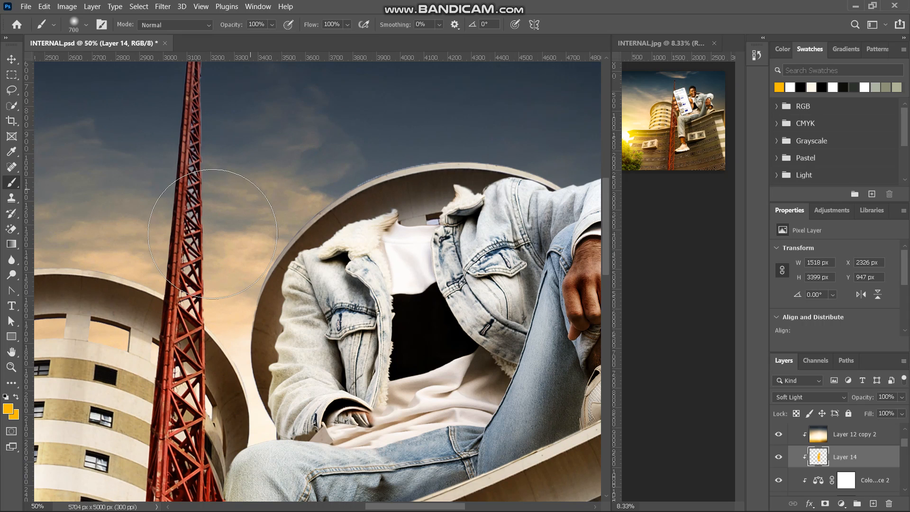
{"action": "scroll", "coordinate": [212, 234], "scroll_direction": "right", "scroll_amount": 4}
{"action": "scroll", "coordinate": [335, 143], "scroll_direction": "right", "scroll_amount": 4}
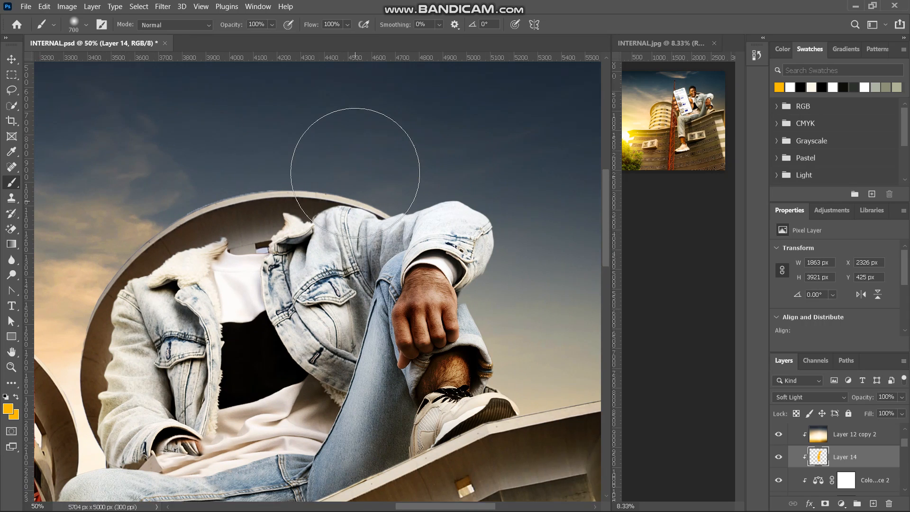
{"action": "scroll", "coordinate": [355, 173], "scroll_direction": "up", "scroll_amount": 1}
{"action": "scroll", "coordinate": [332, 155], "scroll_direction": "down", "scroll_amount": 2}
{"action": "scroll", "coordinate": [365, 123], "scroll_direction": "left", "scroll_amount": 1}
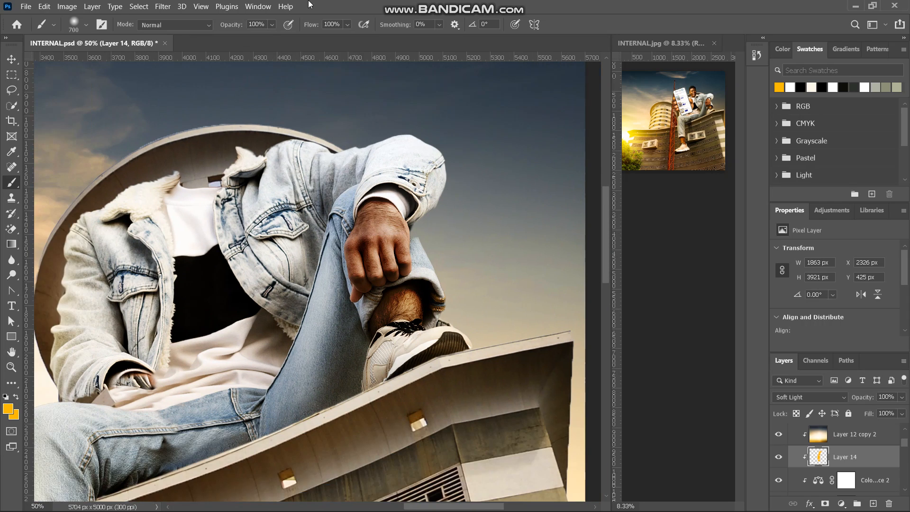
Step: Reduce the brush flow to 1% and size to 175, and brush faint orange light along the raised thigh
{"action": "left_click_drag", "start_coordinate": [314, 29], "coordinate": [195, 50]}
{"action": "scroll", "coordinate": [291, 372], "scroll_direction": "down", "scroll_amount": 1}
{"action": "key", "text": "["}
{"action": "key", "text": "["}
{"action": "key", "text": "["}
{"action": "key", "text": "["}
{"action": "key", "text": "["}
{"action": "key", "text": "["}
{"action": "key", "text": "["}
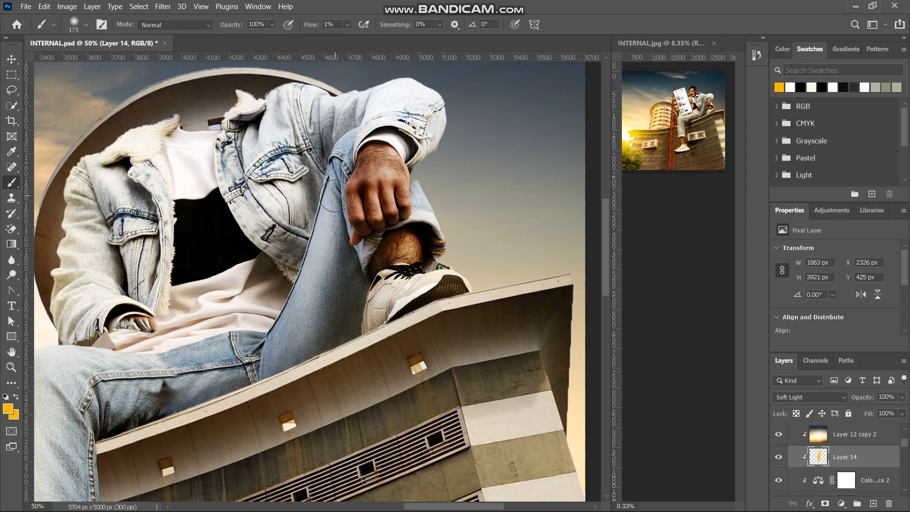
{"action": "mouse_move", "coordinate": [336, 196]}
{"action": "left_mouse_down"}
{"action": "mouse_move", "coordinate": [294, 347]}
{"action": "mouse_move", "coordinate": [338, 210]}
{"action": "mouse_move", "coordinate": [305, 322]}
{"action": "mouse_move", "coordinate": [335, 239]}
{"action": "mouse_move", "coordinate": [320, 252]}
{"action": "mouse_move", "coordinate": [298, 328]}
{"action": "mouse_move", "coordinate": [328, 173]}
{"action": "mouse_move", "coordinate": [321, 266]}
{"action": "mouse_move", "coordinate": [334, 175]}
{"action": "mouse_move", "coordinate": [342, 184]}
{"action": "mouse_move", "coordinate": [327, 269]}
{"action": "mouse_move", "coordinate": [335, 210]}
{"action": "mouse_move", "coordinate": [296, 336]}
{"action": "mouse_move", "coordinate": [359, 194]}
{"action": "mouse_move", "coordinate": [341, 209]}
{"action": "mouse_move", "coordinate": [336, 182]}
{"action": "mouse_move", "coordinate": [313, 209]}
{"action": "mouse_move", "coordinate": [289, 194]}
{"action": "mouse_move", "coordinate": [245, 205]}
{"action": "mouse_move", "coordinate": [259, 217]}
{"action": "mouse_move", "coordinate": [242, 209]}
{"action": "mouse_move", "coordinate": [297, 220]}
{"action": "mouse_move", "coordinate": [308, 242]}
{"action": "mouse_move", "coordinate": [278, 255]}
{"action": "left_mouse_up"}
{"action": "scroll", "coordinate": [286, 255], "scroll_direction": "left", "scroll_amount": 5}
{"action": "scroll", "coordinate": [287, 256], "scroll_direction": "up", "scroll_amount": 1}
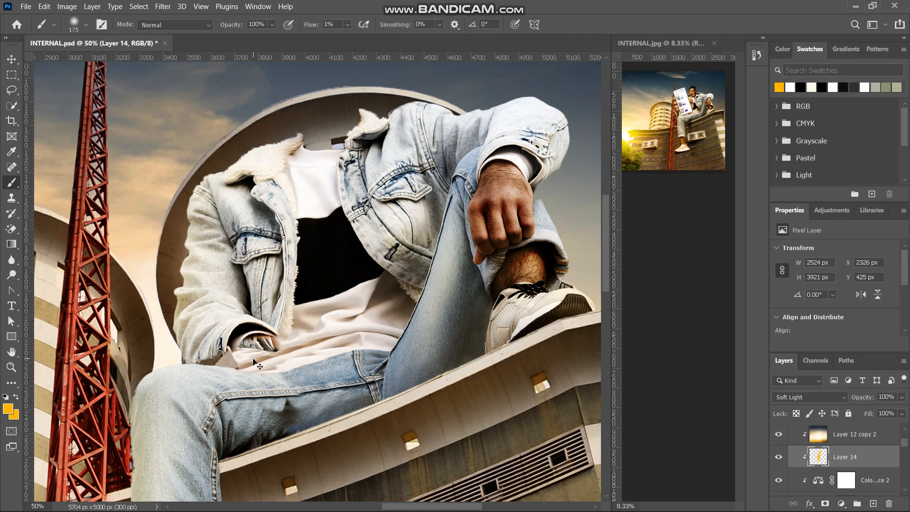
{"action": "key", "text": "ctrl+minus"}
{"action": "key", "text": "ctrl+minus"}
{"action": "key", "text": "ctrl+minus"}
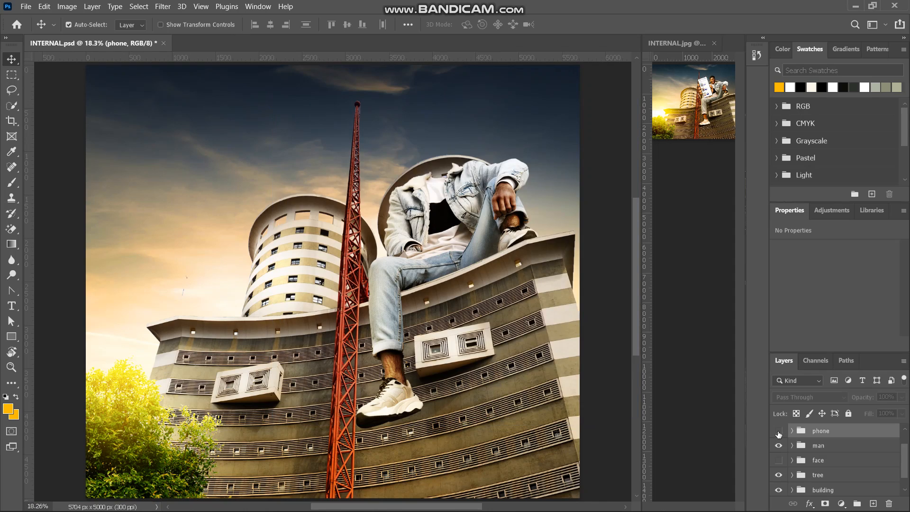
{"action": "left_click", "coordinate": [778, 430]}
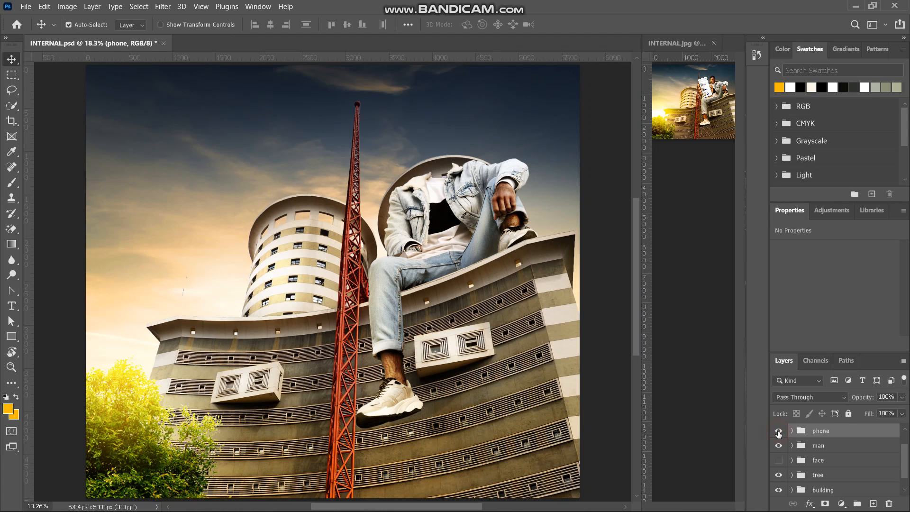
{"action": "left_click", "coordinate": [778, 431]}
{"action": "left_click", "coordinate": [778, 431]}
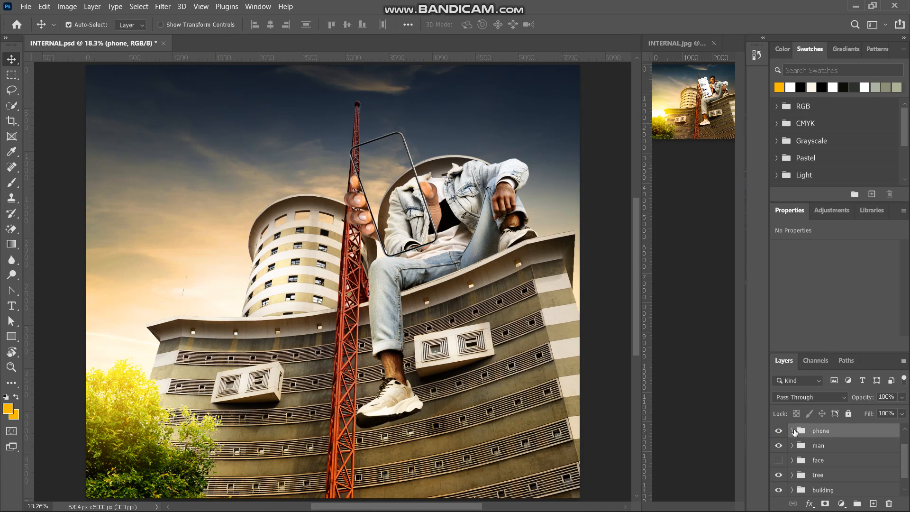
{"action": "left_click", "coordinate": [792, 431]}
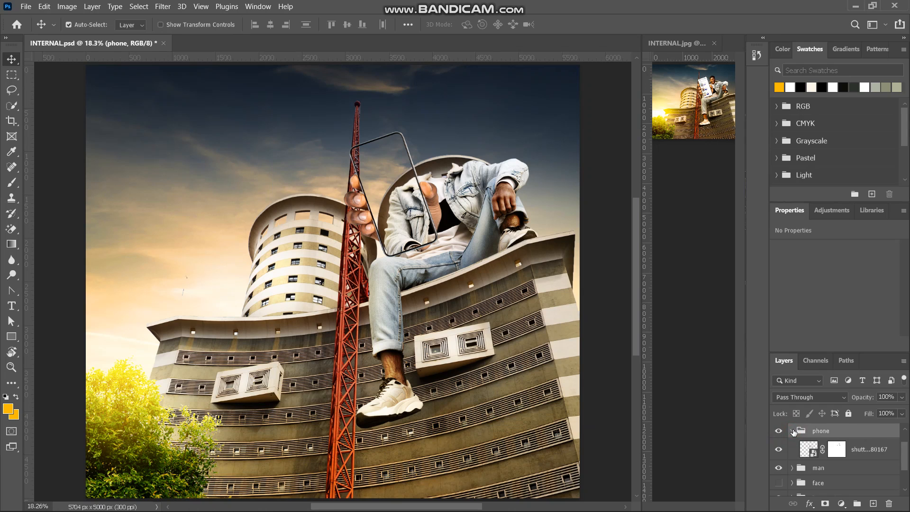
{"action": "left_click", "coordinate": [807, 454]}
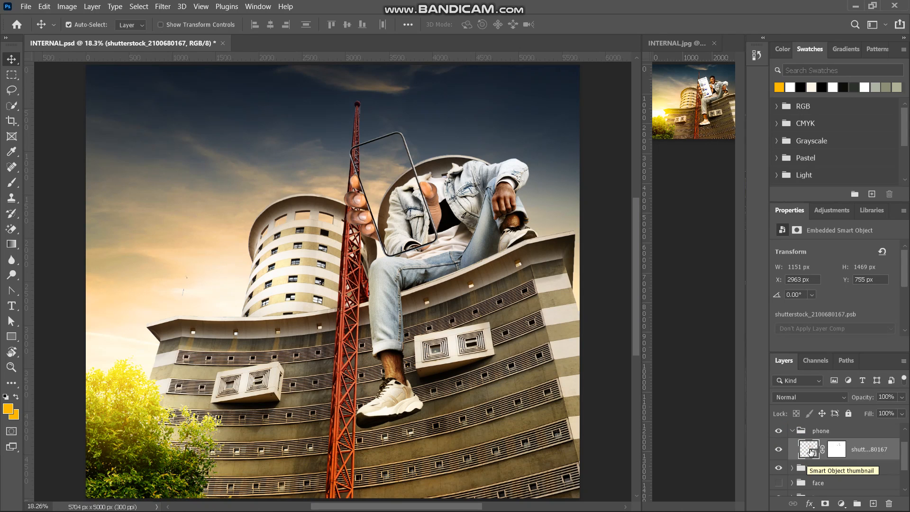
{"action": "double_click", "coordinate": [808, 449]}
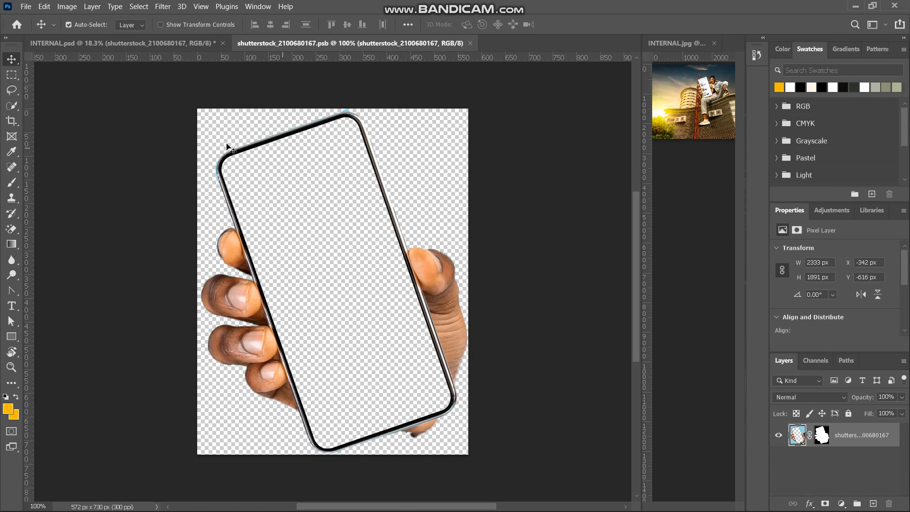
{"action": "left_click", "coordinate": [26, 7]}
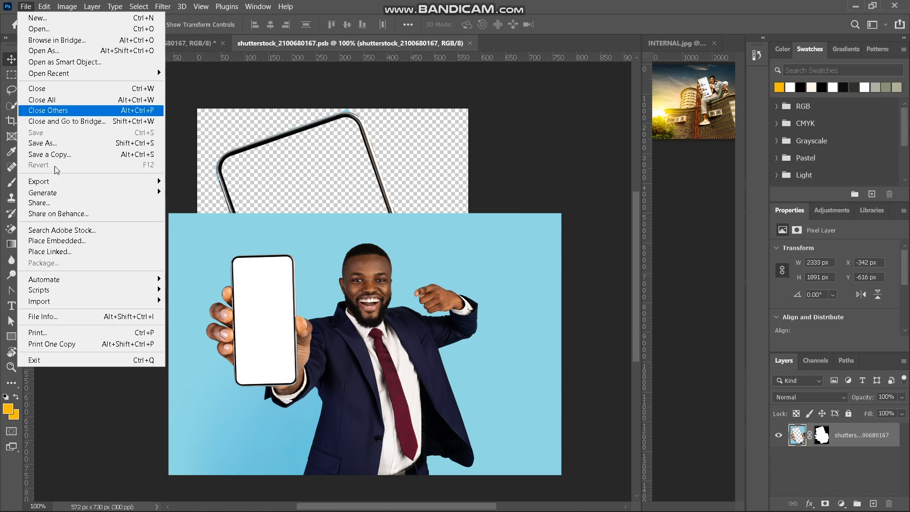
{"action": "left_click", "coordinate": [91, 242]}
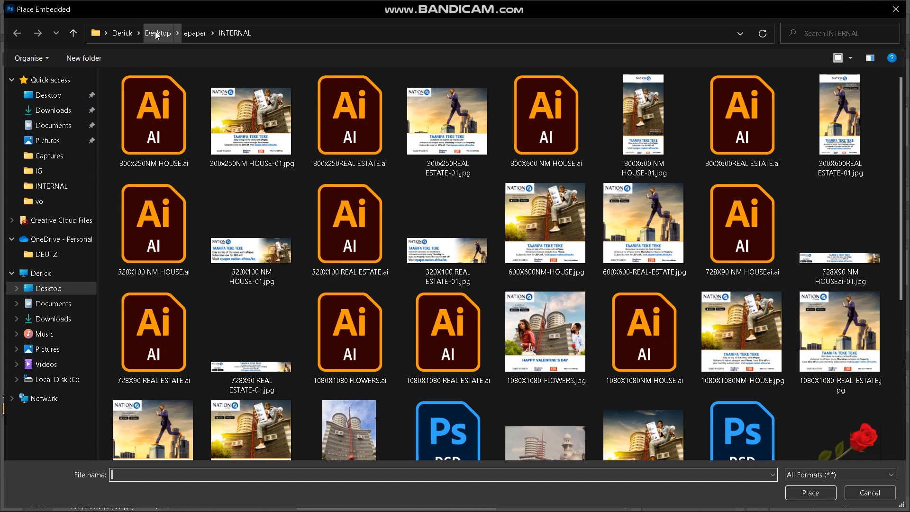
{"action": "scroll", "coordinate": [311, 209], "scroll_direction": "down", "scroll_amount": 5}
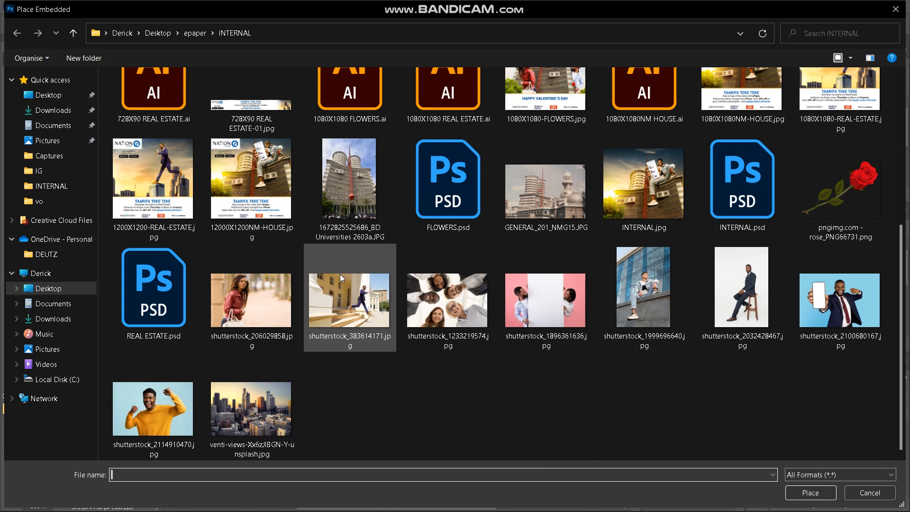
{"action": "left_click", "coordinate": [197, 32]}
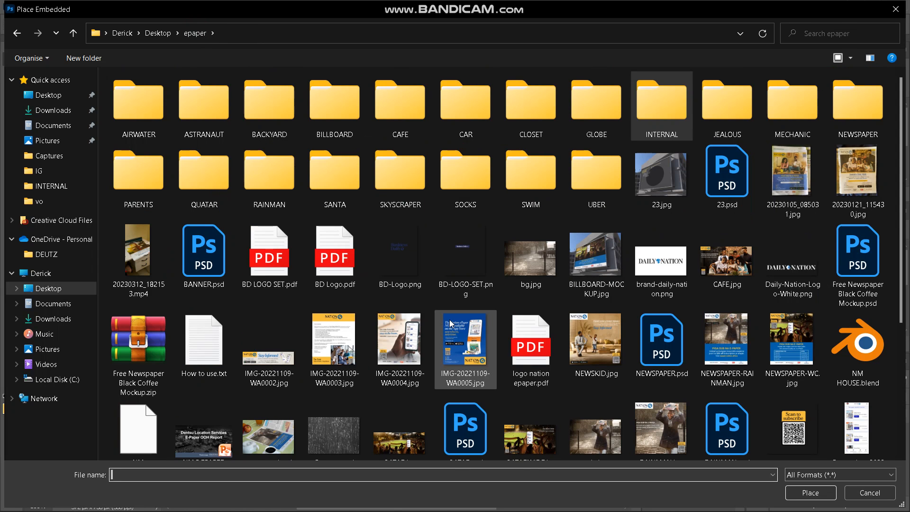
{"action": "scroll", "coordinate": [450, 323], "scroll_direction": "down", "scroll_amount": 5}
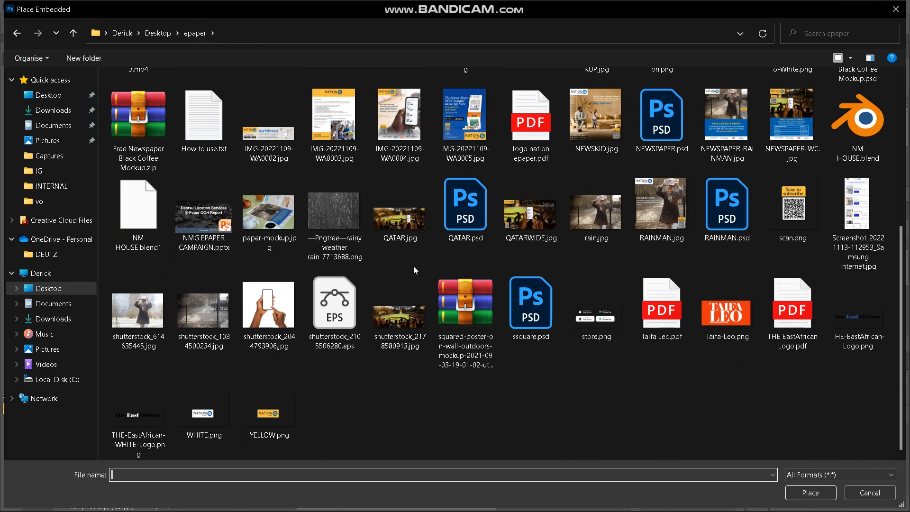
{"action": "left_click", "coordinate": [868, 218]}
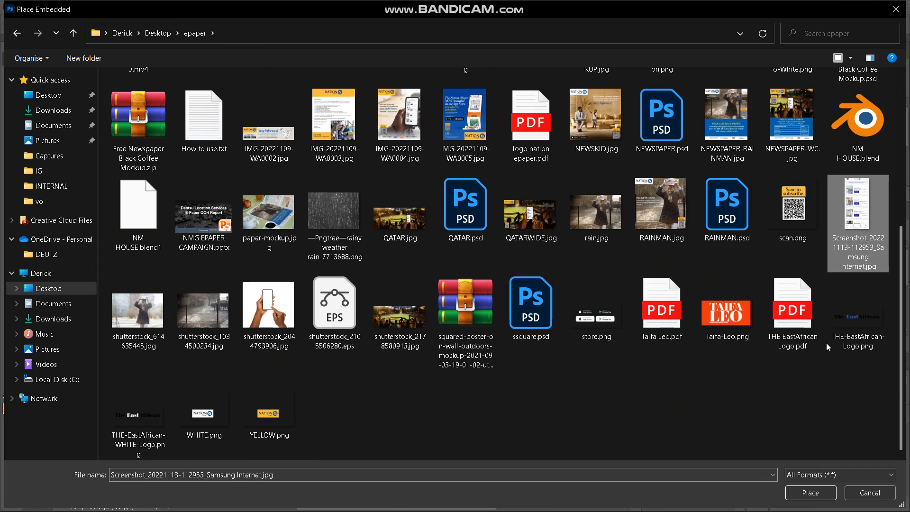
{"action": "left_click", "coordinate": [815, 491]}
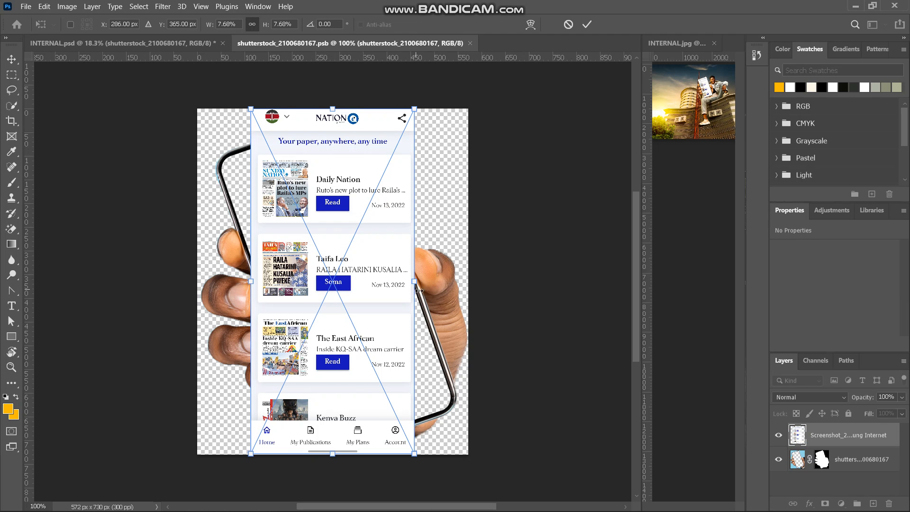
Step: Rotate the placed app screenshot to -21.49°, scale it to 6.16%, and position it over the phone's screen
{"action": "left_click_drag", "start_coordinate": [424, 282], "coordinate": [407, 254]}
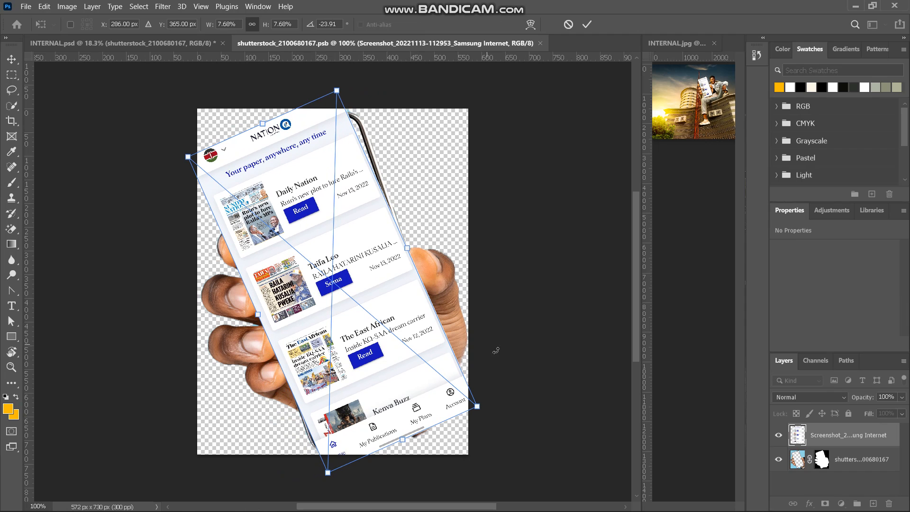
{"action": "left_click_drag", "start_coordinate": [477, 406], "coordinate": [417, 401]}
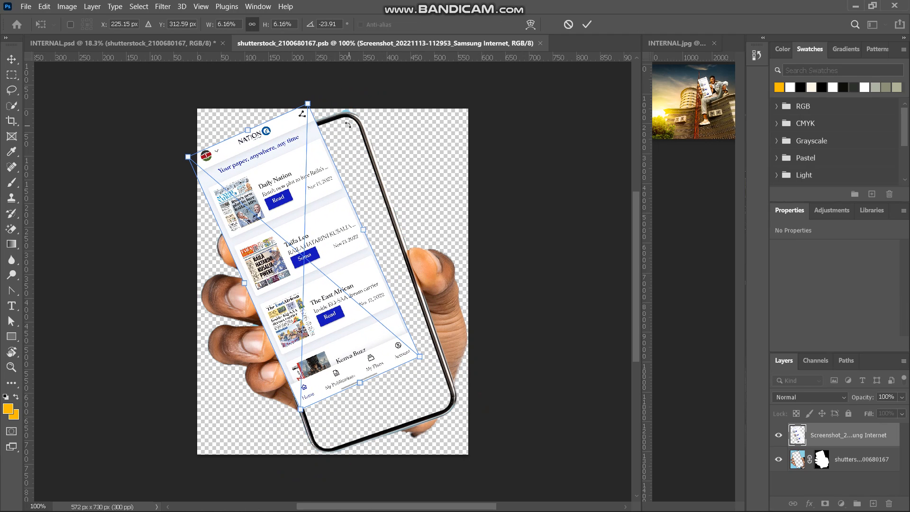
{"action": "left_click_drag", "start_coordinate": [348, 125], "coordinate": [354, 127]}
{"action": "left_click", "coordinate": [308, 200]}
{"action": "left_click_drag", "start_coordinate": [308, 200], "coordinate": [332, 207]}
{"action": "key", "text": "Return"}
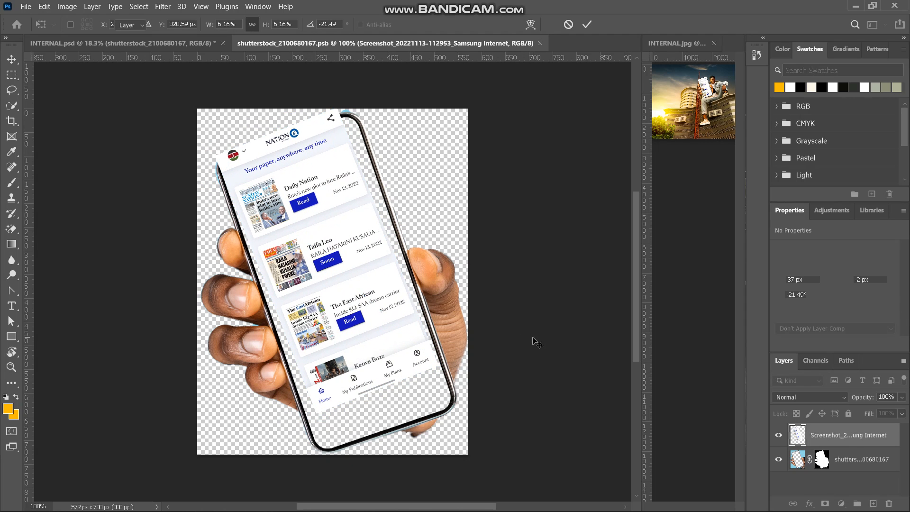
Step: Move the app screenshot beneath the phone layer, then scale it to 7.09% and rotate it to -19.38° to fill the frame
{"action": "left_click", "coordinate": [825, 436]}
{"action": "left_click_drag", "start_coordinate": [825, 436], "coordinate": [826, 470]}
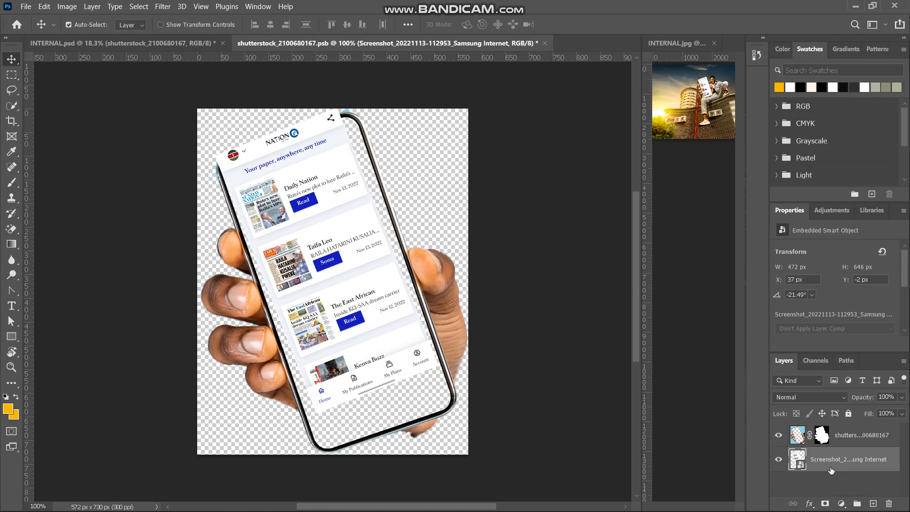
{"action": "key", "text": "ctrl+t"}
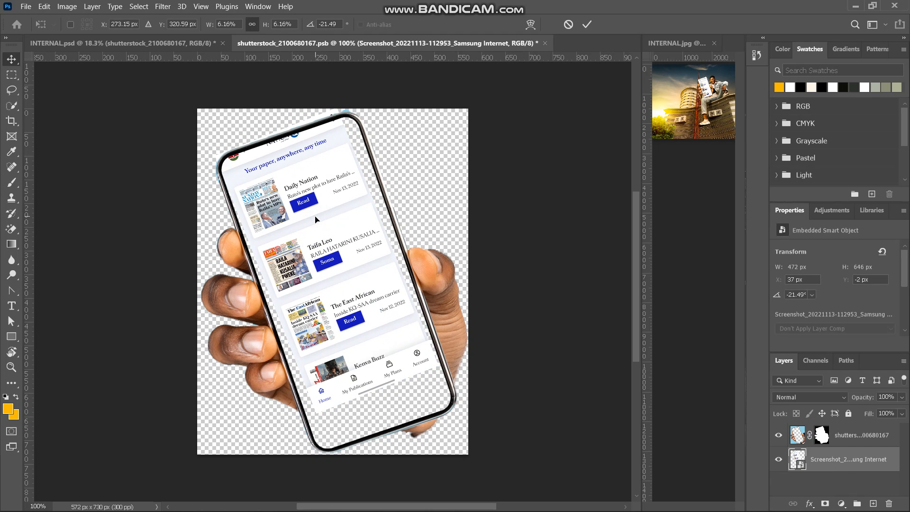
{"action": "left_click_drag", "start_coordinate": [445, 244], "coordinate": [448, 249]}
{"action": "left_click_drag", "start_coordinate": [435, 369], "coordinate": [466, 411]}
{"action": "left_click_drag", "start_coordinate": [403, 372], "coordinate": [397, 374]}
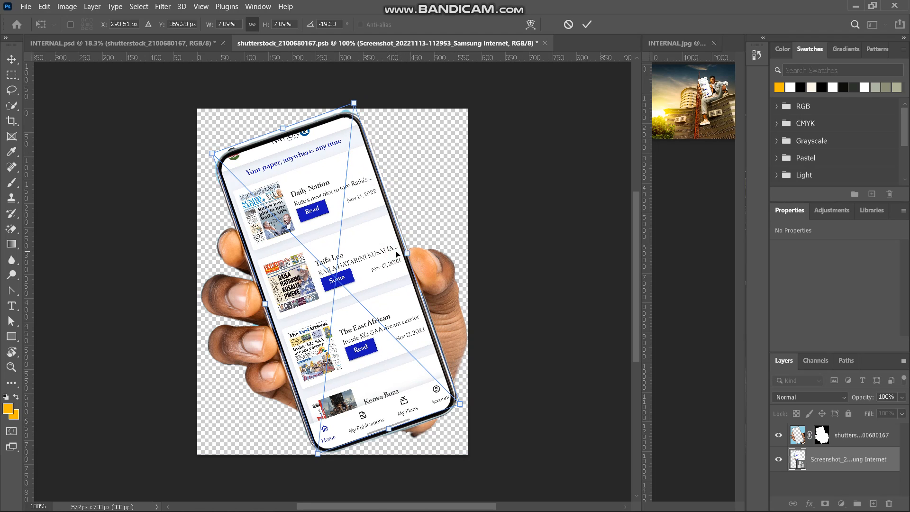
{"action": "key", "text": "Return"}
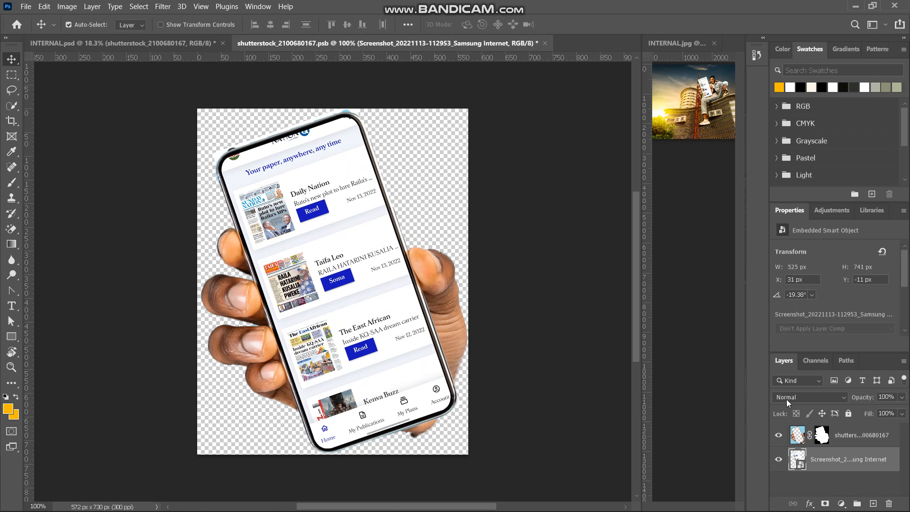
Step: Add a layer mask to the app screenshot and paint black around the phone's edges to hide the overflow
{"action": "left_click", "coordinate": [826, 503]}
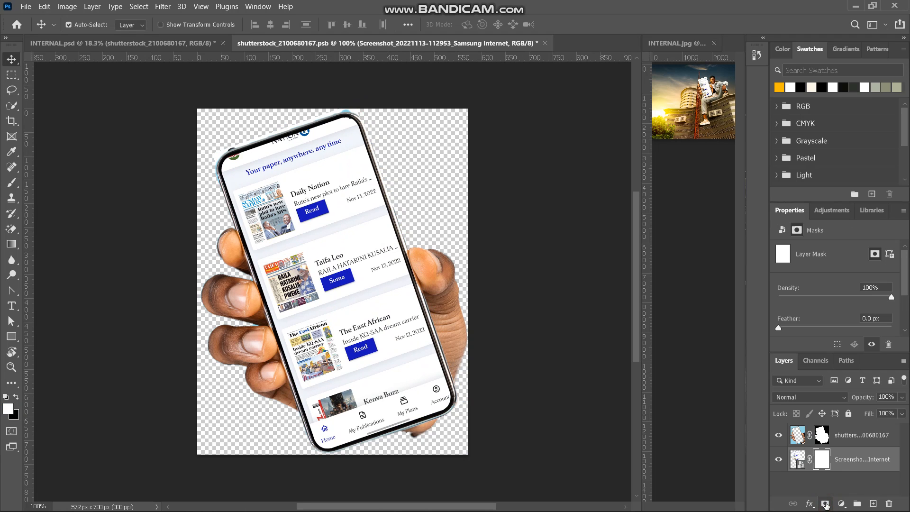
{"action": "left_click", "coordinate": [12, 184]}
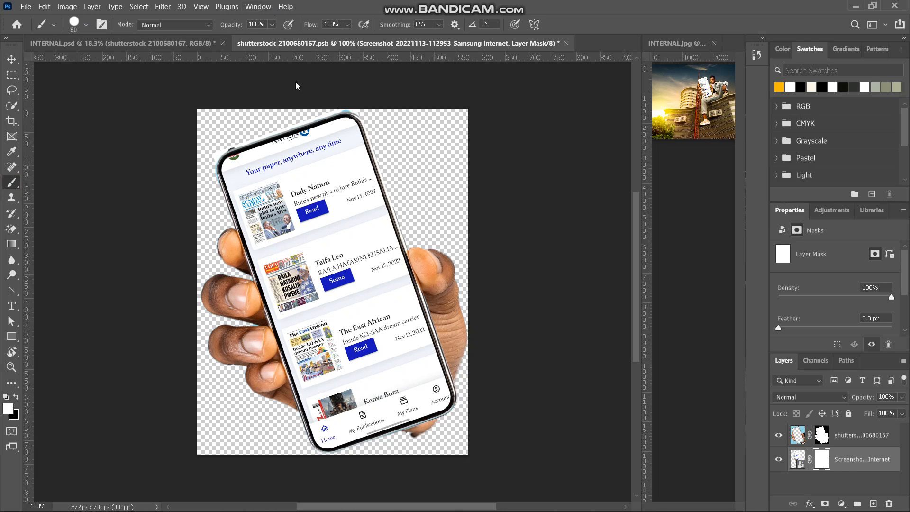
{"action": "key", "text": "x"}
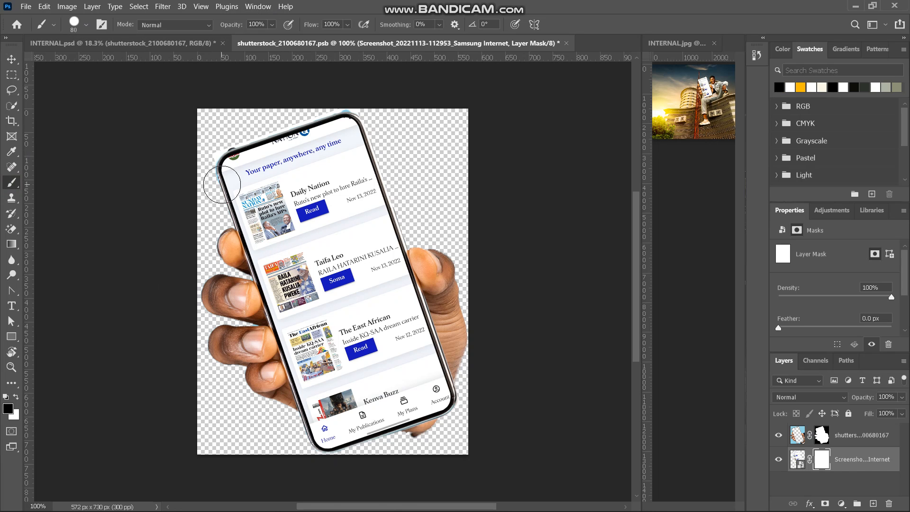
{"action": "scroll", "coordinate": [213, 133], "scroll_direction": "up", "scroll_amount": 2}
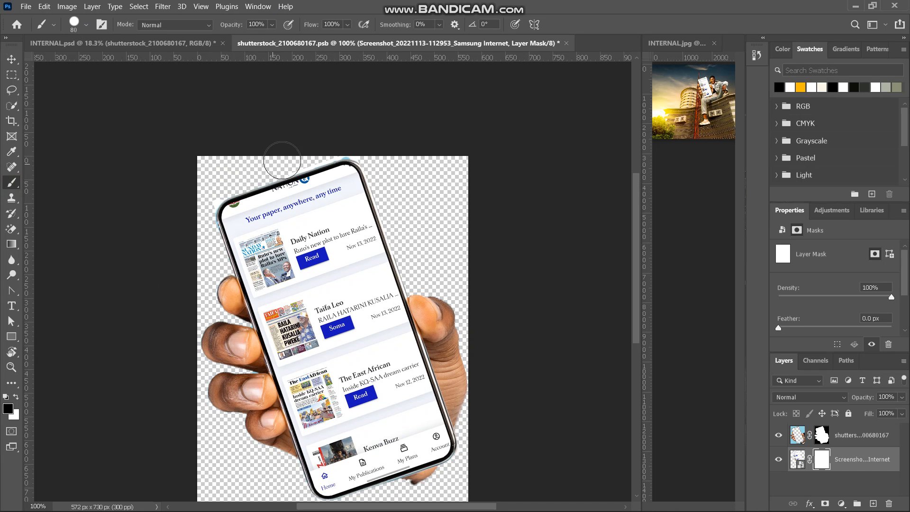
{"action": "mouse_move", "coordinate": [311, 152]}
{"action": "left_mouse_down"}
{"action": "mouse_move", "coordinate": [341, 144]}
{"action": "mouse_move", "coordinate": [234, 169]}
{"action": "mouse_move", "coordinate": [211, 180]}
{"action": "mouse_move", "coordinate": [203, 224]}
{"action": "left_mouse_up"}
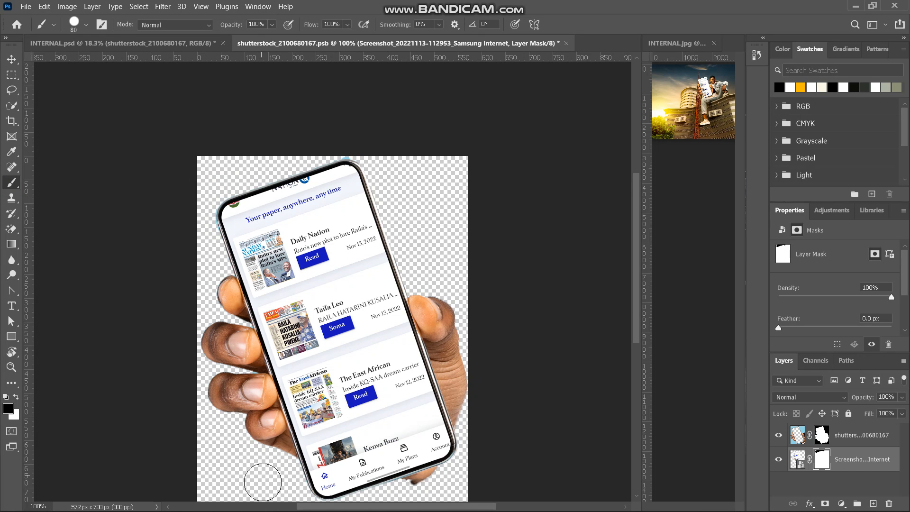
{"action": "scroll", "coordinate": [263, 482], "scroll_direction": "down", "scroll_amount": 2}
{"action": "left_click_drag", "start_coordinate": [295, 459], "coordinate": [296, 460]}
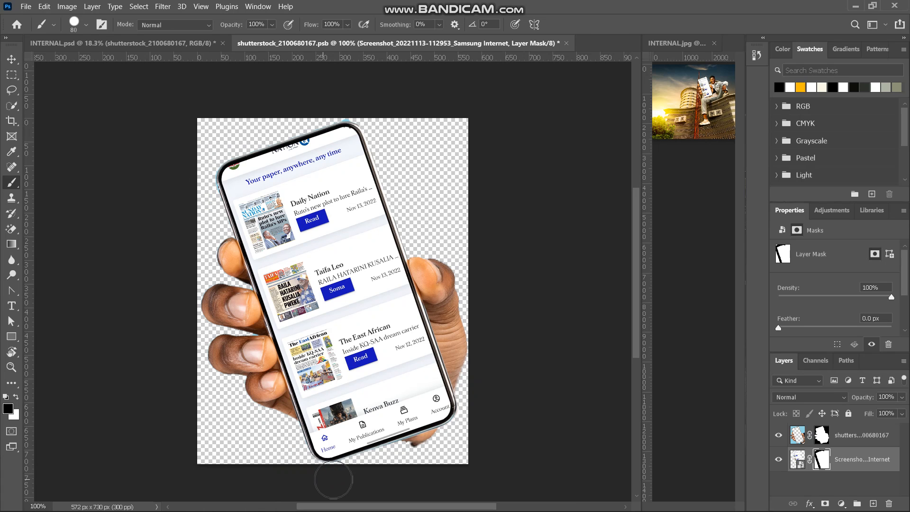
{"action": "left_click", "coordinate": [447, 441]}
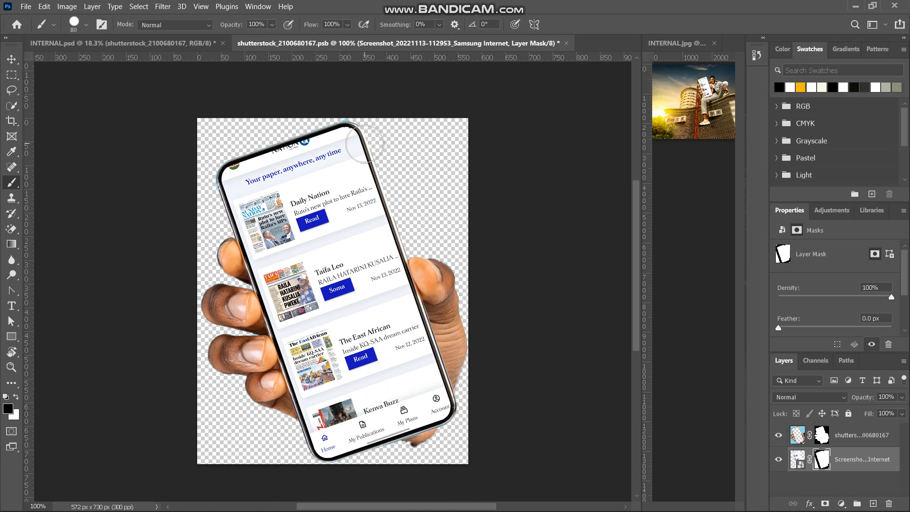
{"action": "scroll", "coordinate": [366, 148], "scroll_direction": "up", "scroll_amount": 2}
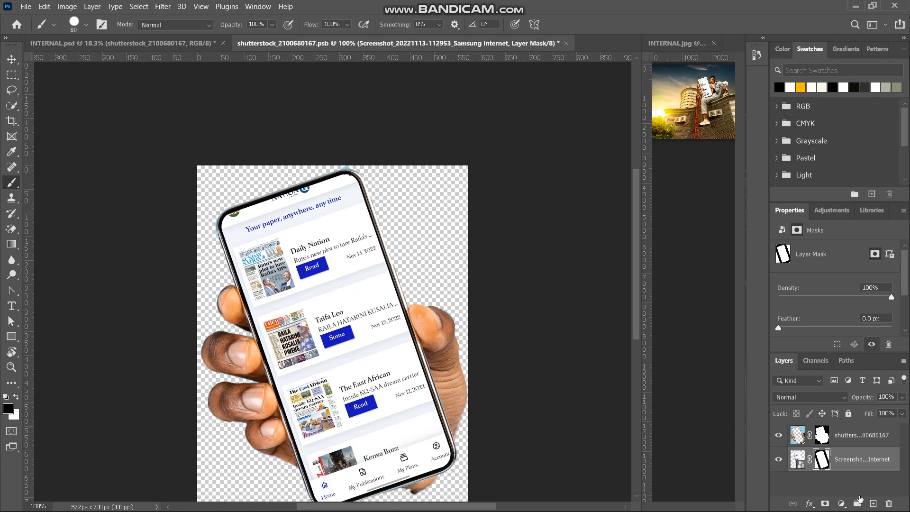
Step: Create a new layer above the app screenshot and set white as foreground and black as background color
{"action": "left_click", "coordinate": [873, 502]}
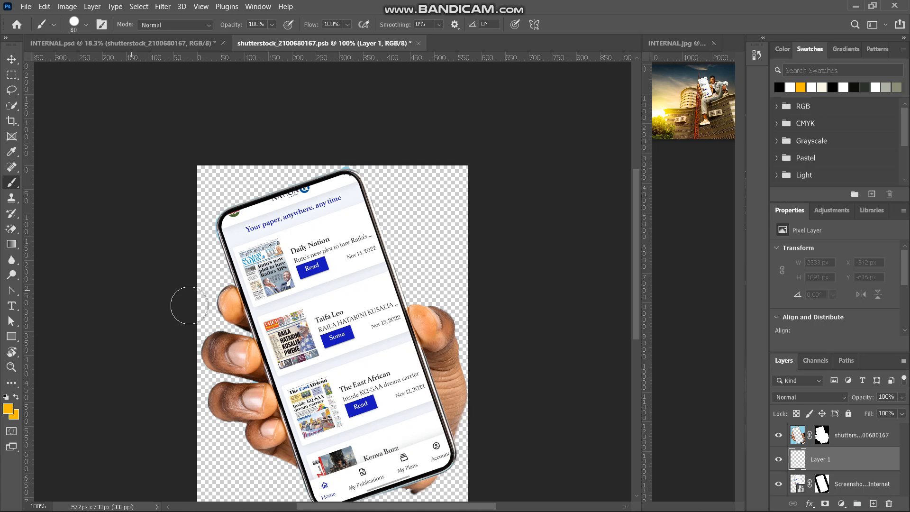
{"action": "key", "text": "d"}
{"action": "key", "text": "x"}
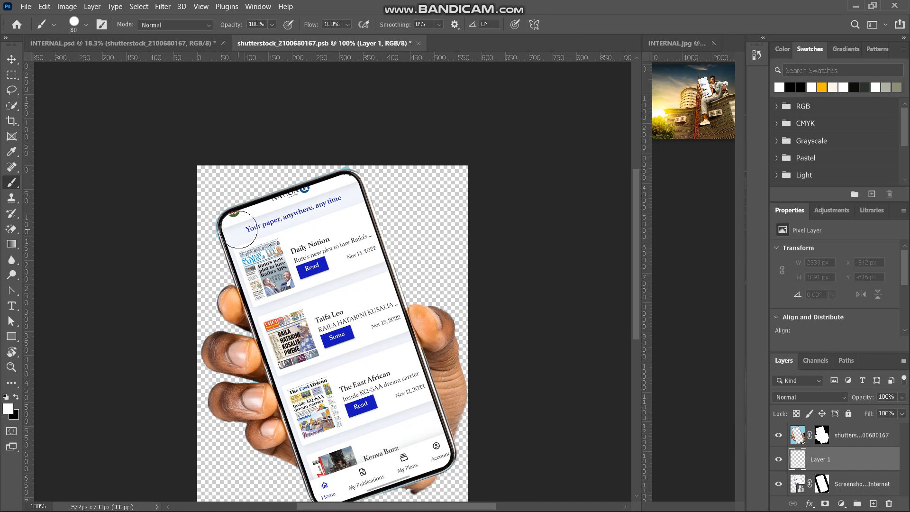
Step: Cover the app screenshot's header with white paint and place WHITE.png as an embedded logo above it
{"action": "left_click", "coordinate": [239, 229]}
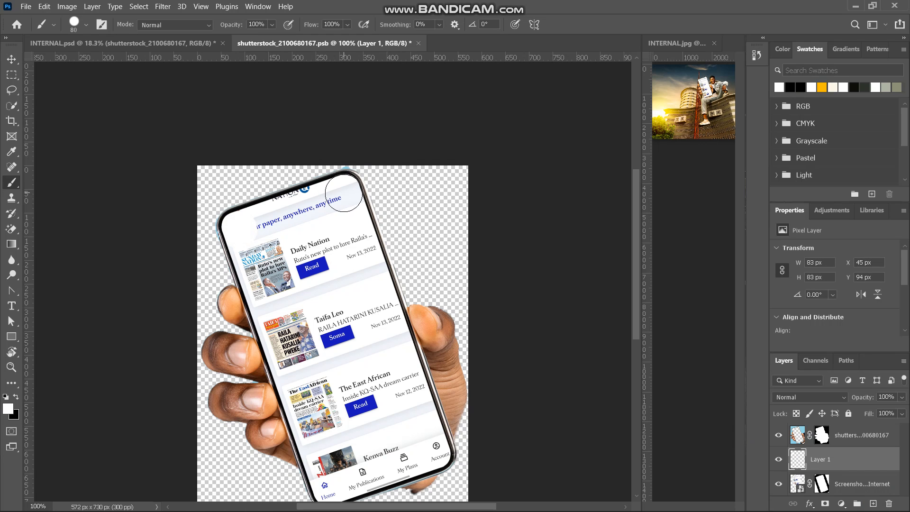
{"action": "left_click_drag", "start_coordinate": [345, 186], "coordinate": [332, 187]}
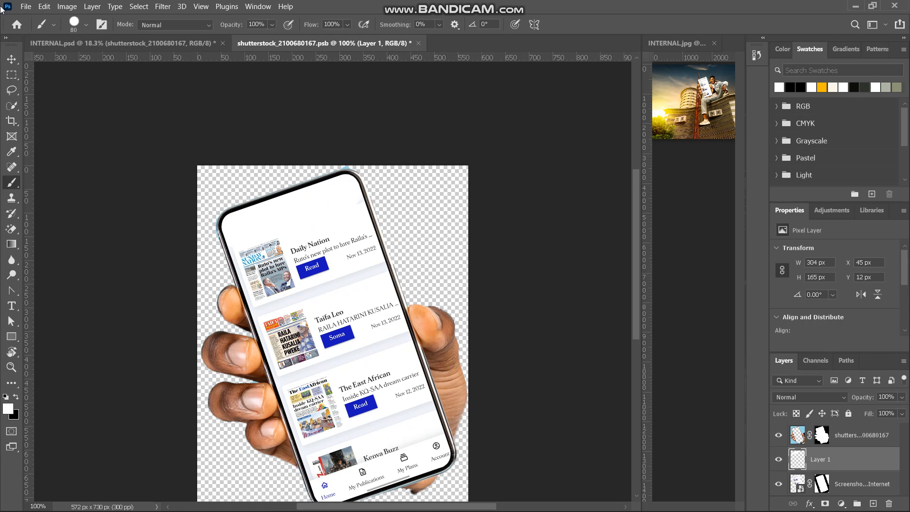
{"action": "left_click", "coordinate": [26, 7]}
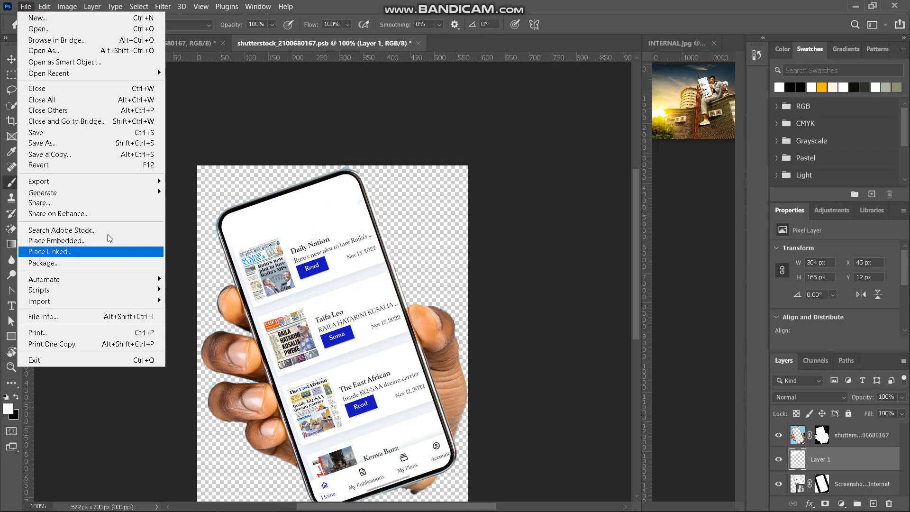
{"action": "left_click", "coordinate": [109, 241]}
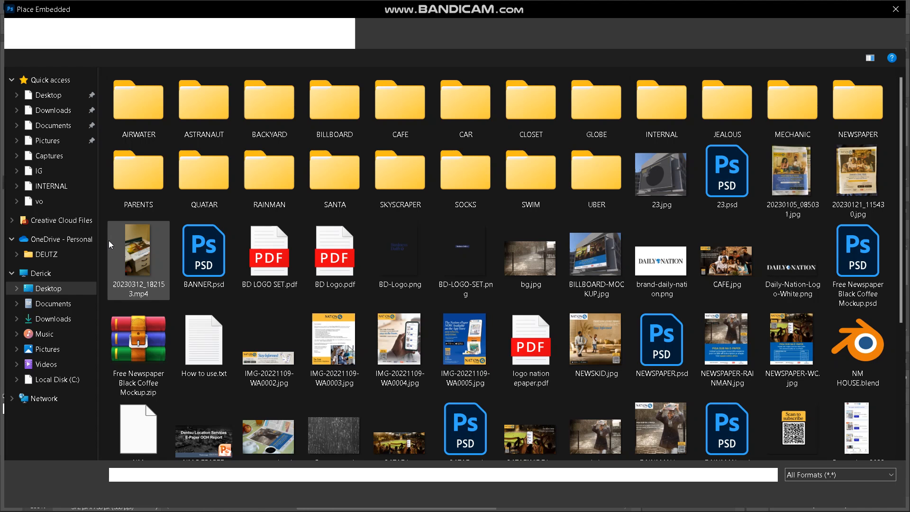
{"action": "scroll", "coordinate": [340, 312], "scroll_direction": "down", "scroll_amount": 4}
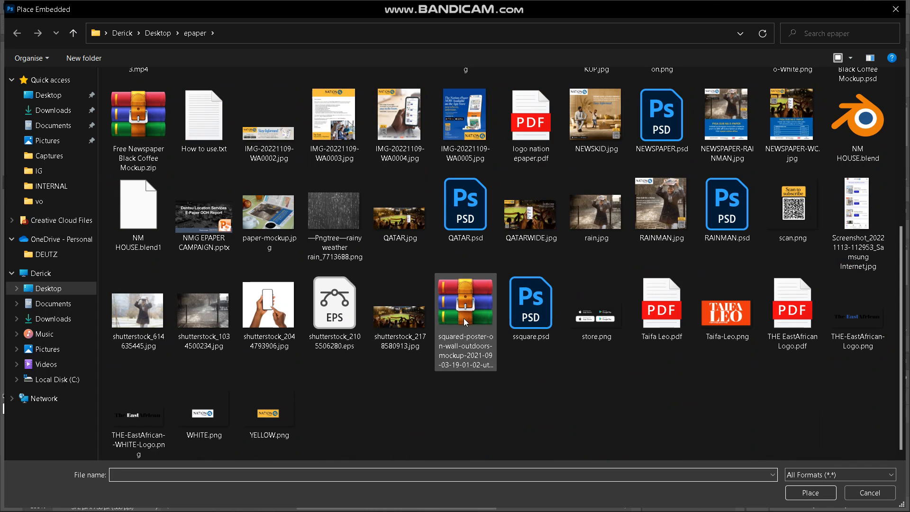
{"action": "left_click", "coordinate": [211, 430]}
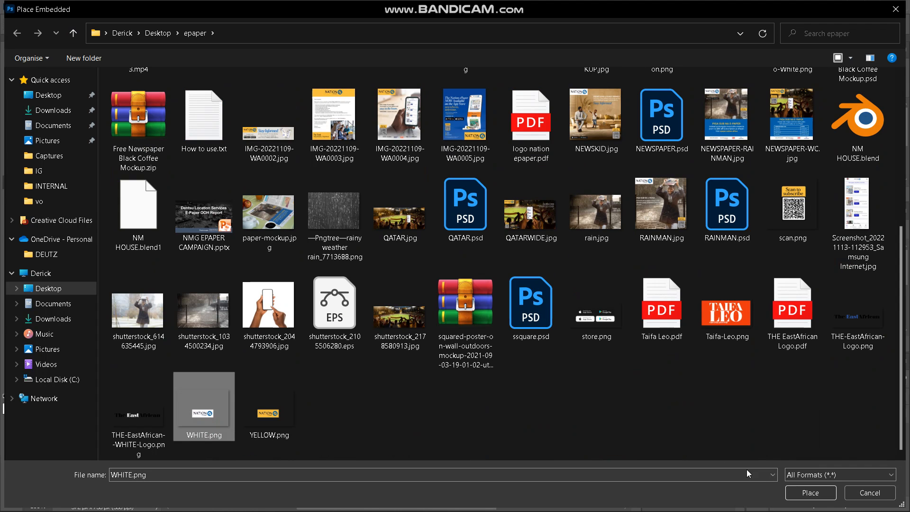
{"action": "left_click", "coordinate": [811, 493]}
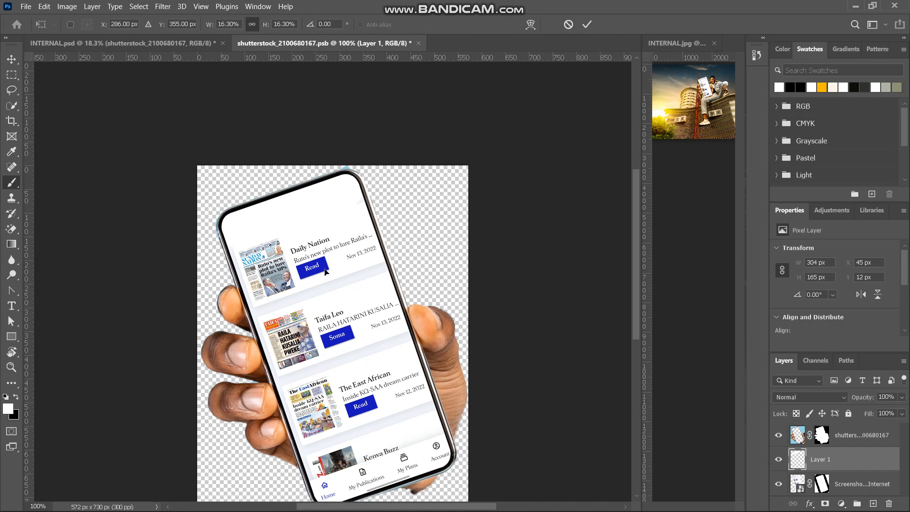
Step: Rotate the placed logo to -17.95°, scale it to 240 × 149 px, and position it in the blank header of the phone's screen
{"action": "left_click_drag", "start_coordinate": [467, 333], "coordinate": [356, 340]}
{"action": "left_click_drag", "start_coordinate": [391, 294], "coordinate": [384, 243]}
{"action": "left_click_drag", "start_coordinate": [359, 308], "coordinate": [467, 268]}
{"action": "left_click_drag", "start_coordinate": [347, 355], "coordinate": [292, 223]}
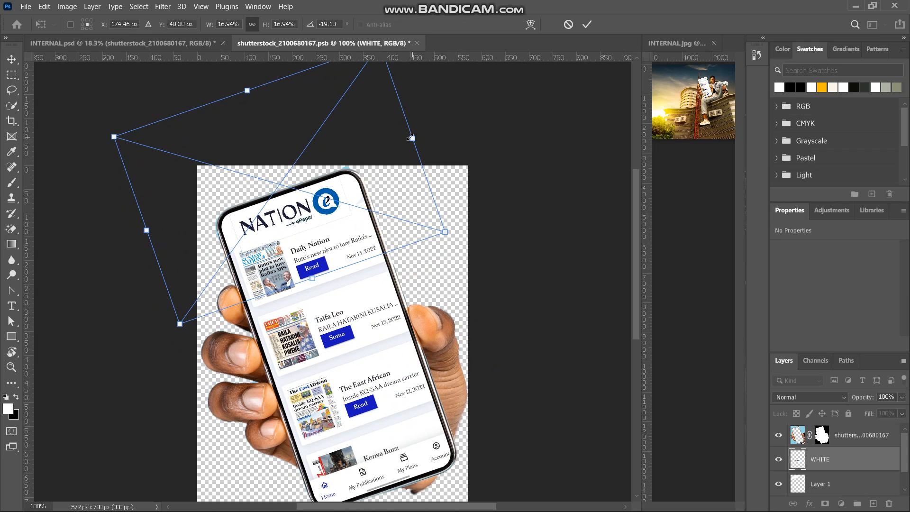
{"action": "left_click_drag", "start_coordinate": [411, 138], "coordinate": [396, 145]}
{"action": "mouse_move", "coordinate": [421, 114]}
{"action": "left_mouse_down"}
{"action": "mouse_move", "coordinate": [427, 118]}
{"action": "mouse_move", "coordinate": [426, 102]}
{"action": "left_mouse_up"}
{"action": "left_click_drag", "start_coordinate": [319, 204], "coordinate": [332, 204]}
{"action": "left_click_drag", "start_coordinate": [435, 131], "coordinate": [436, 136]}
{"action": "key", "text": "Return"}
{"action": "key", "text": "b"}
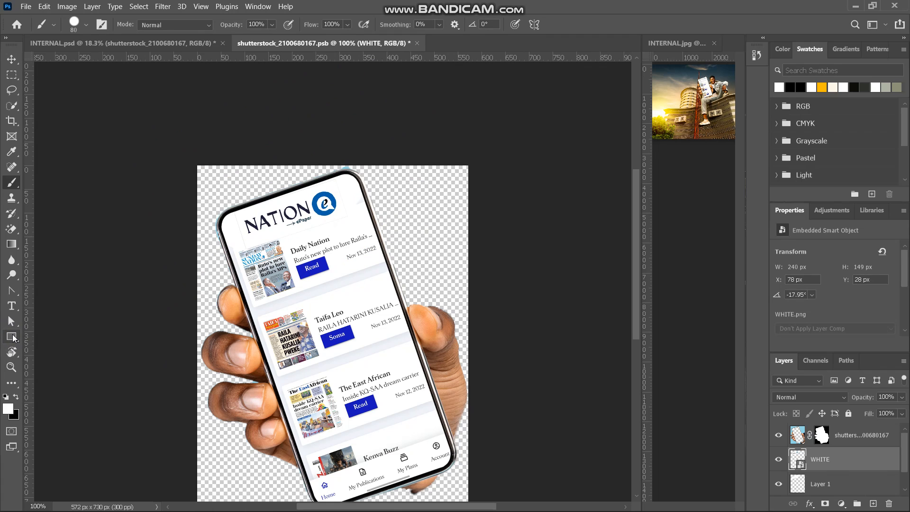
Step: Draw a pen shape about 313 × 706 px over the right part of the phone's screen and fill it with white
{"action": "left_click", "coordinate": [12, 336]}
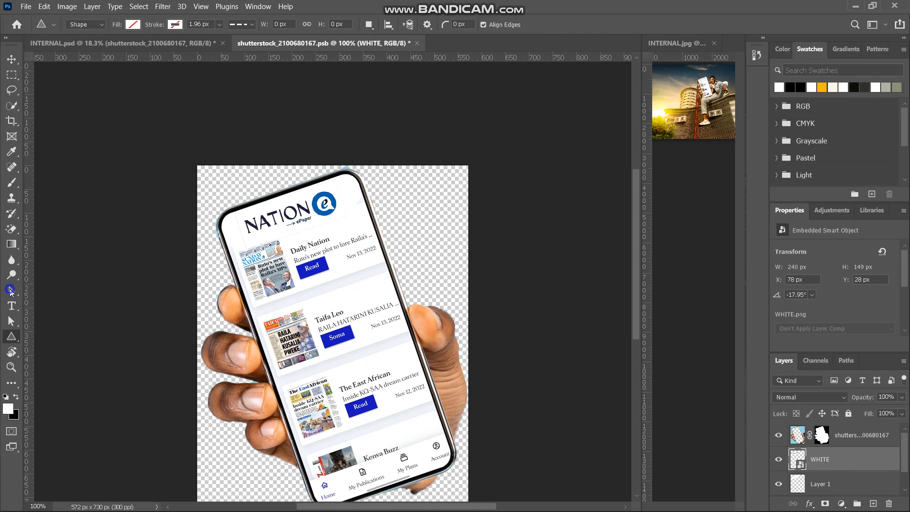
{"action": "left_click", "coordinate": [10, 292]}
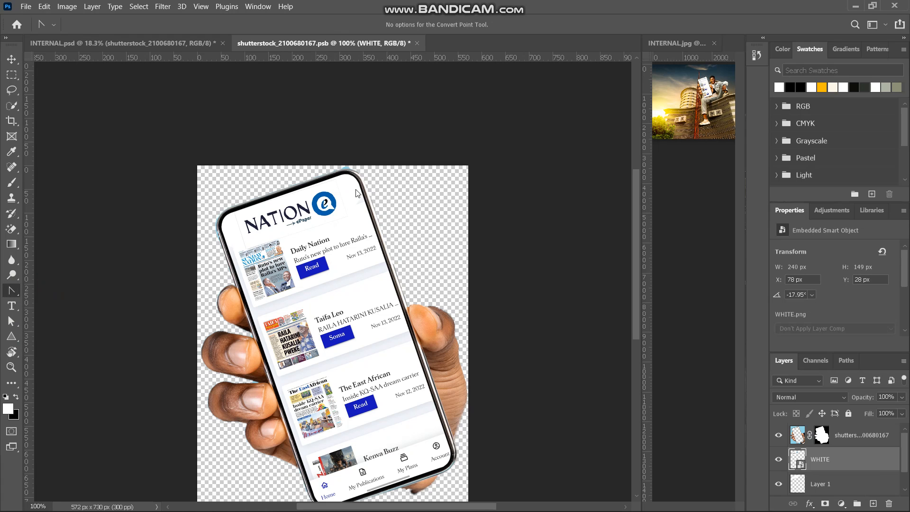
{"action": "key", "text": "p"}
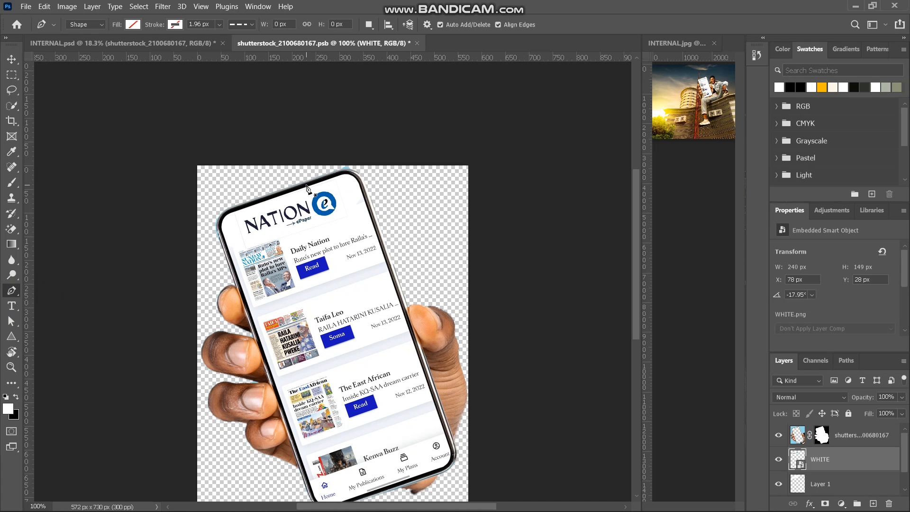
{"action": "left_click", "coordinate": [306, 185]}
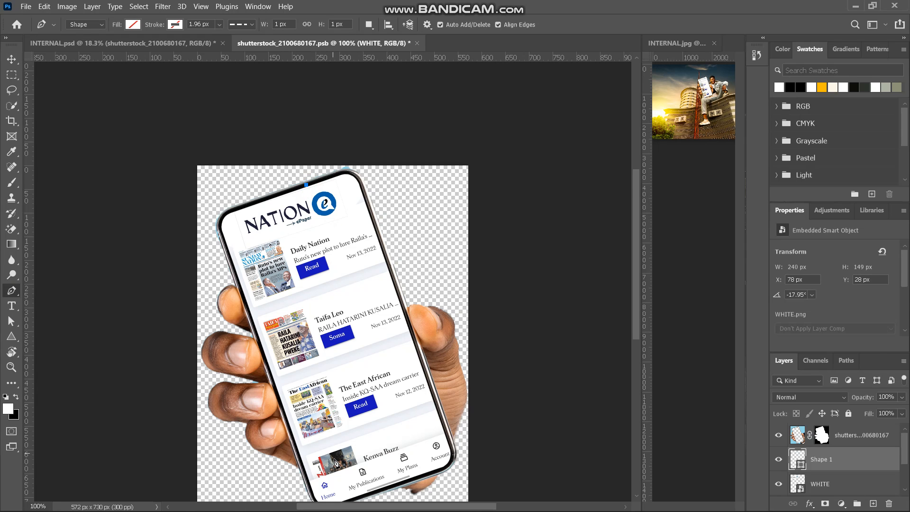
{"action": "scroll", "coordinate": [337, 446], "scroll_direction": "down", "scroll_amount": 4}
{"action": "left_click", "coordinate": [336, 432]}
{"action": "left_click_drag", "start_coordinate": [454, 380], "coordinate": [455, 363]}
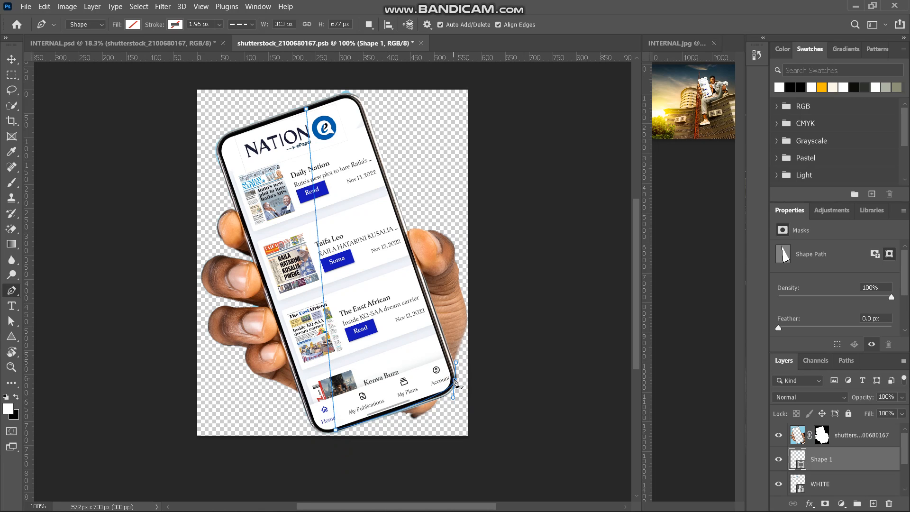
{"action": "left_click", "coordinate": [454, 380]}
{"action": "left_click", "coordinate": [364, 111]}
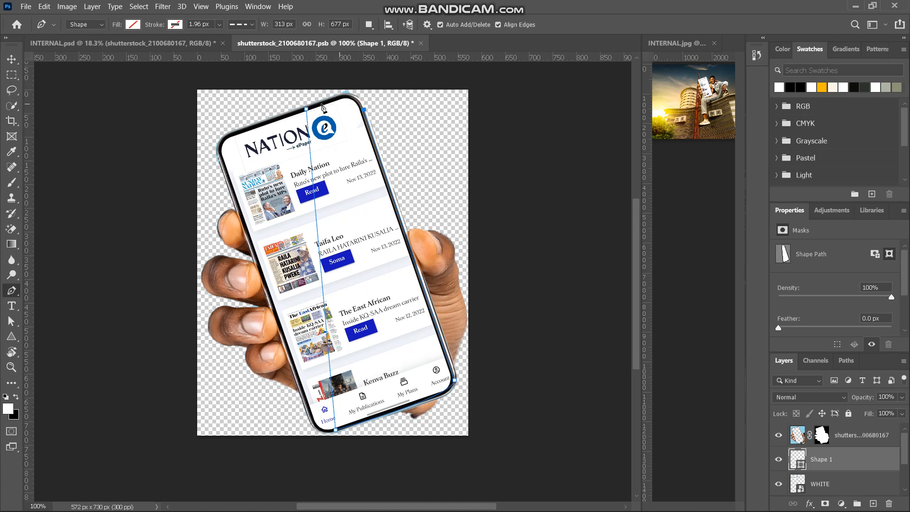
{"action": "left_click_drag", "start_coordinate": [336, 98], "coordinate": [319, 110]}
{"action": "left_click", "coordinate": [132, 26]}
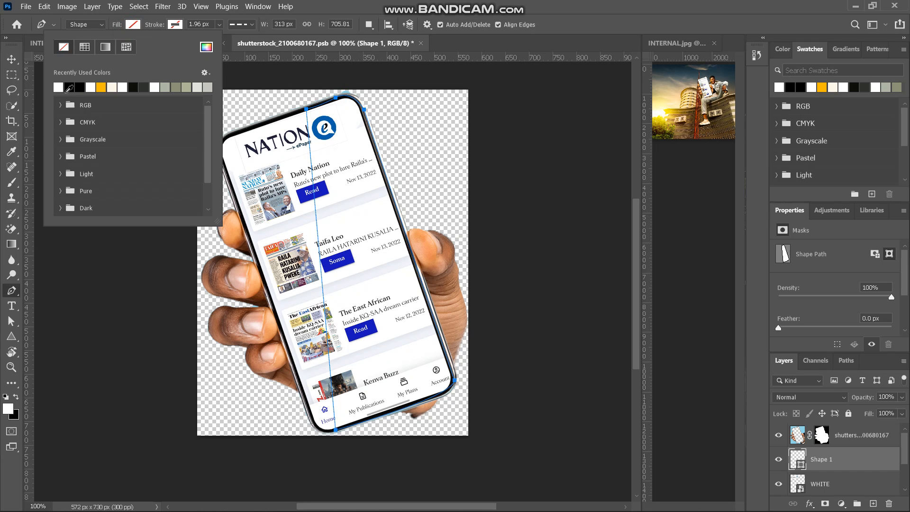
{"action": "left_click", "coordinate": [63, 89]}
Step: Set the white shape to Screen blending at 59% opacity, then save and close the phone's smart object document
{"action": "left_click", "coordinate": [11, 60]}
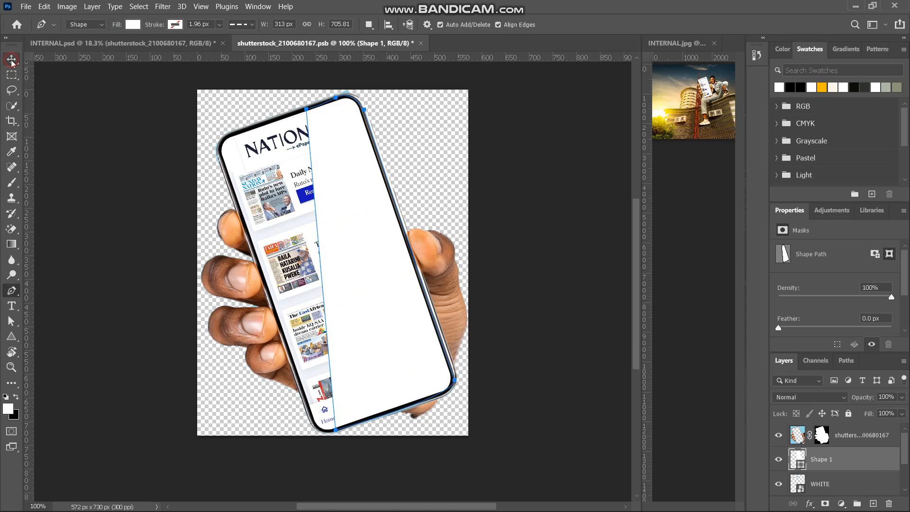
{"action": "left_click", "coordinate": [843, 401]}
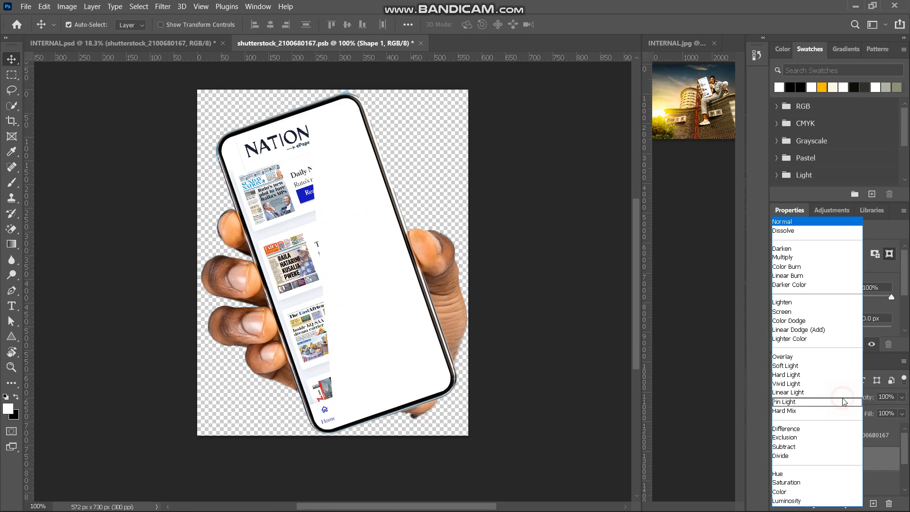
{"action": "left_click", "coordinate": [795, 312]}
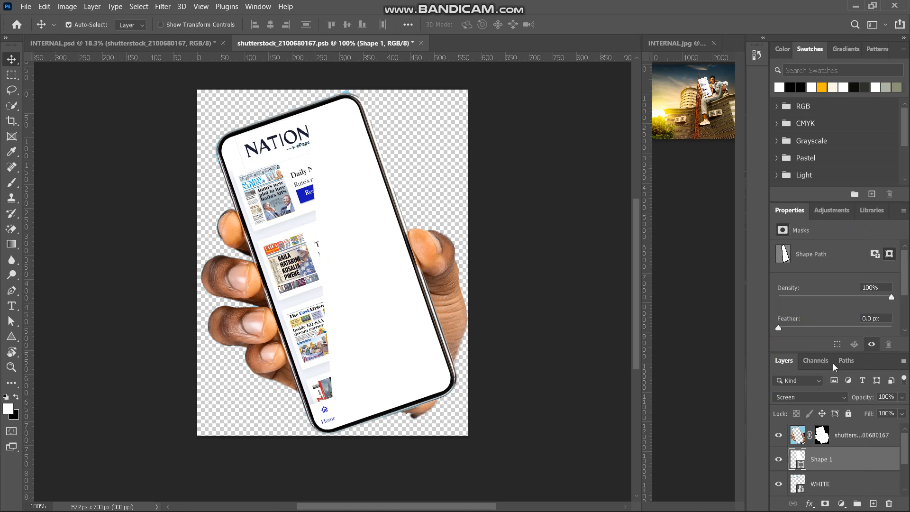
{"action": "left_click_drag", "start_coordinate": [860, 399], "coordinate": [825, 404]}
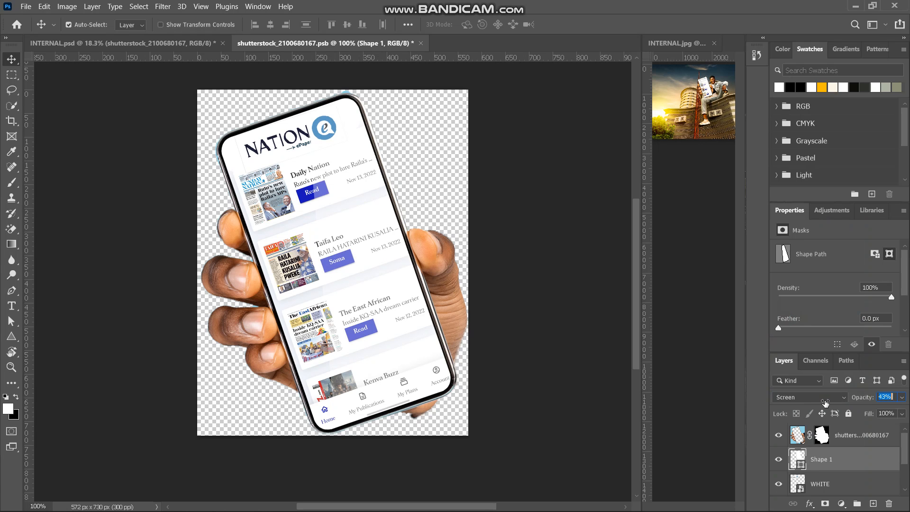
{"action": "left_click_drag", "start_coordinate": [821, 401], "coordinate": [835, 403]}
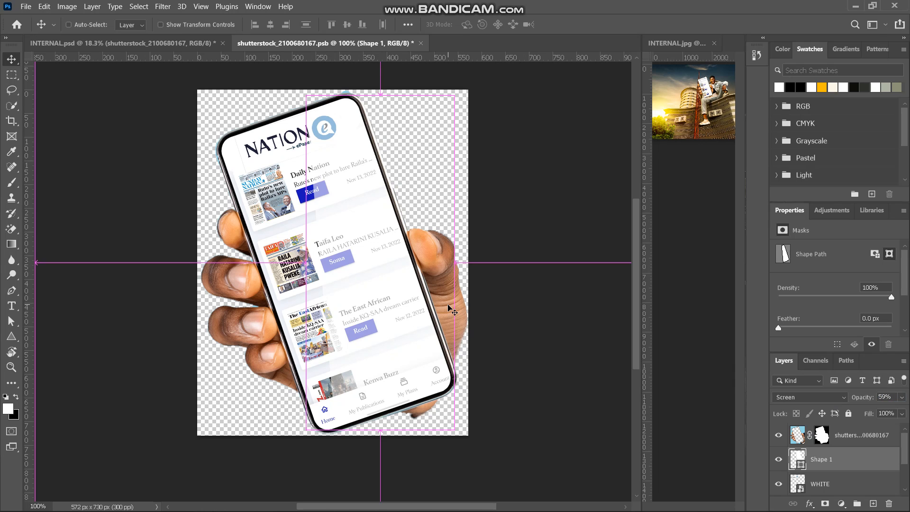
{"action": "key", "text": "ctrl+s"}
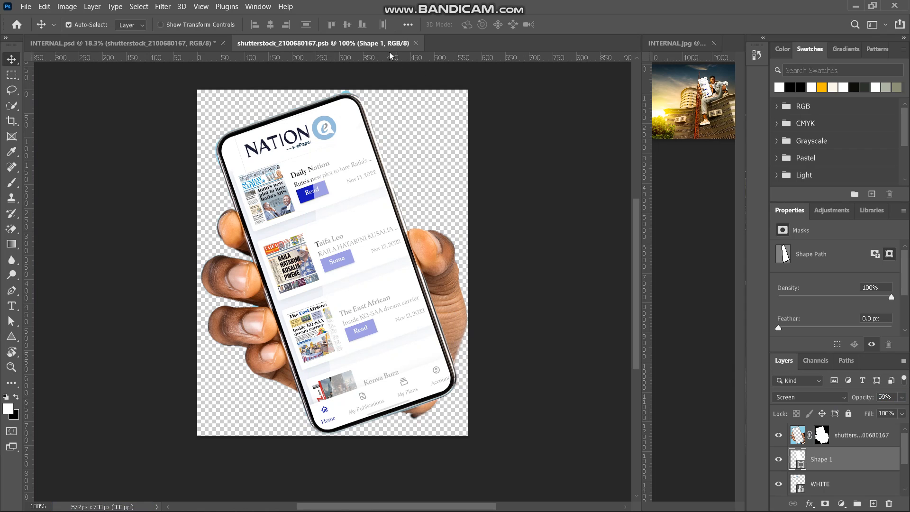
{"action": "left_click", "coordinate": [417, 43]}
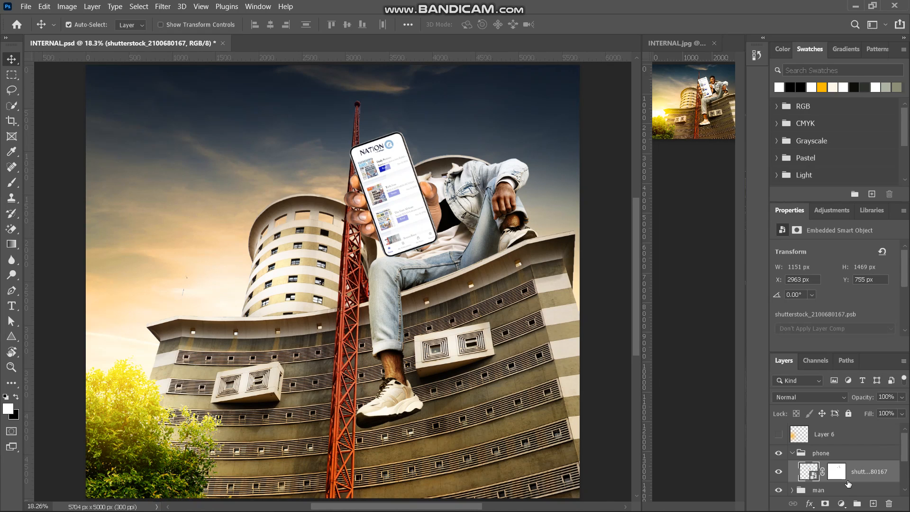
Step: Duplicate the man group's Layer 12 copy 2 into the phone group and clip the copy to the phone layer
{"action": "scroll", "coordinate": [815, 462], "scroll_direction": "down", "scroll_amount": 2}
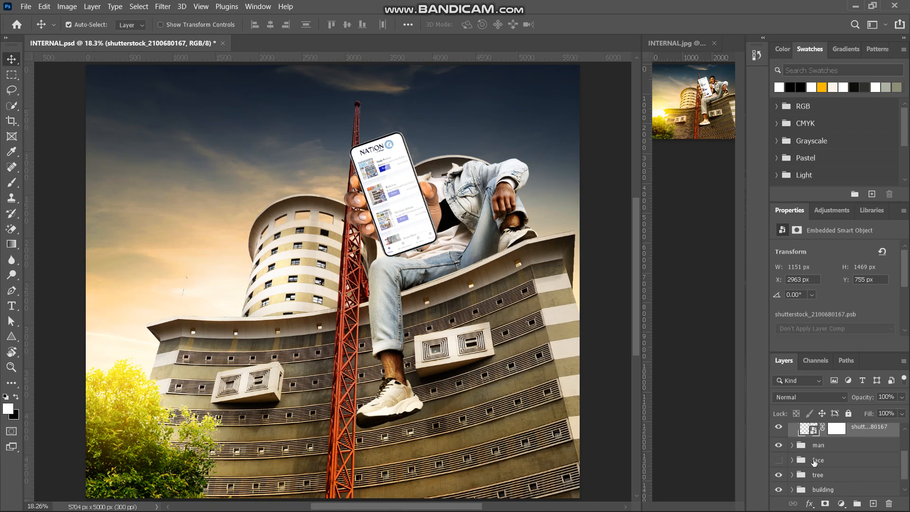
{"action": "left_click", "coordinate": [792, 446]}
{"action": "left_click", "coordinate": [842, 473]}
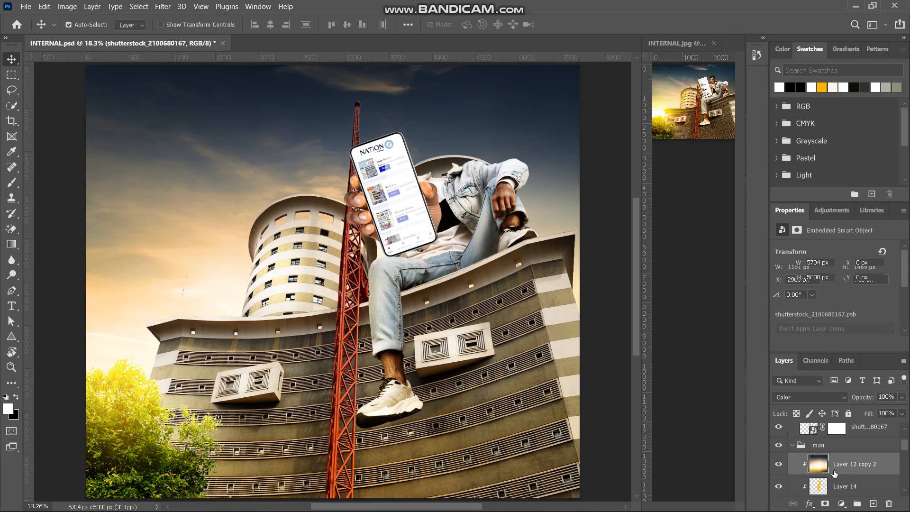
{"action": "mouse_move", "coordinate": [830, 469]}
{"action": "left_mouse_down"}
{"action": "mouse_move", "coordinate": [822, 427]}
{"action": "mouse_move", "coordinate": [826, 465]}
{"action": "left_mouse_up"}
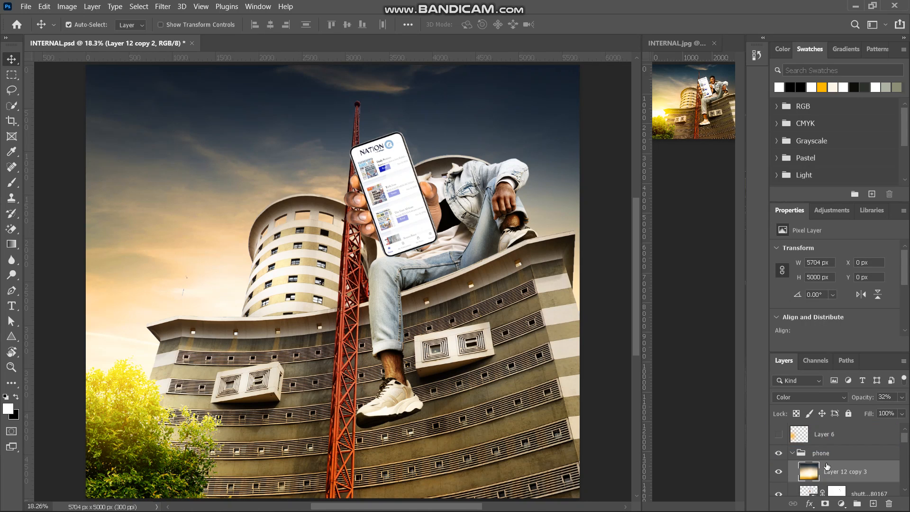
{"action": "scroll", "coordinate": [816, 470], "scroll_direction": "down", "scroll_amount": 2}
{"action": "key", "text": "alt"}
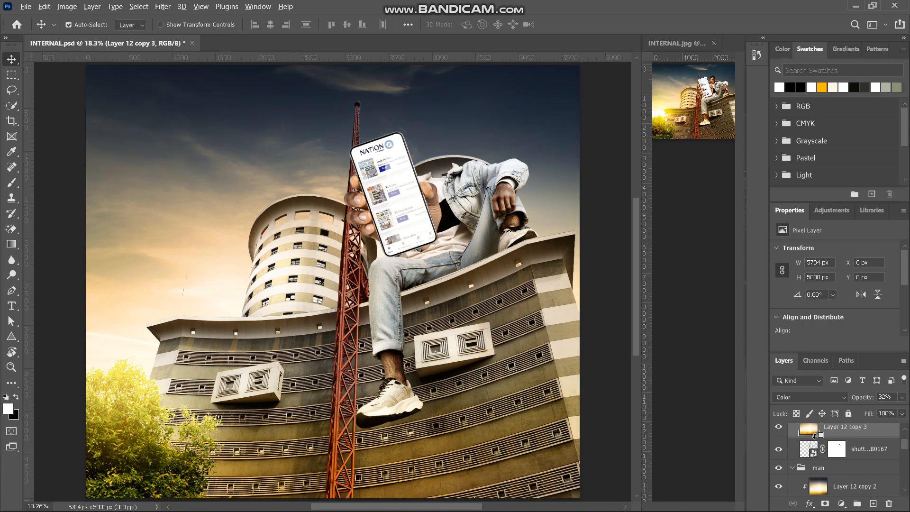
{"action": "left_click", "coordinate": [814, 436], "text": "alt"}
{"action": "left_click", "coordinate": [791, 468]}
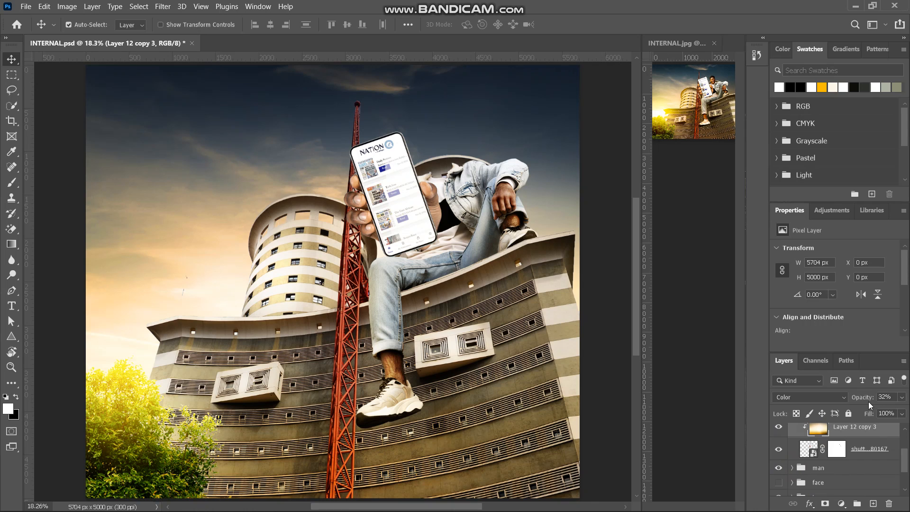
Step: Fine-tune the opacity of the Color-blended sky layer clipped to the phone
{"action": "left_click_drag", "start_coordinate": [864, 399], "coordinate": [859, 401]}
{"action": "key", "text": "Return"}
{"action": "left_click_drag", "start_coordinate": [864, 401], "coordinate": [865, 401]}
{"action": "key", "text": "Return"}
Step: Add a clipped Curves adjustment directly above the phone layer and pull the curve's shadow point down slightly
{"action": "left_click", "coordinate": [860, 451]}
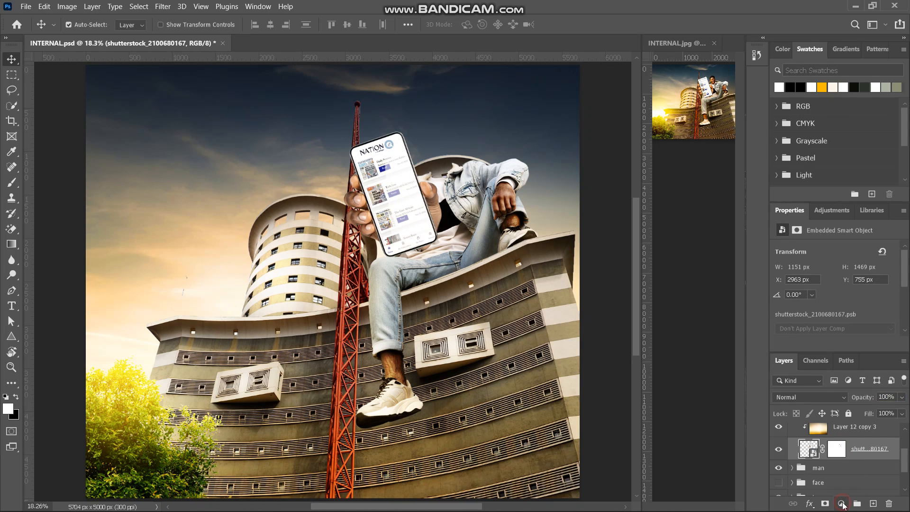
{"action": "left_click", "coordinate": [841, 503]}
{"action": "left_click", "coordinate": [833, 353]}
{"action": "scroll", "coordinate": [814, 307], "scroll_direction": "down", "scroll_amount": 1}
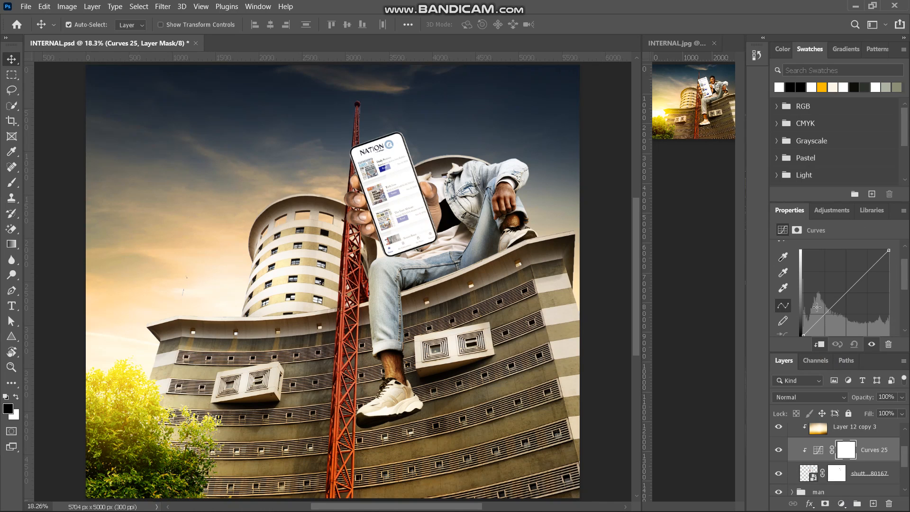
{"action": "left_click", "coordinate": [824, 316]}
{"action": "left_click_drag", "start_coordinate": [827, 321], "coordinate": [826, 319]}
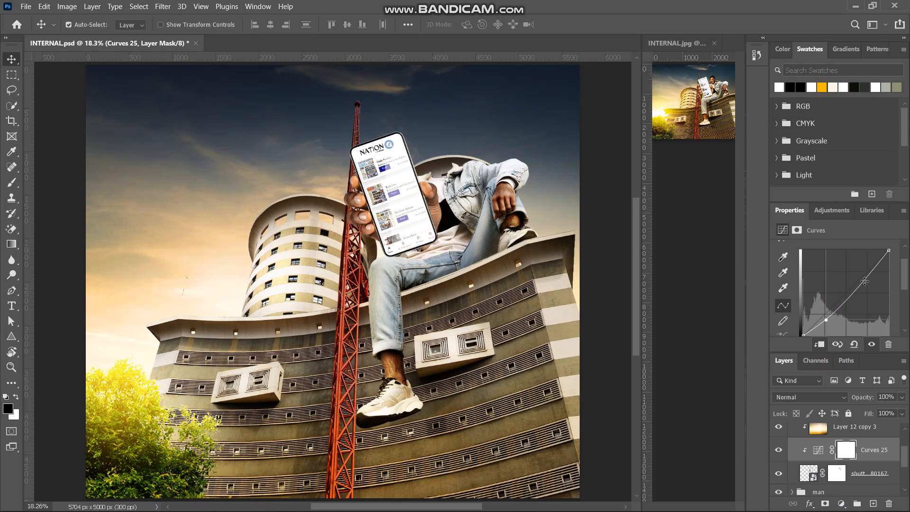
Step: Add highlight and midtone points to the phone's curve and fine-tune its shadow point
{"action": "left_click", "coordinate": [876, 268]}
{"action": "left_click_drag", "start_coordinate": [877, 268], "coordinate": [875, 266]}
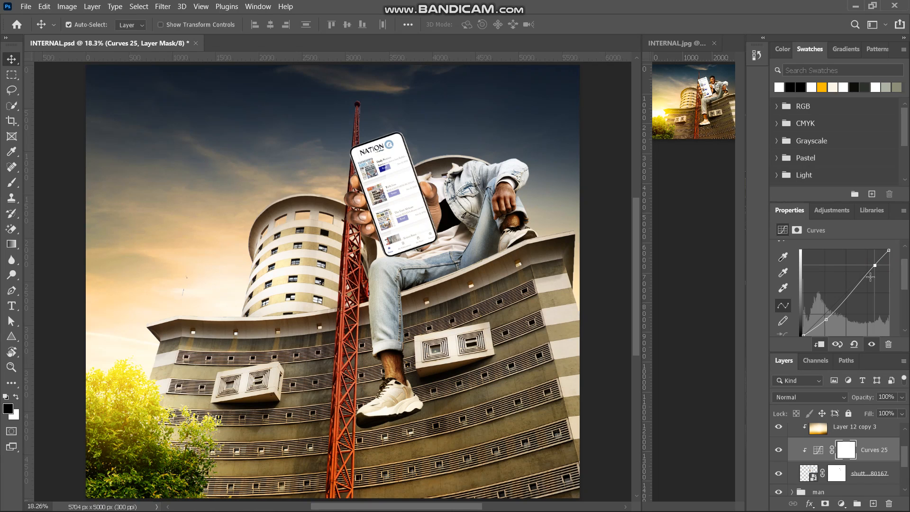
{"action": "left_click", "coordinate": [850, 294]}
{"action": "left_click_drag", "start_coordinate": [853, 296], "coordinate": [851, 294]}
{"action": "left_click", "coordinate": [875, 265]}
{"action": "left_click", "coordinate": [827, 320]}
{"action": "left_click_drag", "start_coordinate": [826, 321], "coordinate": [826, 320]}
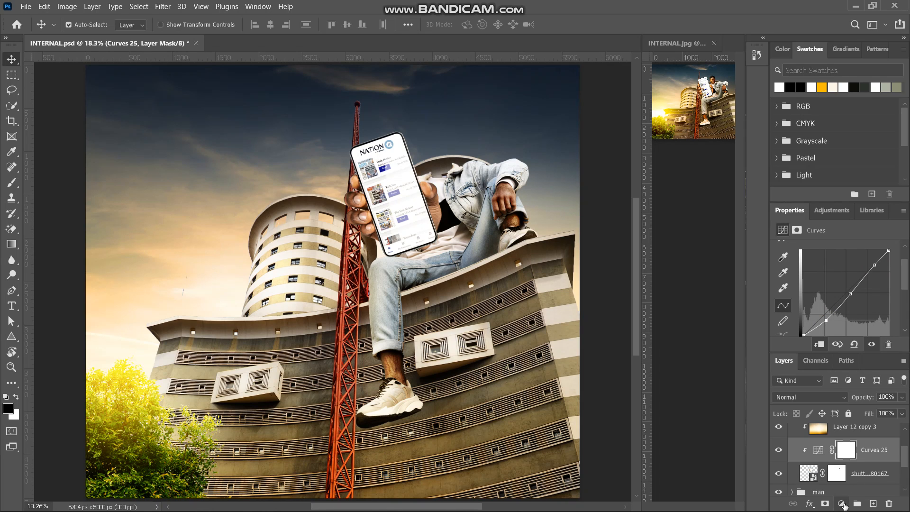
Step: Add a clipped Hue/Saturation adjustment above the phone's Curves layer and set its saturation to +12
{"action": "left_click", "coordinate": [842, 504]}
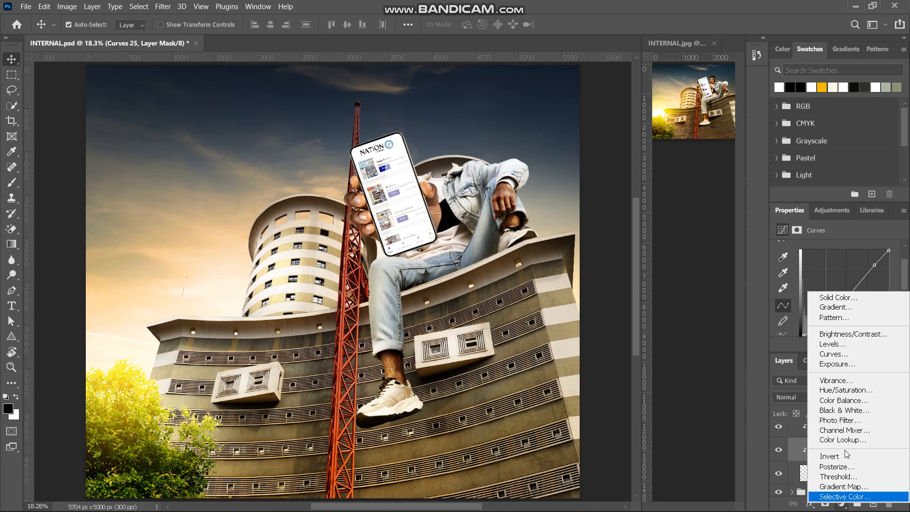
{"action": "left_click", "coordinate": [855, 394]}
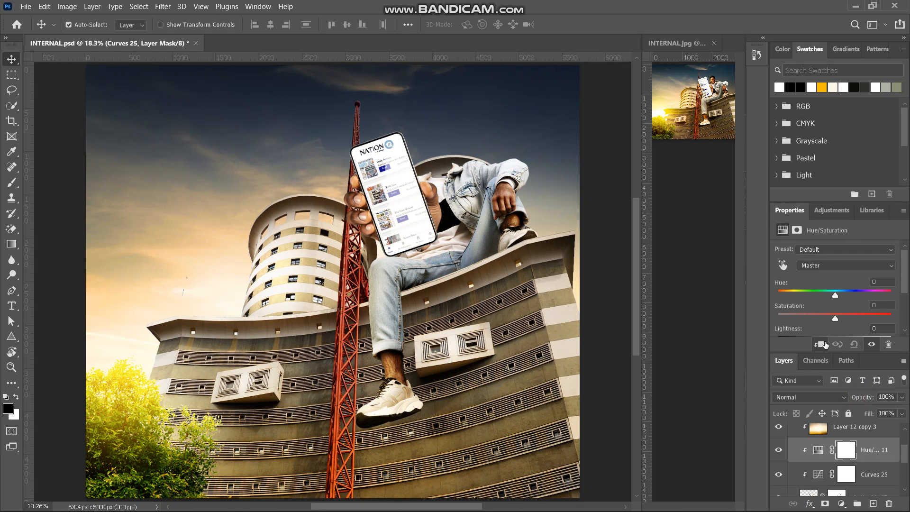
{"action": "left_click", "coordinate": [837, 316]}
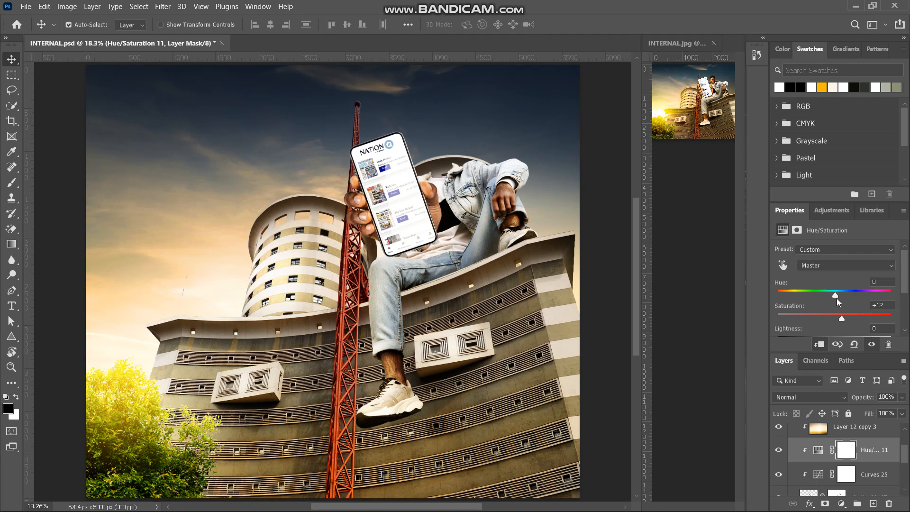
{"action": "left_click", "coordinate": [836, 295]}
Step: Add a clipped Curves adjustment above Curves 25, raise its curve steeply for a strong brightening, and invert its mask to black
{"action": "left_click", "coordinate": [856, 479]}
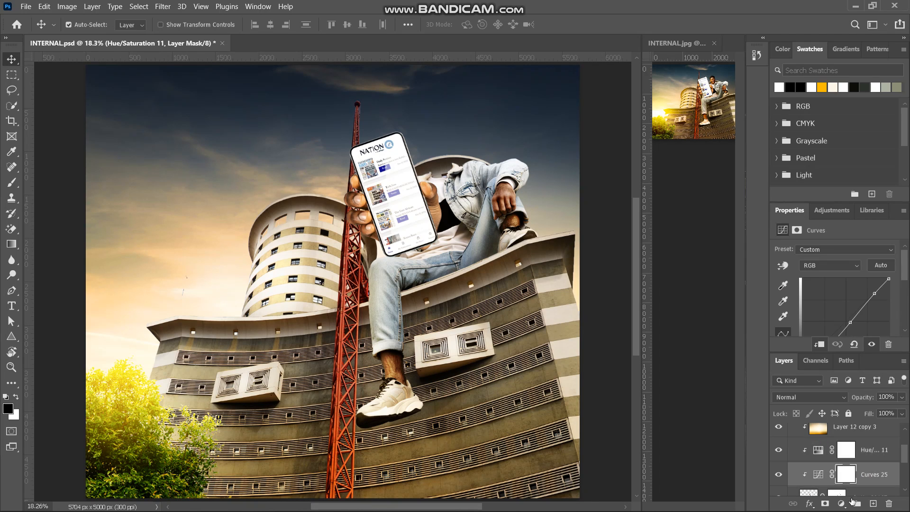
{"action": "left_click", "coordinate": [843, 506]}
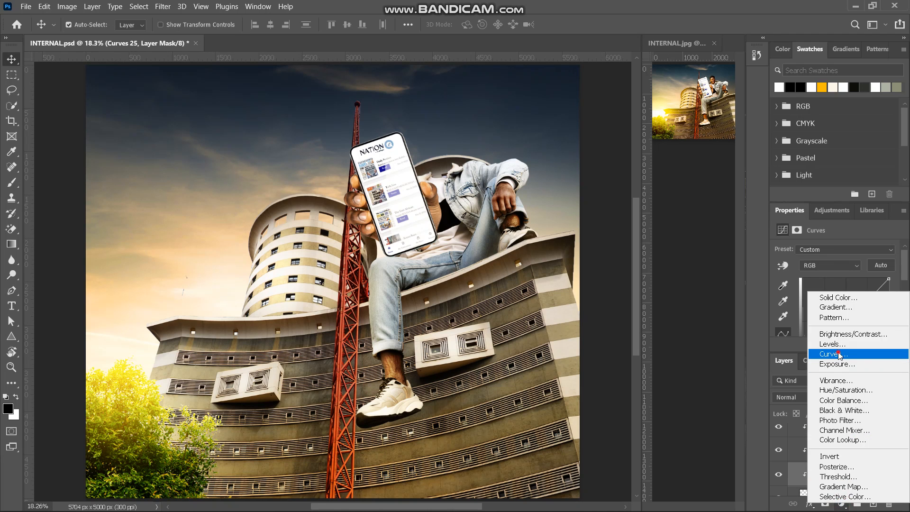
{"action": "left_click", "coordinate": [837, 351]}
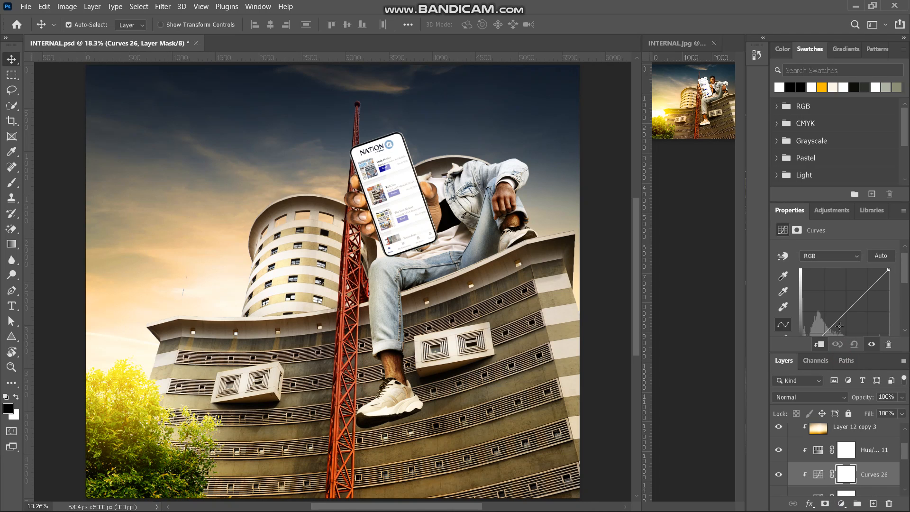
{"action": "scroll", "coordinate": [836, 328], "scroll_direction": "down", "scroll_amount": 2}
{"action": "left_click_drag", "start_coordinate": [849, 282], "coordinate": [825, 270]}
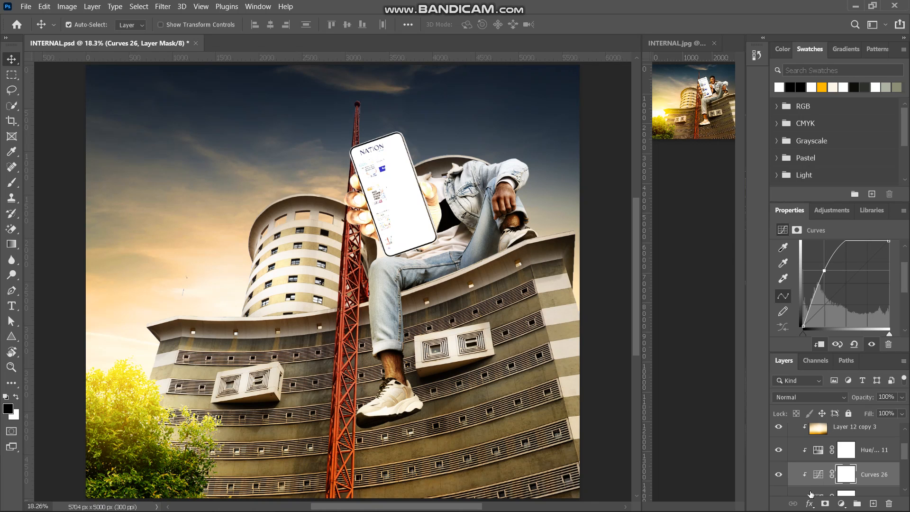
{"action": "key", "text": "ctrl+i"}
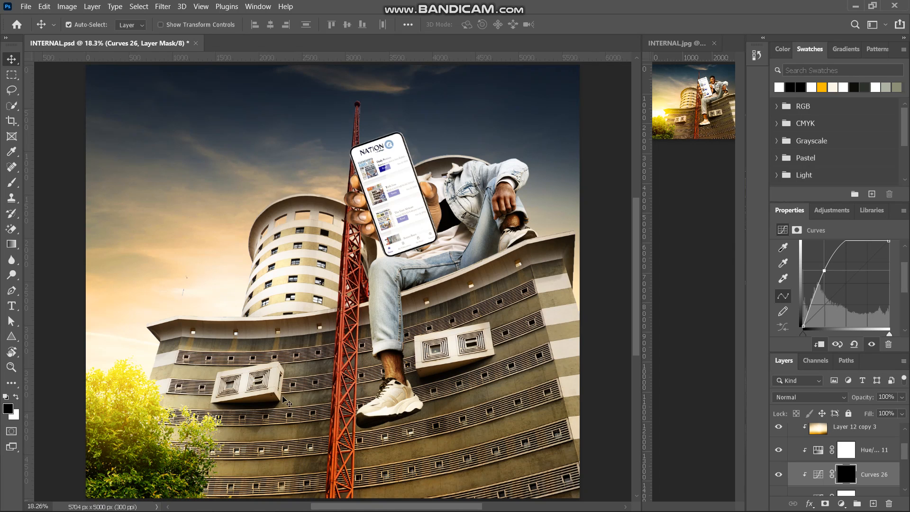
Step: Ready the Brush tool with a soft round tip at 0% hardness and white as the foreground color
{"action": "left_click", "coordinate": [12, 183]}
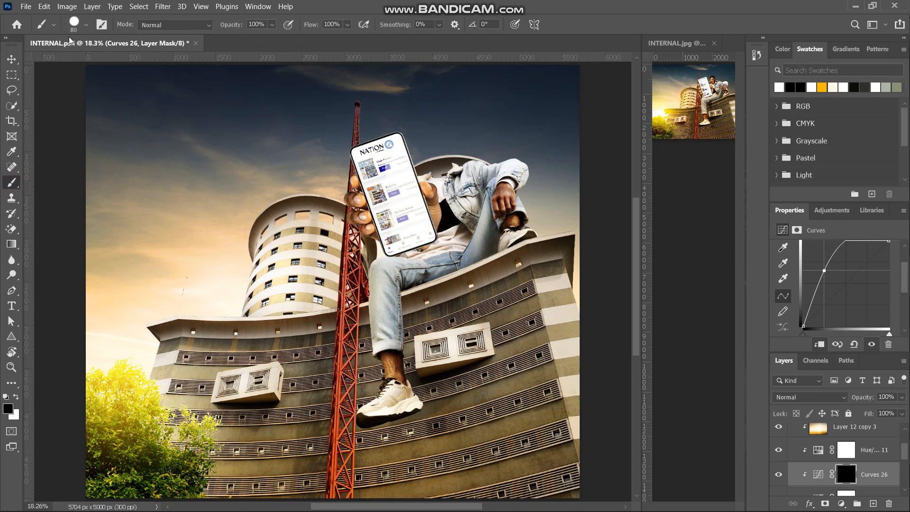
{"action": "left_click", "coordinate": [79, 22]}
{"action": "left_click", "coordinate": [44, 135]}
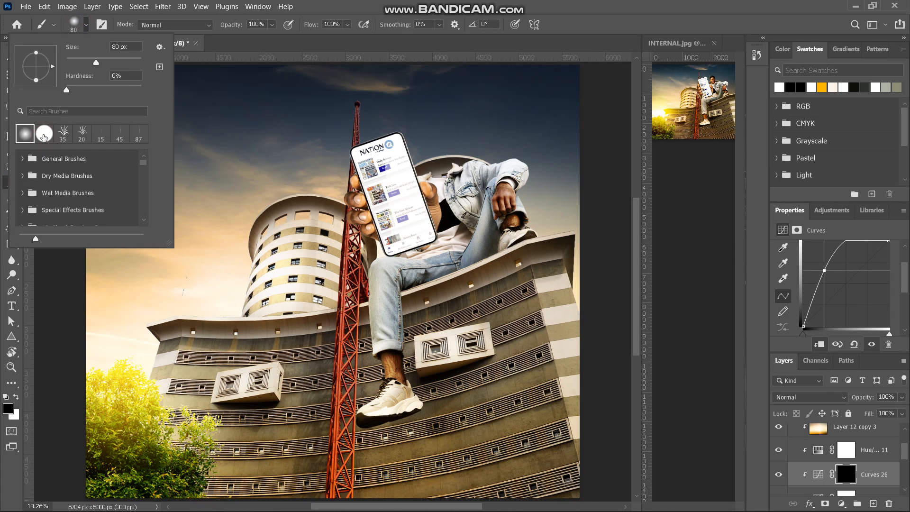
{"action": "left_click", "coordinate": [76, 25]}
{"action": "scroll", "coordinate": [287, 303], "scroll_direction": "right", "scroll_amount": 2}
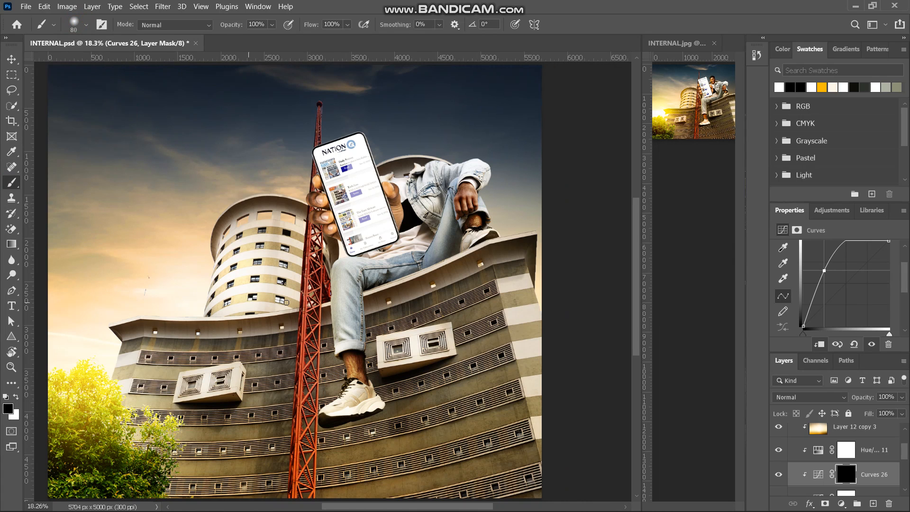
{"action": "key", "text": "x"}
Step: Set the brush size to 150 px and its flow to 2% for painting on the hand
{"action": "scroll", "coordinate": [403, 244], "scroll_direction": "up", "scroll_amount": 3}
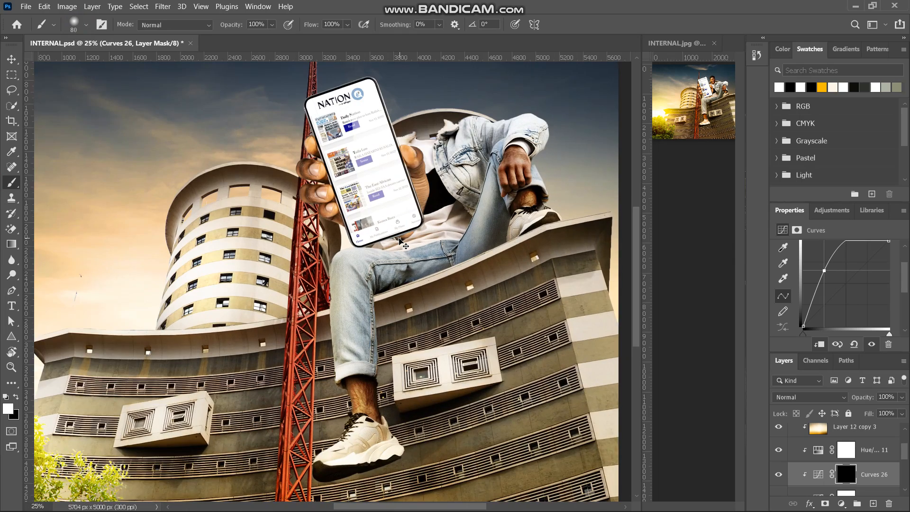
{"action": "key", "text": "ctrl+plus"}
{"action": "scroll", "coordinate": [396, 239], "scroll_direction": "up", "scroll_amount": 6}
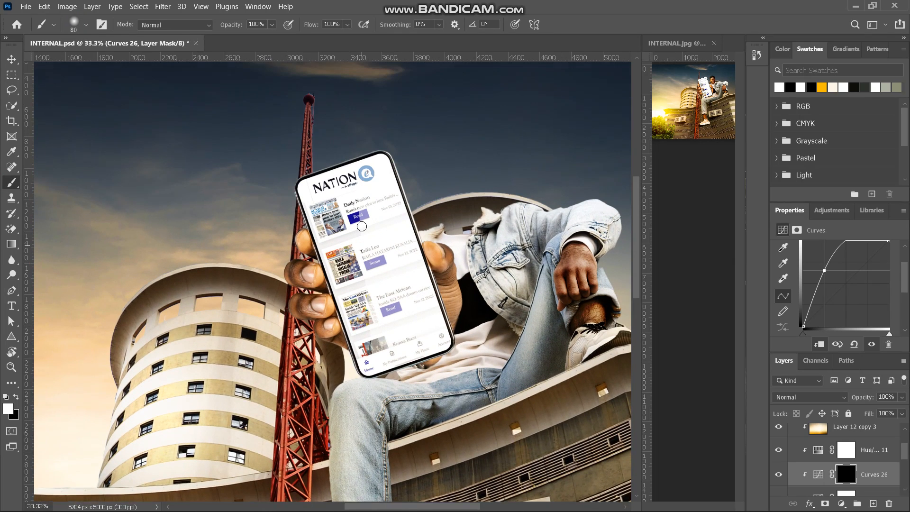
{"action": "key", "text": "bracketright"}
{"action": "key", "text": "bracketright"}
{"action": "key", "text": "bracketright"}
{"action": "key", "text": "bracketright"}
{"action": "key", "text": "bracketright"}
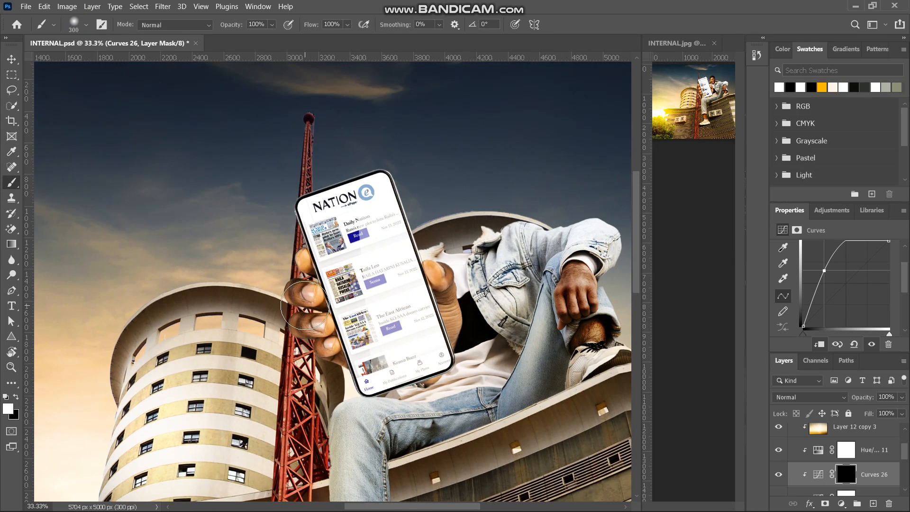
{"action": "key", "text": "bracketleft"}
{"action": "key", "text": "bracketleft"}
{"action": "left_click_drag", "start_coordinate": [306, 27], "coordinate": [176, 59]}
{"action": "left_click_drag", "start_coordinate": [316, 26], "coordinate": [316, 26]}
Step: Paint highlights onto the fingers holding the phone on the brightening Curves mask, reducing the brush to 80 px
{"action": "mouse_move", "coordinate": [300, 289]}
{"action": "left_mouse_down"}
{"action": "mouse_move", "coordinate": [323, 289]}
{"action": "mouse_move", "coordinate": [303, 293]}
{"action": "left_mouse_up"}
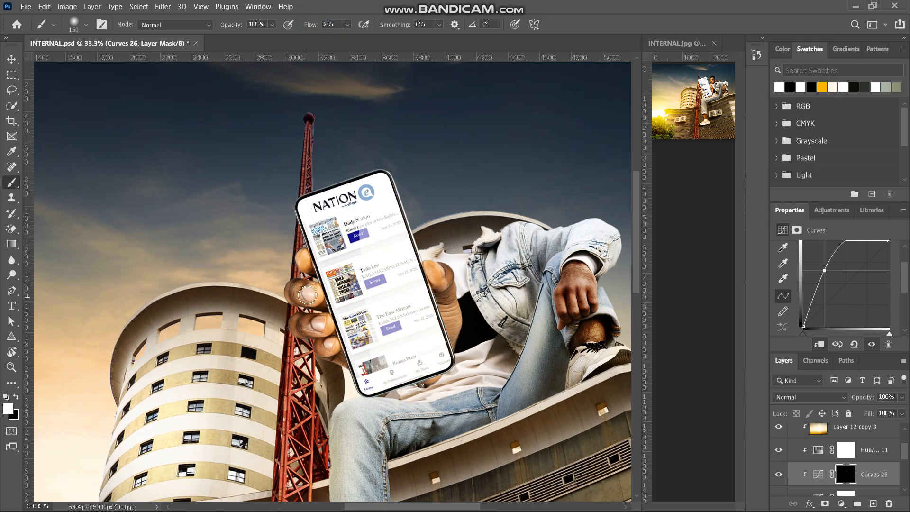
{"action": "key", "text": "ctrl+plus"}
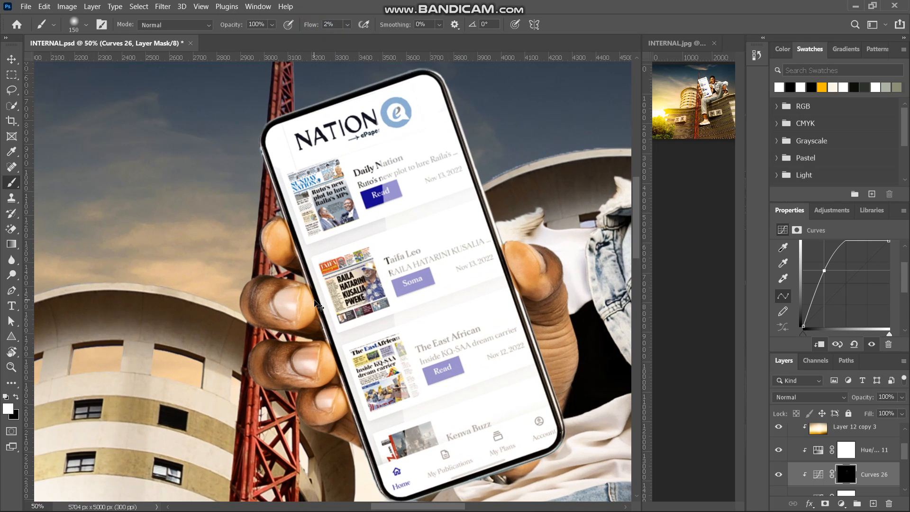
{"action": "key", "text": "ctrl+plus"}
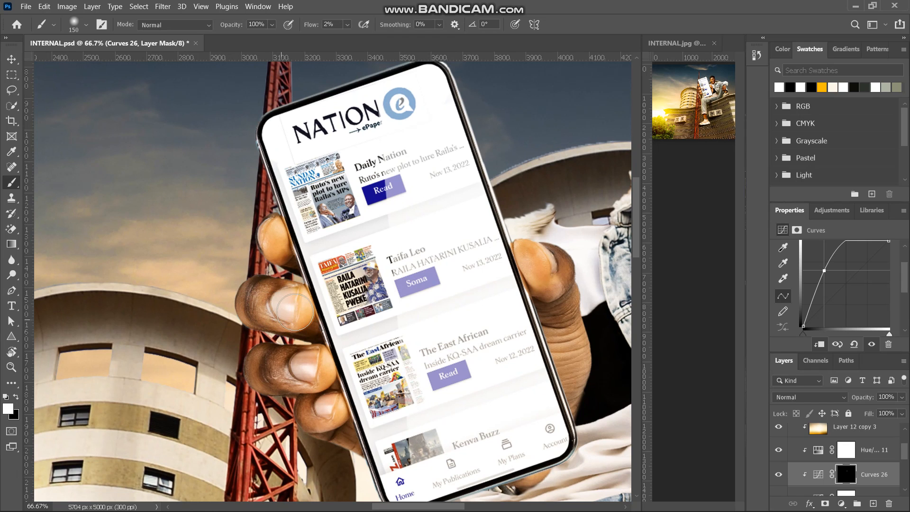
{"action": "key", "text": "bracketleft"}
{"action": "key", "text": "bracketleft"}
{"action": "key", "text": "bracketleft"}
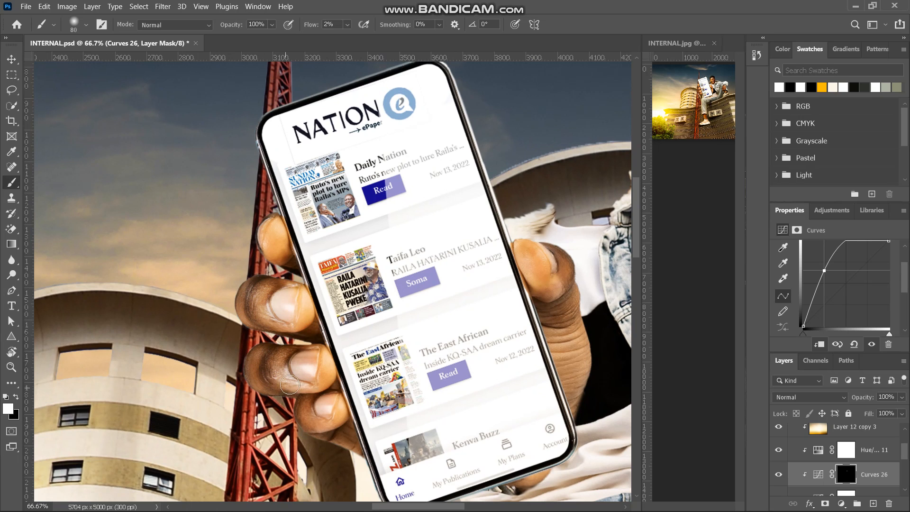
{"action": "mouse_move", "coordinate": [258, 387]}
{"action": "left_mouse_down"}
{"action": "mouse_move", "coordinate": [288, 405]}
{"action": "mouse_move", "coordinate": [327, 404]}
{"action": "mouse_move", "coordinate": [303, 406]}
{"action": "mouse_move", "coordinate": [302, 416]}
{"action": "mouse_move", "coordinate": [330, 421]}
{"action": "mouse_move", "coordinate": [305, 417]}
{"action": "left_mouse_up"}
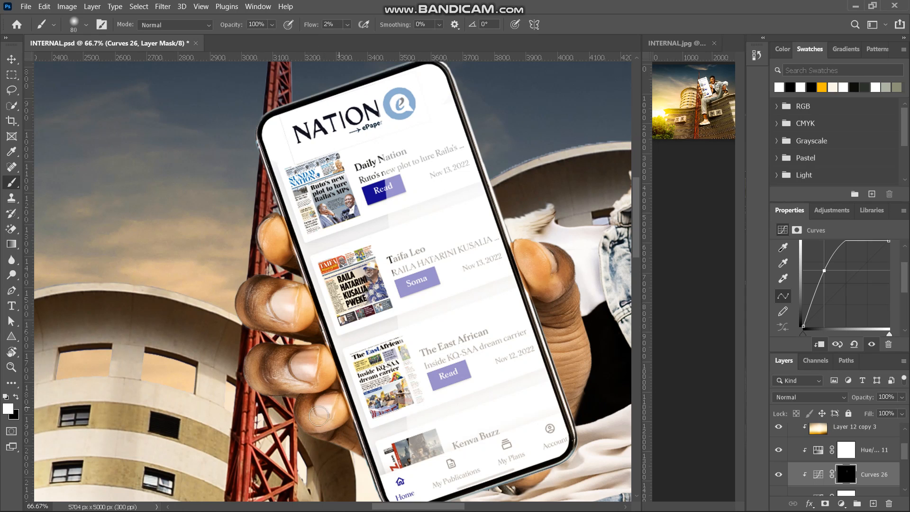
{"action": "mouse_move", "coordinate": [257, 245]}
{"action": "left_mouse_down"}
{"action": "mouse_move", "coordinate": [263, 241]}
{"action": "mouse_move", "coordinate": [275, 259]}
{"action": "left_mouse_up"}
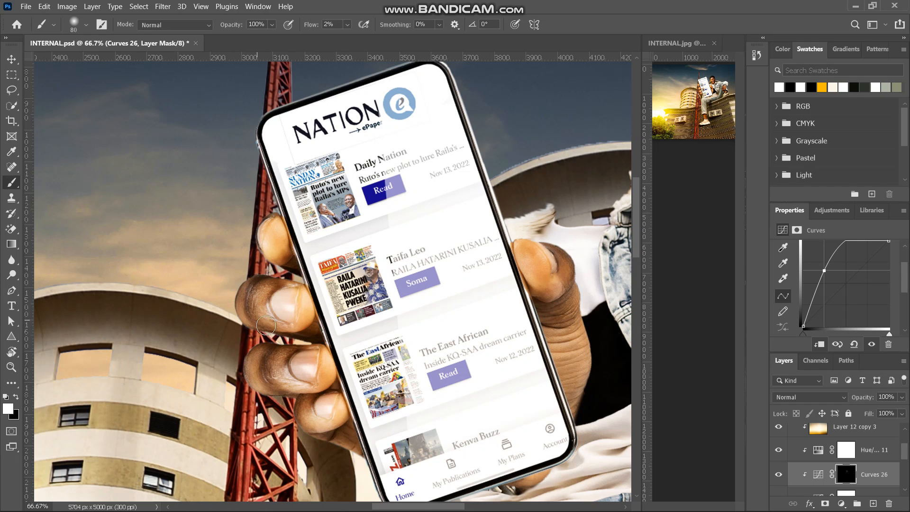
Step: Paint highlights along the thumb, the palm edge and the fingertip beneath the phone on the brightening Curves mask
{"action": "mouse_move", "coordinate": [503, 266]}
{"action": "left_mouse_down"}
{"action": "mouse_move", "coordinate": [537, 281]}
{"action": "mouse_move", "coordinate": [519, 249]}
{"action": "mouse_move", "coordinate": [551, 310]}
{"action": "mouse_move", "coordinate": [522, 253]}
{"action": "mouse_move", "coordinate": [561, 300]}
{"action": "left_mouse_up"}
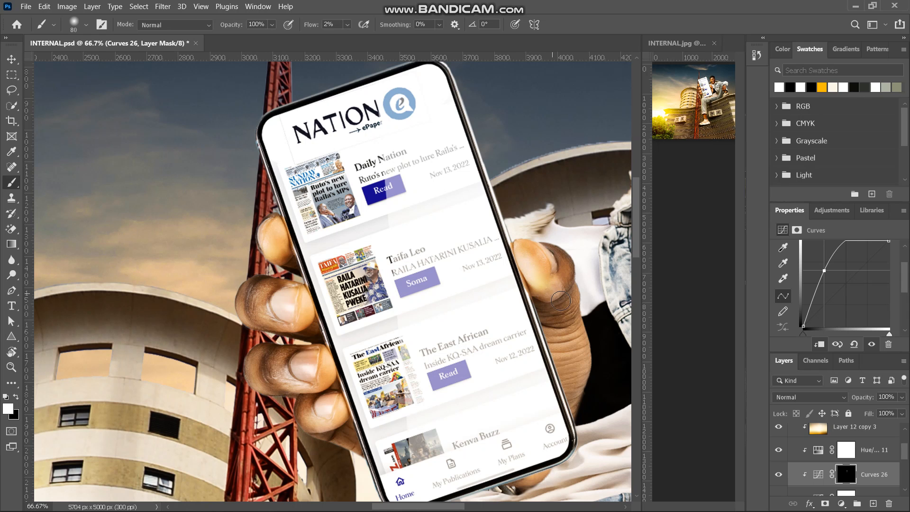
{"action": "scroll", "coordinate": [533, 365], "scroll_direction": "right", "scroll_amount": 4}
{"action": "scroll", "coordinate": [535, 364], "scroll_direction": "down", "scroll_amount": 2}
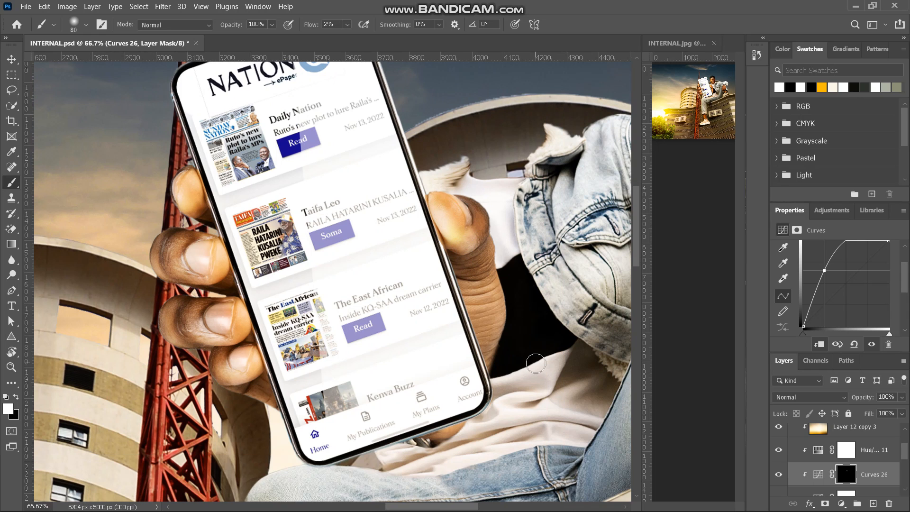
{"action": "left_click_drag", "start_coordinate": [458, 419], "coordinate": [432, 449]}
{"action": "mouse_move", "coordinate": [490, 292]}
{"action": "left_mouse_down"}
{"action": "mouse_move", "coordinate": [470, 299]}
{"action": "mouse_move", "coordinate": [499, 303]}
{"action": "mouse_move", "coordinate": [488, 360]}
{"action": "mouse_move", "coordinate": [475, 309]}
{"action": "mouse_move", "coordinate": [503, 280]}
{"action": "mouse_move", "coordinate": [474, 285]}
{"action": "mouse_move", "coordinate": [504, 328]}
{"action": "mouse_move", "coordinate": [493, 364]}
{"action": "left_mouse_up"}
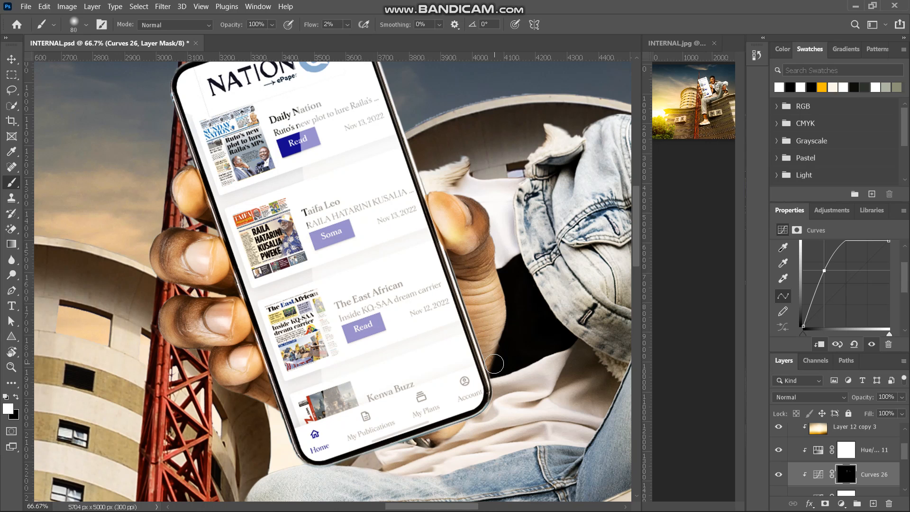
{"action": "right_click", "coordinate": [495, 307], "text": "alt"}
{"action": "scroll", "coordinate": [482, 390], "scroll_direction": "up", "scroll_amount": 6}
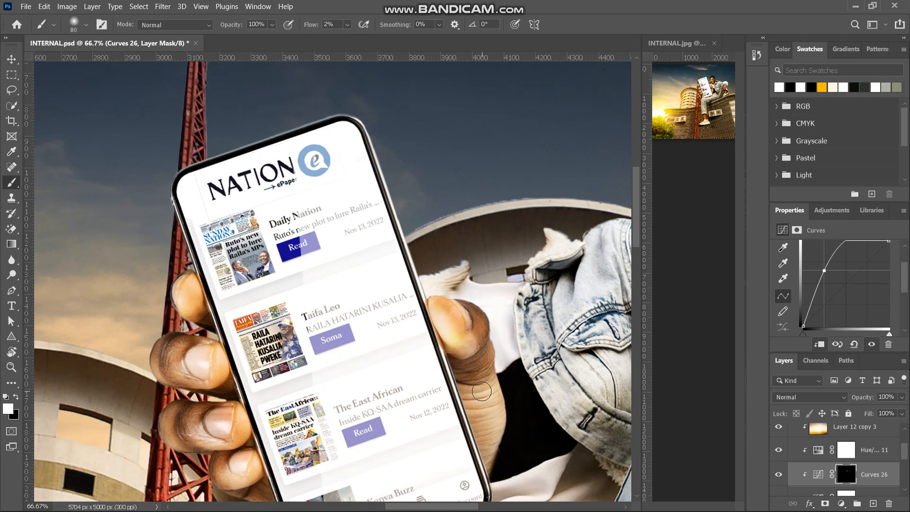
{"action": "scroll", "coordinate": [490, 323], "scroll_direction": "down", "scroll_amount": 8}
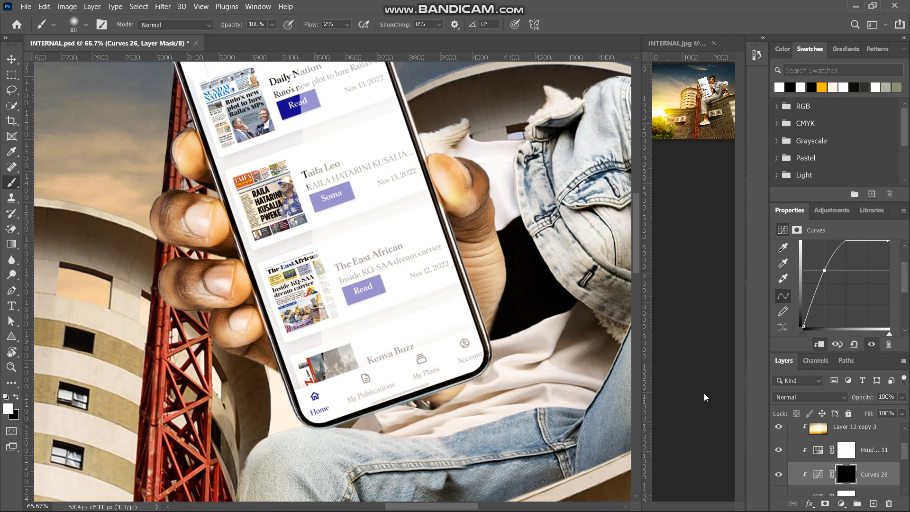
Step: Add a second clipped Curves adjustment above Curves 26, pull its curve down strongly for darkening, and invert its mask to black
{"action": "left_click", "coordinate": [841, 503]}
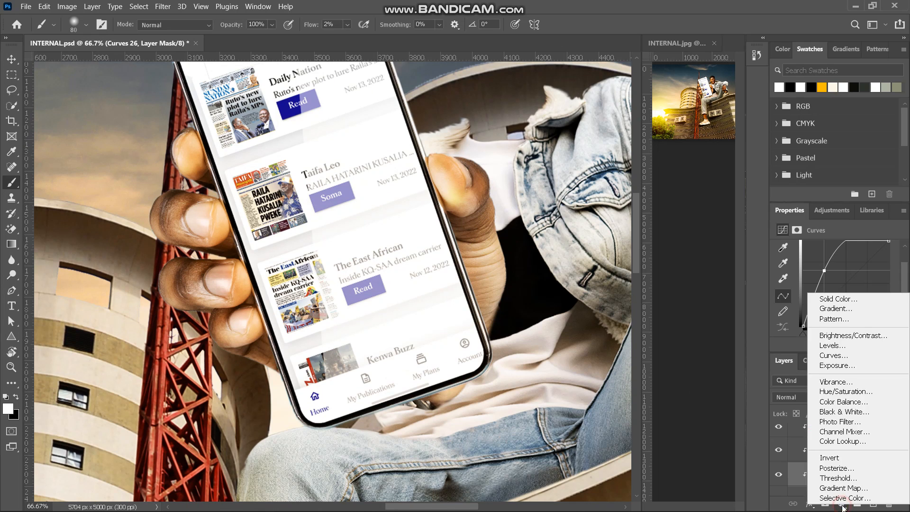
{"action": "left_click", "coordinate": [836, 360]}
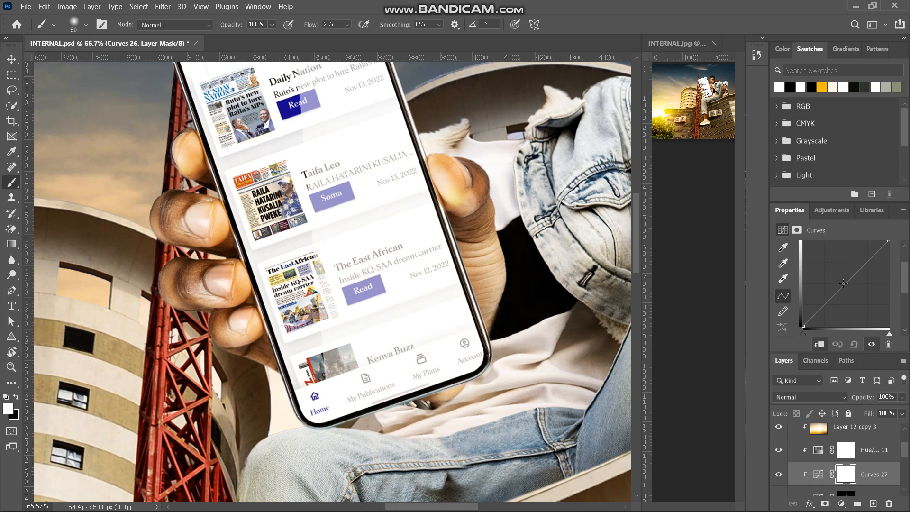
{"action": "left_click_drag", "start_coordinate": [844, 285], "coordinate": [862, 292]}
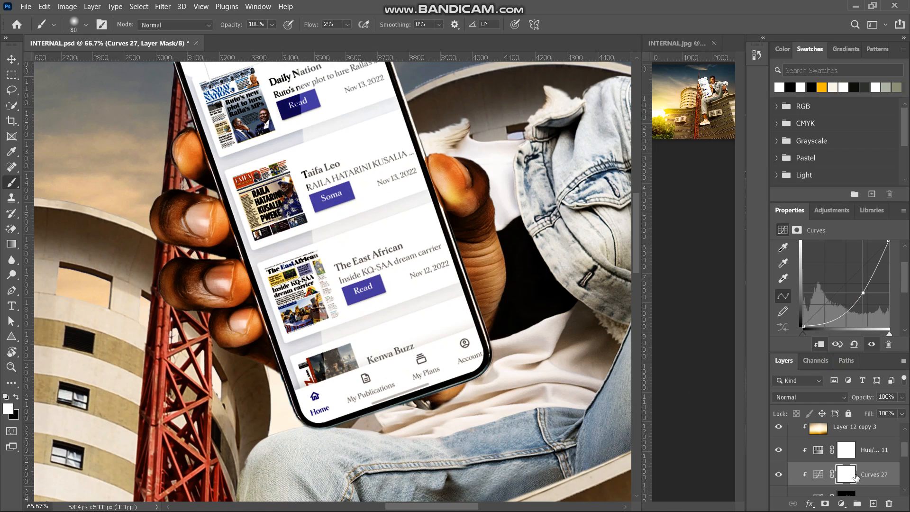
{"action": "key", "text": "ctrl+i"}
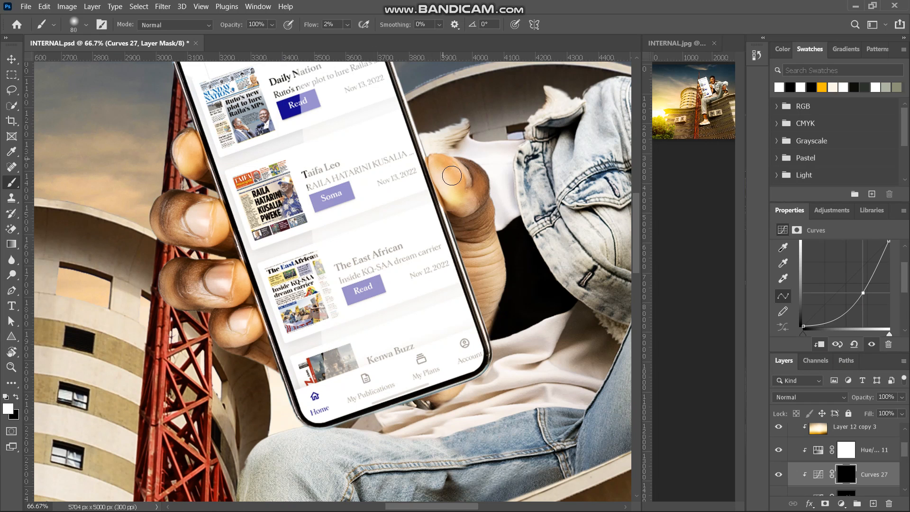
Step: Paint shadows onto the thumb, palm and fingers around the phone on the darkening Curves mask, and check the whole composite
{"action": "mouse_move", "coordinate": [468, 234]}
{"action": "left_mouse_down"}
{"action": "mouse_move", "coordinate": [455, 217]}
{"action": "mouse_move", "coordinate": [479, 211]}
{"action": "mouse_move", "coordinate": [467, 229]}
{"action": "mouse_move", "coordinate": [483, 217]}
{"action": "mouse_move", "coordinate": [467, 229]}
{"action": "mouse_move", "coordinate": [477, 243]}
{"action": "mouse_move", "coordinate": [466, 240]}
{"action": "mouse_move", "coordinate": [482, 208]}
{"action": "mouse_move", "coordinate": [464, 149]}
{"action": "mouse_move", "coordinate": [468, 159]}
{"action": "left_mouse_up"}
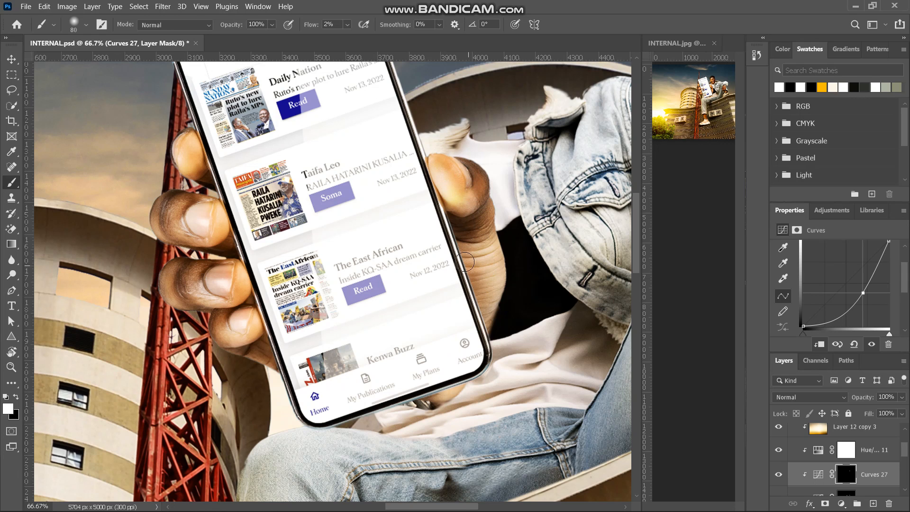
{"action": "scroll", "coordinate": [502, 361], "scroll_direction": "up", "scroll_amount": 2}
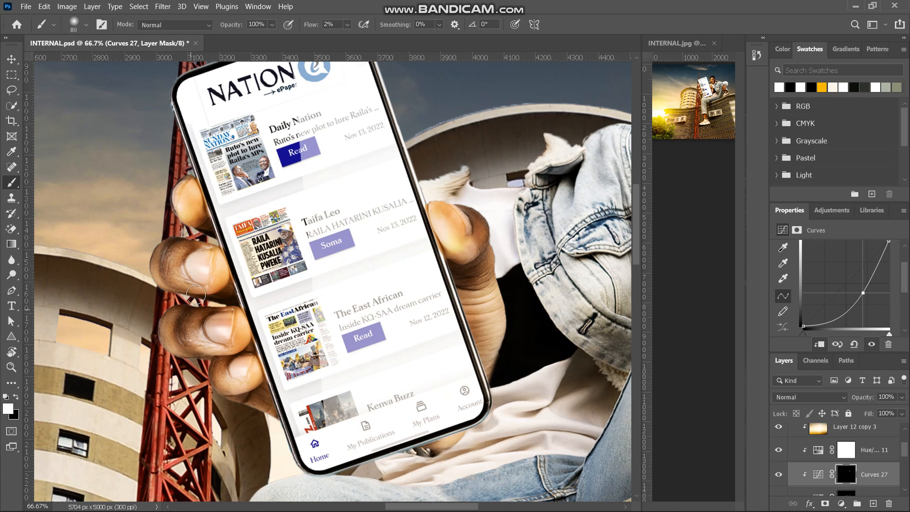
{"action": "mouse_move", "coordinate": [224, 363]}
{"action": "left_mouse_down"}
{"action": "mouse_move", "coordinate": [260, 348]}
{"action": "mouse_move", "coordinate": [239, 367]}
{"action": "mouse_move", "coordinate": [248, 353]}
{"action": "mouse_move", "coordinate": [223, 366]}
{"action": "mouse_move", "coordinate": [292, 334]}
{"action": "left_mouse_up"}
{"action": "mouse_move", "coordinate": [194, 273]}
{"action": "left_mouse_down"}
{"action": "mouse_move", "coordinate": [181, 235]}
{"action": "mouse_move", "coordinate": [161, 238]}
{"action": "mouse_move", "coordinate": [189, 248]}
{"action": "mouse_move", "coordinate": [210, 241]}
{"action": "mouse_move", "coordinate": [175, 251]}
{"action": "left_mouse_up"}
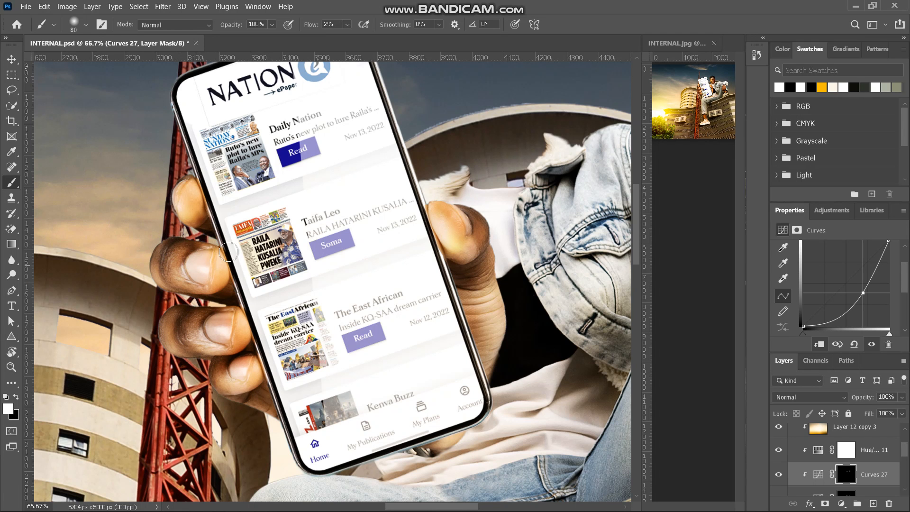
{"action": "key", "text": "ctrl+minus"}
{"action": "key", "text": "ctrl+minus"}
{"action": "key", "text": "ctrl+minus"}
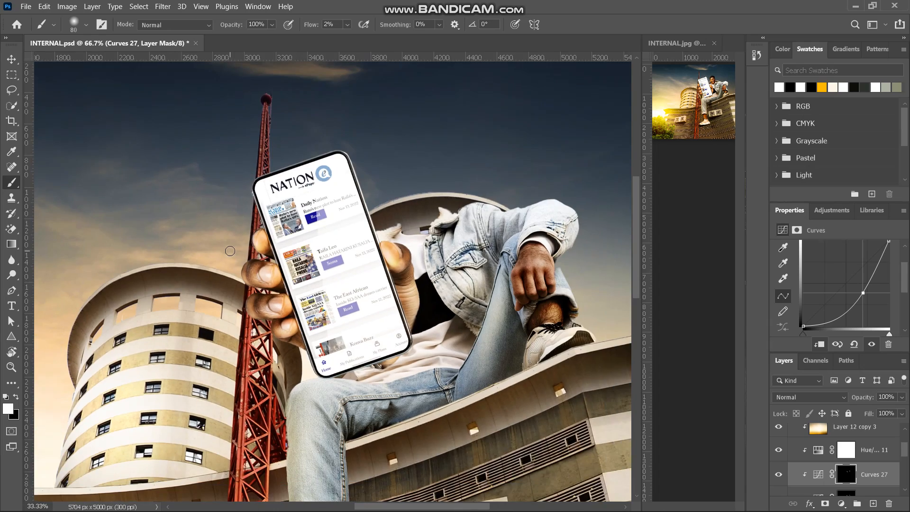
{"action": "key", "text": "ctrl+minus"}
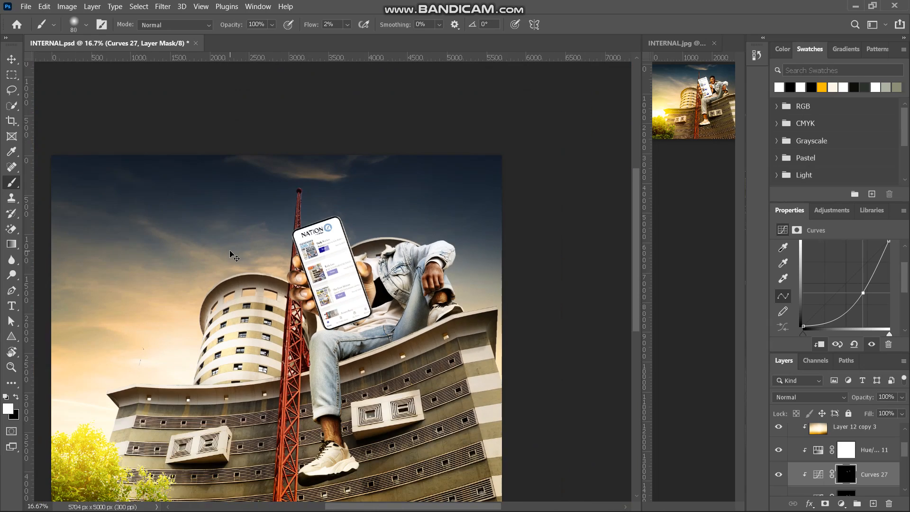
{"action": "key", "text": "ctrl+plus"}
{"action": "key", "text": "ctrl+minus"}
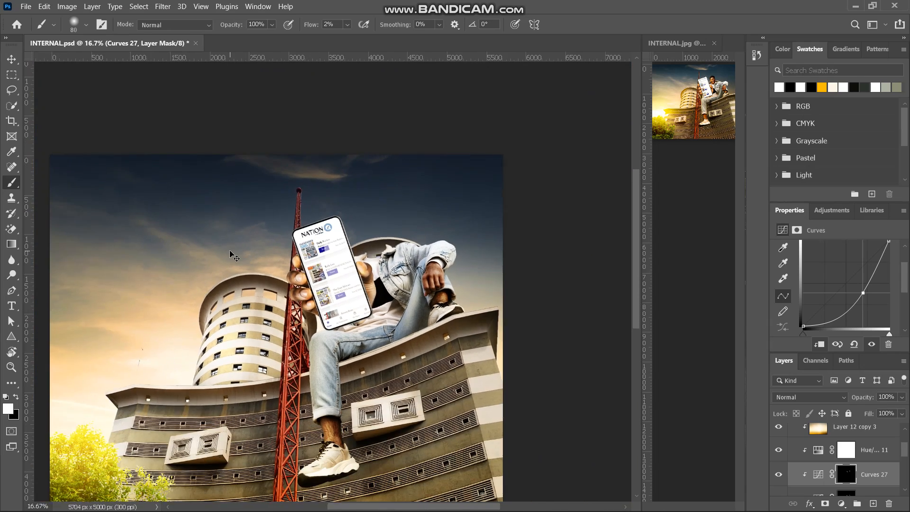
{"action": "key", "text": "ctrl+plus"}
{"action": "key", "text": "ctrl+plus"}
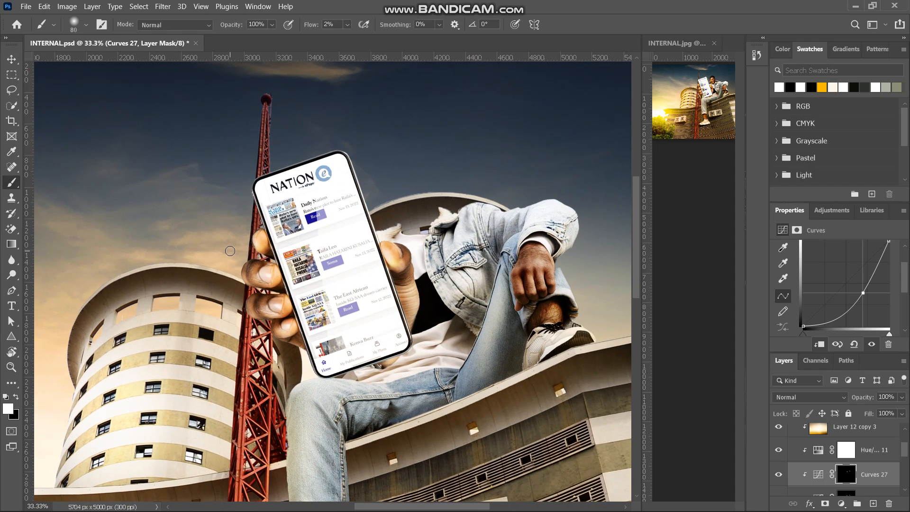
{"action": "key", "text": "ctrl+plus"}
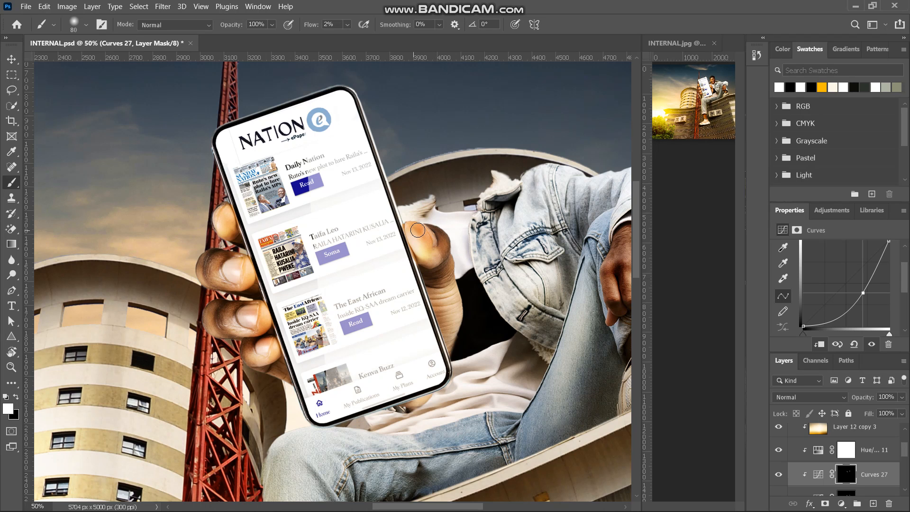
{"action": "key", "text": "ctrl+minus"}
{"action": "key", "text": "ctrl+minus"}
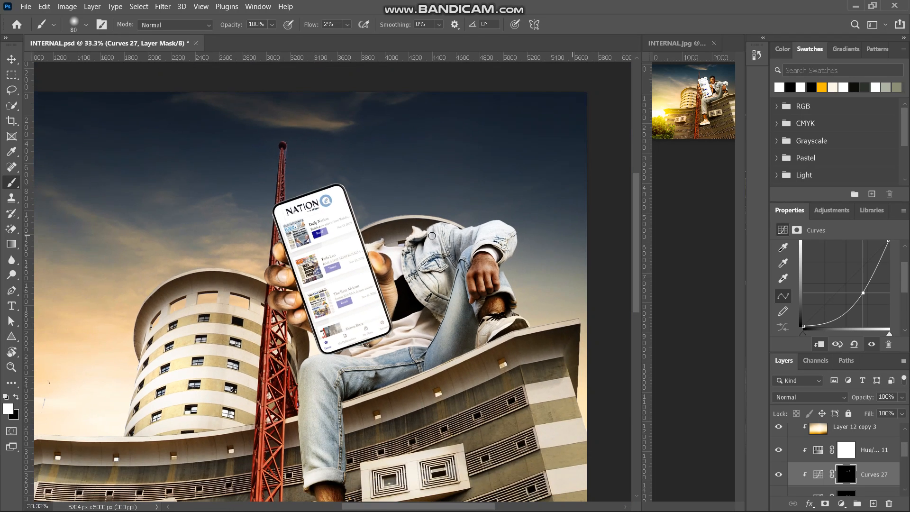
{"action": "key", "text": "ctrl+0"}
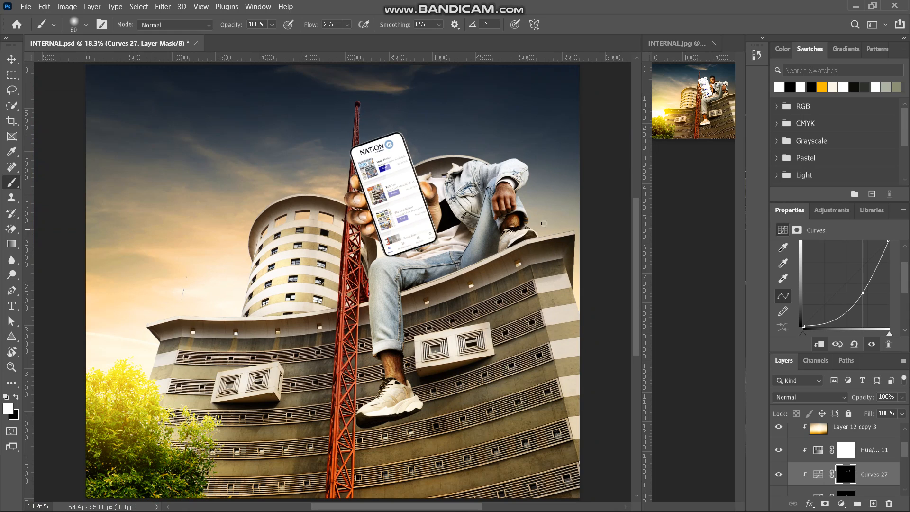
Step: Add a new empty layer above Layer 12 inside the building group
{"action": "key", "text": "v"}
{"action": "left_click", "coordinate": [402, 251]}
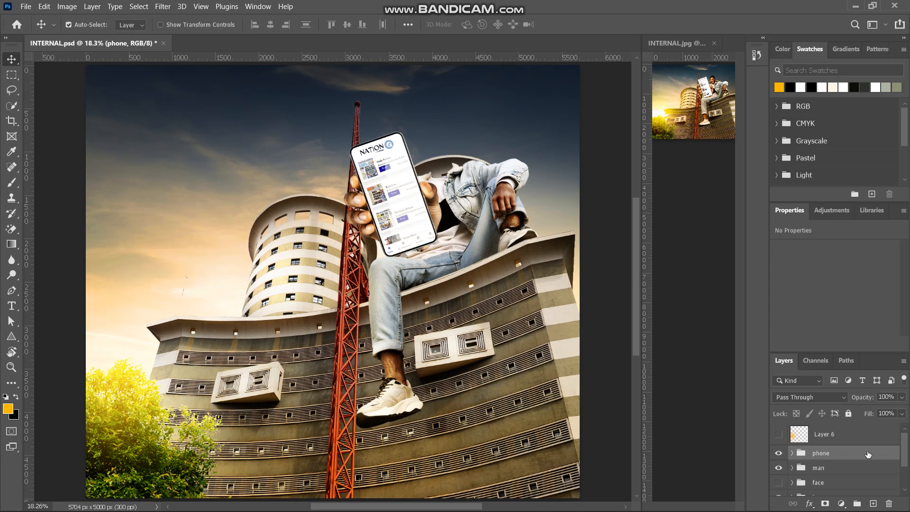
{"action": "scroll", "coordinate": [839, 463], "scroll_direction": "down", "scroll_amount": 2}
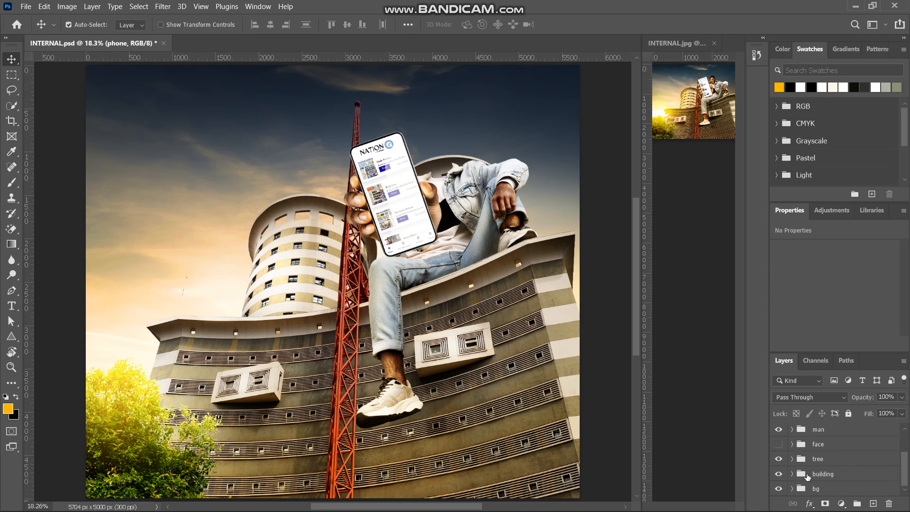
{"action": "left_click", "coordinate": [791, 474]}
{"action": "scroll", "coordinate": [835, 479], "scroll_direction": "down", "scroll_amount": 2}
{"action": "left_click", "coordinate": [847, 454]}
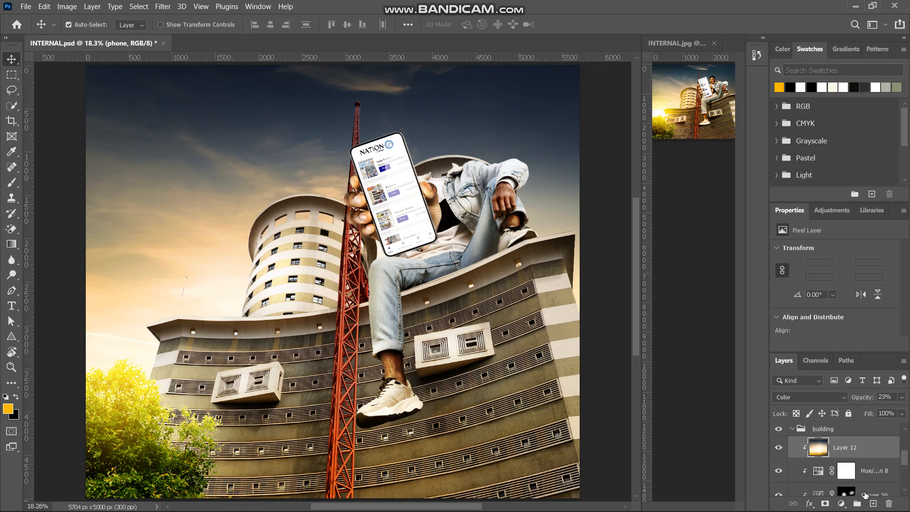
{"action": "left_click", "coordinate": [874, 504]}
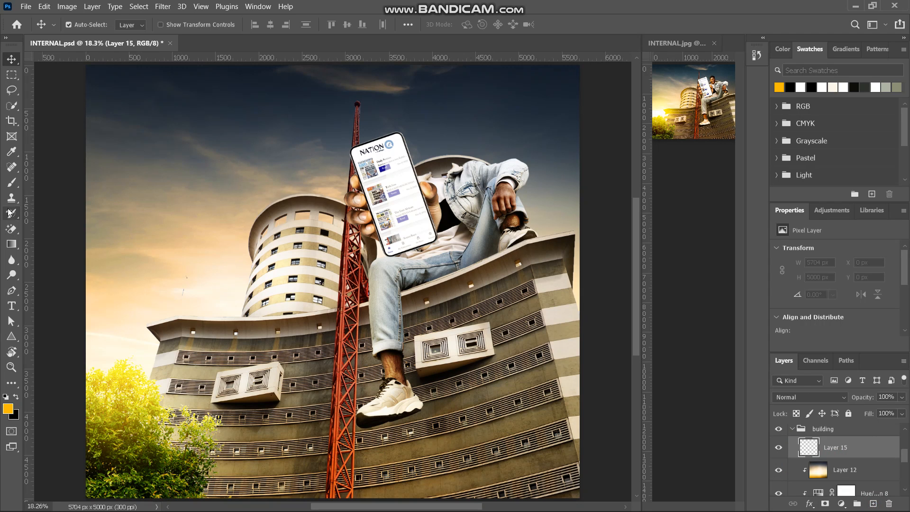
Step: Clip the new layer to the building and paint a black shadow on the wall behind the hanging leg with a 400 px brush
{"action": "left_click", "coordinate": [10, 186]}
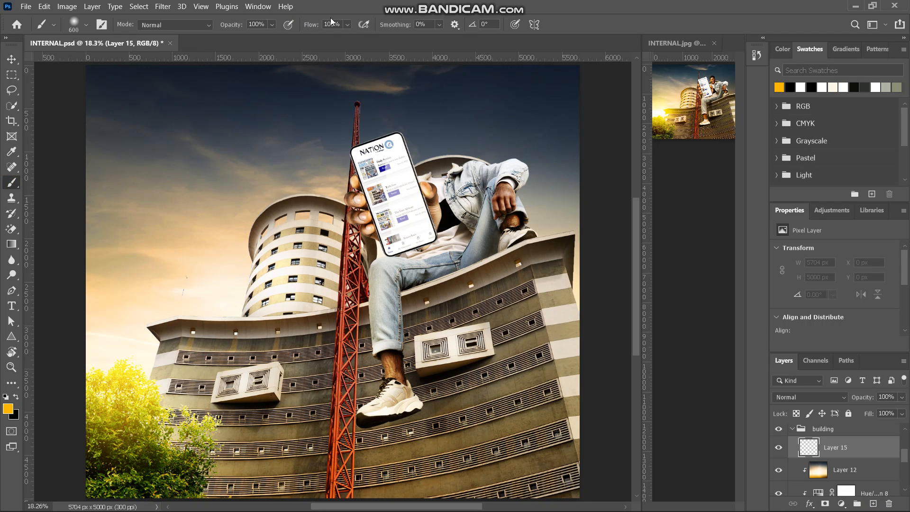
{"action": "key", "text": "x"}
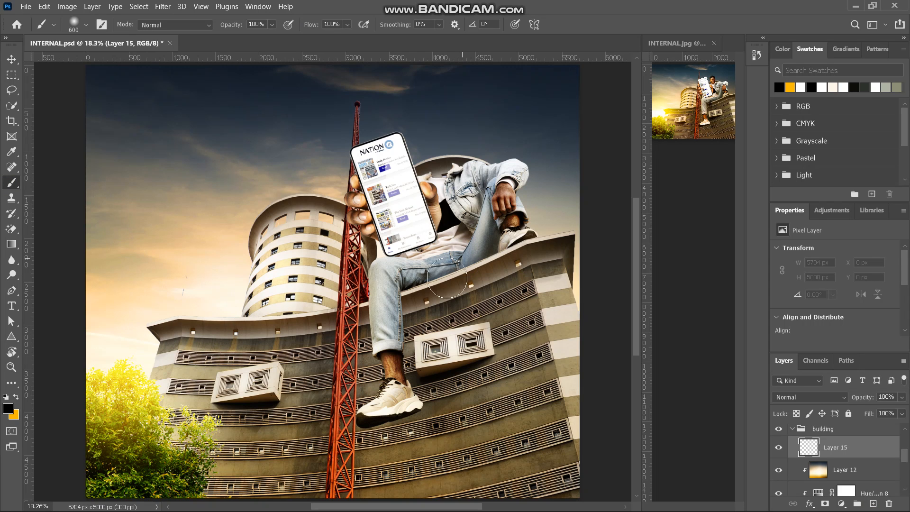
{"action": "key", "text": "bracketleft"}
{"action": "key", "text": "bracketleft"}
{"action": "key", "text": "bracketleft"}
{"action": "key", "text": "bracketleft"}
{"action": "key", "text": "bracketright"}
{"action": "key", "text": "bracketright"}
{"action": "left_click", "coordinate": [835, 457], "text": "alt"}
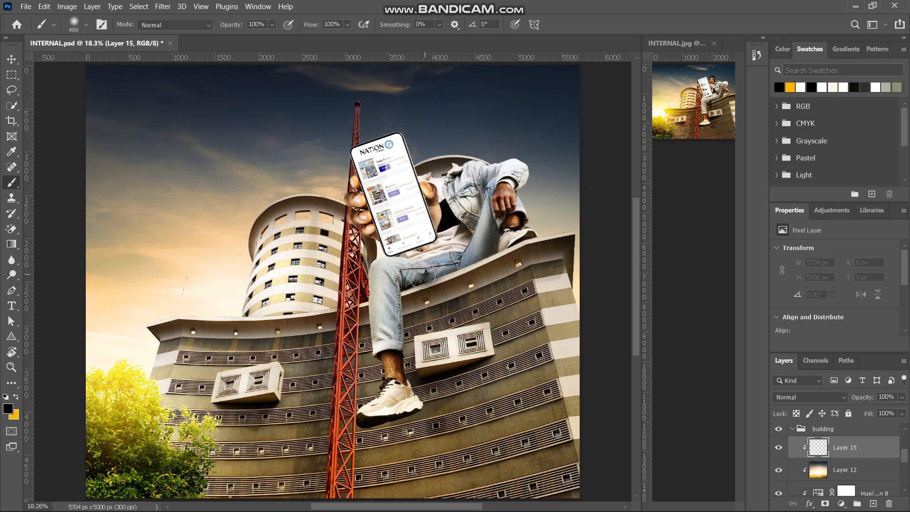
{"action": "mouse_move", "coordinate": [406, 307]}
{"action": "left_mouse_down"}
{"action": "mouse_move", "coordinate": [415, 311]}
{"action": "mouse_move", "coordinate": [418, 298]}
{"action": "mouse_move", "coordinate": [427, 366]}
{"action": "mouse_move", "coordinate": [432, 348]}
{"action": "mouse_move", "coordinate": [439, 372]}
{"action": "mouse_move", "coordinate": [438, 396]}
{"action": "mouse_move", "coordinate": [438, 387]}
{"action": "mouse_move", "coordinate": [410, 424]}
{"action": "mouse_move", "coordinate": [445, 391]}
{"action": "left_mouse_up"}
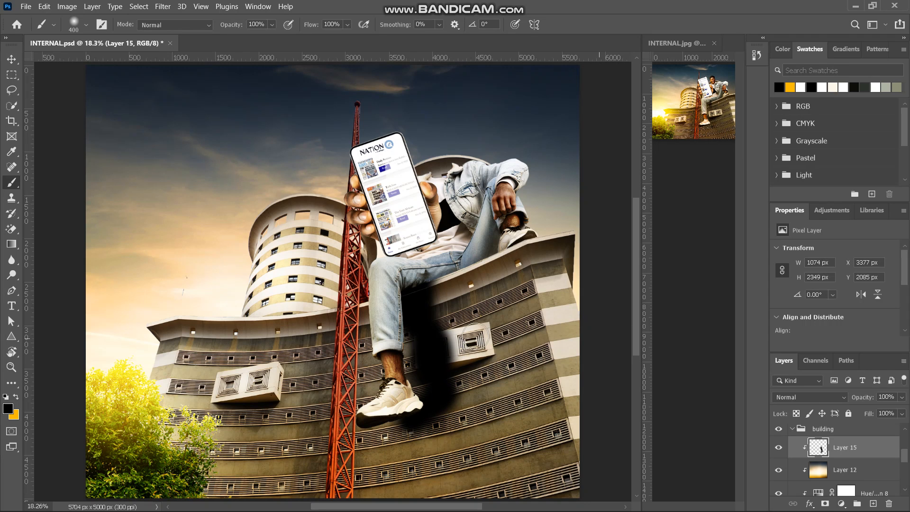
{"action": "mouse_move", "coordinate": [425, 280]}
{"action": "left_mouse_down"}
{"action": "mouse_move", "coordinate": [446, 254]}
{"action": "mouse_move", "coordinate": [450, 265]}
{"action": "left_mouse_up"}
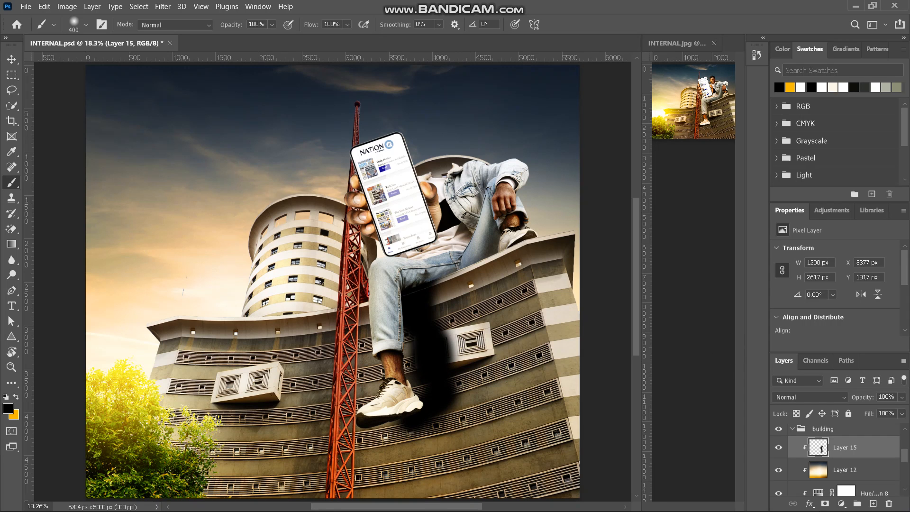
Step: Add a layer mask to the shadow layer and paint black on it to trim the shadow beside the lower leg
{"action": "left_click", "coordinate": [827, 505]}
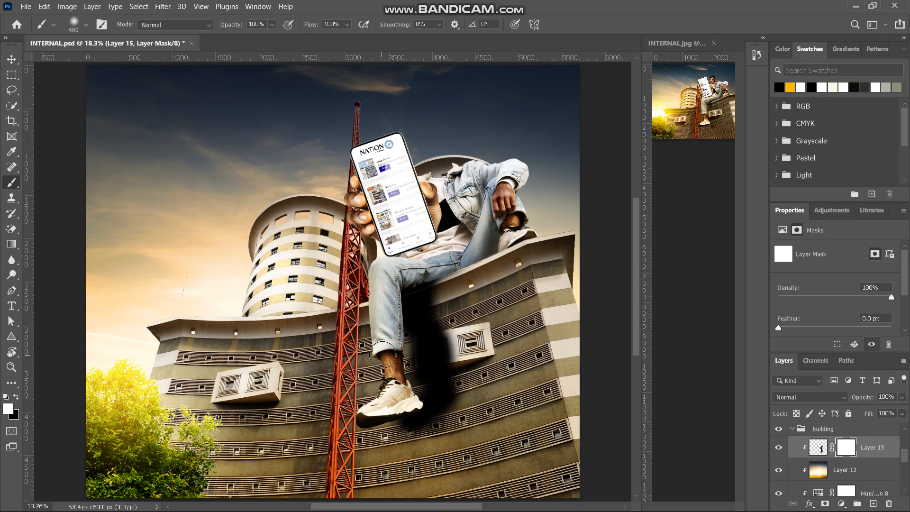
{"action": "key", "text": "x"}
{"action": "key", "text": "ctrl+plus"}
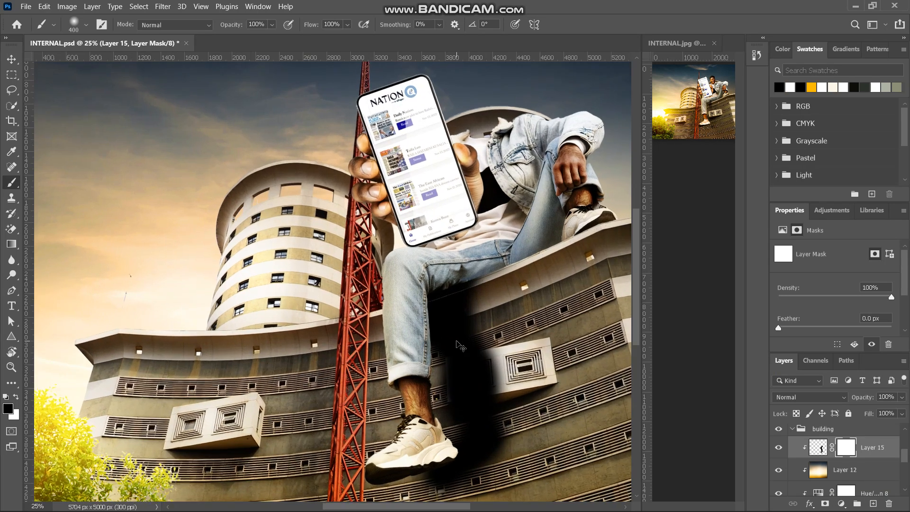
{"action": "key", "text": "ctrl+plus"}
{"action": "left_click_drag", "start_coordinate": [564, 293], "coordinate": [411, 290]}
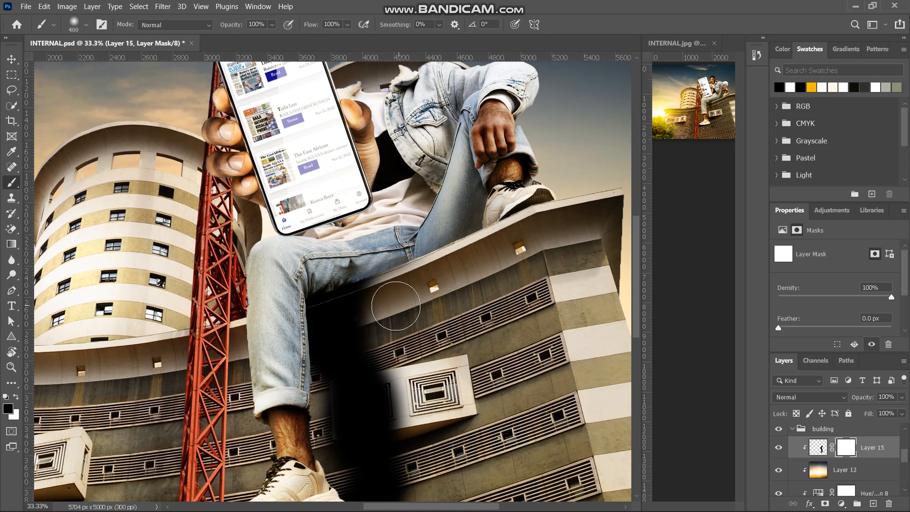
{"action": "mouse_move", "coordinate": [395, 306]}
{"action": "left_mouse_down"}
{"action": "mouse_move", "coordinate": [386, 313]}
{"action": "mouse_move", "coordinate": [403, 341]}
{"action": "left_mouse_up"}
{"action": "left_click", "coordinate": [280, 301]}
{"action": "mouse_move", "coordinate": [280, 301]}
{"action": "left_mouse_down"}
{"action": "mouse_move", "coordinate": [281, 355]}
{"action": "mouse_move", "coordinate": [300, 371]}
{"action": "mouse_move", "coordinate": [278, 321]}
{"action": "mouse_move", "coordinate": [290, 370]}
{"action": "mouse_move", "coordinate": [306, 383]}
{"action": "mouse_move", "coordinate": [305, 478]}
{"action": "left_mouse_up"}
Step: Paint black on the shadow layer's mask around the shoe and below the roof ledge to narrow the shadow further
{"action": "scroll", "coordinate": [305, 479], "scroll_direction": "down", "scroll_amount": 1}
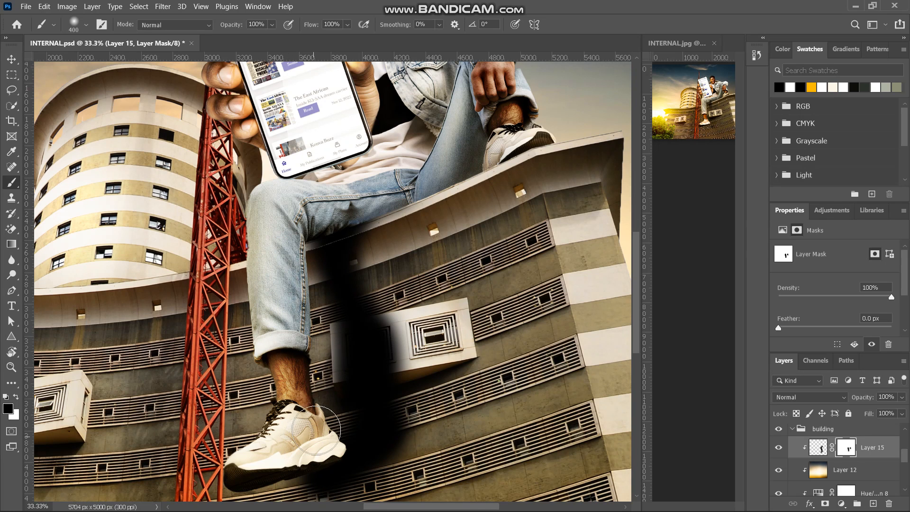
{"action": "mouse_move", "coordinate": [324, 417]}
{"action": "left_mouse_down"}
{"action": "mouse_move", "coordinate": [329, 404]}
{"action": "mouse_move", "coordinate": [272, 478]}
{"action": "left_mouse_up"}
{"action": "scroll", "coordinate": [272, 478], "scroll_direction": "down", "scroll_amount": 2}
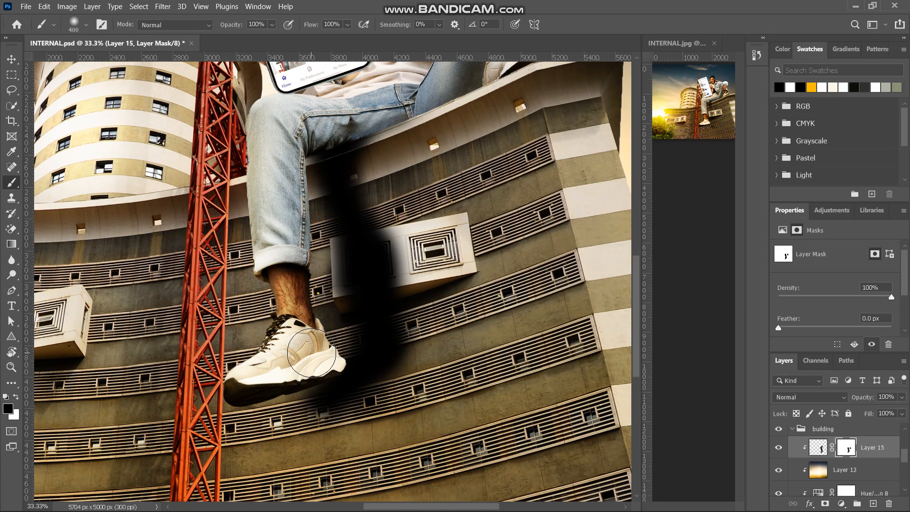
{"action": "mouse_move", "coordinate": [311, 353]}
{"action": "left_mouse_down"}
{"action": "mouse_move", "coordinate": [283, 402]}
{"action": "mouse_move", "coordinate": [295, 421]}
{"action": "mouse_move", "coordinate": [281, 404]}
{"action": "mouse_move", "coordinate": [304, 435]}
{"action": "mouse_move", "coordinate": [299, 419]}
{"action": "mouse_move", "coordinate": [316, 433]}
{"action": "mouse_move", "coordinate": [352, 431]}
{"action": "mouse_move", "coordinate": [331, 442]}
{"action": "mouse_move", "coordinate": [428, 385]}
{"action": "mouse_move", "coordinate": [441, 342]}
{"action": "mouse_move", "coordinate": [420, 315]}
{"action": "mouse_move", "coordinate": [431, 362]}
{"action": "mouse_move", "coordinate": [417, 313]}
{"action": "mouse_move", "coordinate": [418, 228]}
{"action": "mouse_move", "coordinate": [425, 271]}
{"action": "mouse_move", "coordinate": [426, 248]}
{"action": "mouse_move", "coordinate": [316, 259]}
{"action": "mouse_move", "coordinate": [309, 304]}
{"action": "left_mouse_up"}
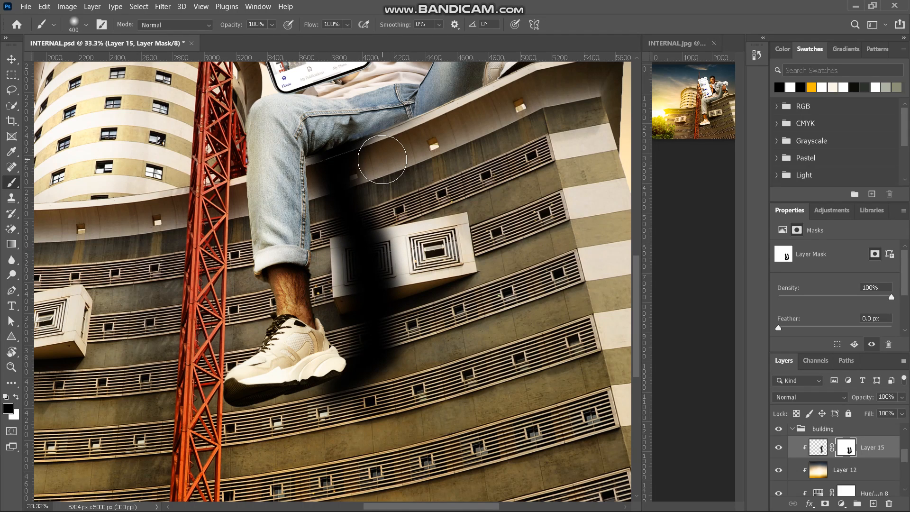
{"action": "key", "text": "x"}
{"action": "scroll", "coordinate": [375, 166], "scroll_direction": "up", "scroll_amount": 3}
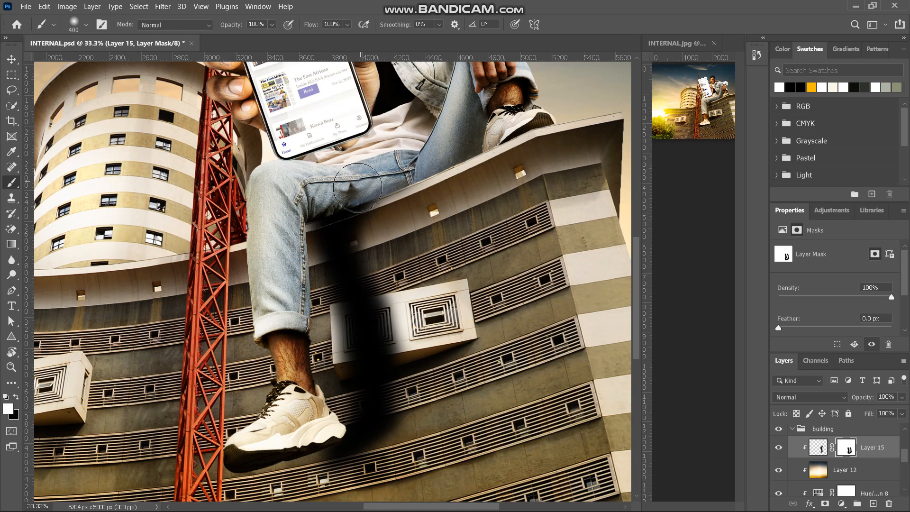
{"action": "key", "text": "x"}
{"action": "left_click_drag", "start_coordinate": [411, 227], "coordinate": [383, 234]}
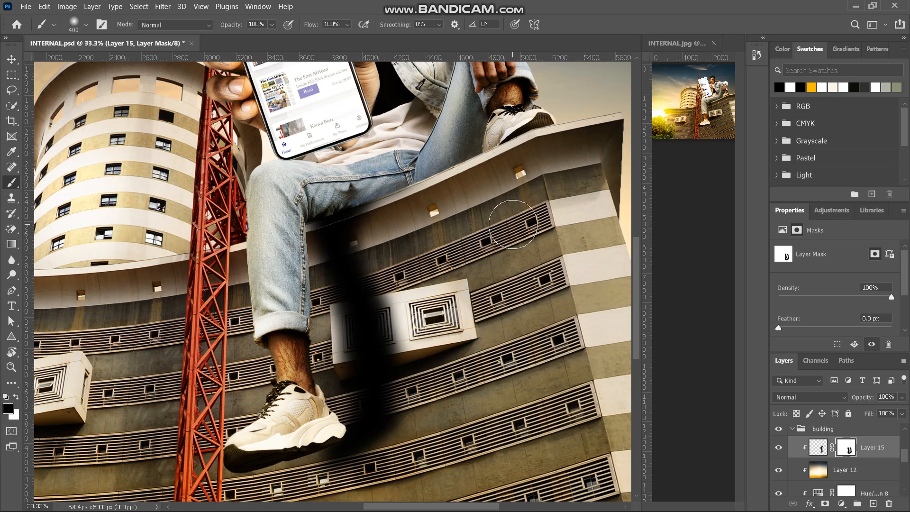
Step: Check the leg's shadow on the wall against the whole composite and up close
{"action": "key", "text": "ctrl+minus"}
{"action": "key", "text": "ctrl+minus"}
{"action": "key", "text": "ctrl+minus"}
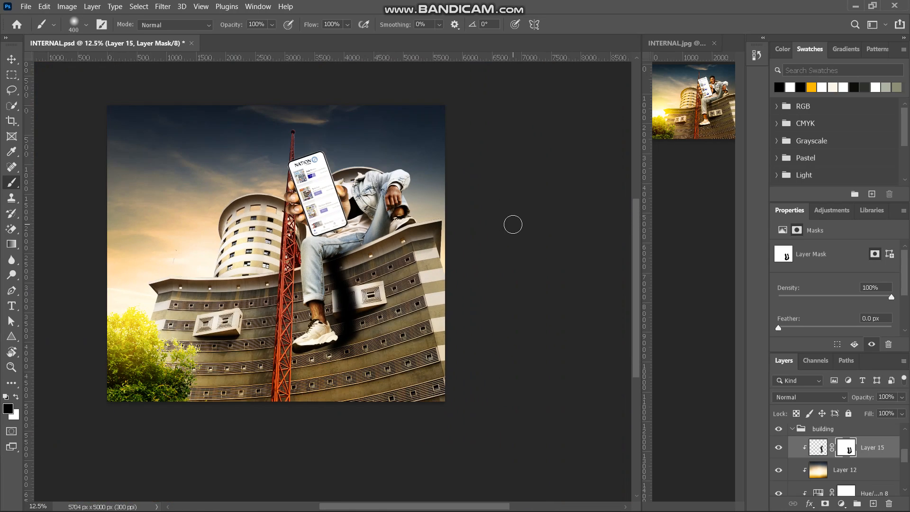
{"action": "key", "text": "ctrl+plus"}
{"action": "key", "text": "ctrl+minus"}
{"action": "key", "text": "ctrl+minus"}
{"action": "key", "text": "ctrl+plus"}
{"action": "key", "text": "ctrl+plus"}
{"action": "key", "text": "ctrl+plus"}
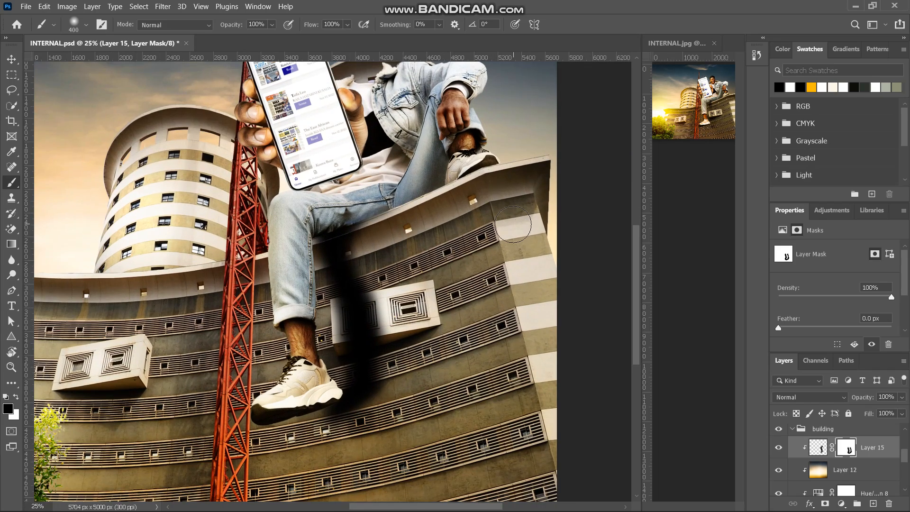
Step: Set the shadow layer's blend mode to Multiply and its opacity to 42%
{"action": "left_click", "coordinate": [846, 400]}
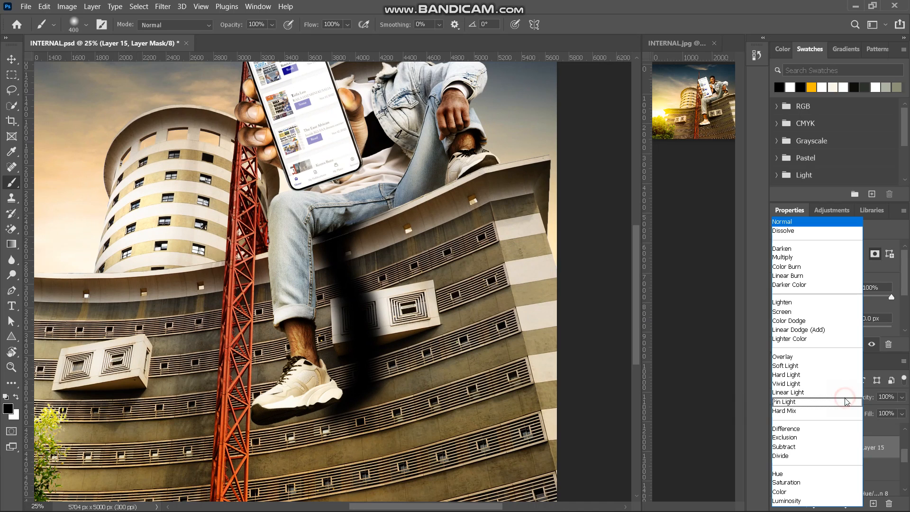
{"action": "left_click", "coordinate": [782, 257]}
{"action": "left_click_drag", "start_coordinate": [866, 399], "coordinate": [833, 407]}
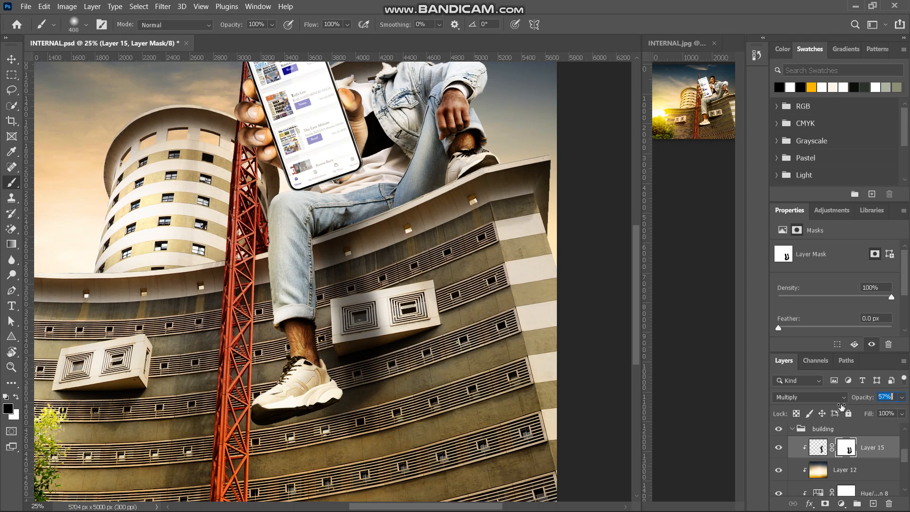
{"action": "left_click_drag", "start_coordinate": [843, 407], "coordinate": [843, 404]}
{"action": "key", "text": "ctrl+minus"}
{"action": "key", "text": "ctrl+minus"}
{"action": "key", "text": "ctrl+minus"}
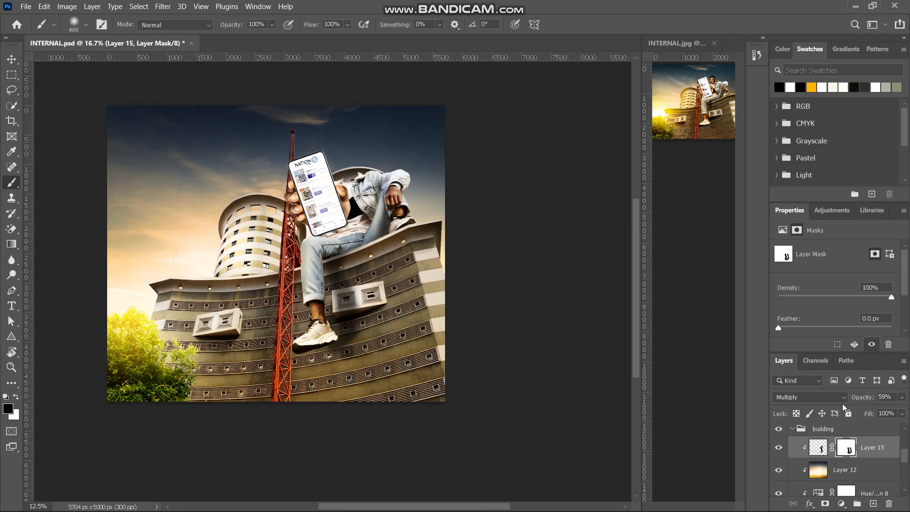
{"action": "key", "text": "ctrl+plus"}
{"action": "key", "text": "ctrl+plus"}
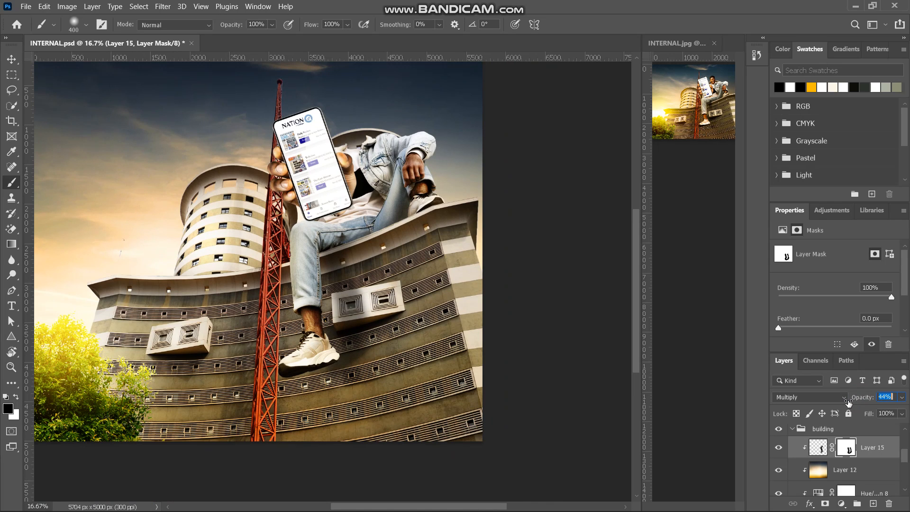
{"action": "left_click_drag", "start_coordinate": [848, 403], "coordinate": [848, 404]}
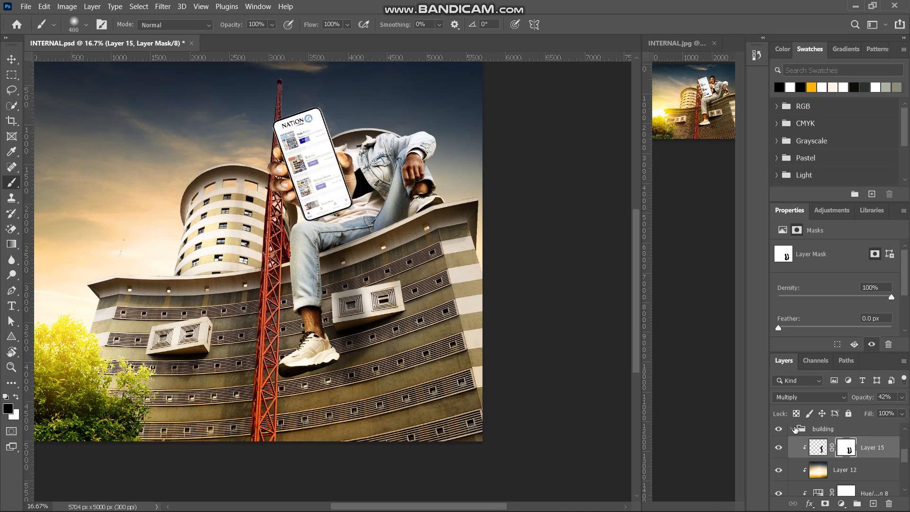
Step: Collapse the building group, show and expand the face group, and select the shutterstock photo layer in it
{"action": "left_click", "coordinate": [795, 427]}
{"action": "scroll", "coordinate": [811, 469], "scroll_direction": "up", "scroll_amount": 3}
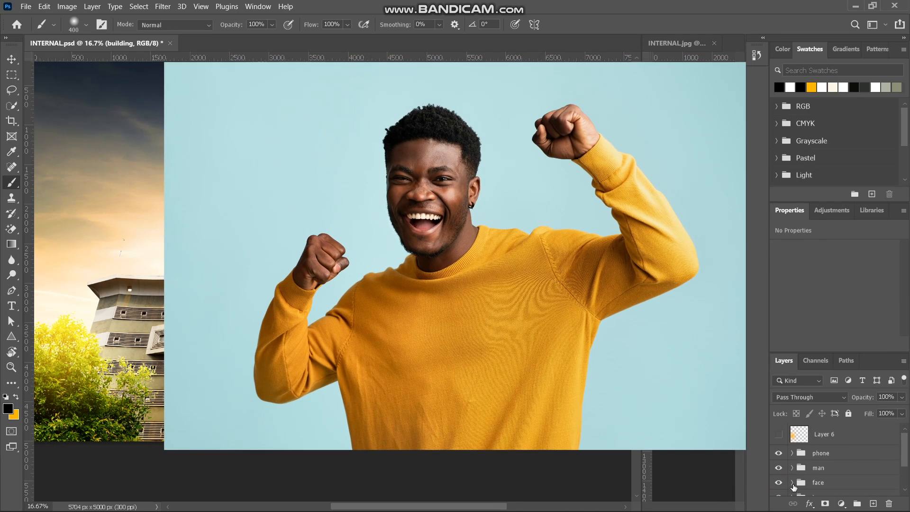
{"action": "left_click", "coordinate": [794, 483]}
{"action": "scroll", "coordinate": [842, 476], "scroll_direction": "down", "scroll_amount": 2}
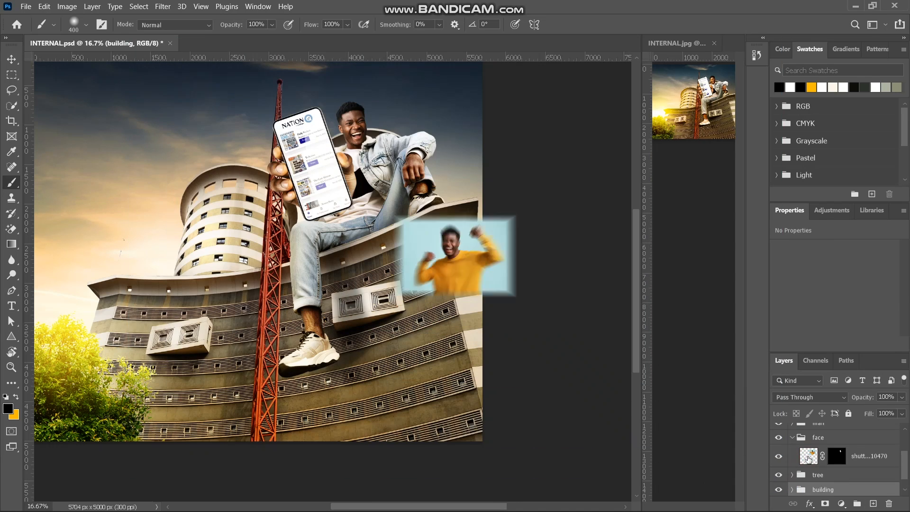
{"action": "left_click", "coordinate": [808, 458]}
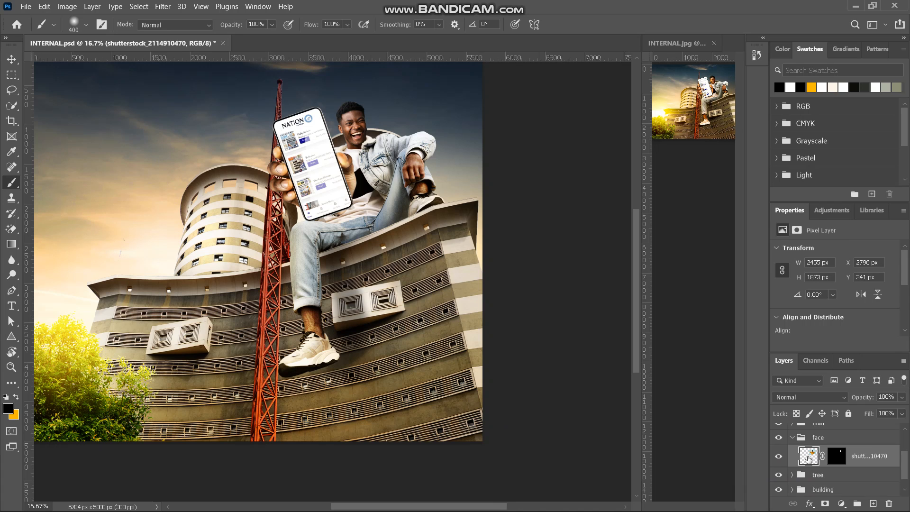
Step: Duplicate the sunset color layer from the tree group into the face group, clip it to the face photo, and adjust its opacity
{"action": "left_click", "coordinate": [793, 475]}
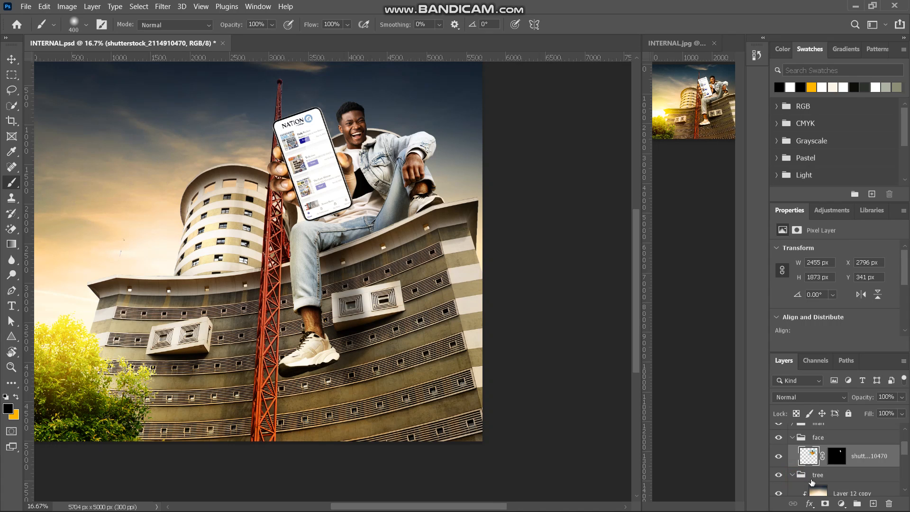
{"action": "scroll", "coordinate": [837, 482], "scroll_direction": "down", "scroll_amount": 2}
{"action": "left_click", "coordinate": [816, 454]}
{"action": "mouse_move", "coordinate": [820, 453]}
{"action": "left_mouse_down"}
{"action": "mouse_move", "coordinate": [815, 427]}
{"action": "mouse_move", "coordinate": [812, 463]}
{"action": "left_mouse_up"}
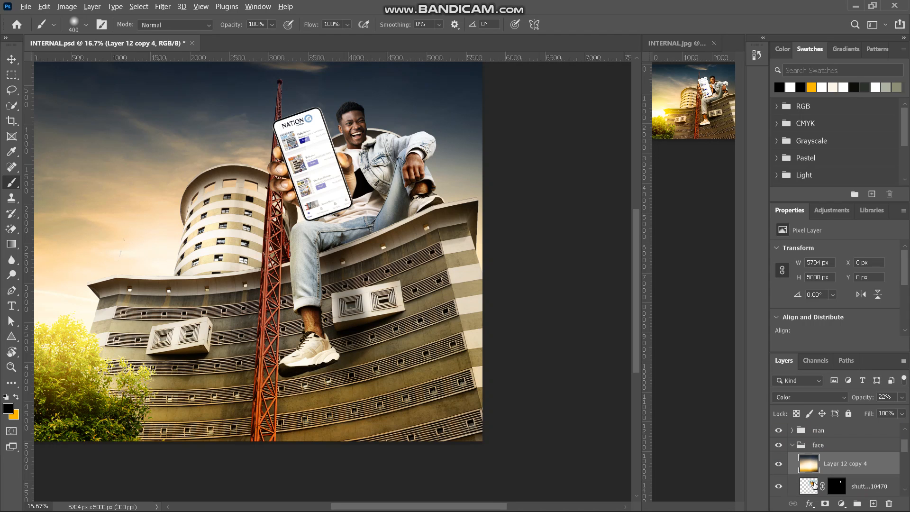
{"action": "left_click", "coordinate": [812, 475], "text": "alt"}
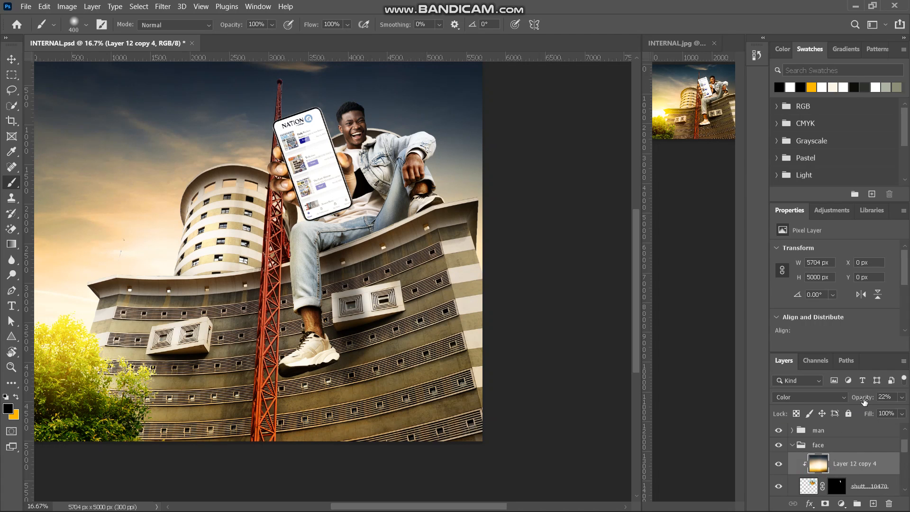
{"action": "left_click_drag", "start_coordinate": [864, 400], "coordinate": [838, 407]}
Step: Add a Curves adjustment clipped to the face photo, lowering the shadows to input 67, output 48 and slightly raising the highlights
{"action": "left_click", "coordinate": [878, 487]}
{"action": "left_click", "coordinate": [841, 503]}
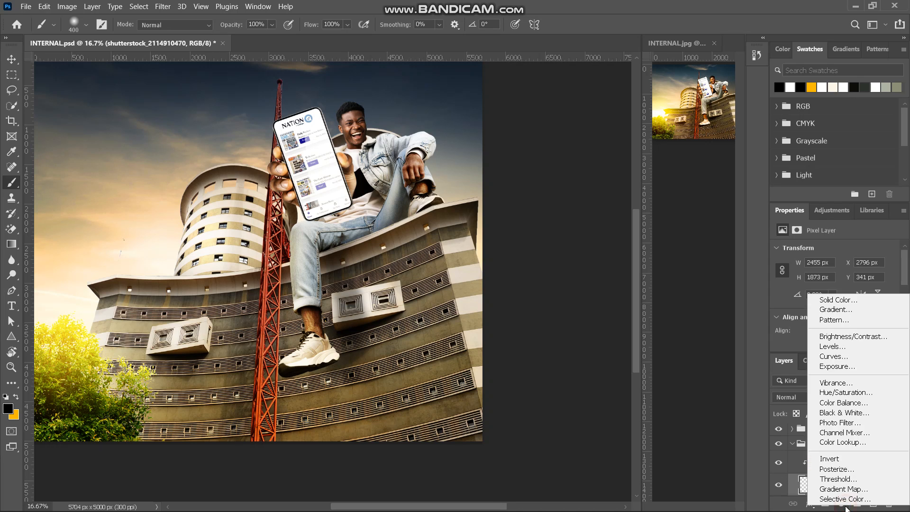
{"action": "left_click", "coordinate": [837, 356]}
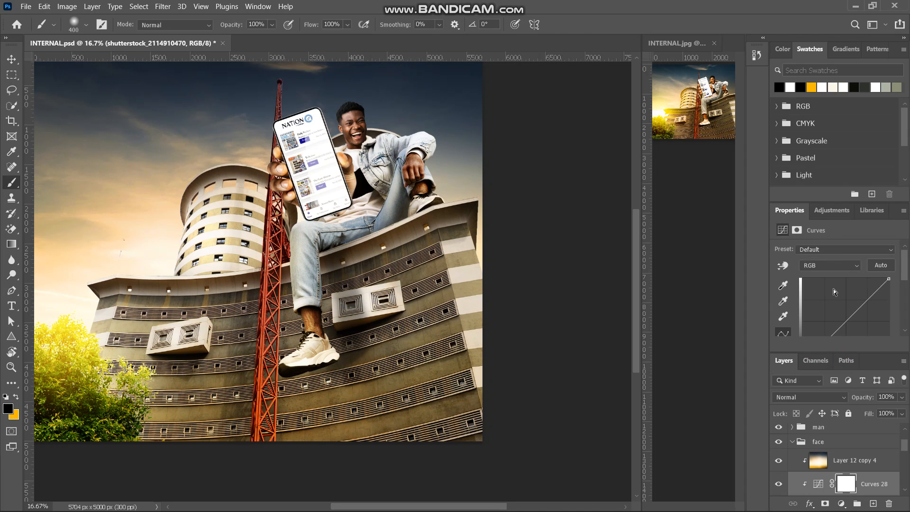
{"action": "scroll", "coordinate": [833, 289], "scroll_direction": "down", "scroll_amount": 2}
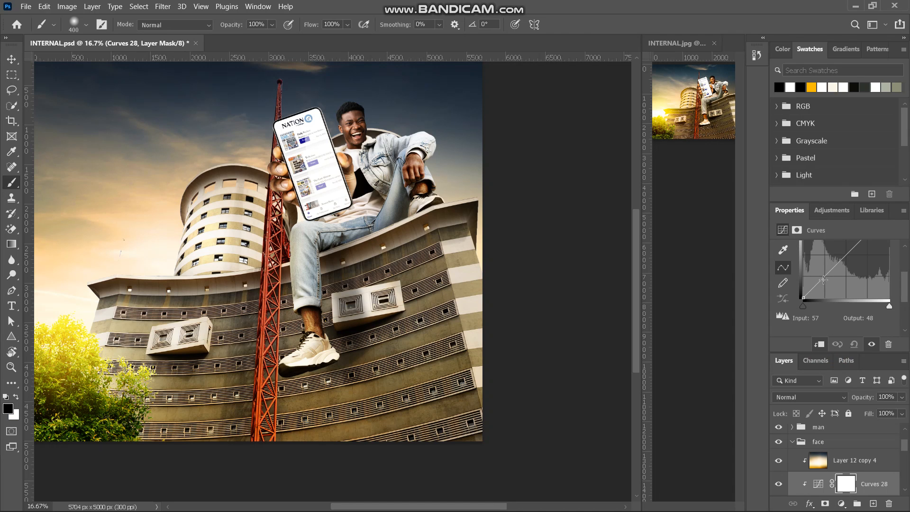
{"action": "left_click", "coordinate": [824, 277]}
{"action": "left_click_drag", "start_coordinate": [825, 279], "coordinate": [825, 282]}
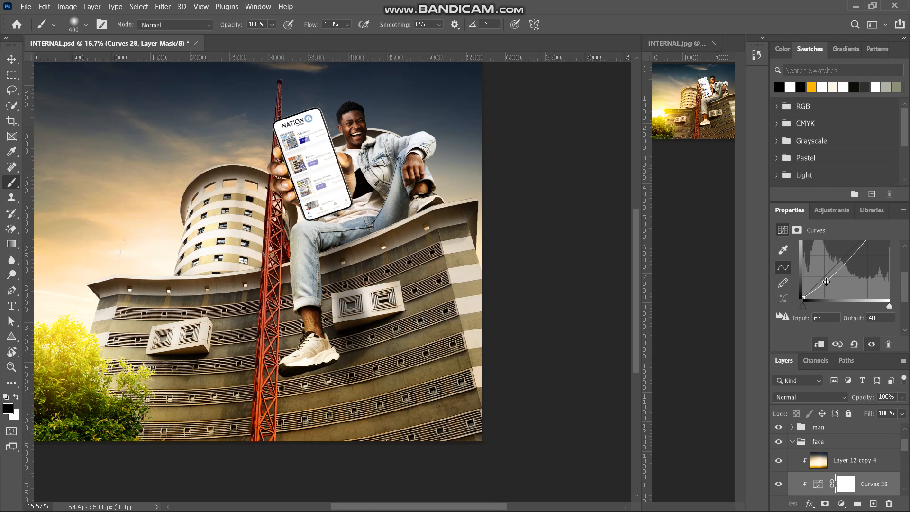
{"action": "scroll", "coordinate": [826, 282], "scroll_direction": "up", "scroll_amount": 2}
{"action": "left_click_drag", "start_coordinate": [872, 268], "coordinate": [870, 266]}
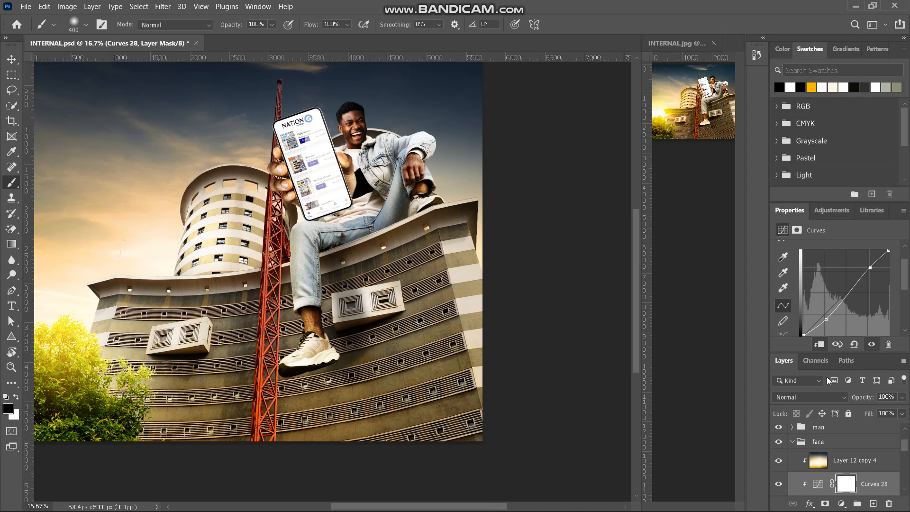
Step: Add a second clipped Curves adjustment that strongly brightens the face, and invert its mask to black
{"action": "scroll", "coordinate": [556, 319], "scroll_direction": "up", "scroll_amount": 3}
{"action": "scroll", "coordinate": [557, 318], "scroll_direction": "up", "scroll_amount": 2}
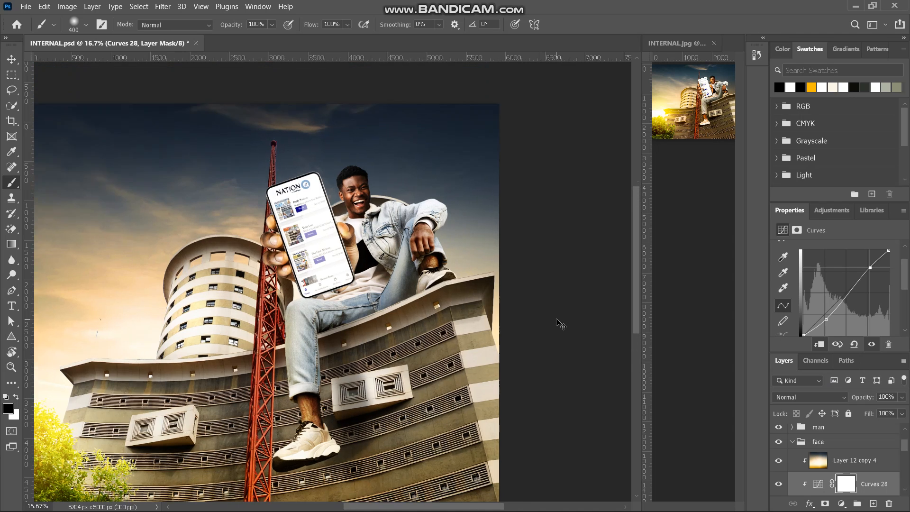
{"action": "scroll", "coordinate": [558, 322], "scroll_direction": "up", "scroll_amount": 2}
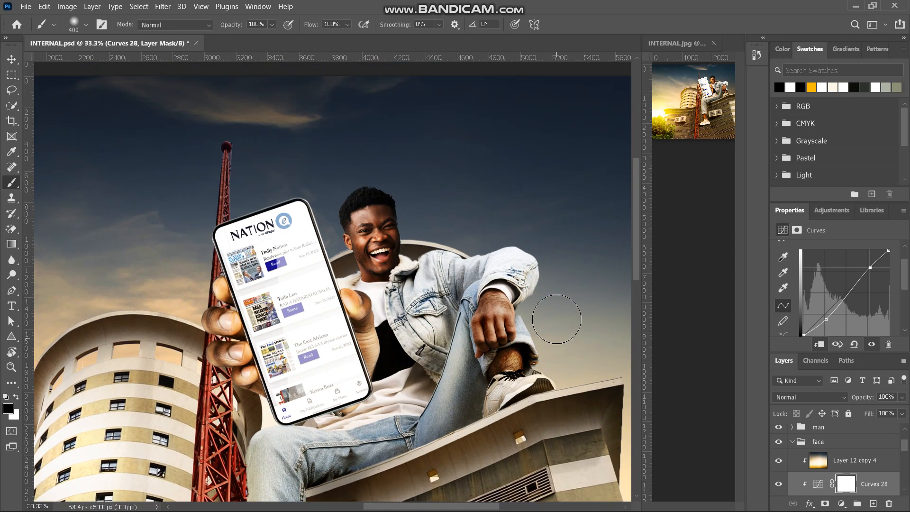
{"action": "scroll", "coordinate": [557, 319], "scroll_direction": "right", "scroll_amount": 4}
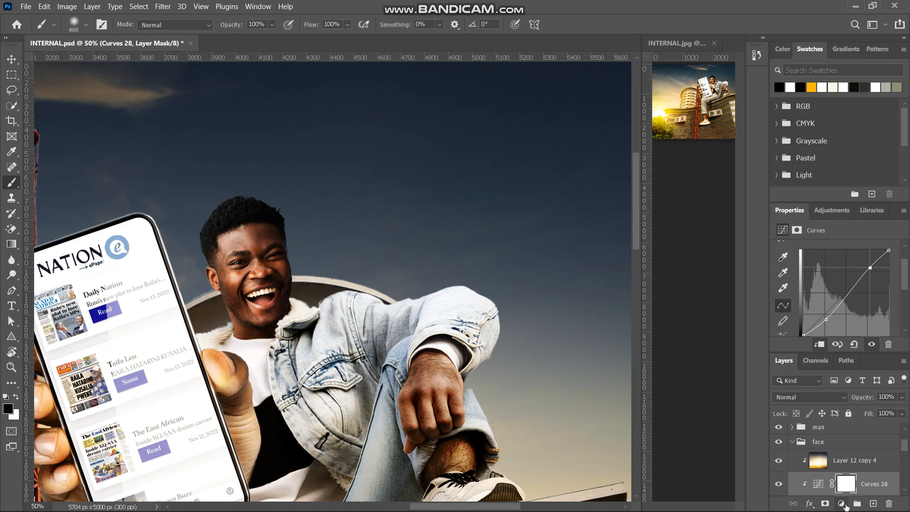
{"action": "left_click", "coordinate": [842, 505]}
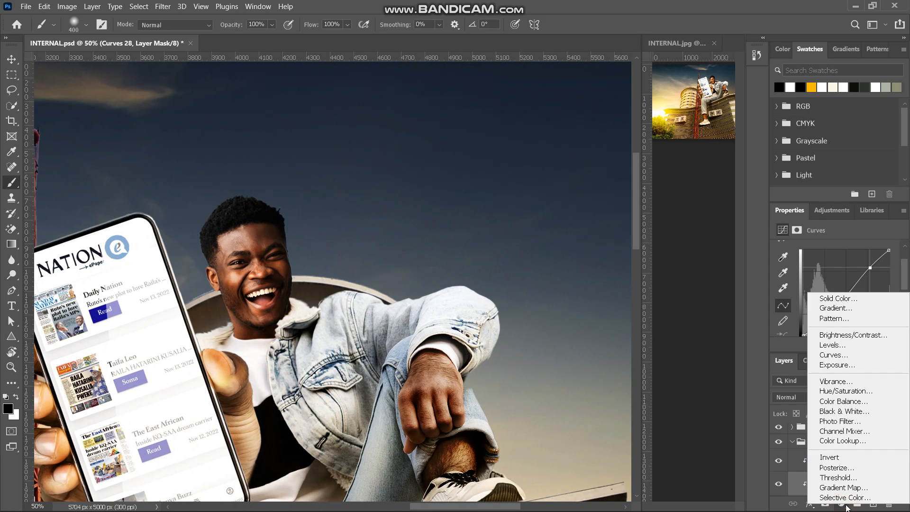
{"action": "left_click", "coordinate": [839, 356]}
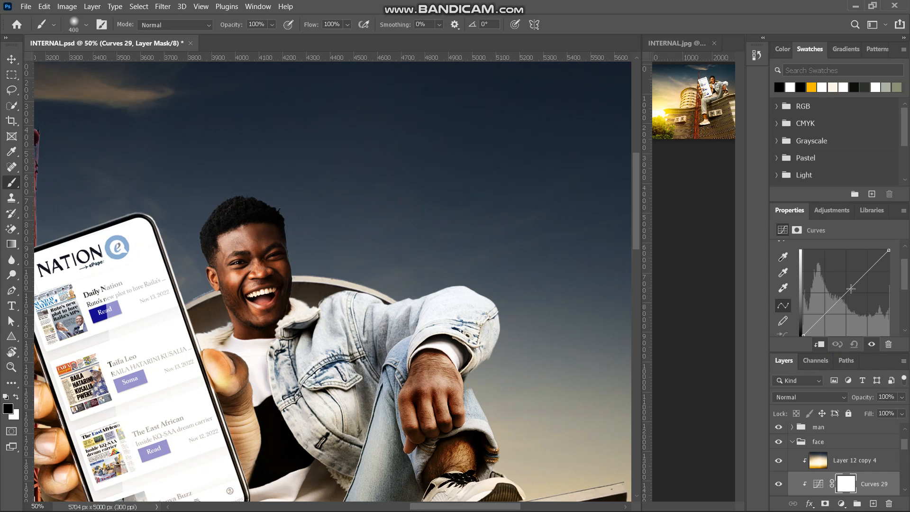
{"action": "mouse_move", "coordinate": [834, 275]}
{"action": "left_mouse_down"}
{"action": "mouse_move", "coordinate": [826, 268]}
{"action": "mouse_move", "coordinate": [821, 277]}
{"action": "left_mouse_up"}
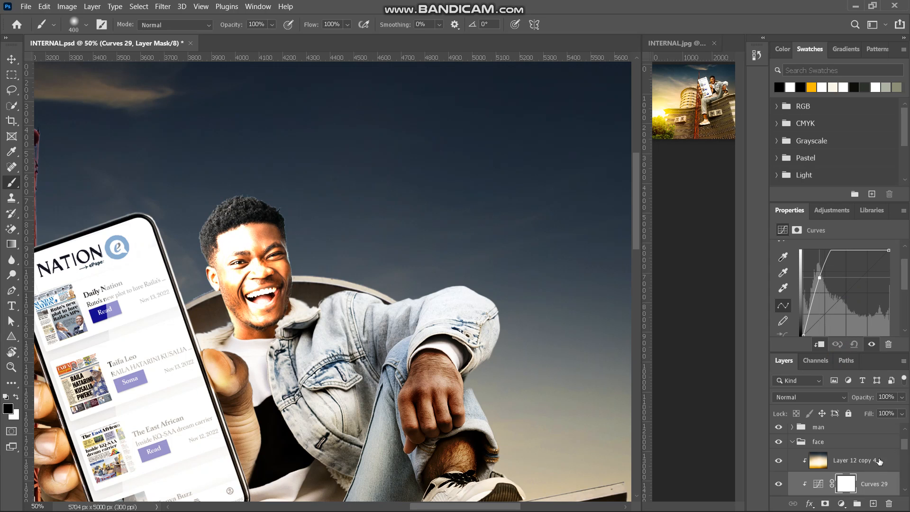
{"action": "key", "text": "ctrl+i"}
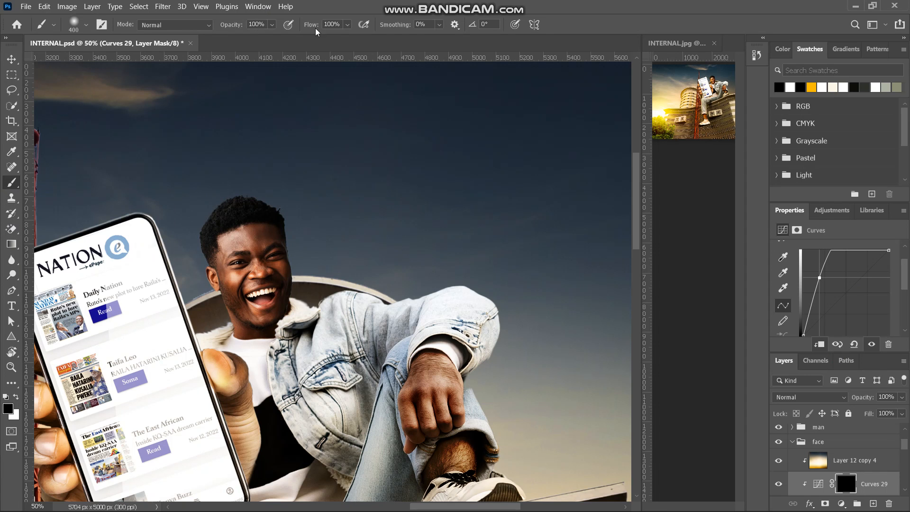
Step: Paint white on the brightening mask over the forehead, nose and phone-side cheek with a 50 px brush at 1% flow
{"action": "left_click_drag", "start_coordinate": [315, 27], "coordinate": [218, 53]}
{"action": "left_click_drag", "start_coordinate": [311, 26], "coordinate": [306, 27]}
{"action": "key", "text": "x"}
{"action": "mouse_move", "coordinate": [187, 370]}
{"action": "left_mouse_down"}
{"action": "mouse_move", "coordinate": [247, 308]}
{"action": "mouse_move", "coordinate": [332, 264]}
{"action": "left_mouse_up"}
{"action": "key", "text": "bracketleft"}
{"action": "key", "text": "bracketleft"}
{"action": "key", "text": "bracketleft"}
{"action": "key", "text": "bracketleft"}
{"action": "key", "text": "bracketleft"}
{"action": "key", "text": "bracketleft"}
{"action": "key", "text": "bracketleft"}
{"action": "key", "text": "bracketleft"}
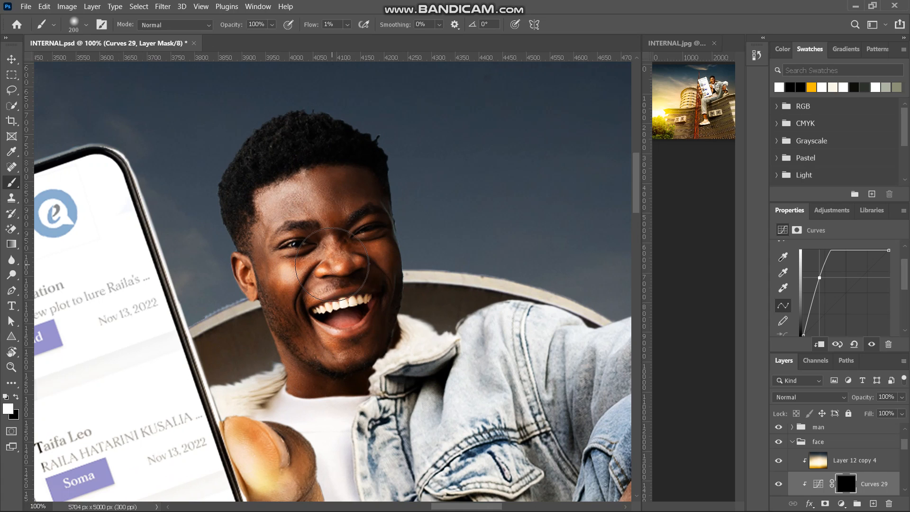
{"action": "mouse_move", "coordinate": [279, 189]}
{"action": "left_mouse_down"}
{"action": "mouse_move", "coordinate": [262, 201]}
{"action": "mouse_move", "coordinate": [276, 192]}
{"action": "mouse_move", "coordinate": [286, 200]}
{"action": "mouse_move", "coordinate": [257, 219]}
{"action": "mouse_move", "coordinate": [310, 210]}
{"action": "mouse_move", "coordinate": [284, 226]}
{"action": "left_mouse_up"}
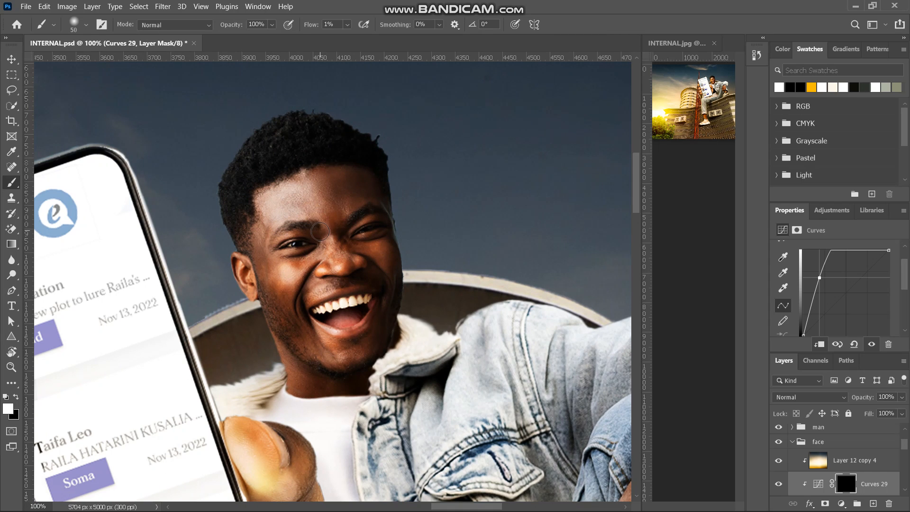
{"action": "mouse_move", "coordinate": [318, 204]}
{"action": "left_mouse_down"}
{"action": "mouse_move", "coordinate": [339, 248]}
{"action": "mouse_move", "coordinate": [325, 221]}
{"action": "mouse_move", "coordinate": [334, 244]}
{"action": "left_mouse_up"}
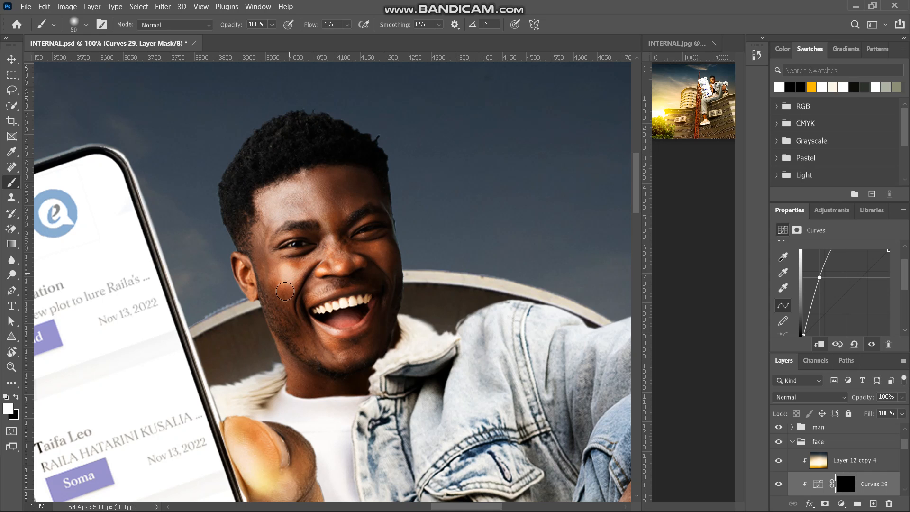
{"action": "mouse_move", "coordinate": [287, 274]}
{"action": "left_mouse_down"}
{"action": "mouse_move", "coordinate": [297, 291]}
{"action": "mouse_move", "coordinate": [281, 287]}
{"action": "mouse_move", "coordinate": [308, 264]}
{"action": "left_mouse_up"}
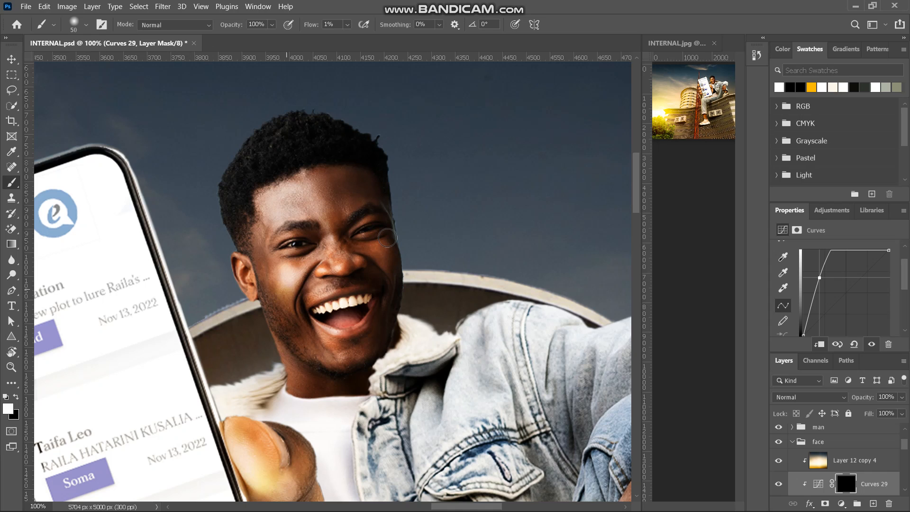
Step: Brighten the cheek below the eye farther from the phone with a 25 px brush at 3% flow
{"action": "key", "text": "ctrl+plus"}
{"action": "key", "text": "ctrl+plus"}
{"action": "mouse_move", "coordinate": [328, 225]}
{"action": "left_mouse_down"}
{"action": "mouse_move", "coordinate": [326, 207]}
{"action": "mouse_move", "coordinate": [337, 220]}
{"action": "left_mouse_up"}
{"action": "key", "text": "bracketleft"}
{"action": "key", "text": "bracketleft"}
{"action": "key", "text": "bracketleft"}
{"action": "key", "text": "bracketleft"}
{"action": "key", "text": "bracketleft"}
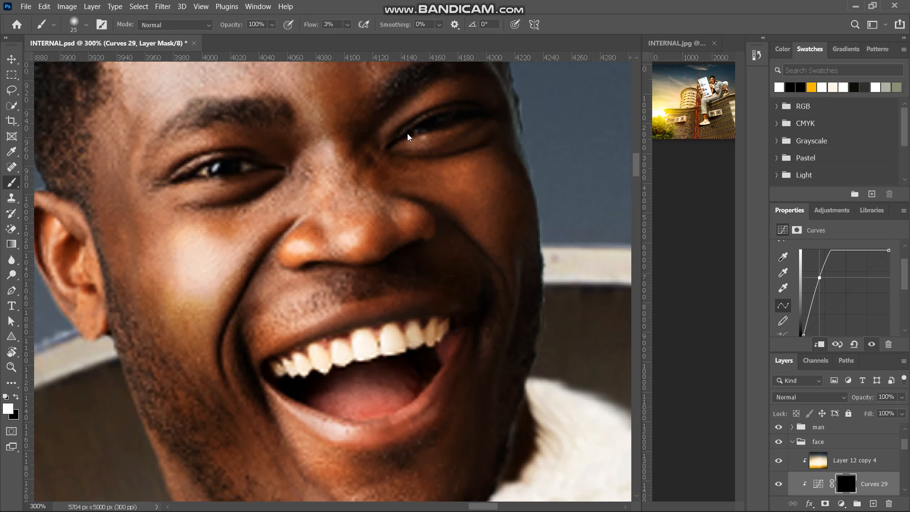
{"action": "mouse_move", "coordinate": [423, 177]}
{"action": "left_mouse_down"}
{"action": "mouse_move", "coordinate": [492, 186]}
{"action": "mouse_move", "coordinate": [474, 185]}
{"action": "mouse_move", "coordinate": [471, 211]}
{"action": "mouse_move", "coordinate": [493, 228]}
{"action": "mouse_move", "coordinate": [457, 176]}
{"action": "mouse_move", "coordinate": [491, 163]}
{"action": "mouse_move", "coordinate": [485, 191]}
{"action": "mouse_move", "coordinate": [496, 251]}
{"action": "left_mouse_up"}
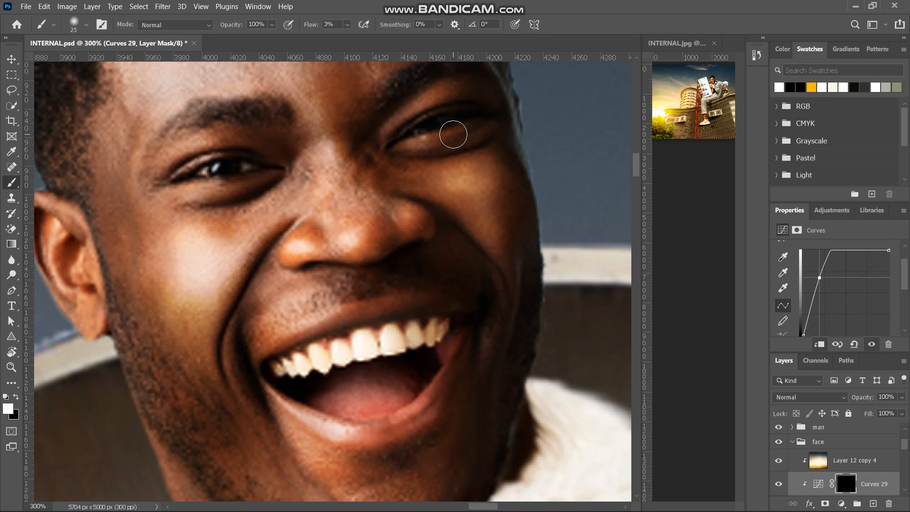
Step: Paint soft highlights beneath both eyes on the brightening mask
{"action": "scroll", "coordinate": [454, 135], "scroll_direction": "up", "scroll_amount": 2}
{"action": "key", "text": "ctrl+minus"}
{"action": "key", "text": "ctrl+minus"}
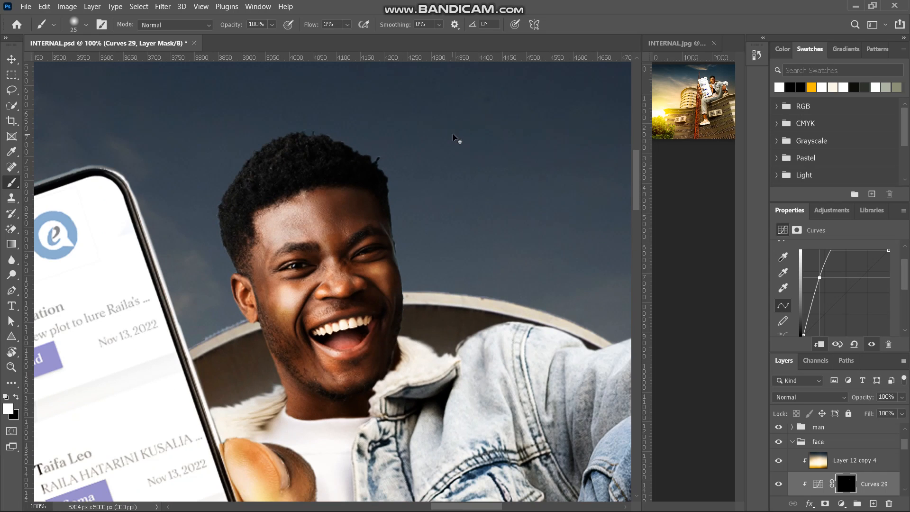
{"action": "key", "text": "ctrl+plus"}
{"action": "key", "text": "ctrl+plus"}
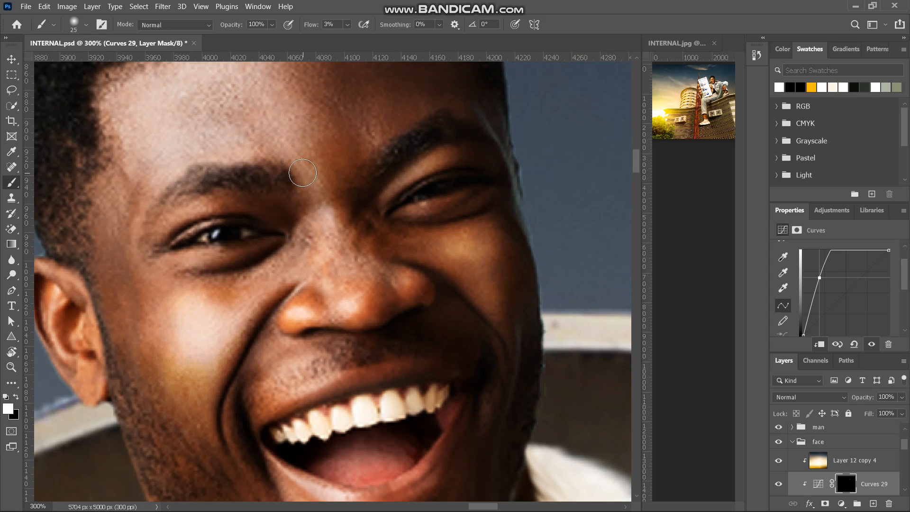
{"action": "scroll", "coordinate": [332, 169], "scroll_direction": "up", "scroll_amount": 1}
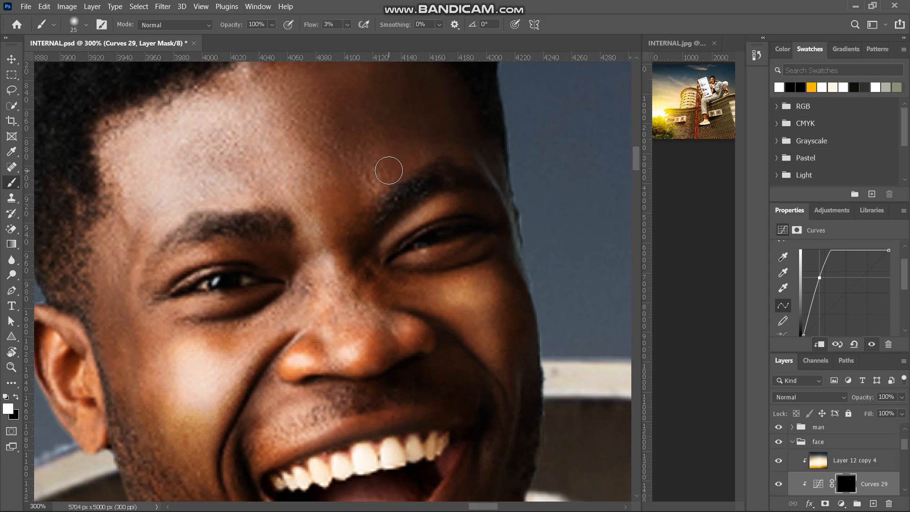
{"action": "scroll", "coordinate": [304, 203], "scroll_direction": "down", "scroll_amount": 1}
{"action": "left_click_drag", "start_coordinate": [180, 251], "coordinate": [249, 224]}
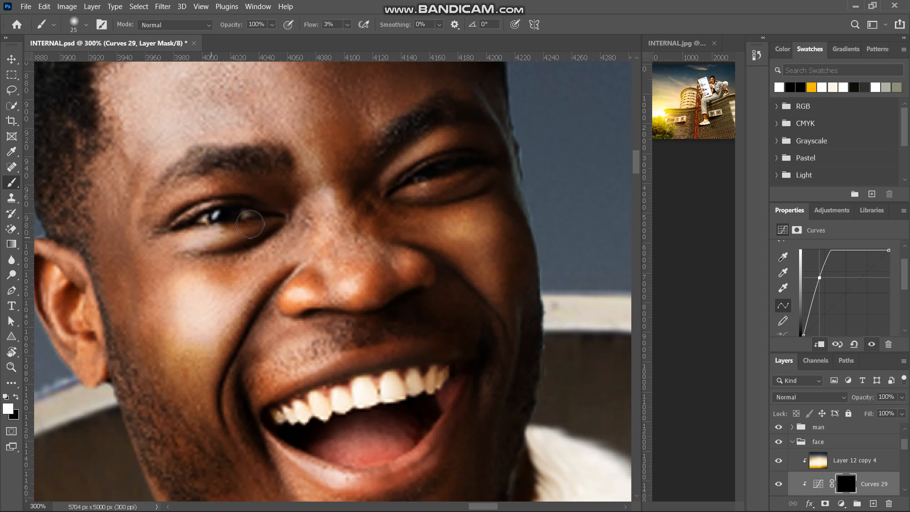
{"action": "mouse_move", "coordinate": [413, 194]}
{"action": "left_mouse_down"}
{"action": "mouse_move", "coordinate": [457, 179]}
{"action": "mouse_move", "coordinate": [410, 192]}
{"action": "left_mouse_up"}
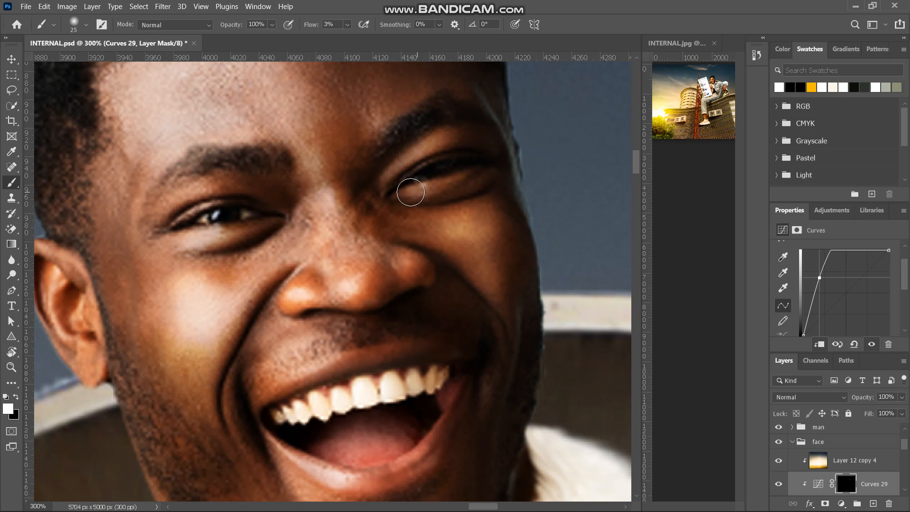
Step: Paint highlights on the upper lip, lower lip, tongue, chin and neck through the brightening mask
{"action": "scroll", "coordinate": [365, 341], "scroll_direction": "down", "scroll_amount": 2}
{"action": "mouse_move", "coordinate": [323, 262]}
{"action": "left_mouse_down"}
{"action": "mouse_move", "coordinate": [287, 293]}
{"action": "mouse_move", "coordinate": [400, 247]}
{"action": "mouse_move", "coordinate": [301, 282]}
{"action": "mouse_move", "coordinate": [297, 270]}
{"action": "mouse_move", "coordinate": [327, 227]}
{"action": "mouse_move", "coordinate": [278, 291]}
{"action": "mouse_move", "coordinate": [294, 325]}
{"action": "left_mouse_up"}
{"action": "left_click_drag", "start_coordinate": [296, 383], "coordinate": [354, 439]}
{"action": "mouse_move", "coordinate": [377, 355]}
{"action": "left_mouse_down"}
{"action": "mouse_move", "coordinate": [346, 365]}
{"action": "mouse_move", "coordinate": [420, 356]}
{"action": "mouse_move", "coordinate": [437, 335]}
{"action": "mouse_move", "coordinate": [388, 370]}
{"action": "left_mouse_up"}
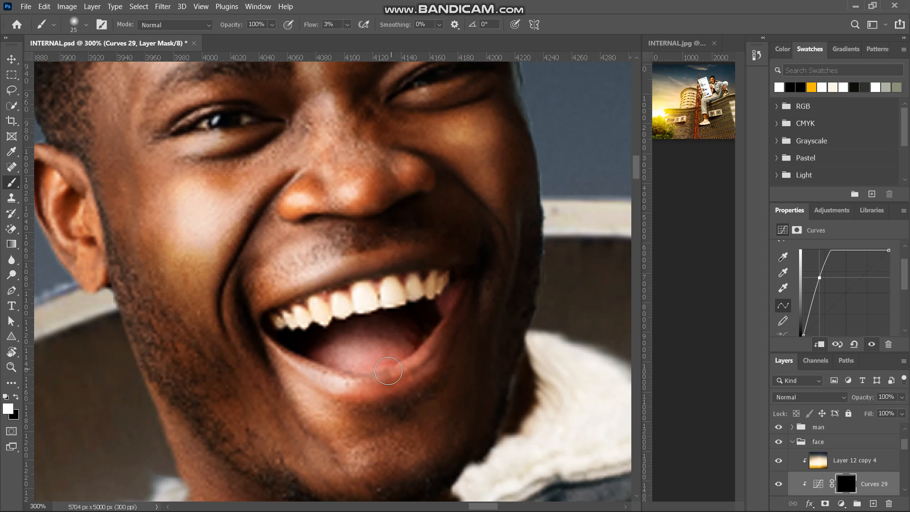
{"action": "scroll", "coordinate": [388, 370], "scroll_direction": "down", "scroll_amount": 3}
{"action": "scroll", "coordinate": [383, 371], "scroll_direction": "left", "scroll_amount": 2}
{"action": "mouse_move", "coordinate": [265, 428]}
{"action": "left_mouse_down"}
{"action": "mouse_move", "coordinate": [280, 392]}
{"action": "mouse_move", "coordinate": [240, 332]}
{"action": "mouse_move", "coordinate": [236, 359]}
{"action": "mouse_move", "coordinate": [269, 452]}
{"action": "mouse_move", "coordinate": [309, 473]}
{"action": "left_mouse_up"}
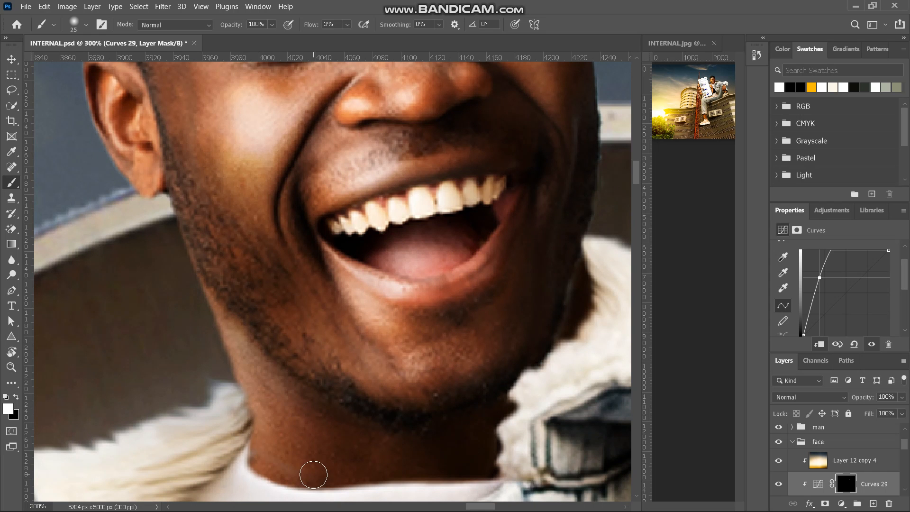
Step: Brighten the phone-side temple and ear, and compare the face with the brightening Curves layer hidden and shown
{"action": "scroll", "coordinate": [314, 474], "scroll_direction": "down", "scroll_amount": 4}
{"action": "scroll", "coordinate": [313, 474], "scroll_direction": "up", "scroll_amount": 1}
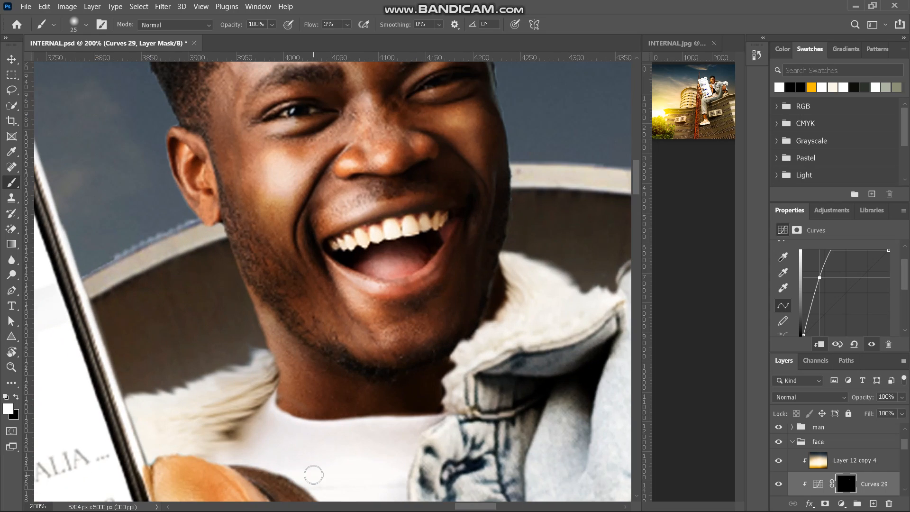
{"action": "scroll", "coordinate": [314, 475], "scroll_direction": "up", "scroll_amount": 2}
{"action": "scroll", "coordinate": [325, 417], "scroll_direction": "left", "scroll_amount": 2}
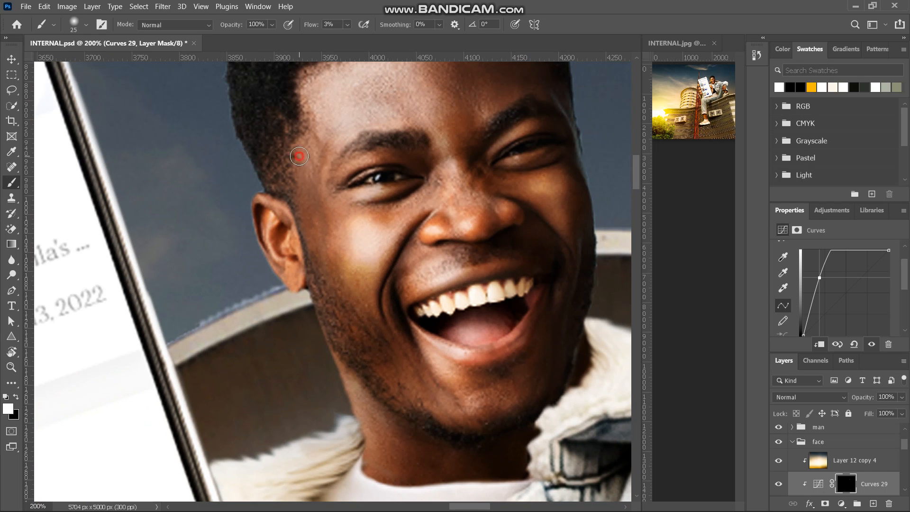
{"action": "left_click_drag", "start_coordinate": [299, 156], "coordinate": [310, 121]}
{"action": "mouse_move", "coordinate": [270, 244]}
{"action": "left_mouse_down"}
{"action": "mouse_move", "coordinate": [265, 189]}
{"action": "mouse_move", "coordinate": [279, 219]}
{"action": "left_mouse_up"}
{"action": "key", "text": "ctrl+minus"}
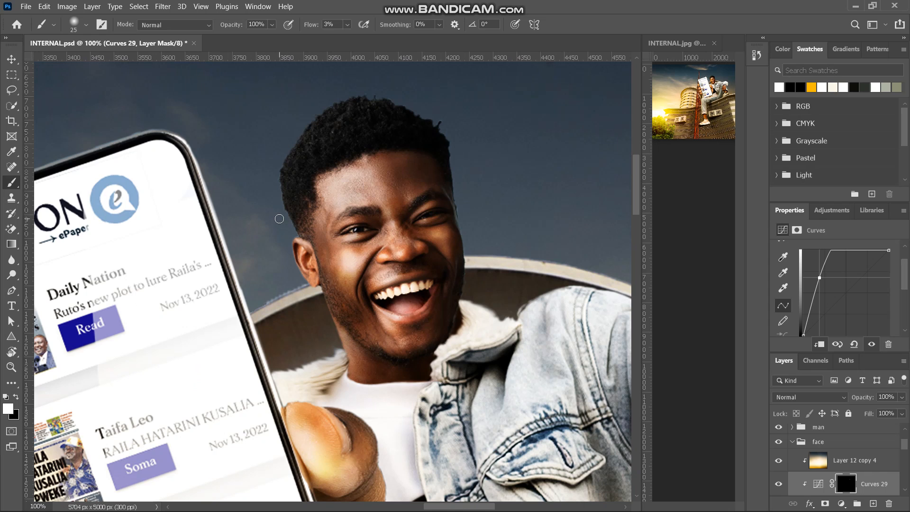
{"action": "left_click", "coordinate": [779, 483]}
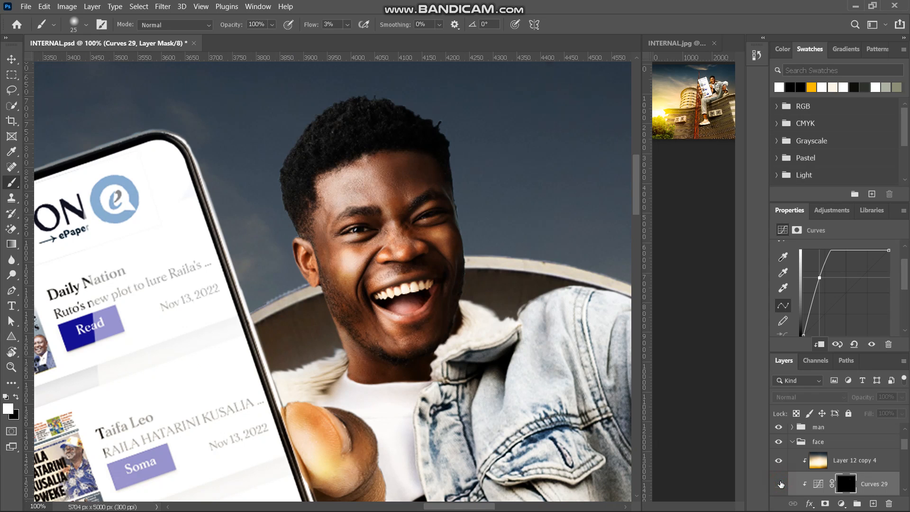
{"action": "left_click", "coordinate": [780, 483]}
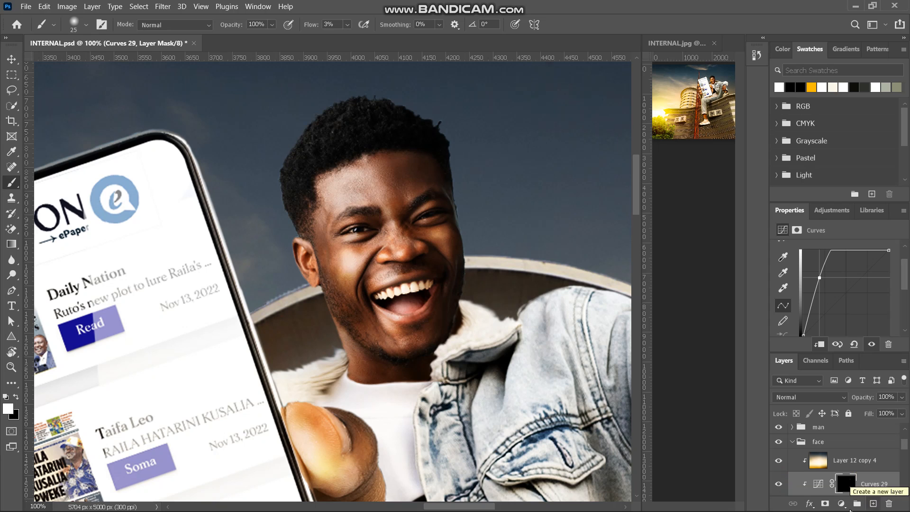
Step: Add a third clipped Curves adjustment that darkens the face's midtones, and invert its mask to black
{"action": "left_click", "coordinate": [841, 505]}
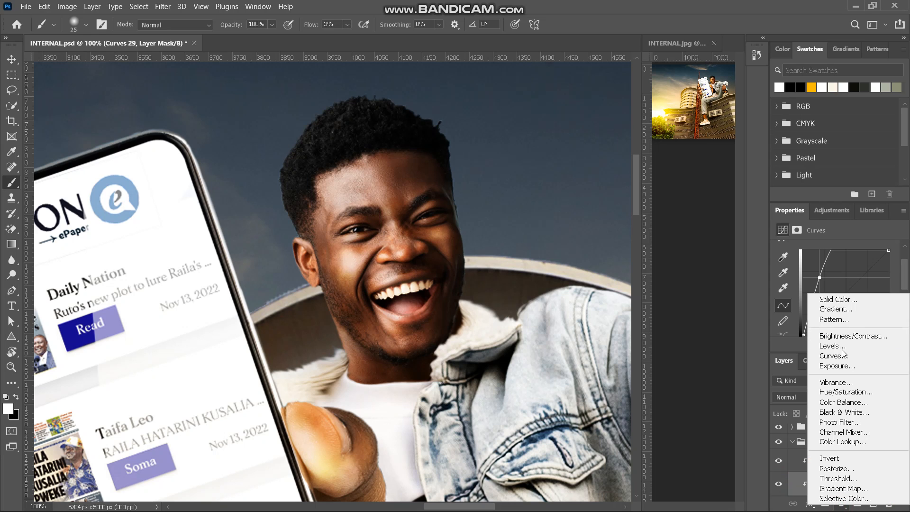
{"action": "left_click", "coordinate": [837, 361]}
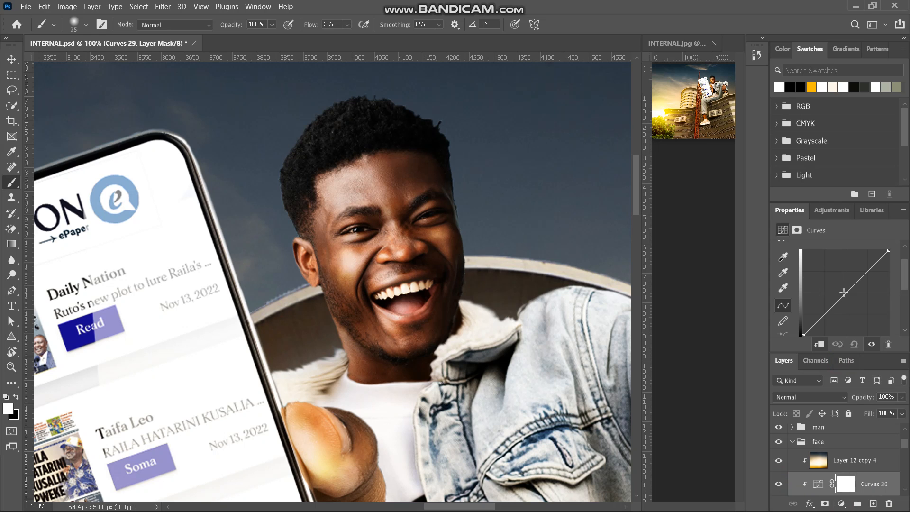
{"action": "left_click_drag", "start_coordinate": [846, 298], "coordinate": [853, 303]}
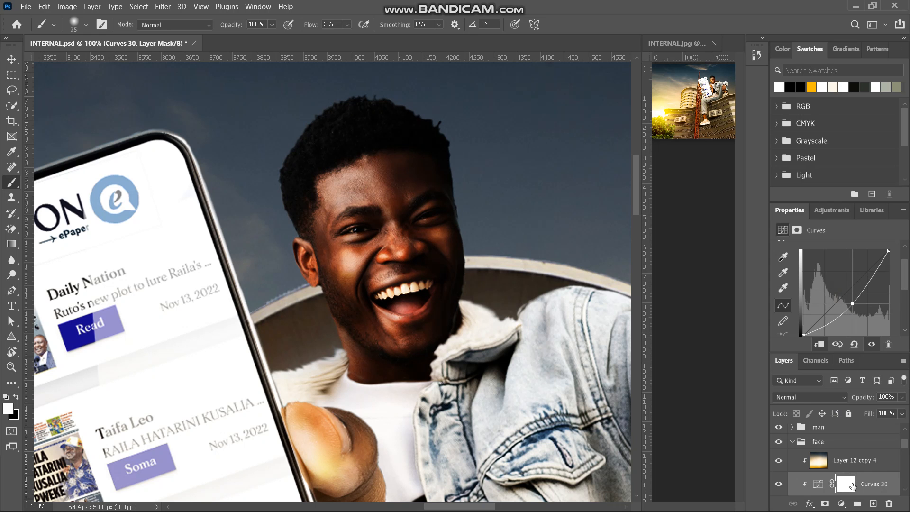
{"action": "key", "text": "ctrl+i"}
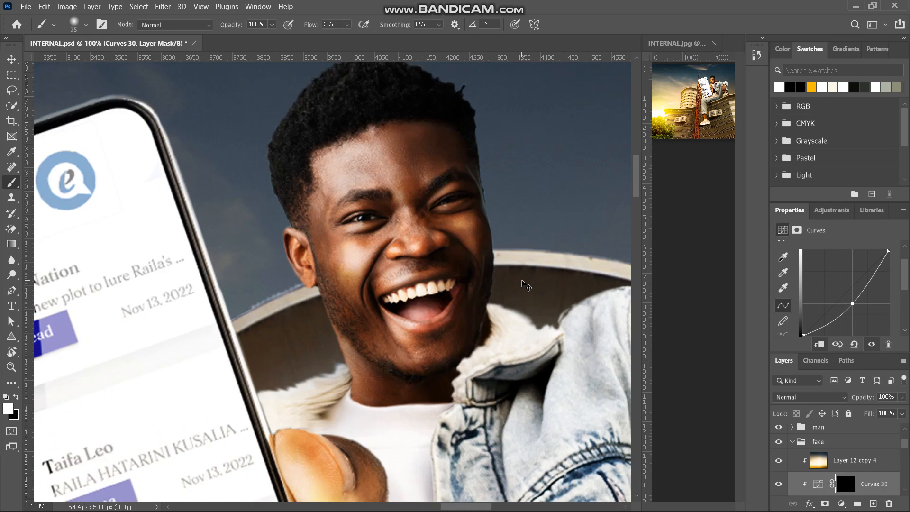
{"action": "key", "text": "ctrl+plus"}
{"action": "scroll", "coordinate": [523, 281], "scroll_direction": "right", "scroll_amount": 3}
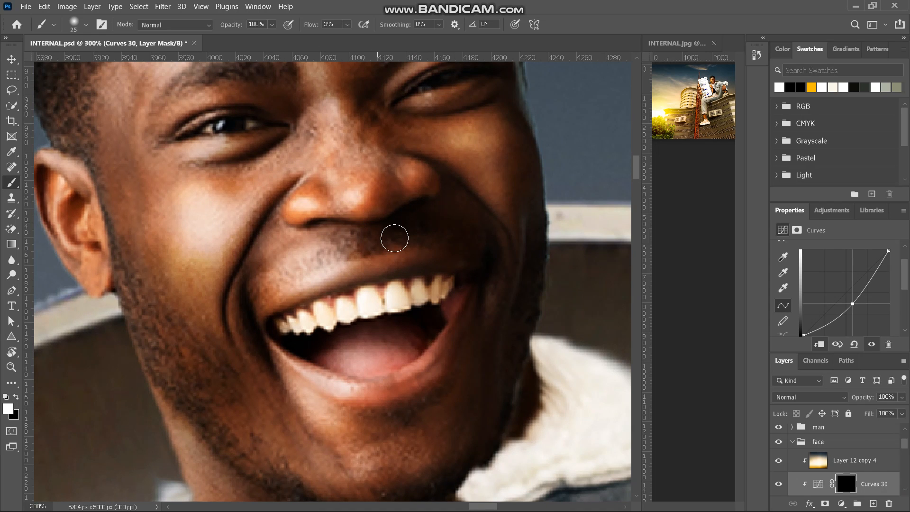
Step: Paint subtle shadows under the chin, along the phone-side jaw and cheek, and beside the nose bridge on the darkening mask with a 50 px brush
{"action": "scroll", "coordinate": [469, 218], "scroll_direction": "up", "scroll_amount": 3}
{"action": "scroll", "coordinate": [469, 218], "scroll_direction": "up", "scroll_amount": 2}
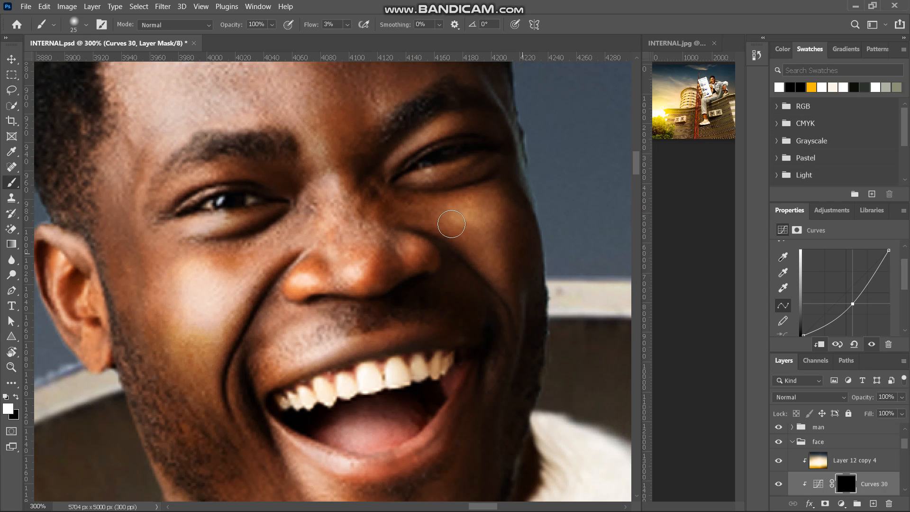
{"action": "scroll", "coordinate": [470, 180], "scroll_direction": "up", "scroll_amount": 2}
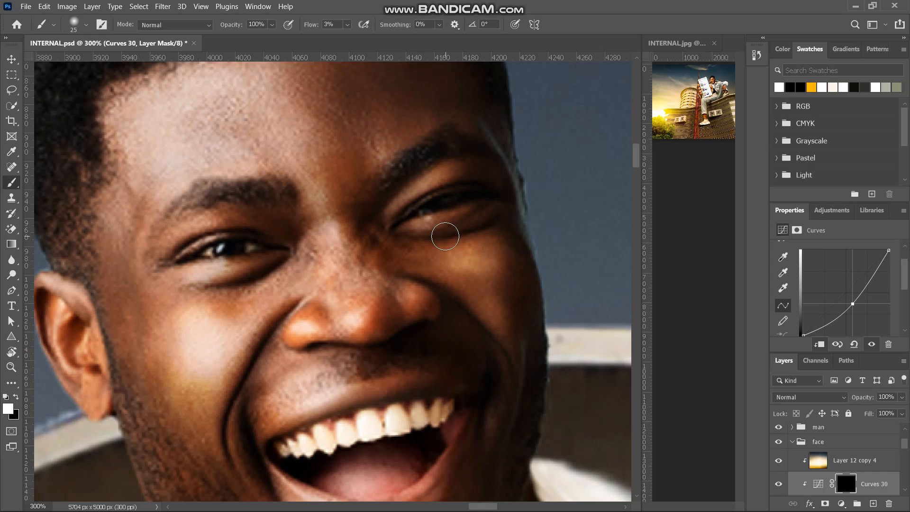
{"action": "scroll", "coordinate": [426, 230], "scroll_direction": "up", "scroll_amount": 3}
{"action": "key", "text": "bracketright"}
{"action": "key", "text": "bracketright"}
{"action": "key", "text": "bracketright"}
{"action": "key", "text": "bracketright"}
{"action": "key", "text": "bracketright"}
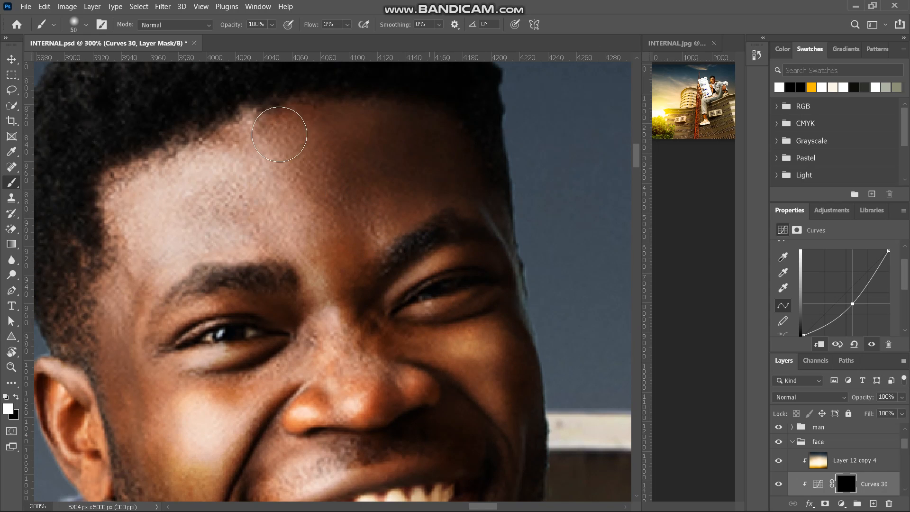
{"action": "scroll", "coordinate": [365, 314], "scroll_direction": "down", "scroll_amount": 3}
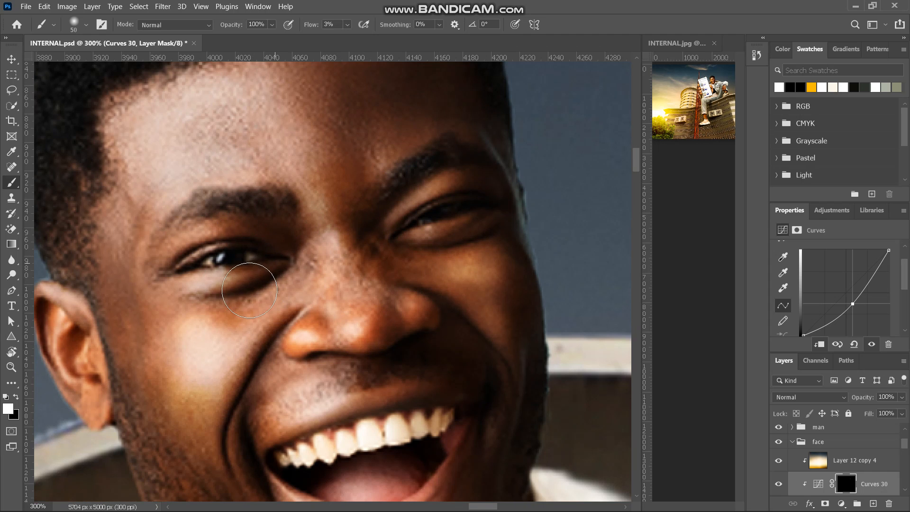
{"action": "key", "text": "ctrl+minus"}
{"action": "key", "text": "ctrl+minus"}
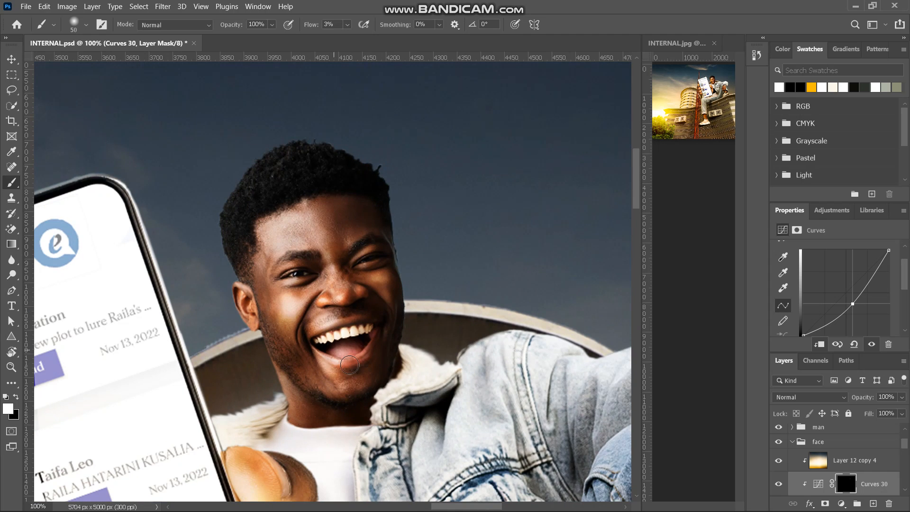
{"action": "mouse_move", "coordinate": [343, 402]}
{"action": "left_mouse_down"}
{"action": "mouse_move", "coordinate": [324, 404]}
{"action": "mouse_move", "coordinate": [363, 413]}
{"action": "left_mouse_up"}
{"action": "mouse_move", "coordinate": [308, 382]}
{"action": "left_mouse_down"}
{"action": "mouse_move", "coordinate": [277, 338]}
{"action": "mouse_move", "coordinate": [286, 354]}
{"action": "mouse_move", "coordinate": [290, 320]}
{"action": "mouse_move", "coordinate": [285, 361]}
{"action": "left_mouse_up"}
{"action": "mouse_move", "coordinate": [328, 272]}
{"action": "left_mouse_down"}
{"action": "mouse_move", "coordinate": [308, 291]}
{"action": "mouse_move", "coordinate": [318, 272]}
{"action": "left_mouse_up"}
{"action": "mouse_move", "coordinate": [263, 292]}
{"action": "left_mouse_down"}
{"action": "mouse_move", "coordinate": [246, 283]}
{"action": "mouse_move", "coordinate": [263, 320]}
{"action": "mouse_move", "coordinate": [256, 282]}
{"action": "mouse_move", "coordinate": [268, 344]}
{"action": "left_mouse_up"}
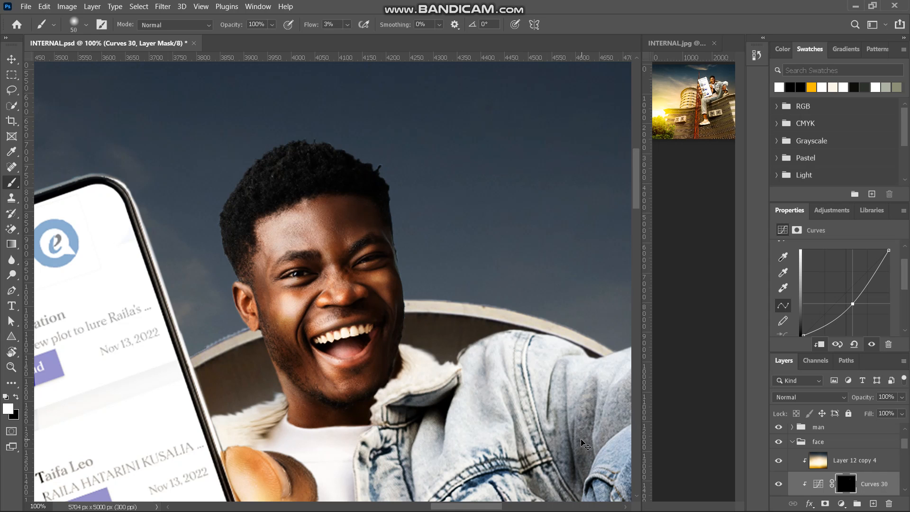
{"action": "key", "text": "ctrl+minus"}
{"action": "key", "text": "ctrl+plus"}
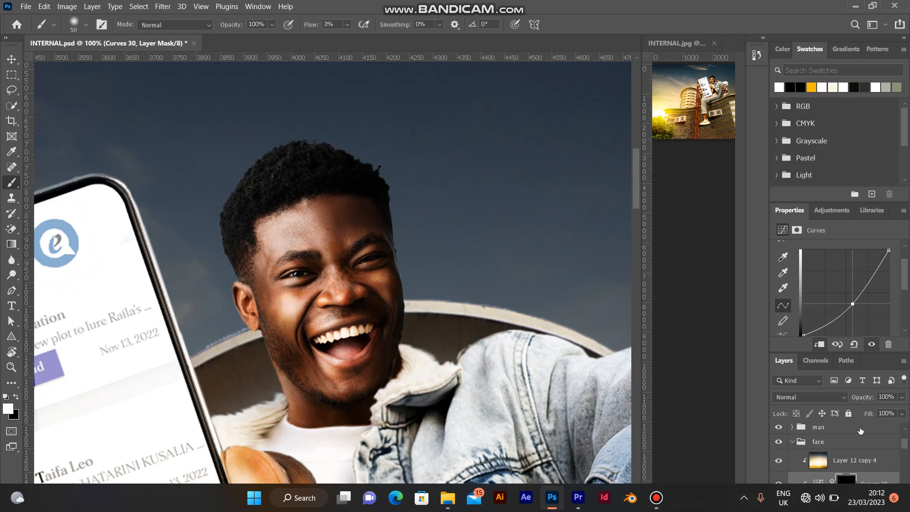
Step: Add a clipped Hue/Saturation adjustment above the face's darkening Curves and set its saturation to +8
{"action": "left_click", "coordinate": [842, 503]}
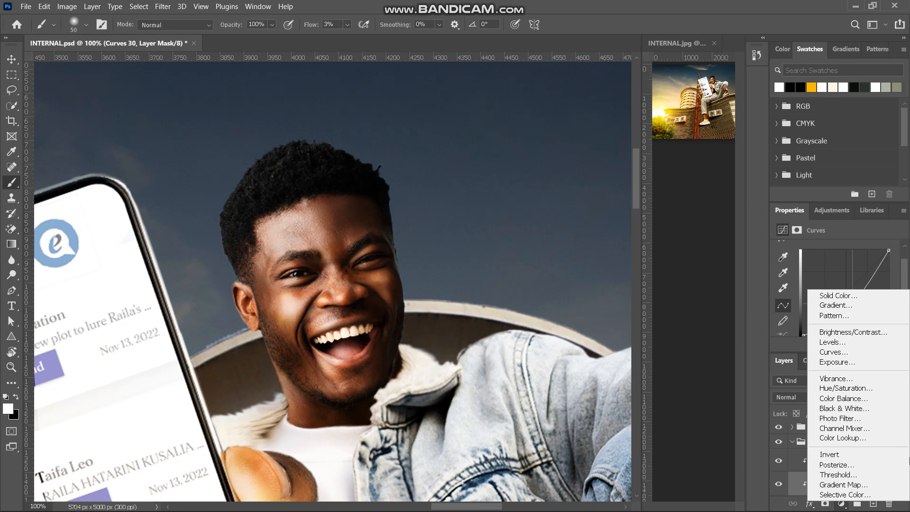
{"action": "left_click", "coordinate": [829, 390]}
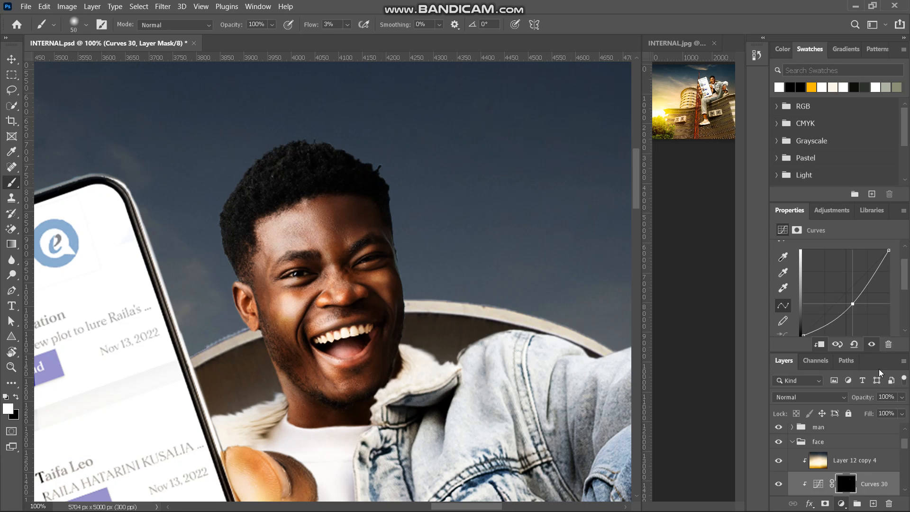
{"action": "left_click", "coordinate": [837, 315]}
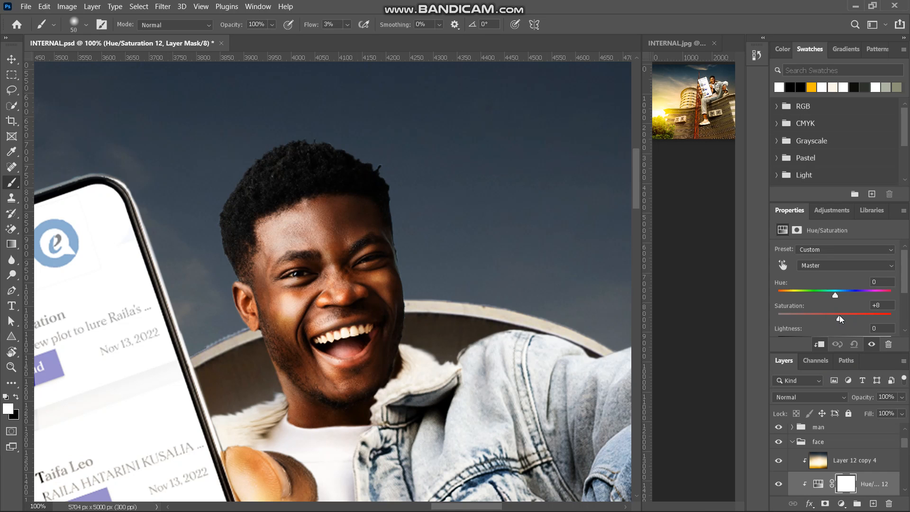
{"action": "key", "text": "ctrl+minus"}
{"action": "key", "text": "ctrl+minus"}
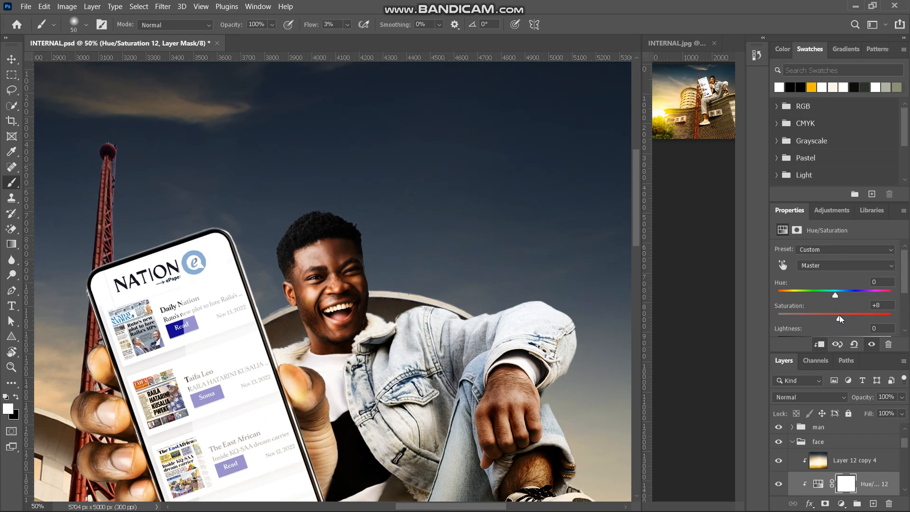
{"action": "key", "text": "ctrl+minus"}
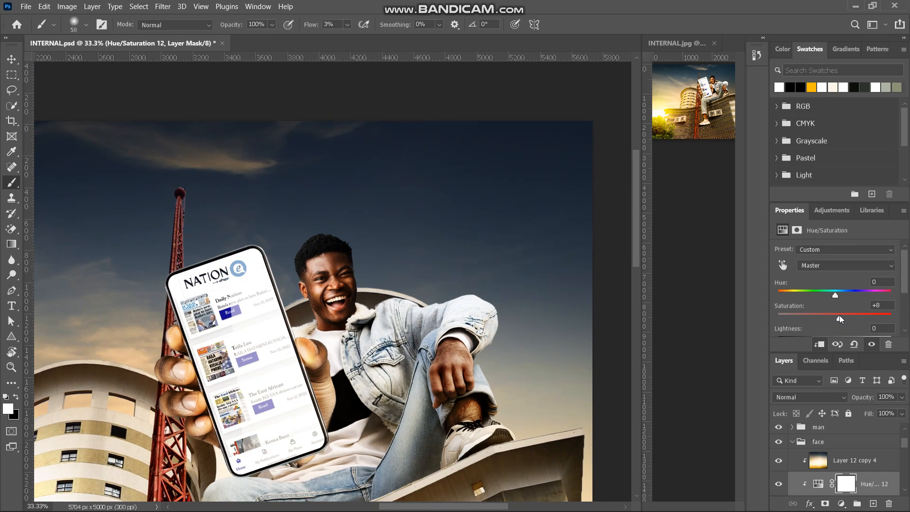
{"action": "key", "text": "ctrl+plus"}
{"action": "scroll", "coordinate": [547, 347], "scroll_direction": "down", "scroll_amount": 5}
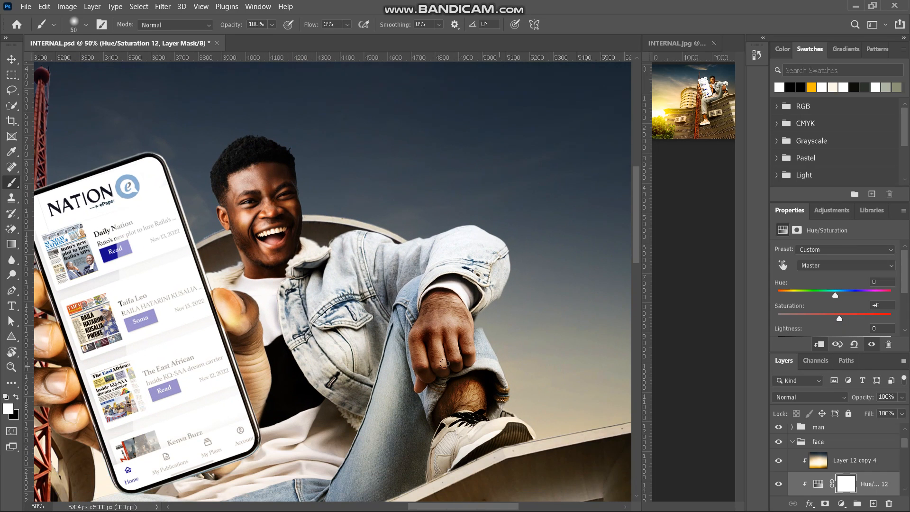
{"action": "scroll", "coordinate": [437, 359], "scroll_direction": "up", "scroll_amount": 2}
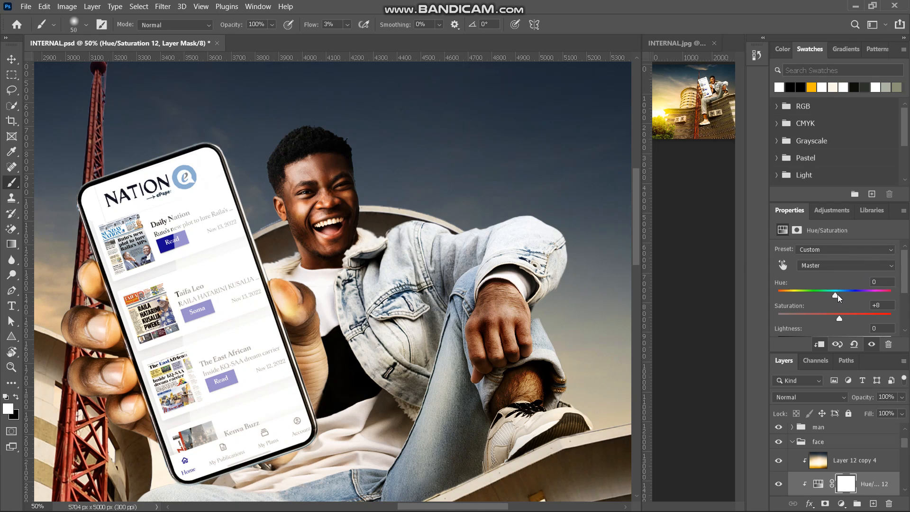
Step: Set the face adjustment's hue to +1 and compare the skin tone with the whole scene
{"action": "left_click_drag", "start_coordinate": [834, 294], "coordinate": [837, 294]}
{"action": "key", "text": "ctrl+minus"}
{"action": "key", "text": "ctrl+minus"}
{"action": "key", "text": "ctrl+minus"}
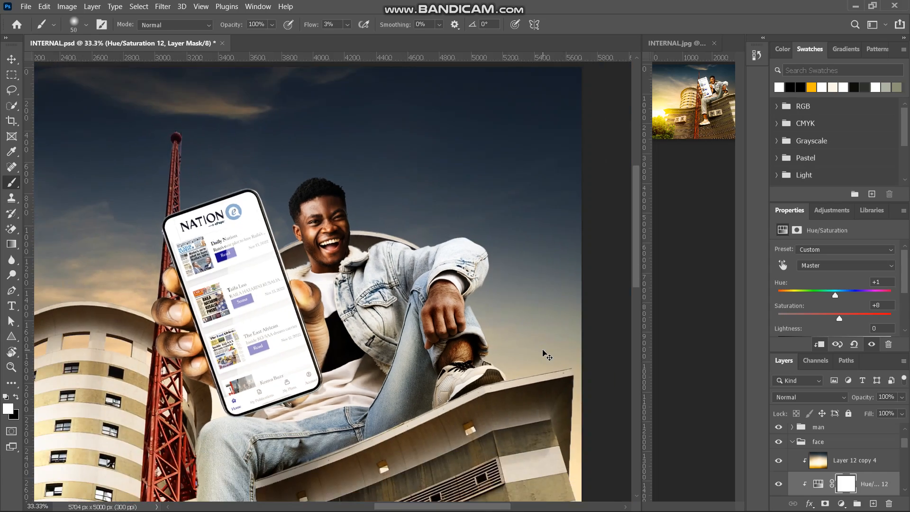
{"action": "key", "text": "ctrl+plus"}
{"action": "key", "text": "ctrl+plus"}
{"action": "key", "text": "ctrl+plus"}
{"action": "key", "text": "ctrl+plus"}
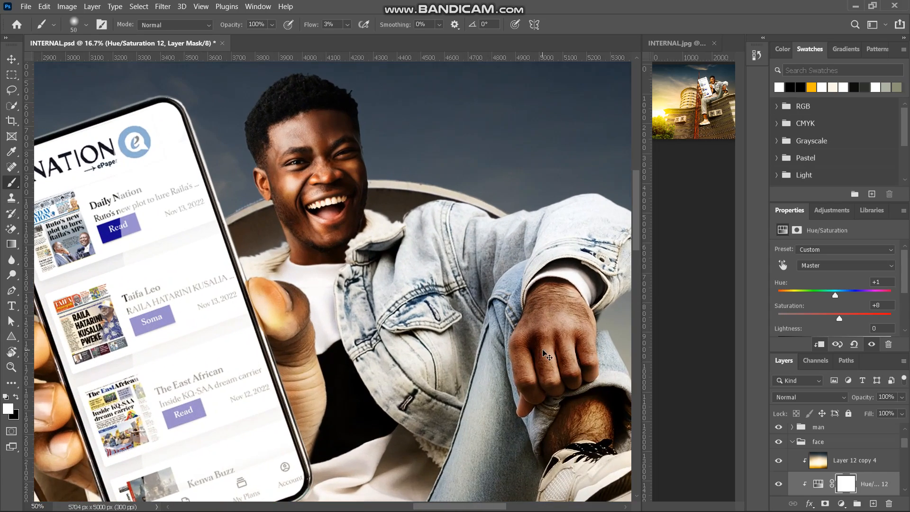
Step: Paint orange over the phone-side hair, ear, cheek and jaw on a new clipped layer with a soft 400 px brush at 100% flow
{"action": "scroll", "coordinate": [592, 370], "scroll_direction": "up", "scroll_amount": 2}
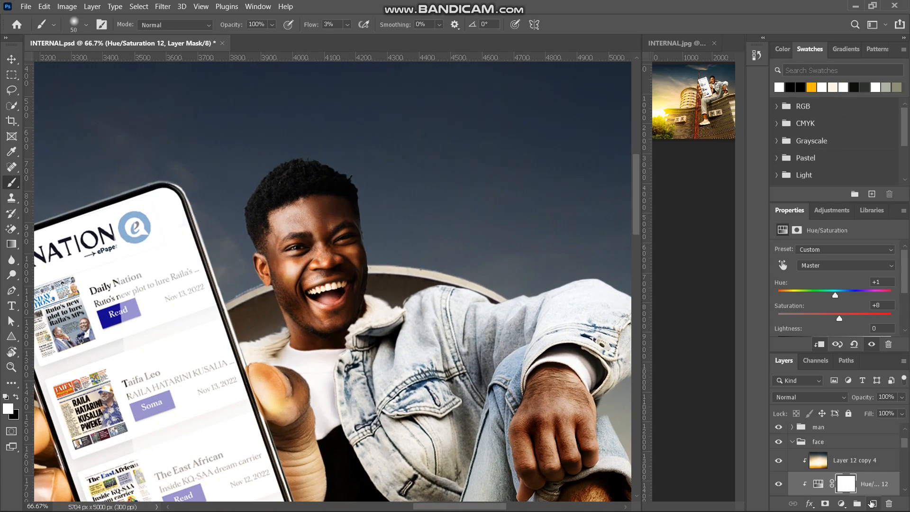
{"action": "left_click", "coordinate": [871, 504]}
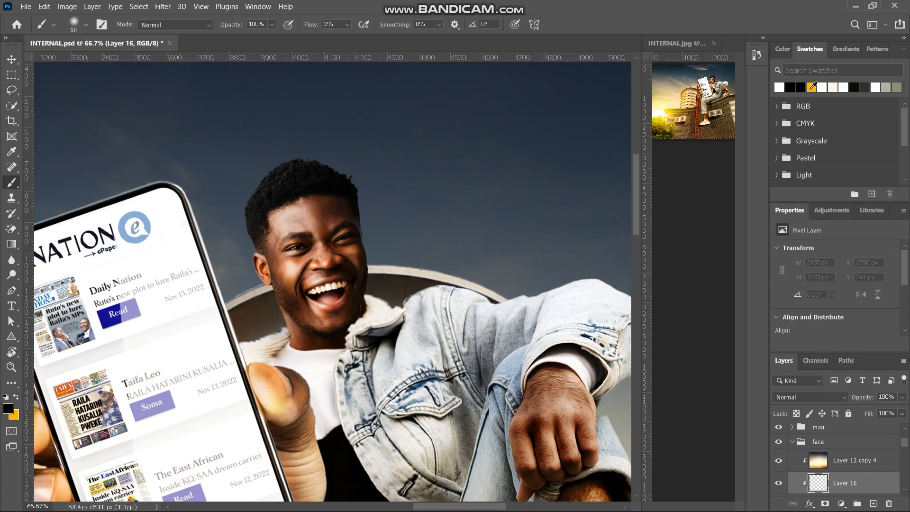
{"action": "left_click", "coordinate": [812, 87]}
{"action": "key", "text": "x"}
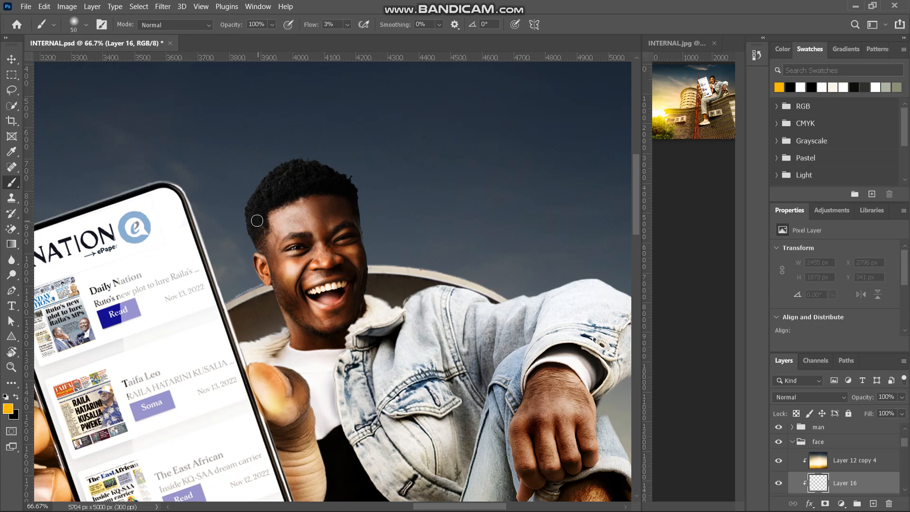
{"action": "left_click_drag", "start_coordinate": [310, 25], "coordinate": [341, 24]}
{"action": "key", "text": "bracketright"}
{"action": "key", "text": "bracketright"}
{"action": "key", "text": "bracketright"}
{"action": "key", "text": "bracketright"}
{"action": "key", "text": "bracketright"}
{"action": "key", "text": "bracketright"}
{"action": "key", "text": "bracketright"}
{"action": "key", "text": "bracketright"}
{"action": "key", "text": "bracketright"}
{"action": "key", "text": "bracketright"}
{"action": "key", "text": "bracketright"}
{"action": "key", "text": "bracketright"}
{"action": "mouse_move", "coordinate": [202, 172]}
{"action": "left_mouse_down"}
{"action": "mouse_move", "coordinate": [192, 246]}
{"action": "mouse_move", "coordinate": [216, 329]}
{"action": "mouse_move", "coordinate": [209, 332]}
{"action": "mouse_move", "coordinate": [265, 336]}
{"action": "left_mouse_up"}
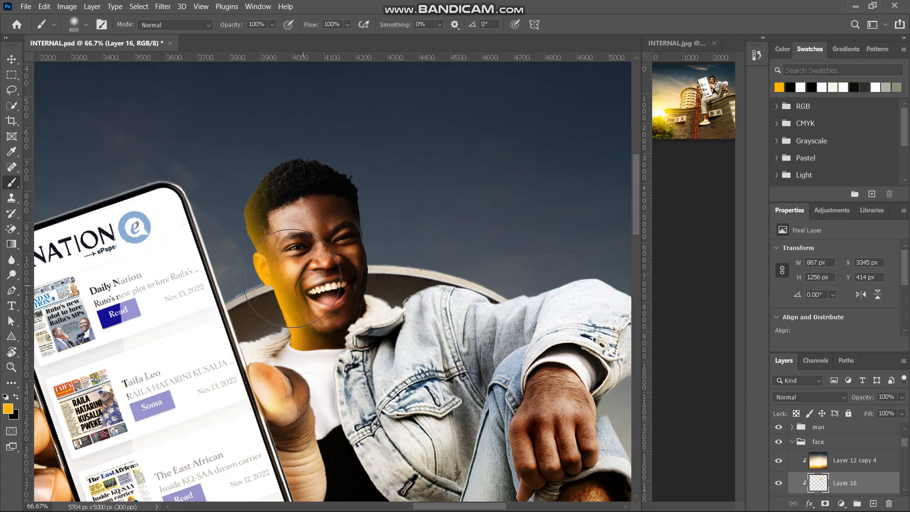
{"action": "left_click_drag", "start_coordinate": [240, 222], "coordinate": [253, 203]}
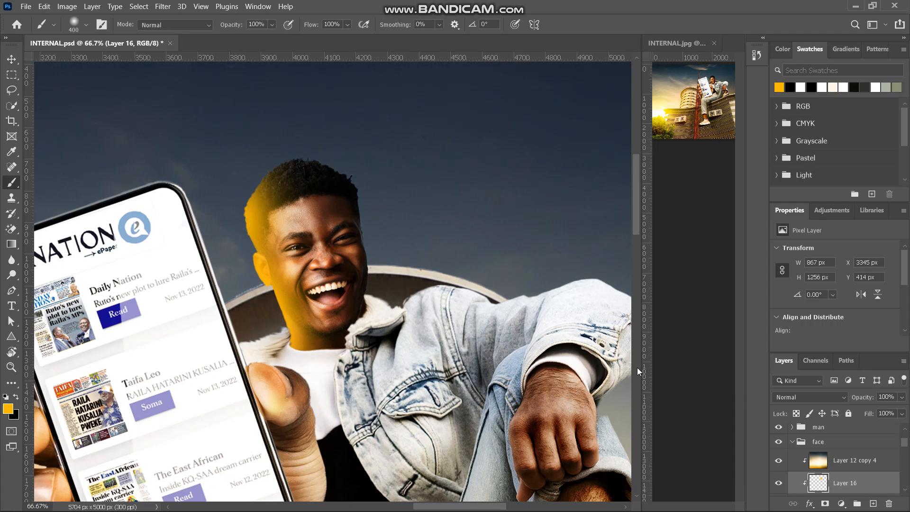
Step: Set the orange face layer to Soft Light at 56% opacity and check it against the full composite
{"action": "left_click", "coordinate": [840, 397]}
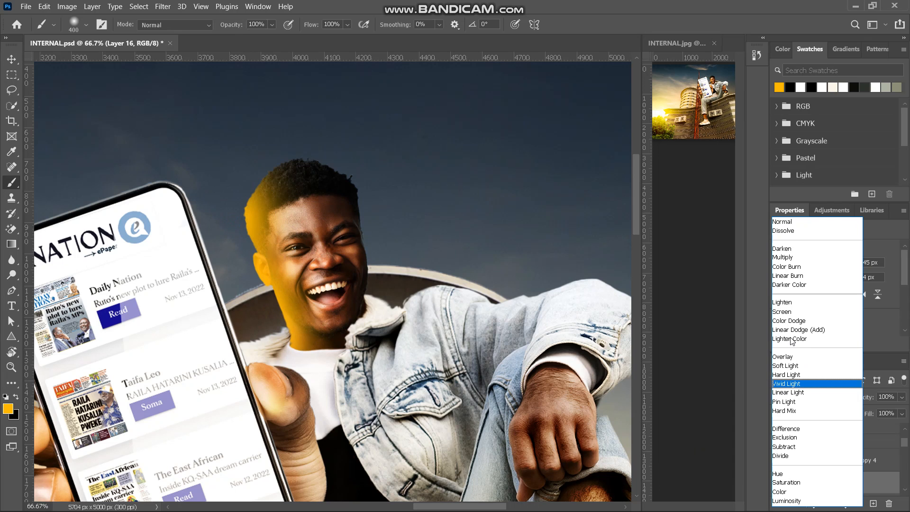
{"action": "left_click", "coordinate": [792, 365]}
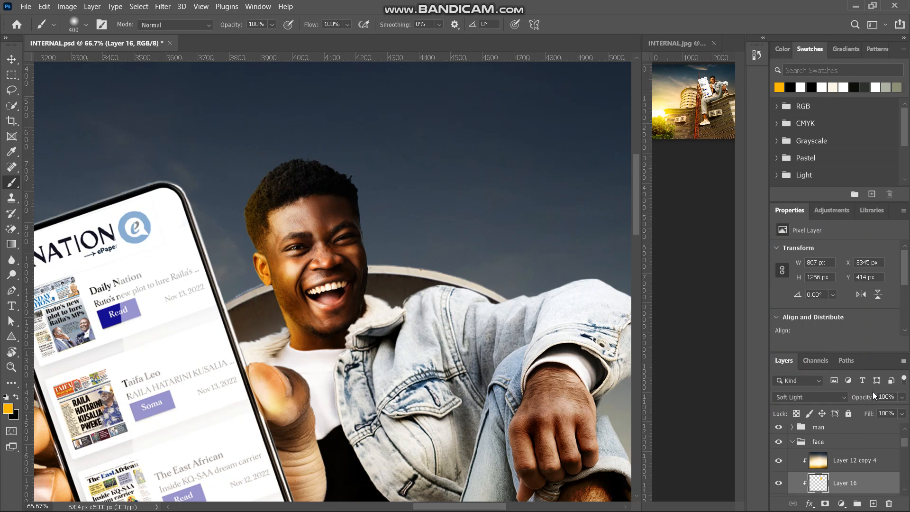
{"action": "left_click_drag", "start_coordinate": [865, 398], "coordinate": [837, 404]}
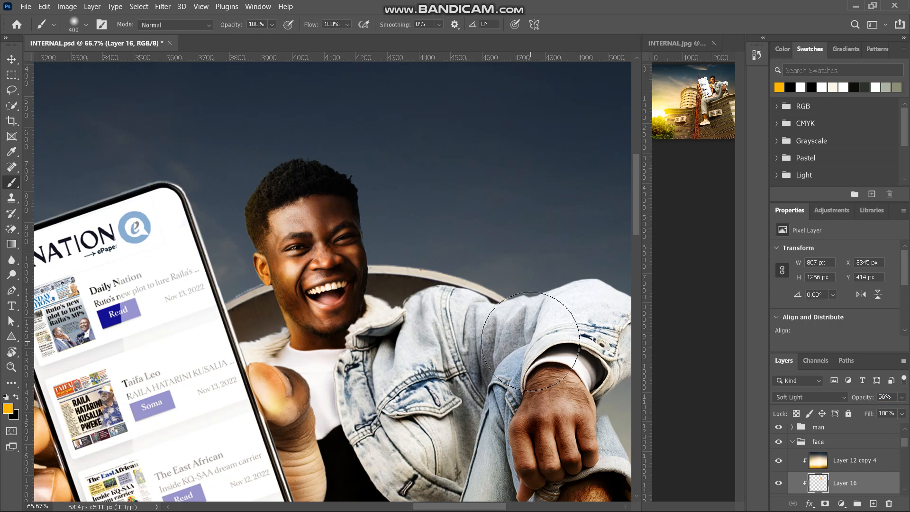
{"action": "key", "text": "ctrl+minus"}
{"action": "key", "text": "ctrl+minus"}
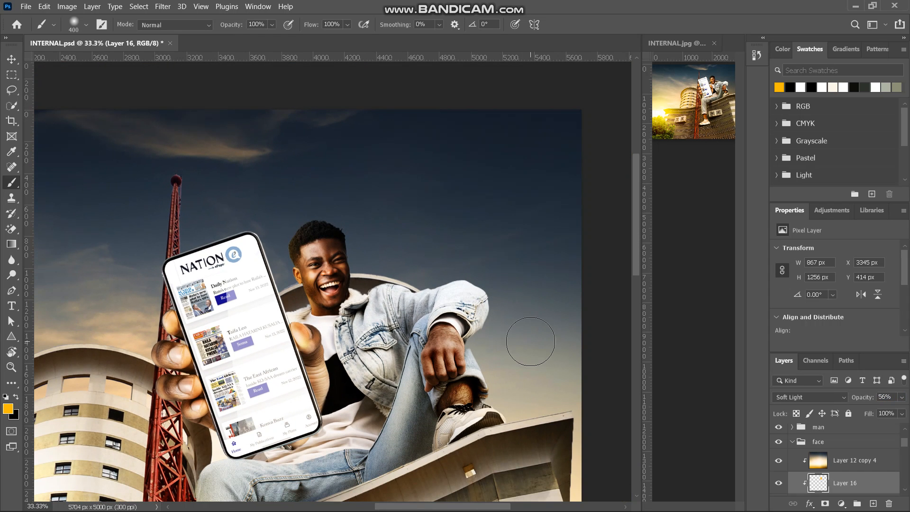
{"action": "key", "text": "ctrl+minus"}
{"action": "key", "text": "ctrl+minus"}
{"action": "key", "text": "ctrl+0"}
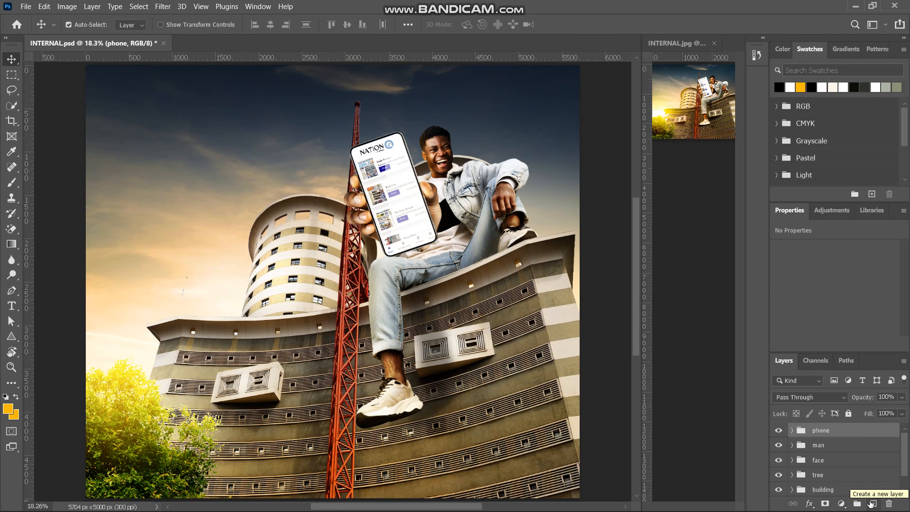
Step: Paint a soft 3000 px orange glow at 100% flow above the tree on a new topmost layer, and set the layer to Color Dodge
{"action": "left_click", "coordinate": [872, 503]}
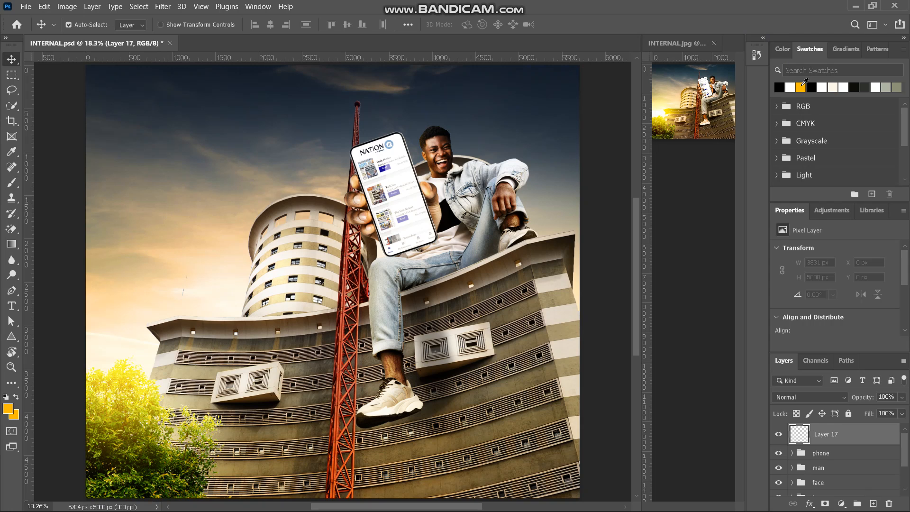
{"action": "left_click", "coordinate": [804, 85]}
{"action": "left_click", "coordinate": [11, 183]}
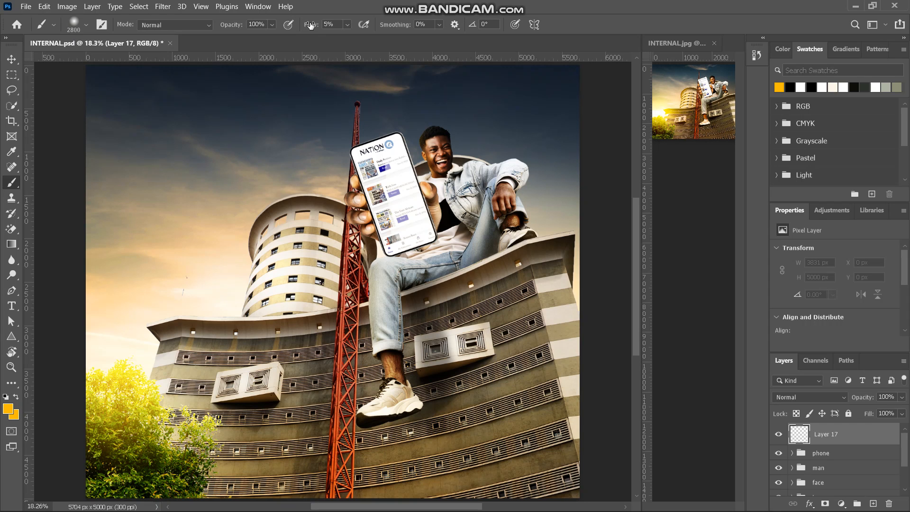
{"action": "left_click_drag", "start_coordinate": [311, 25], "coordinate": [410, 18]}
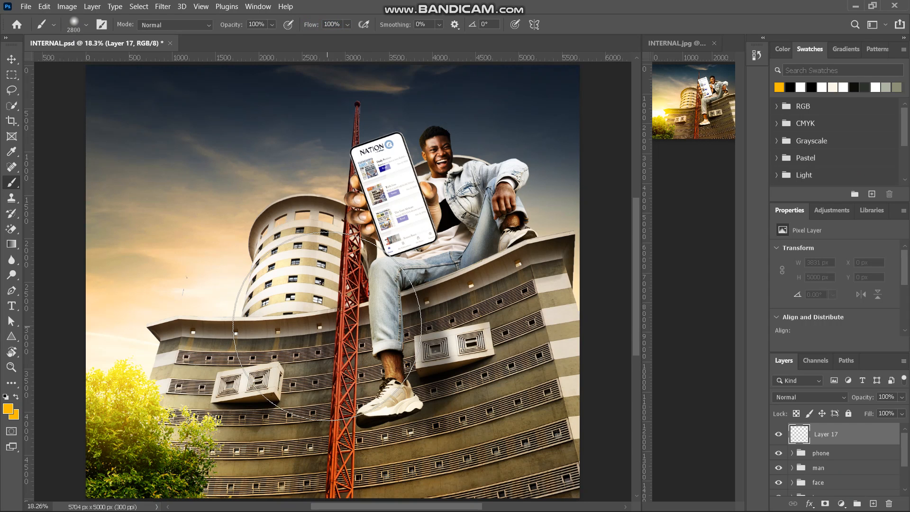
{"action": "scroll", "coordinate": [327, 326], "scroll_direction": "left", "scroll_amount": 3}
{"action": "scroll", "coordinate": [327, 326], "scroll_direction": "down", "scroll_amount": 3}
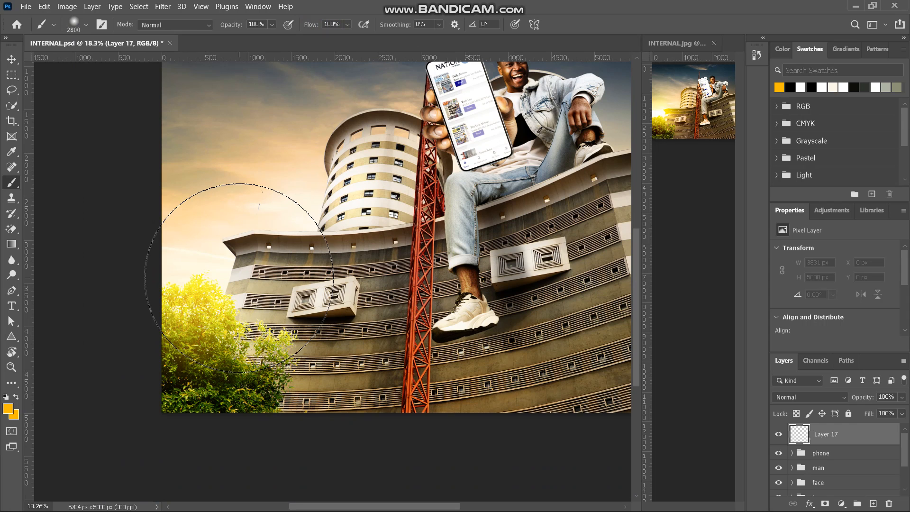
{"action": "key", "text": "bracketright"}
{"action": "key", "text": "bracketright"}
{"action": "scroll", "coordinate": [244, 249], "scroll_direction": "up", "scroll_amount": 1}
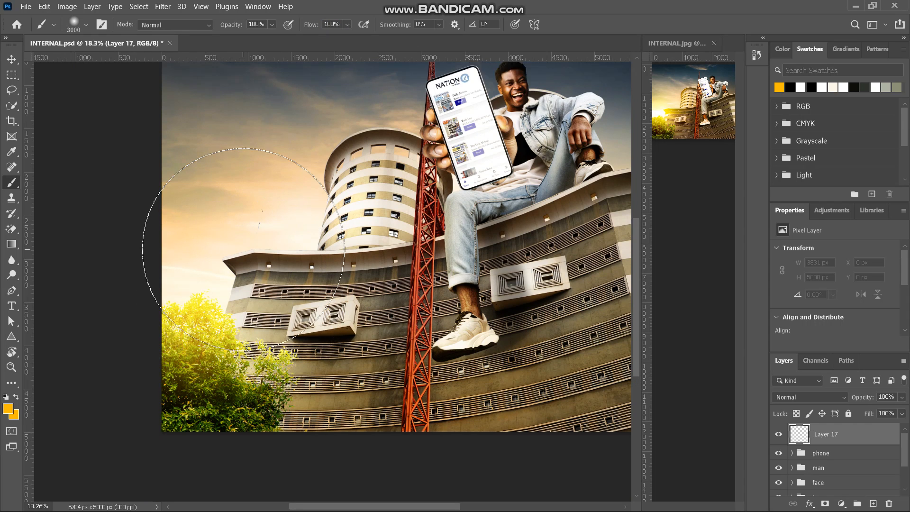
{"action": "scroll", "coordinate": [243, 249], "scroll_direction": "up", "scroll_amount": 2}
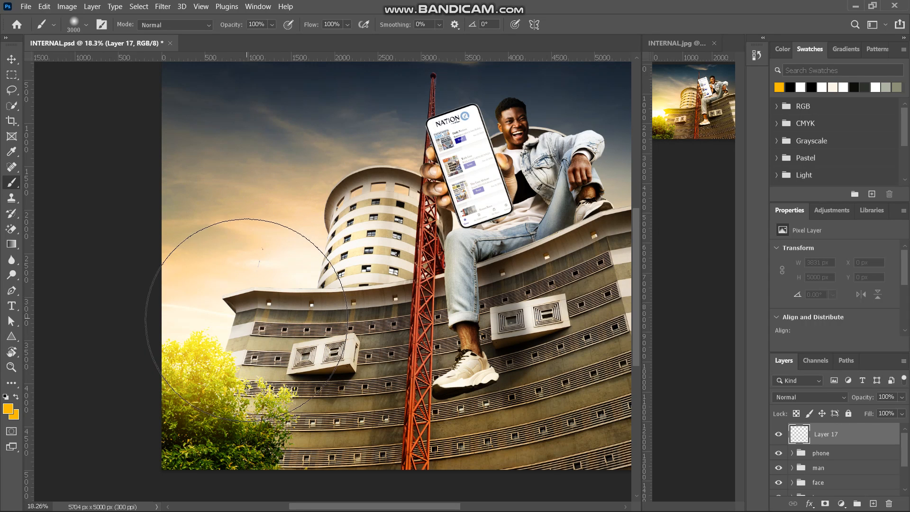
{"action": "left_click", "coordinate": [245, 321]}
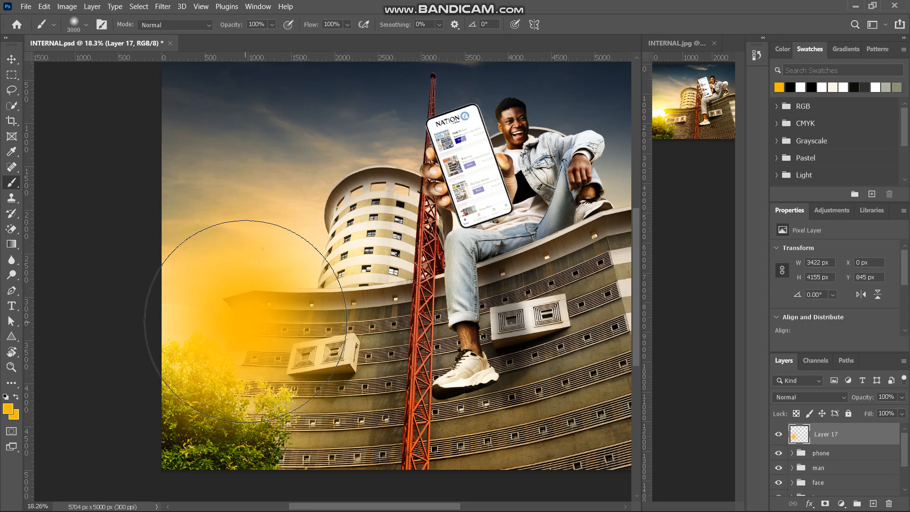
{"action": "left_click", "coordinate": [840, 399]}
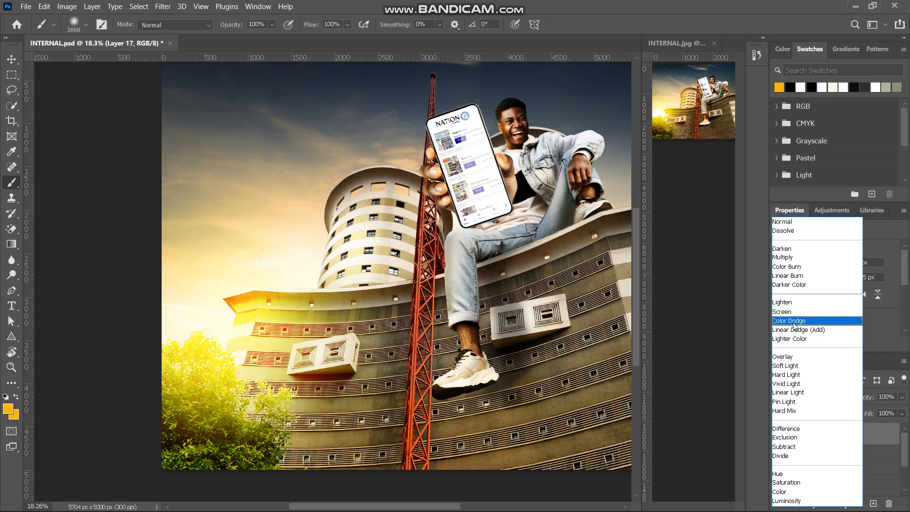
{"action": "left_click", "coordinate": [793, 322]}
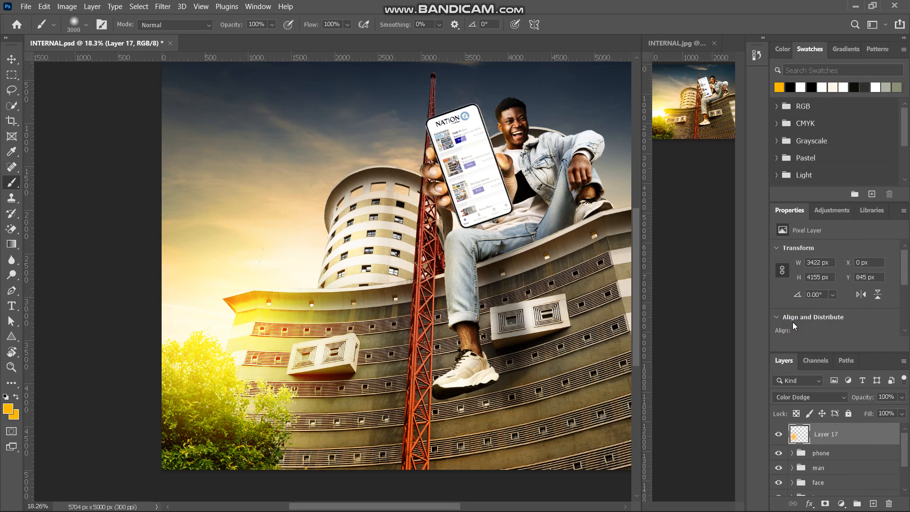
Step: Examine how the orange Color Dodge glow blends with the tree, sky and building across the whole composite
{"action": "scroll", "coordinate": [488, 318], "scroll_direction": "down", "scroll_amount": 1}
{"action": "scroll", "coordinate": [488, 318], "scroll_direction": "left", "scroll_amount": 2}
{"action": "scroll", "coordinate": [488, 318], "scroll_direction": "up", "scroll_amount": 1}
{"action": "scroll", "coordinate": [488, 318], "scroll_direction": "down", "scroll_amount": 1}
{"action": "scroll", "coordinate": [487, 318], "scroll_direction": "right", "scroll_amount": 4}
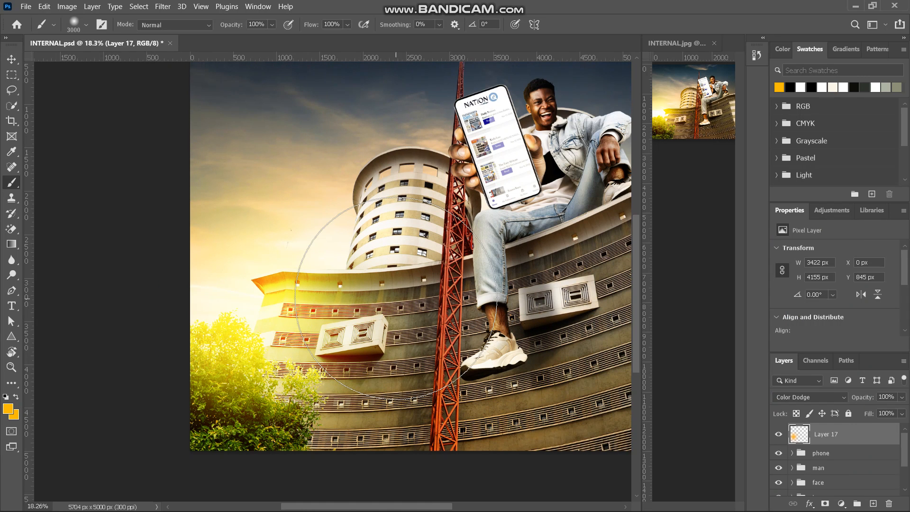
{"action": "scroll", "coordinate": [395, 298], "scroll_direction": "up", "scroll_amount": 1}
{"action": "scroll", "coordinate": [396, 298], "scroll_direction": "left", "scroll_amount": 3}
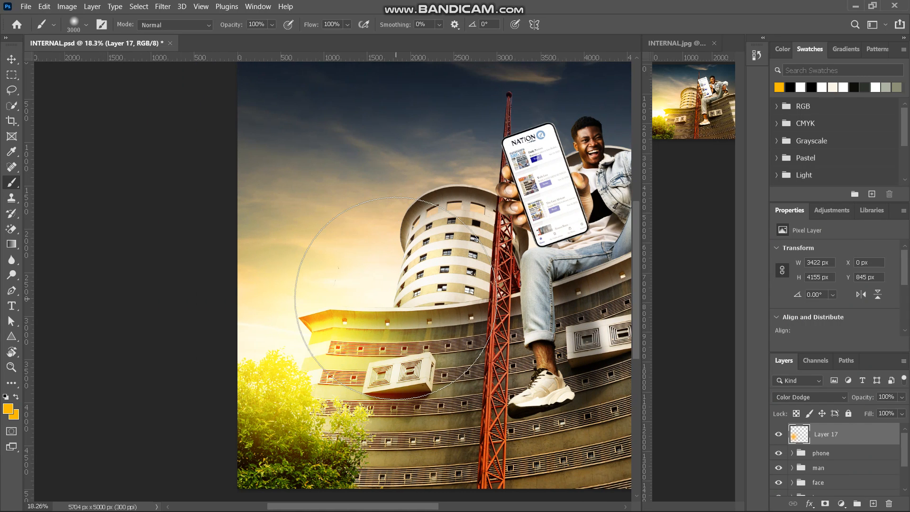
{"action": "scroll", "coordinate": [395, 298], "scroll_direction": "right", "scroll_amount": 2}
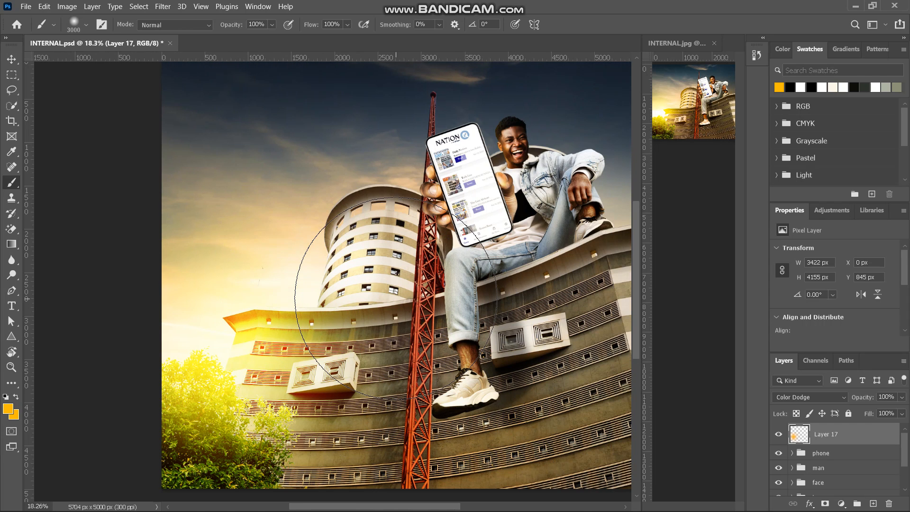
Step: Stamp all visible layers into a new topmost layer and convert it to a smart object
{"action": "left_click", "coordinate": [838, 437]}
{"action": "key", "text": "ctrl+alt+shift+e"}
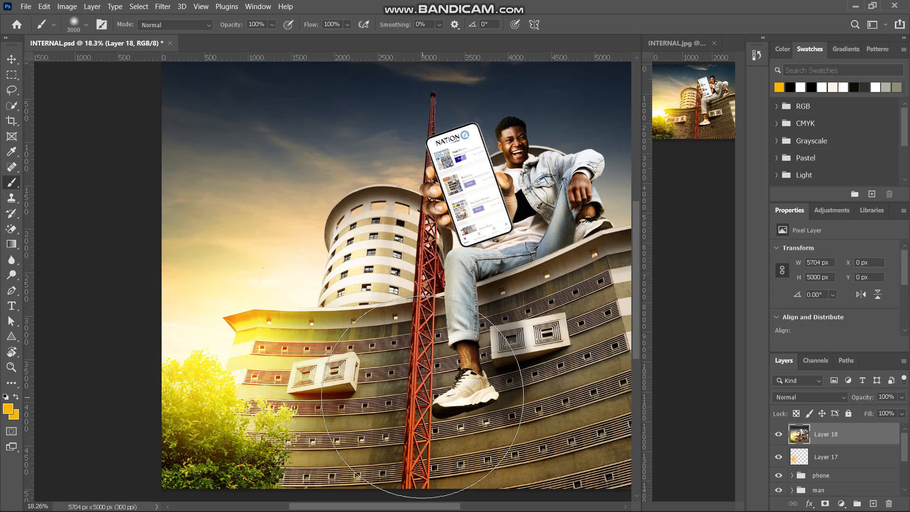
{"action": "right_click", "coordinate": [851, 440]}
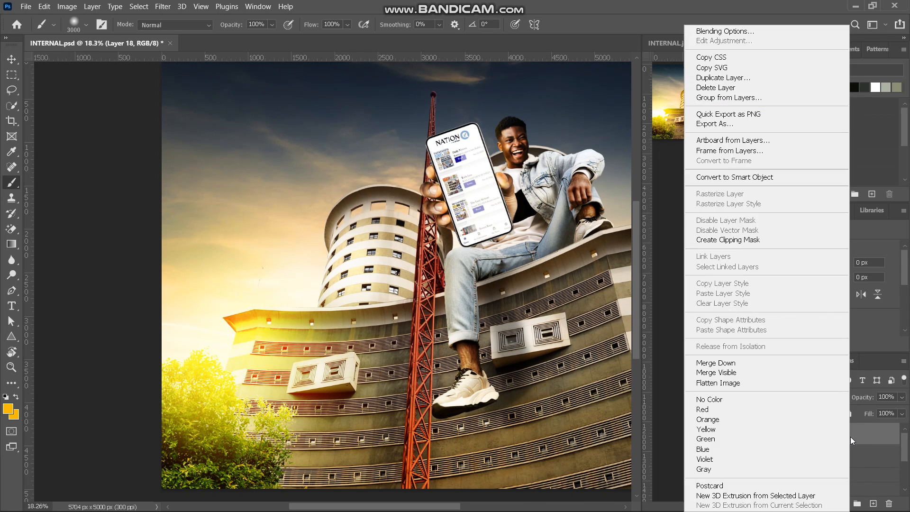
{"action": "left_click", "coordinate": [716, 182]}
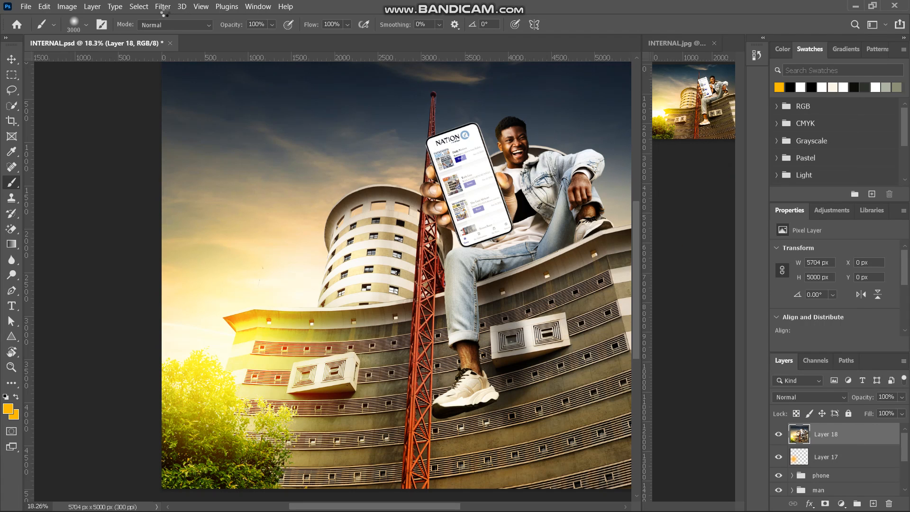
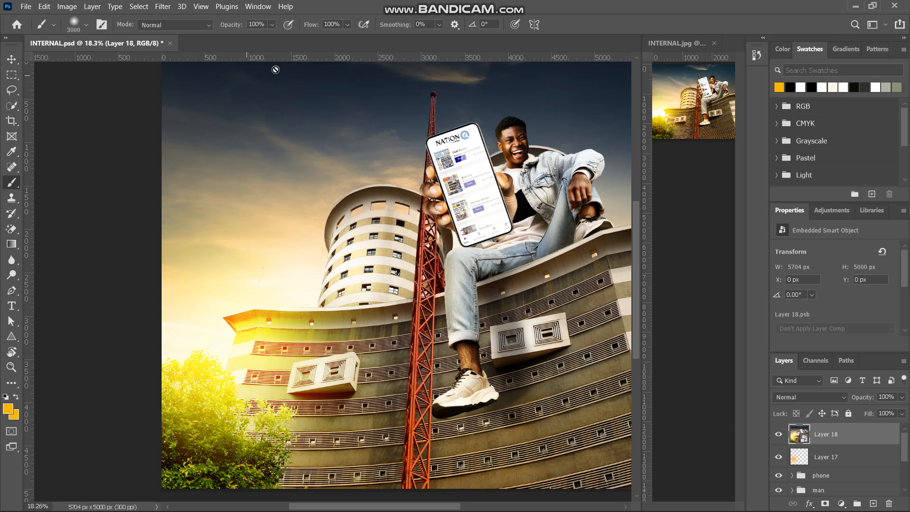
Step: Start a Camera Raw filter on the stamped layer with Temperature +5, Contrast +3 and Texture +3
{"action": "left_click", "coordinate": [167, 6]}
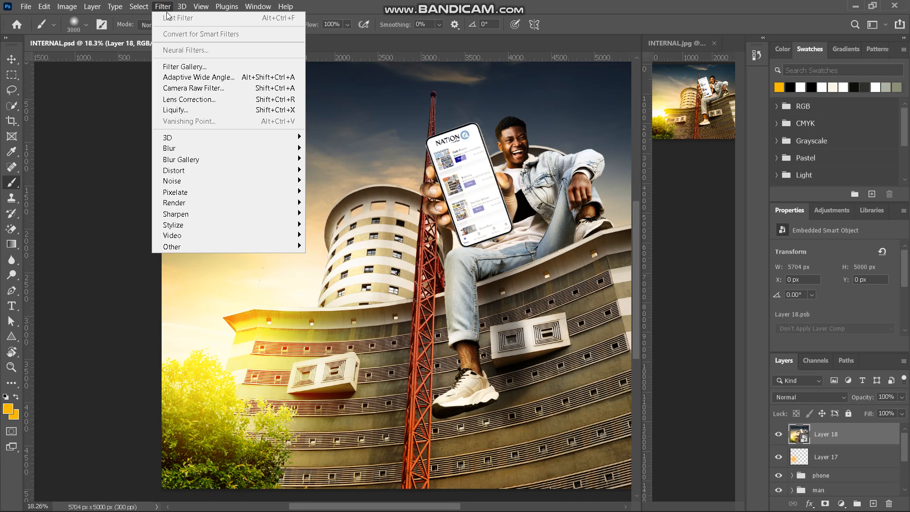
{"action": "left_click", "coordinate": [194, 93]}
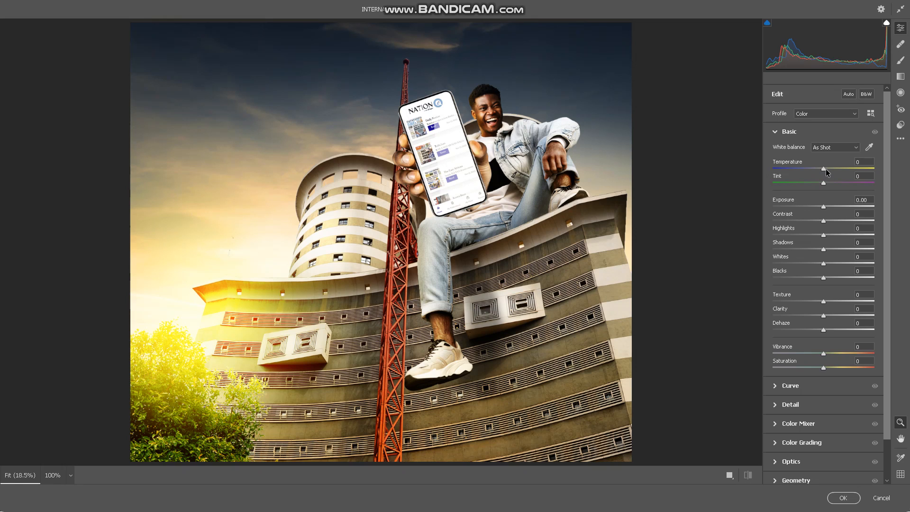
{"action": "left_click_drag", "start_coordinate": [826, 169], "coordinate": [829, 170]}
{"action": "left_click_drag", "start_coordinate": [828, 170], "coordinate": [828, 169]}
{"action": "left_click_drag", "start_coordinate": [824, 302], "coordinate": [825, 302]}
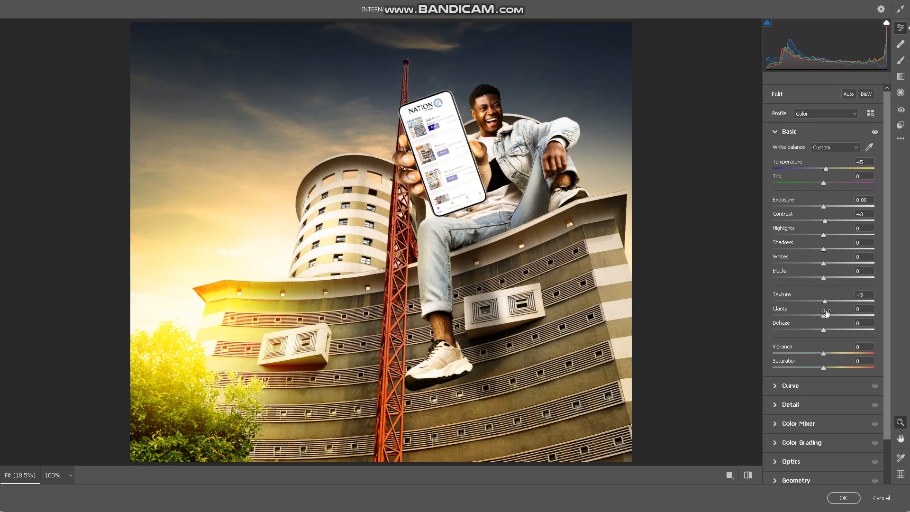
Step: Set Clarity to +4, Dehaze to +8 and Saturation to +7 in the Camera Raw filter
{"action": "left_click_drag", "start_coordinate": [825, 315], "coordinate": [828, 315]}
{"action": "left_click_drag", "start_coordinate": [823, 331], "coordinate": [828, 334]}
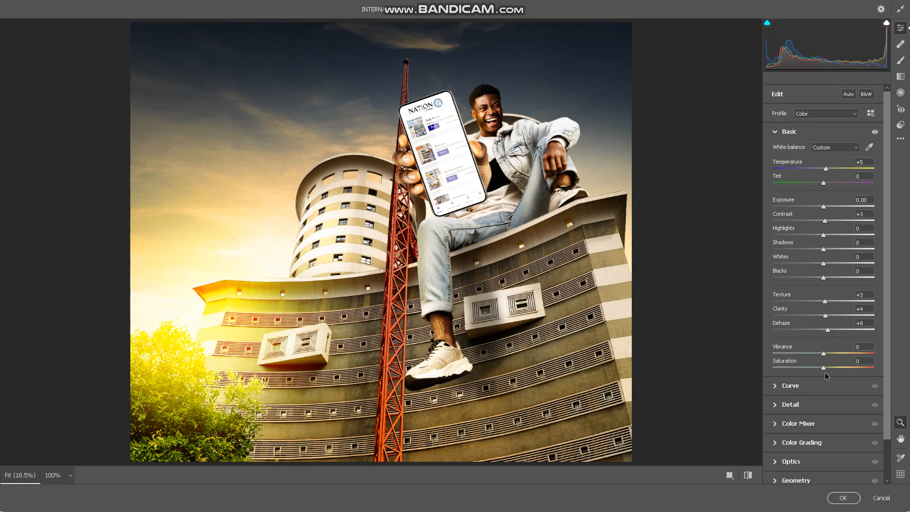
{"action": "left_click_drag", "start_coordinate": [824, 367], "coordinate": [827, 368]}
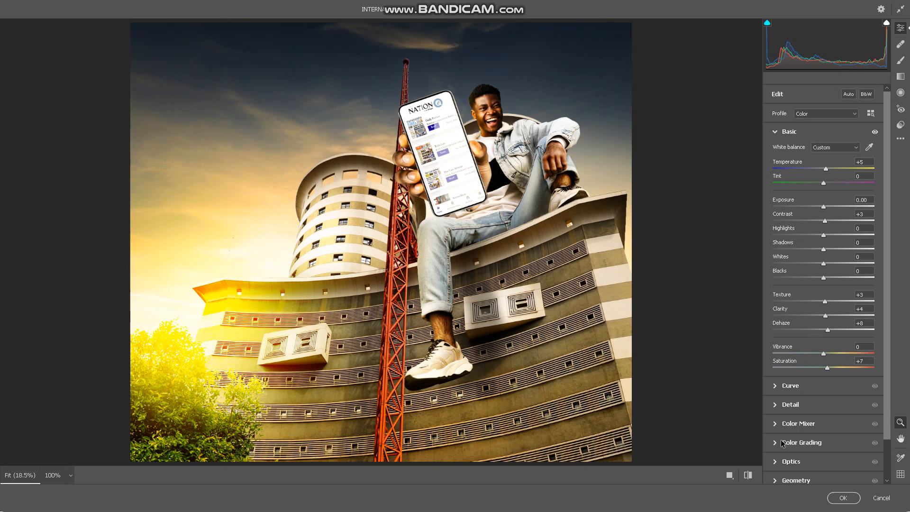
Step: Set Noise Reduction to 2, raise Sharpening slightly, and apply the Camera Raw filter
{"action": "left_click", "coordinate": [776, 403]}
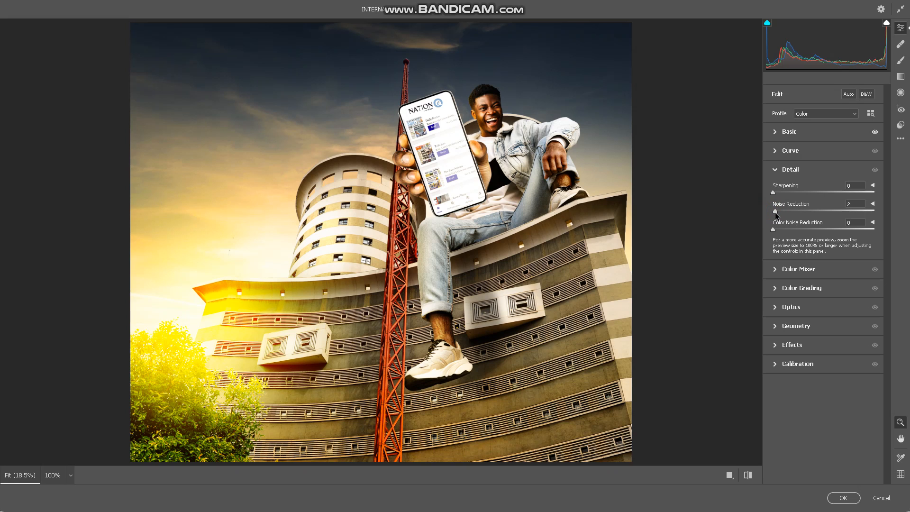
{"action": "left_click", "coordinate": [773, 193]}
{"action": "left_click_drag", "start_coordinate": [772, 192], "coordinate": [774, 192]}
{"action": "left_click", "coordinate": [851, 500]}
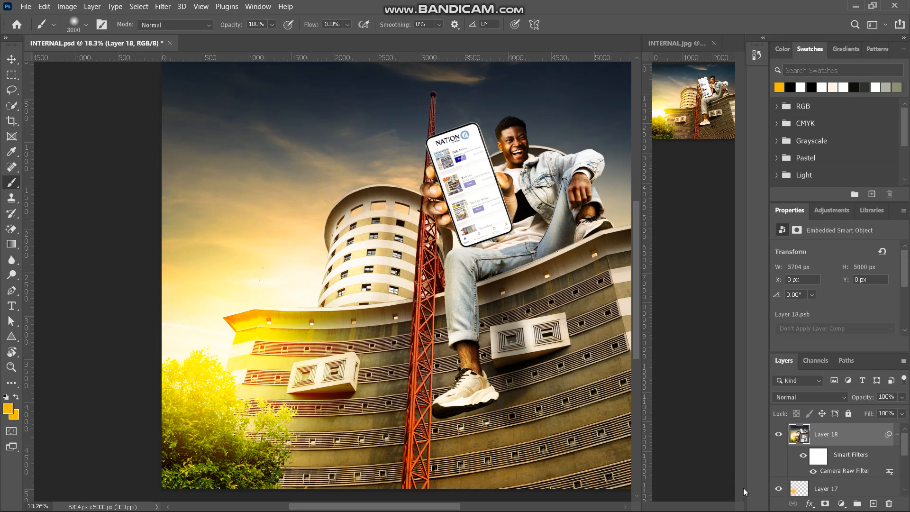
Step: Compare the composite with and without the Camera Raw graded layer, and inspect the whole image from sky to tree
{"action": "left_click", "coordinate": [779, 436]}
{"action": "left_click", "coordinate": [779, 436]}
{"action": "scroll", "coordinate": [555, 194], "scroll_direction": "right", "scroll_amount": 5}
{"action": "scroll", "coordinate": [555, 195], "scroll_direction": "left", "scroll_amount": 3}
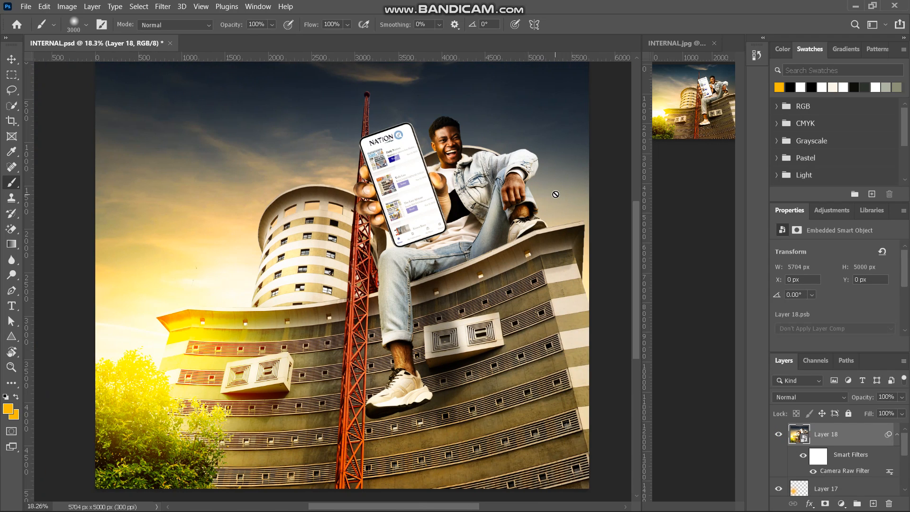
{"action": "scroll", "coordinate": [399, 177], "scroll_direction": "right", "scroll_amount": 6}
{"action": "scroll", "coordinate": [399, 176], "scroll_direction": "left", "scroll_amount": 6}
{"action": "scroll", "coordinate": [399, 176], "scroll_direction": "right", "scroll_amount": 5}
{"action": "scroll", "coordinate": [399, 176], "scroll_direction": "left", "scroll_amount": 4}
{"action": "scroll", "coordinate": [399, 177], "scroll_direction": "right", "scroll_amount": 2}
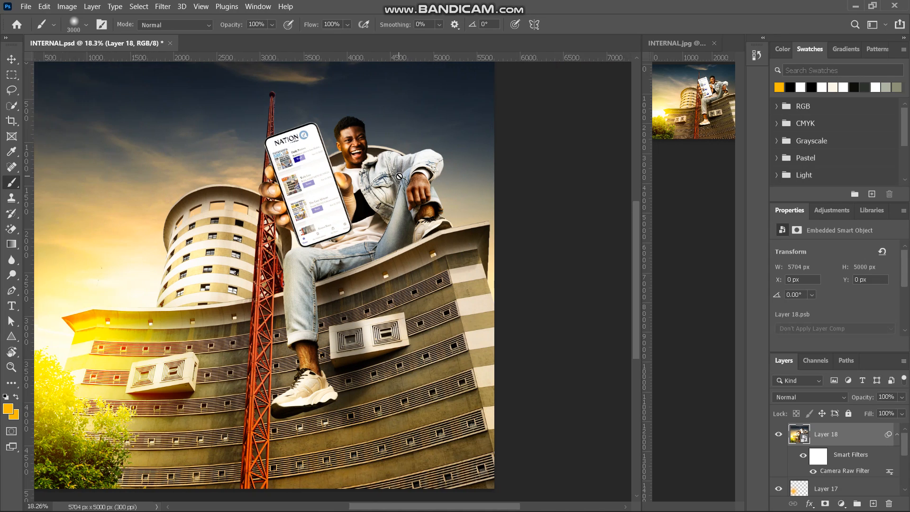
{"action": "scroll", "coordinate": [399, 176], "scroll_direction": "left", "scroll_amount": 5}
{"action": "scroll", "coordinate": [399, 176], "scroll_direction": "right", "scroll_amount": 4}
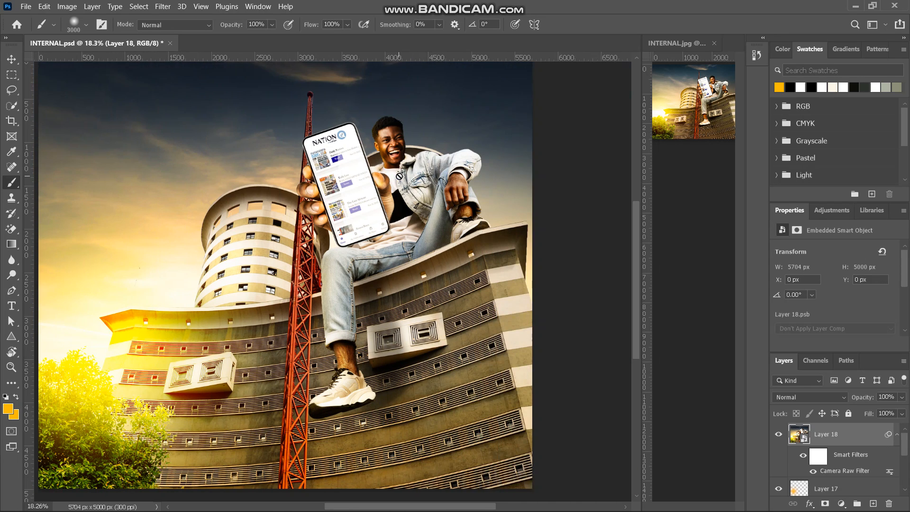
{"action": "scroll", "coordinate": [399, 176], "scroll_direction": "left", "scroll_amount": 4}
{"action": "scroll", "coordinate": [399, 177], "scroll_direction": "right", "scroll_amount": 3}
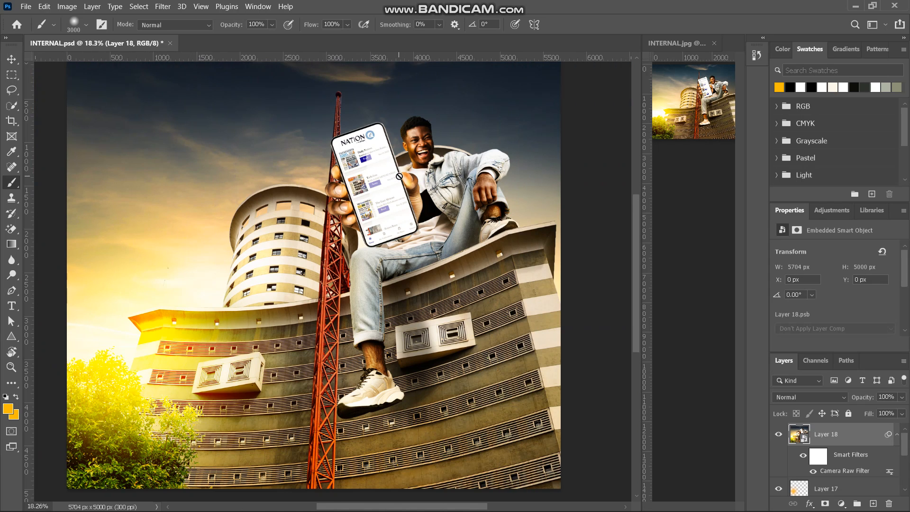
{"action": "scroll", "coordinate": [399, 176], "scroll_direction": "up", "scroll_amount": 2}
{"action": "scroll", "coordinate": [399, 176], "scroll_direction": "down", "scroll_amount": 5}
{"action": "scroll", "coordinate": [399, 177], "scroll_direction": "left", "scroll_amount": 3}
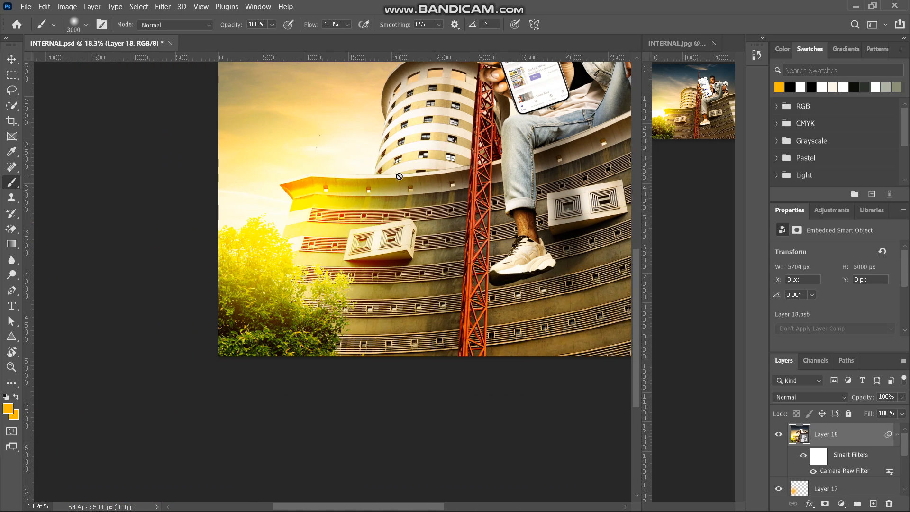
{"action": "scroll", "coordinate": [400, 176], "scroll_direction": "up", "scroll_amount": 4}
{"action": "scroll", "coordinate": [399, 177], "scroll_direction": "right", "scroll_amount": 4}
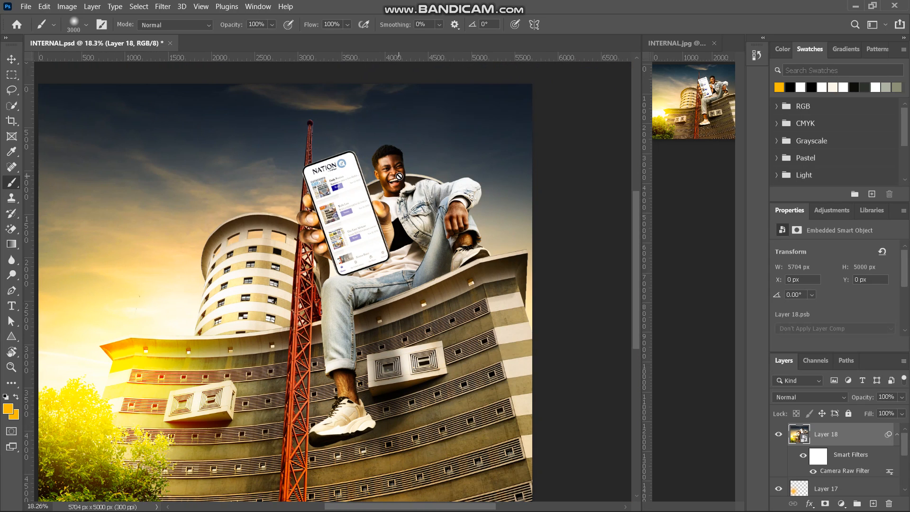
{"action": "scroll", "coordinate": [399, 176], "scroll_direction": "left", "scroll_amount": 2}
{"action": "scroll", "coordinate": [399, 176], "scroll_direction": "down", "scroll_amount": 1}
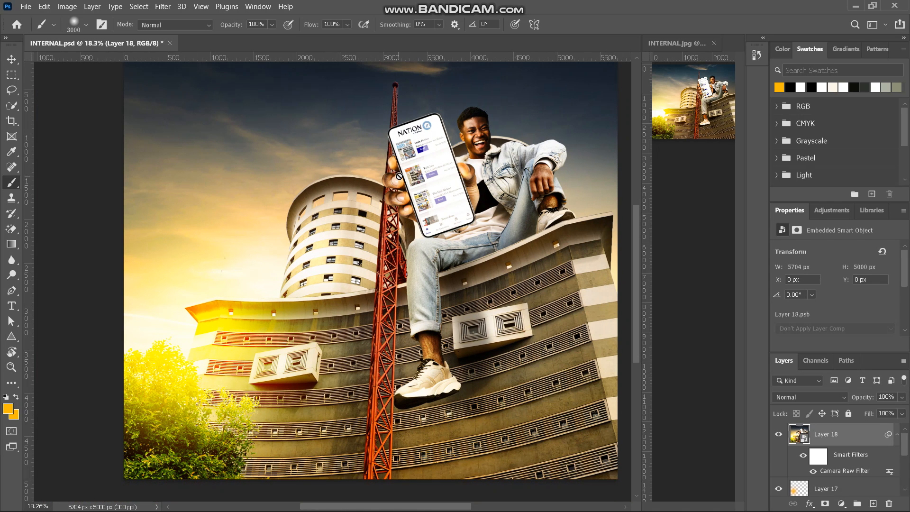